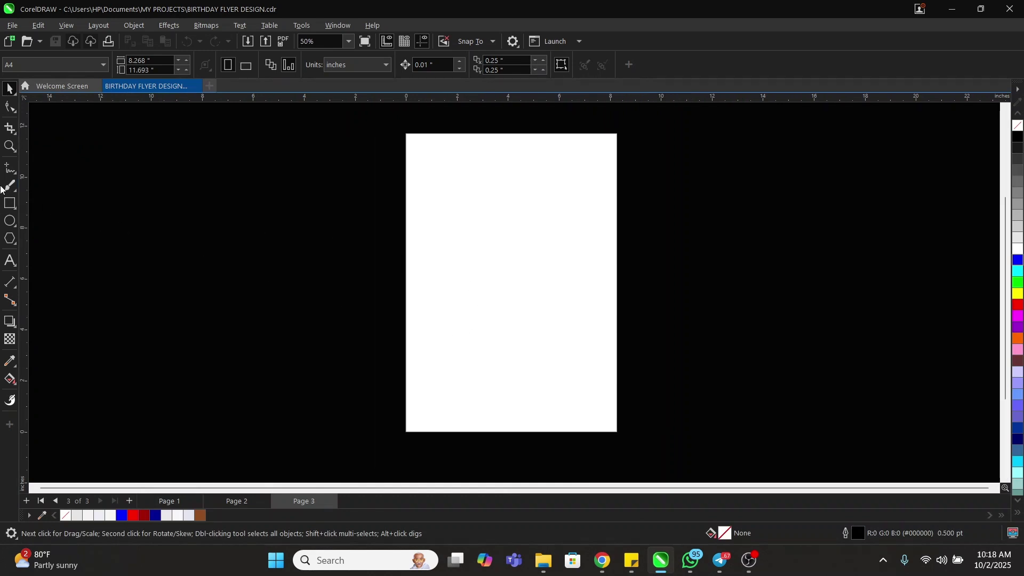
# Draw a 6 × 7.5 inch rectangle frame centred on the page and zoom in on it
pyautogui.click(5, 206)
pyautogui.moveTo(452, 193); pyautogui.dragTo(564, 341)
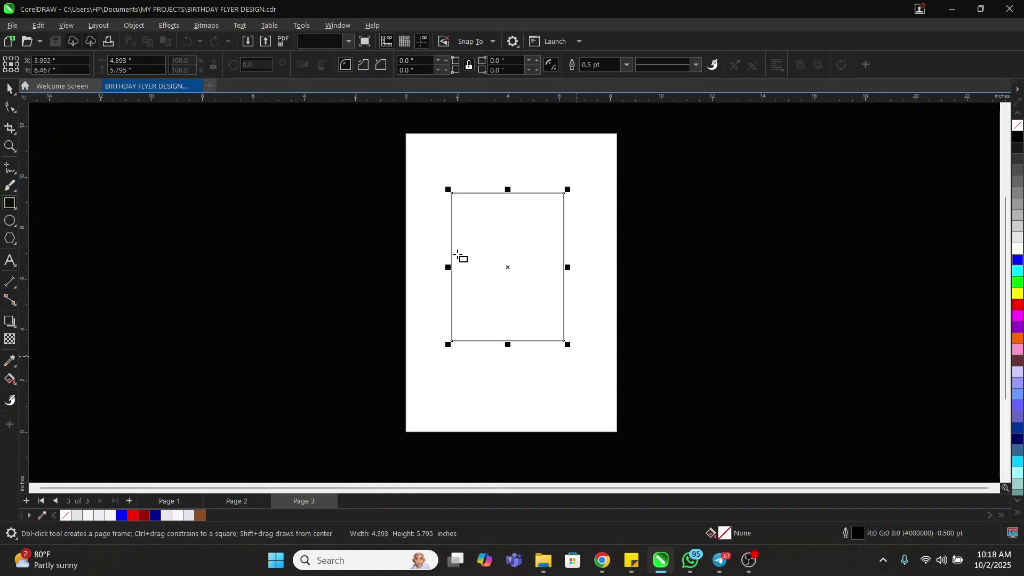
pyautogui.press('space')
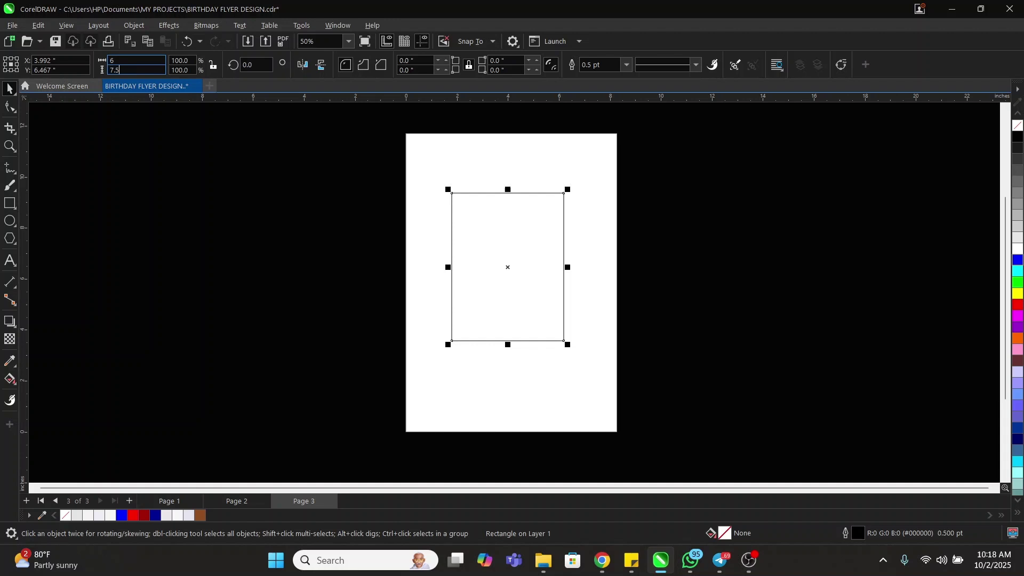
pyautogui.press('Return')
pyautogui.press('p')
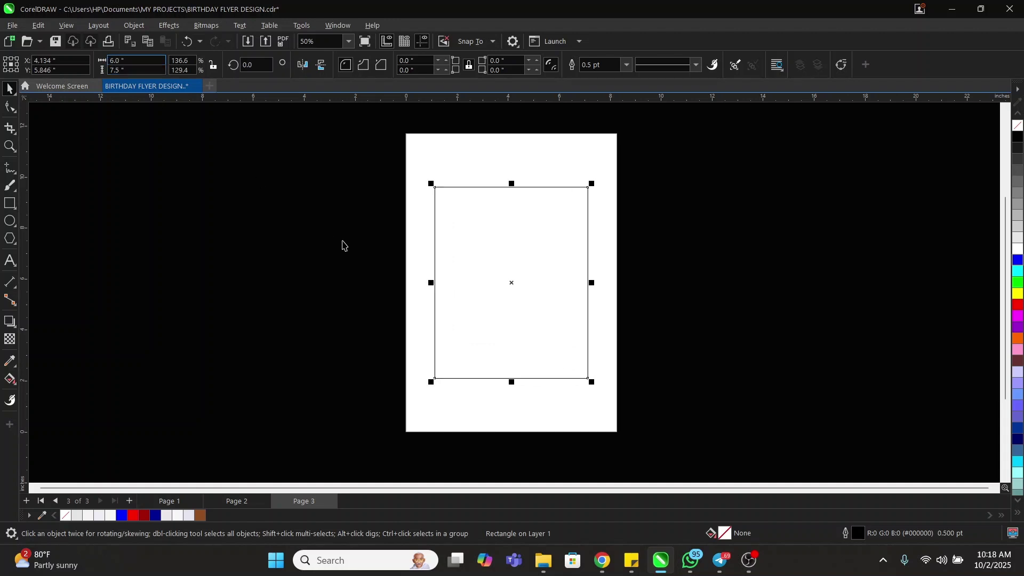
pyautogui.press('z')
pyautogui.moveTo(574, 336); pyautogui.dragTo(640, 395)
pyautogui.press('space')
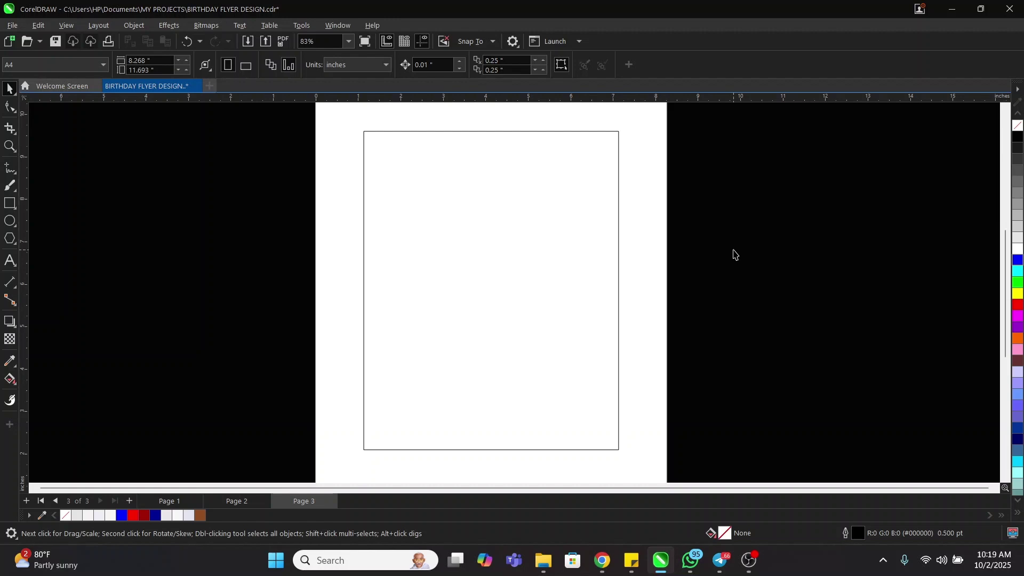
# Start an import and browse to the MY PROJECTS > BIRTHDAY FLYER DESIGN folder
pyautogui.rightClick(739, 215)
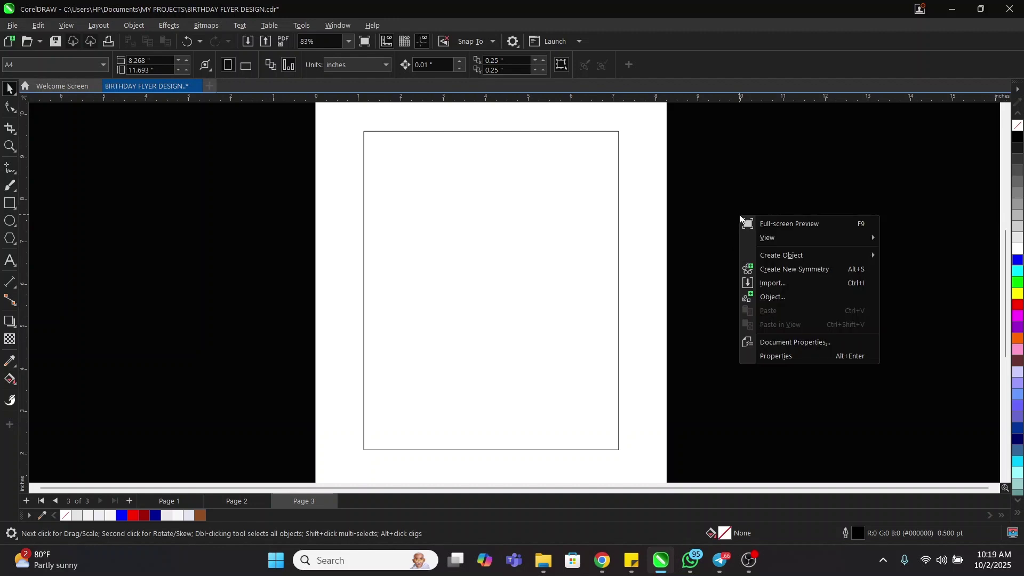
pyautogui.click(765, 283)
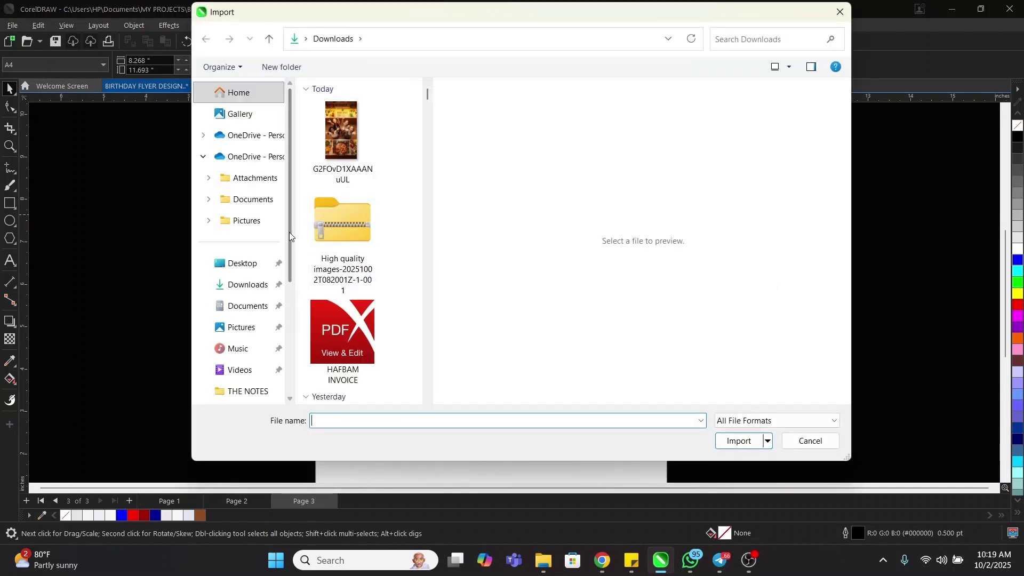
pyautogui.scroll(-1, 263, 304)
pyautogui.scroll(-1, 266, 355)
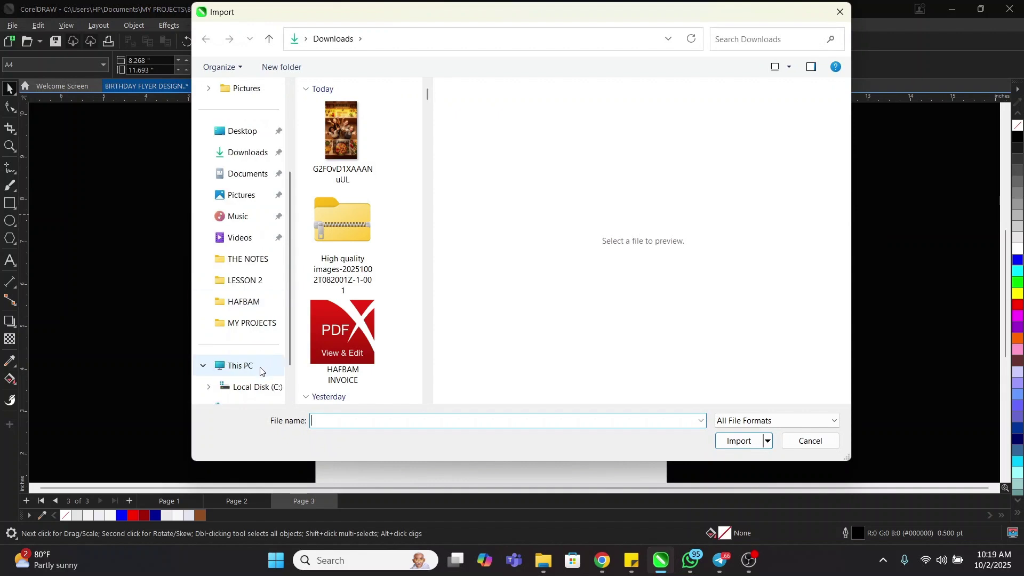
pyautogui.click(255, 331)
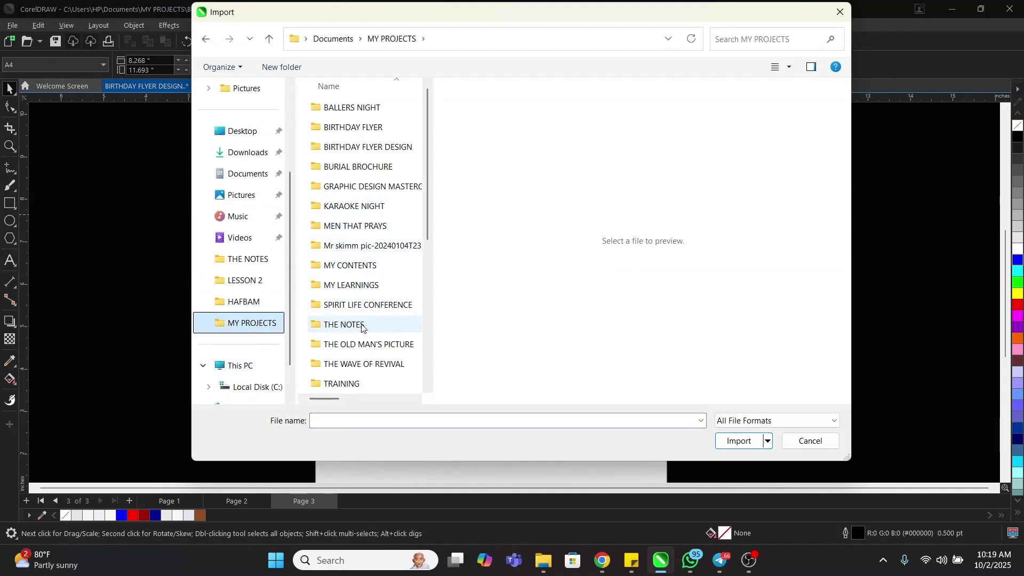
pyautogui.doubleClick(368, 147)
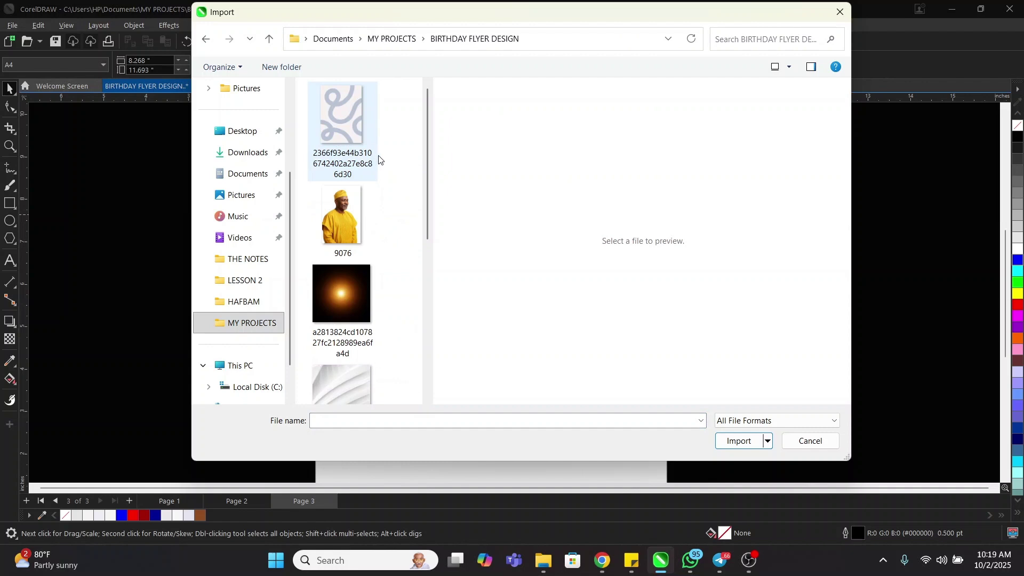
pyautogui.scroll(-5, 354, 133)
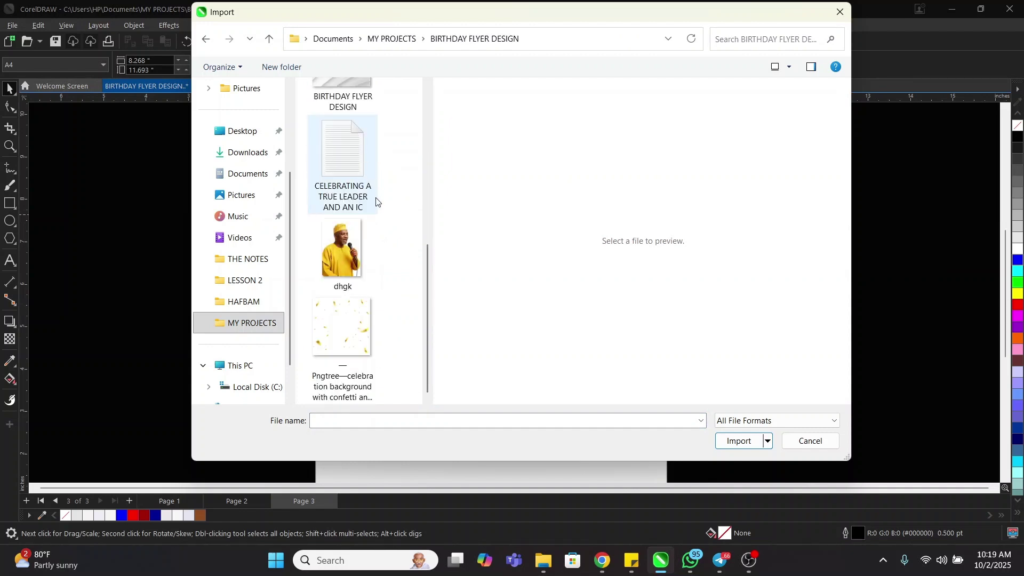
pyautogui.scroll(5, 373, 192)
# Import the swirl, seated portrait, warm glow, white wave, microphone portrait and gold confetti images
pyautogui.click(342, 101)
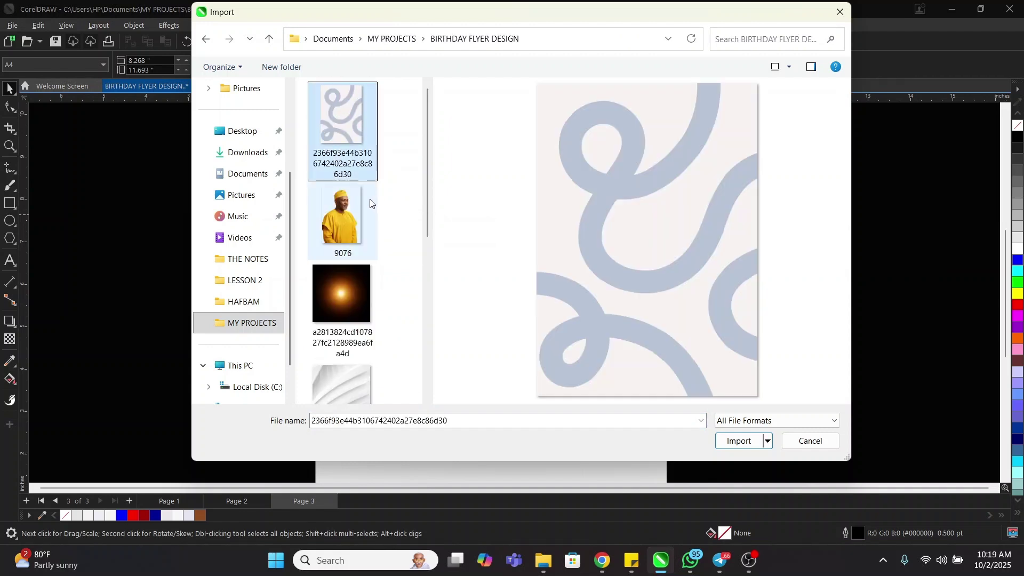
pyautogui.keyDown('ctrl'); pyautogui.click(351, 208); pyautogui.keyUp('ctrl')
pyautogui.keyDown('ctrl'); pyautogui.click(343, 292); pyautogui.keyUp('ctrl')
pyautogui.scroll(-2, 405, 208)
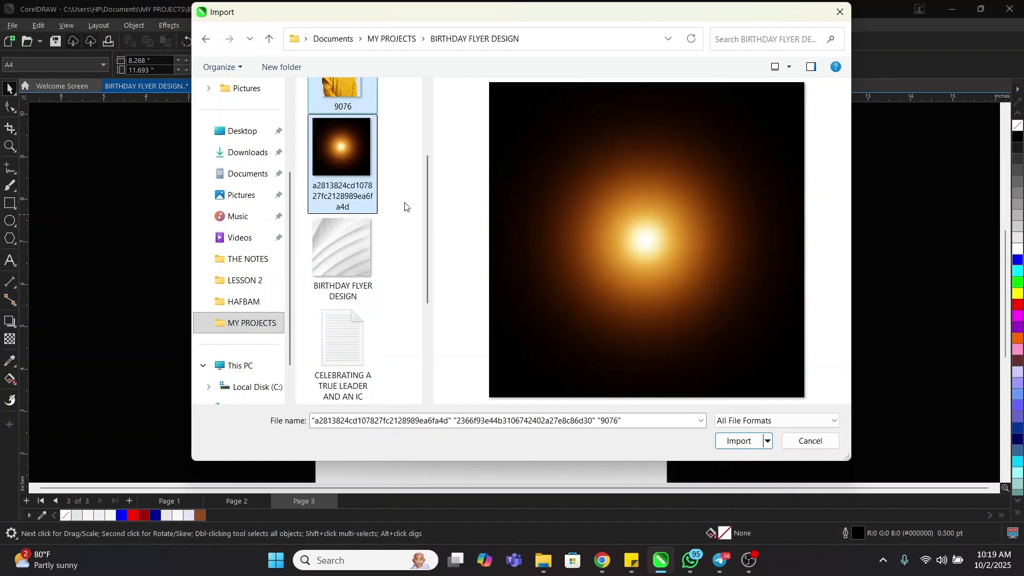
pyautogui.keyDown('ctrl'); pyautogui.click(363, 241); pyautogui.keyUp('ctrl')
pyautogui.scroll(-3, 346, 329)
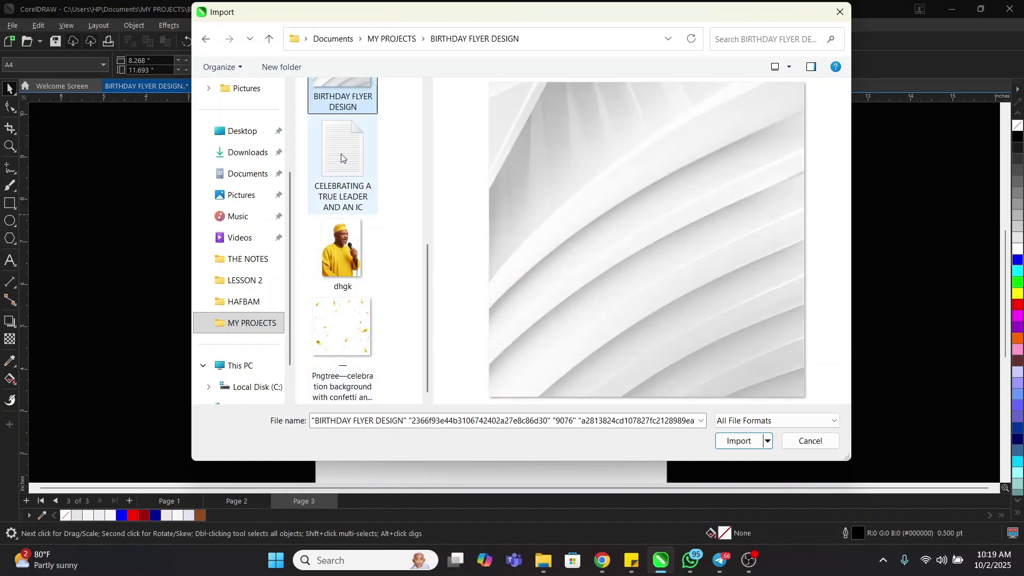
pyautogui.keyDown('ctrl'); pyautogui.click(344, 253); pyautogui.keyUp('ctrl')
pyautogui.keyDown('ctrl'); pyautogui.click(347, 334); pyautogui.keyUp('ctrl')
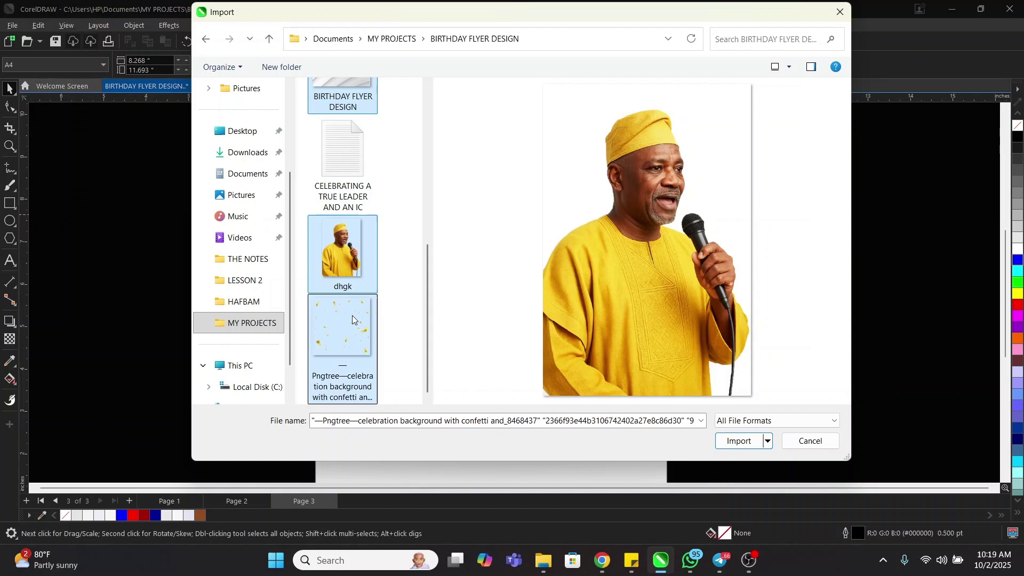
pyautogui.click(739, 442)
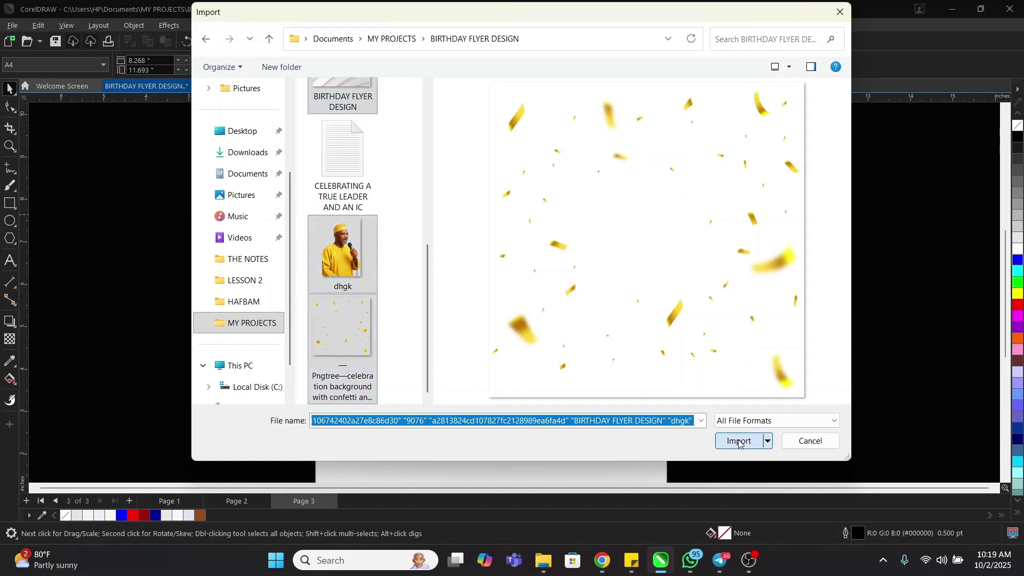
# Place the six imported images side by side to the right of the page
pyautogui.moveTo(640, 141); pyautogui.dragTo(782, 375)
pyautogui.moveTo(782, 133); pyautogui.dragTo(917, 359)
pyautogui.moveTo(733, 338); pyautogui.dragTo(850, 444)
pyautogui.moveTo(611, 310); pyautogui.dragTo(741, 441)
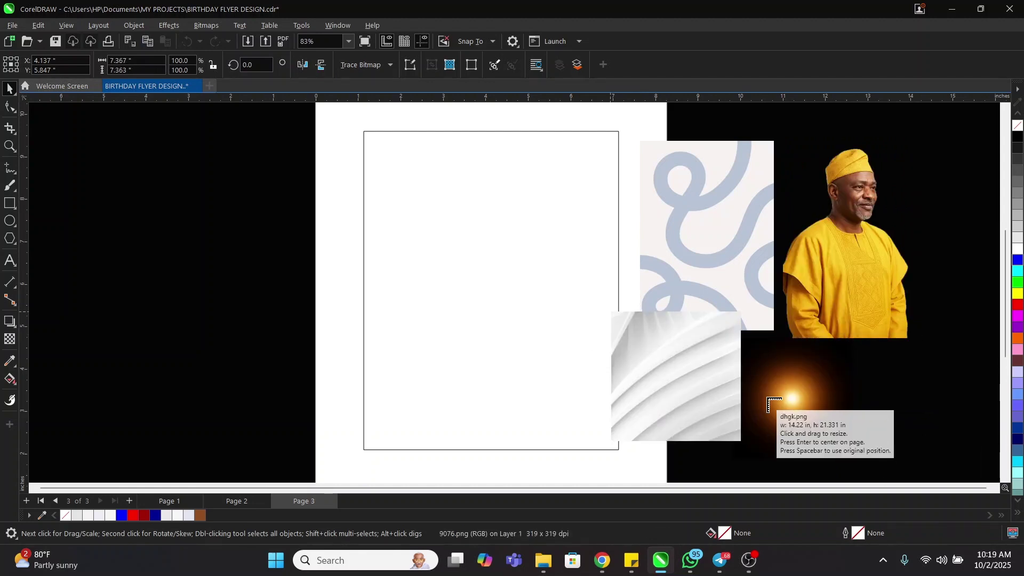
pyautogui.moveTo(823, 349); pyautogui.dragTo(891, 452)
pyautogui.moveTo(909, 324); pyautogui.dragTo(972, 444)
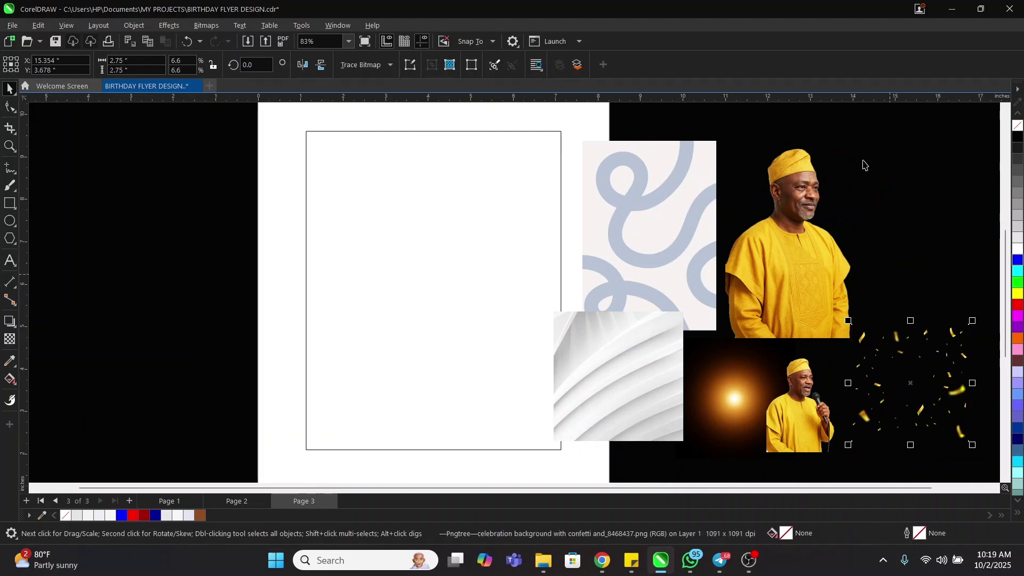
# Draw small square swatches above the frame and remove their outlines
pyautogui.press('Escape')
pyautogui.scroll(-2, 462, 303)
pyautogui.scroll(3, 410, 208)
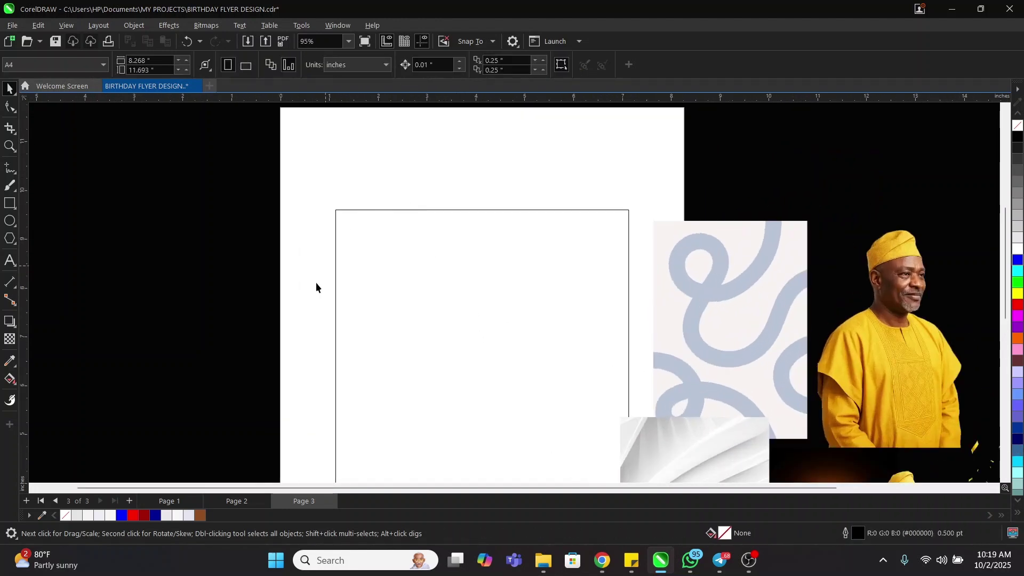
pyautogui.click(10, 203)
pyautogui.moveTo(353, 158); pyautogui.dragTo(385, 193)
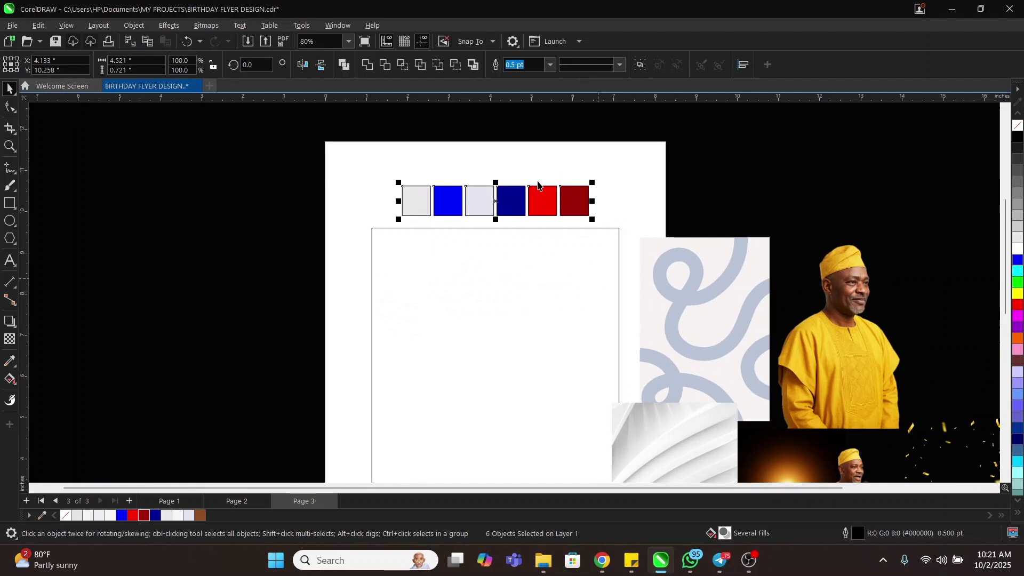
pyautogui.scroll(3, 538, 185)
pyautogui.rightClick(68, 517)
pyautogui.scroll(3, 377, 197)
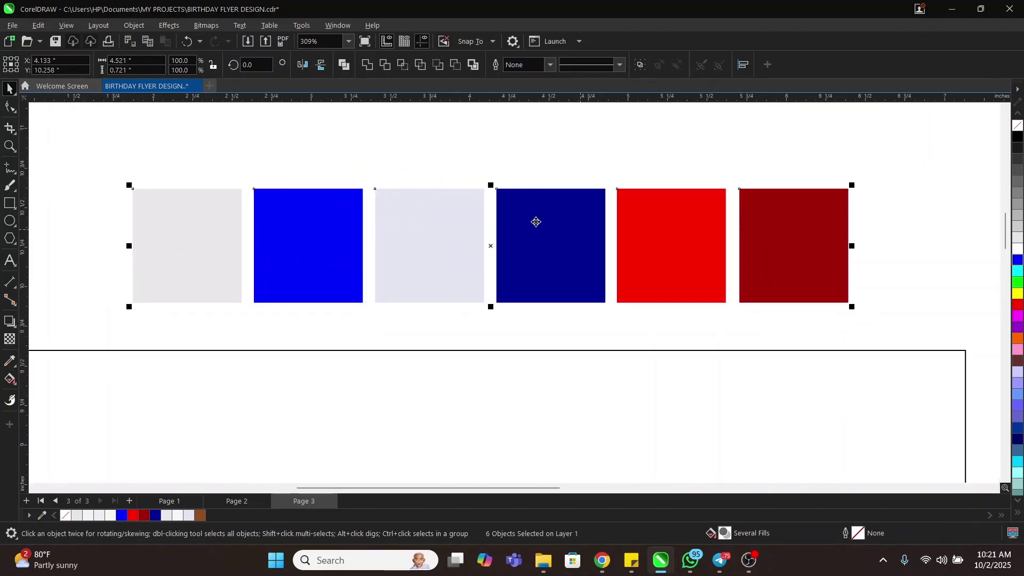
pyautogui.scroll(1, 249, 213)
# Check the fills of the grey, blue and lavender swatches
pyautogui.click(245, 162)
pyautogui.scroll(2, 244, 162)
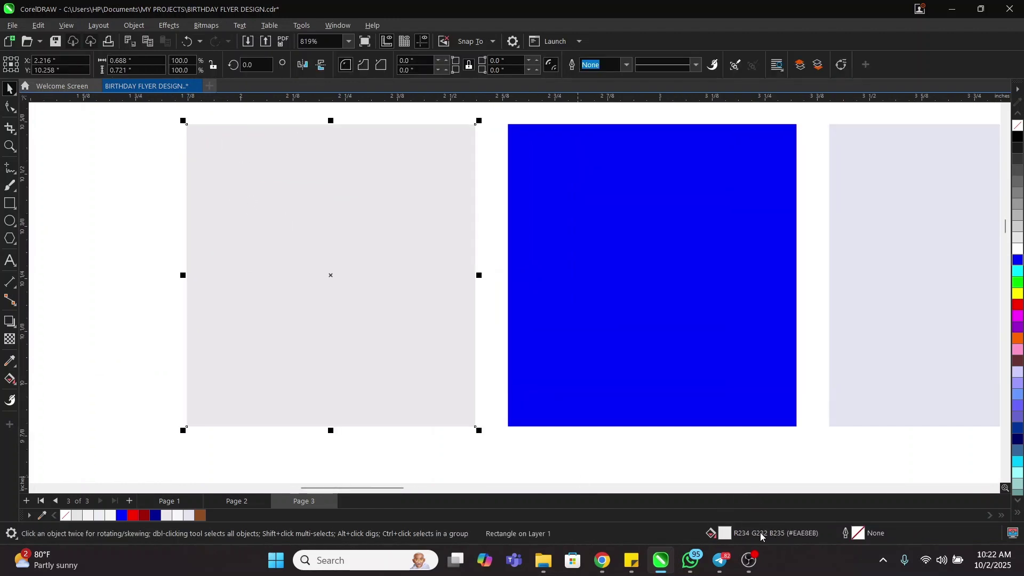
pyautogui.click(631, 296)
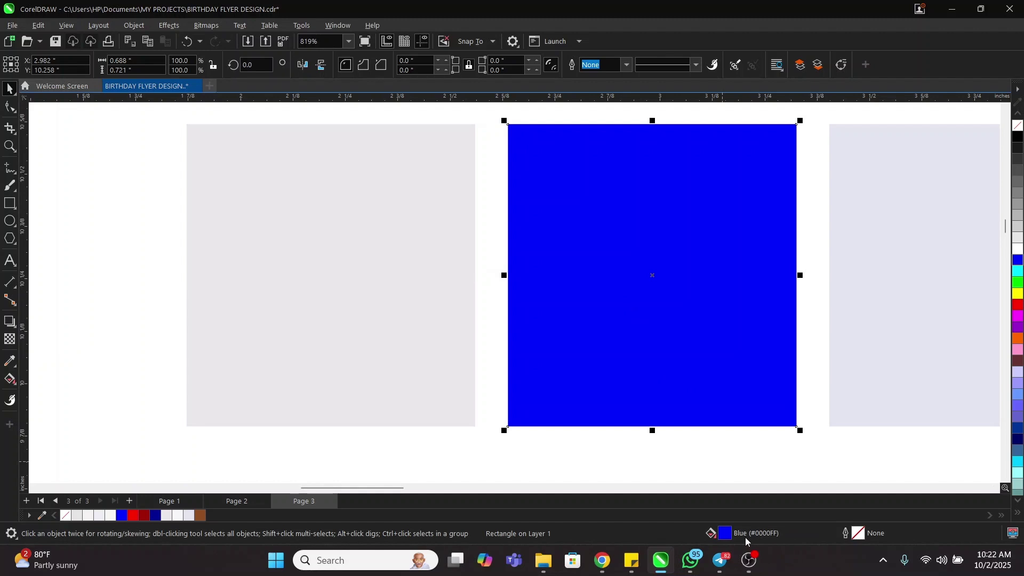
pyautogui.scroll(-3, 604, 269)
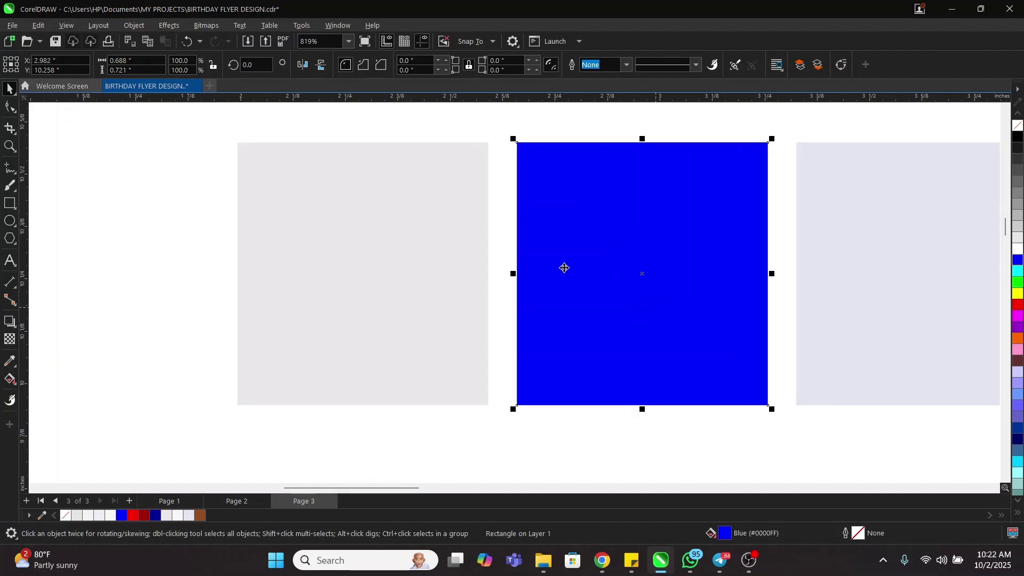
pyautogui.scroll(1, 745, 274)
pyautogui.click(745, 274)
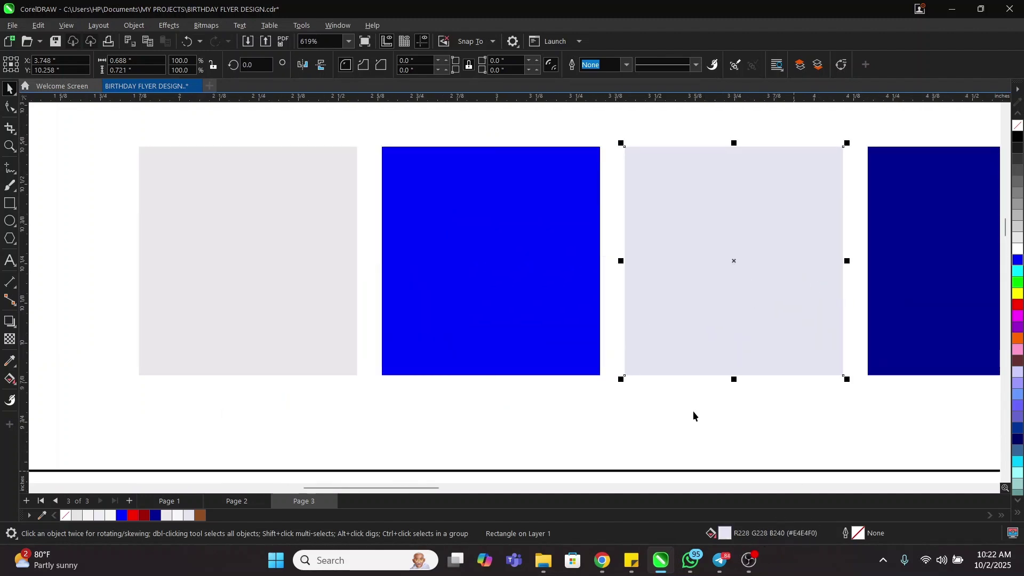
pyautogui.scroll(-2, 512, 212)
pyautogui.scroll(-1, 665, 222)
pyautogui.scroll(1, 665, 222)
# Check the navy, red and dark red swatch fills, then deselect
pyautogui.click(664, 219)
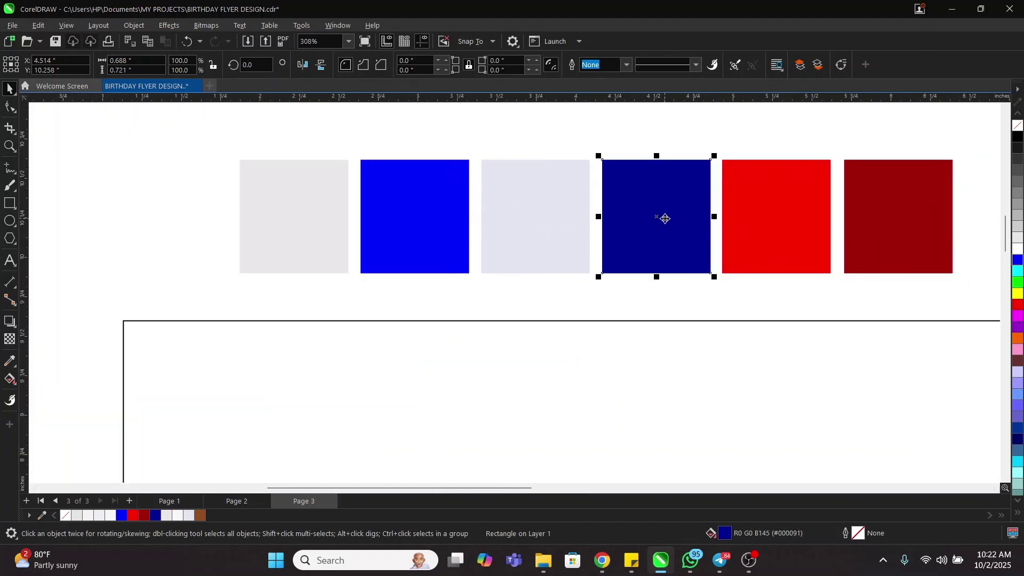
pyautogui.click(785, 240)
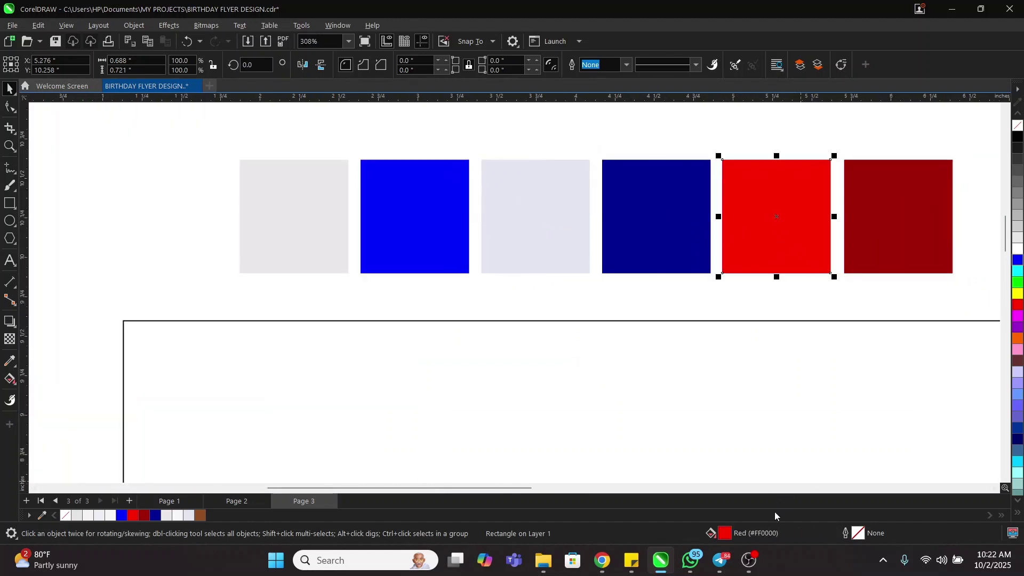
pyautogui.click(865, 196)
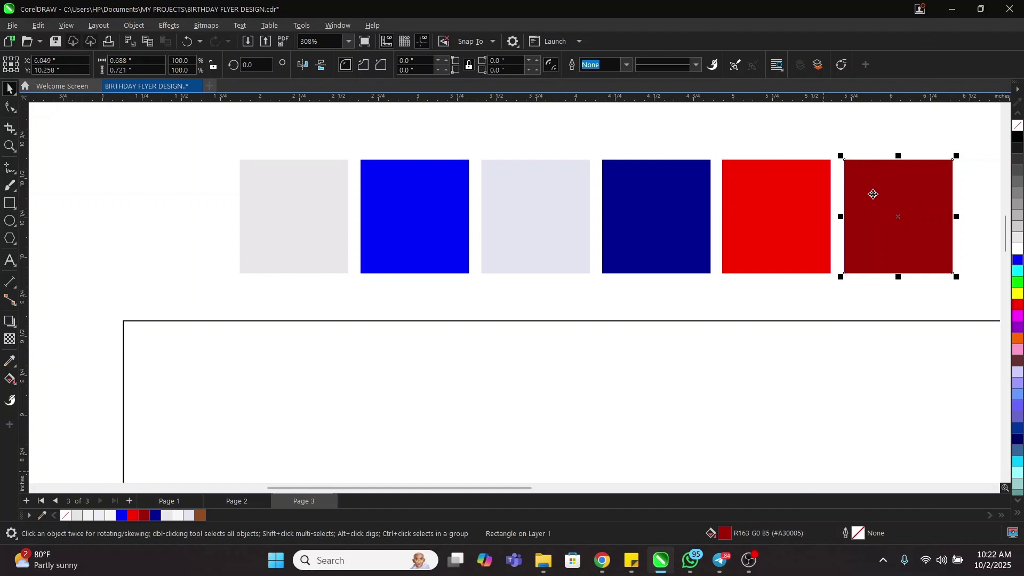
pyautogui.scroll(-4, 879, 214)
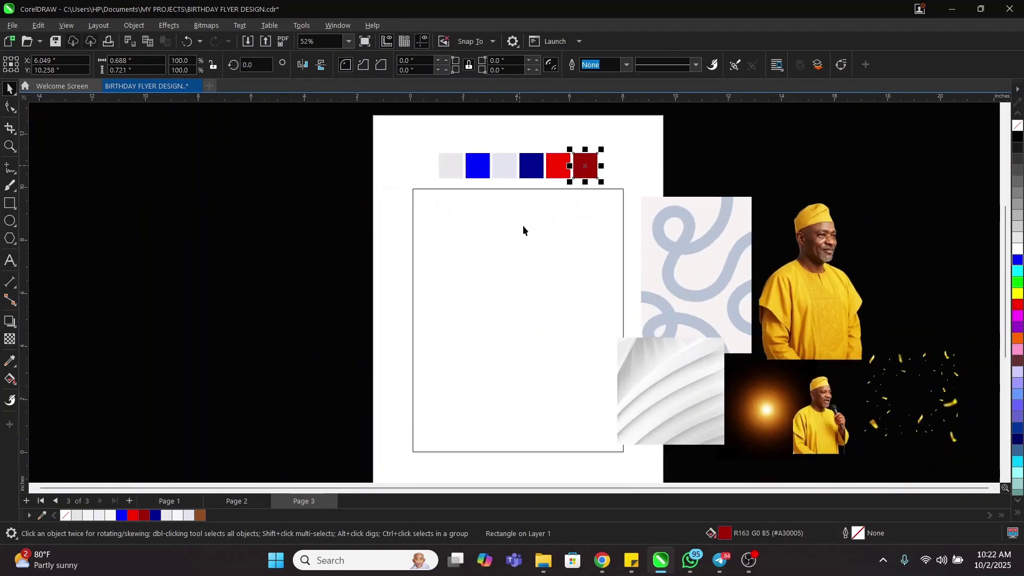
pyautogui.click(670, 130)
pyautogui.scroll(2, 544, 302)
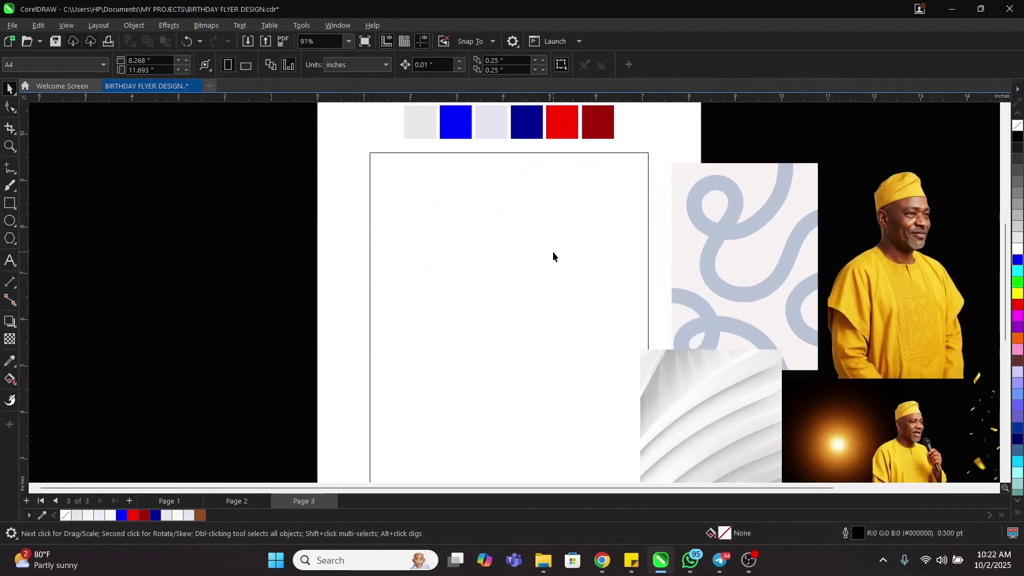
pyautogui.scroll(-1, 543, 236)
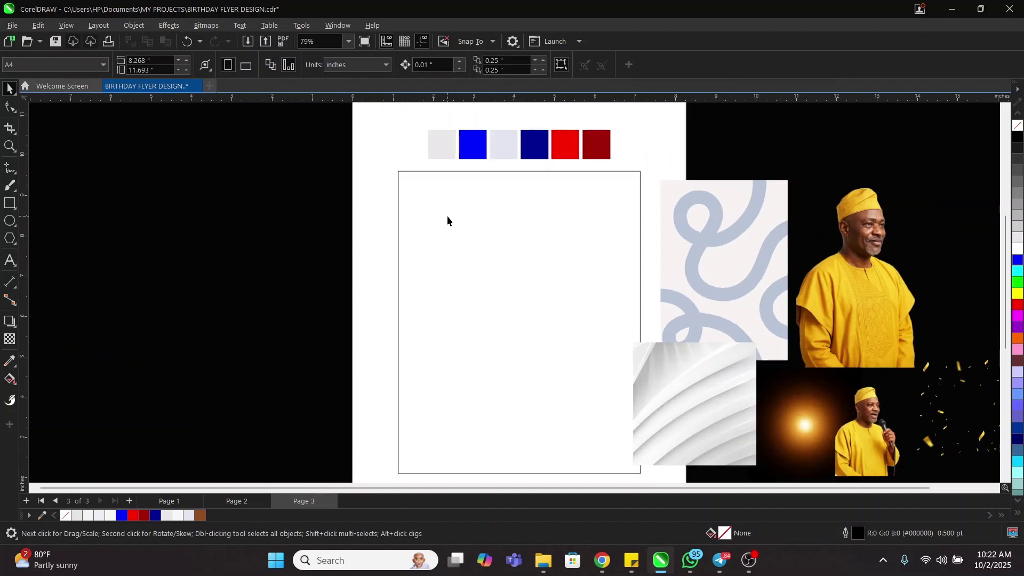
# Draw a tall rectangle at the frame's top-left and add a mirrored copy beside it
pyautogui.click(9, 204)
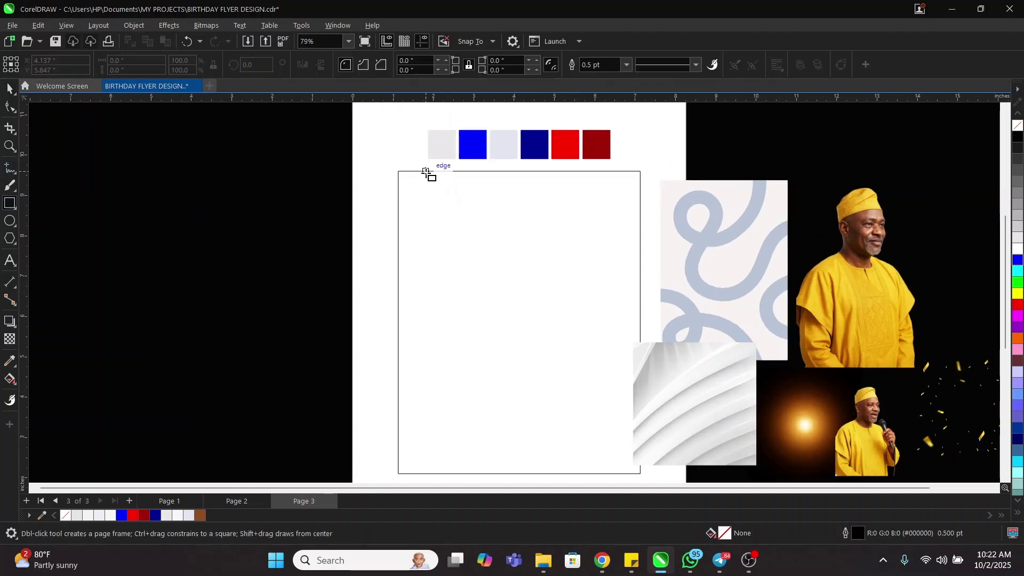
pyautogui.moveTo(431, 171); pyautogui.dragTo(522, 336)
pyautogui.press('space')
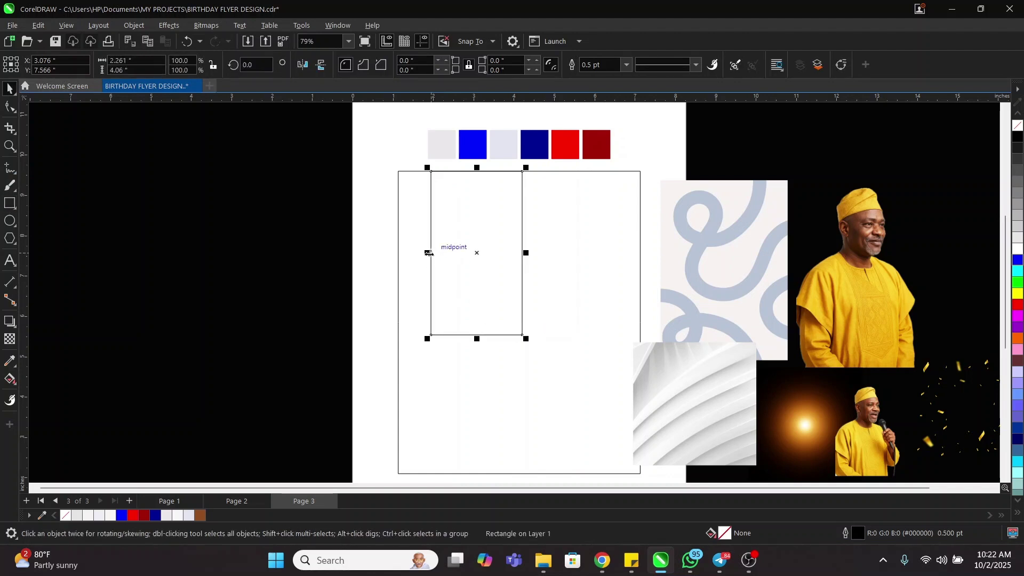
pyautogui.moveTo(429, 254); pyautogui.dragTo(517, 274)
pyautogui.scroll(4, 514, 240)
pyautogui.scroll(-4, 531, 277)
pyautogui.scroll(-2, 538, 275)
# Zoom in on the top of the page and select the yellow-attired portrait
pyautogui.click(566, 387)
pyautogui.click(366, 305)
pyautogui.press('z')
pyautogui.moveTo(421, 199); pyautogui.dragTo(701, 440)
pyautogui.press('space')
pyautogui.click(815, 268)
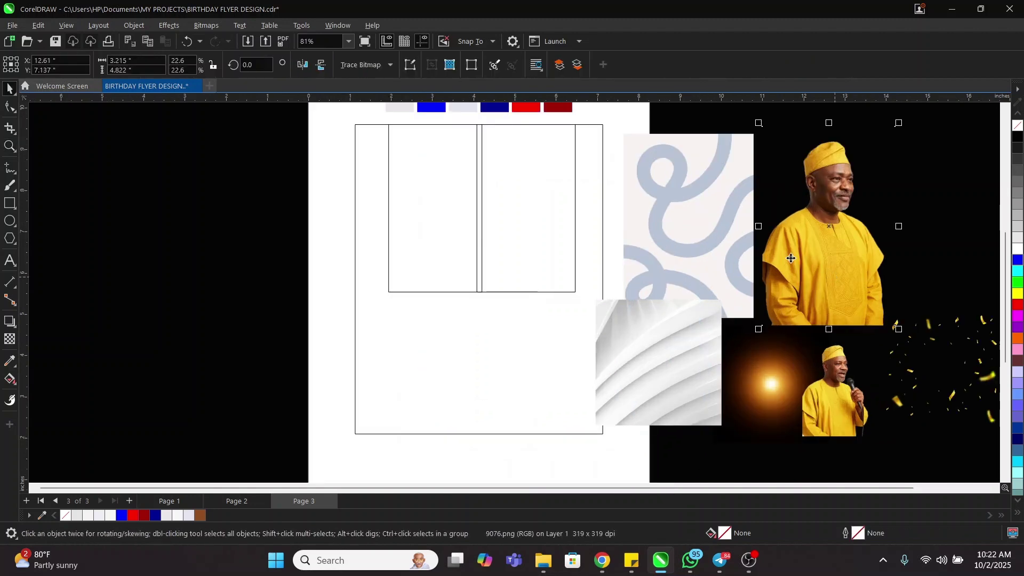
pyautogui.scroll(-3, 816, 268)
pyautogui.scroll(3, 832, 288)
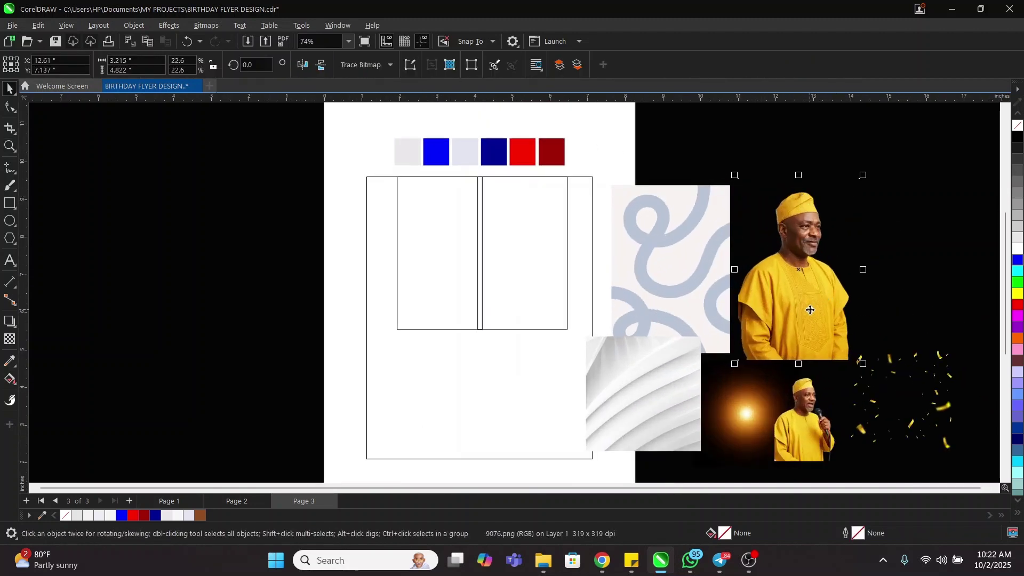
# Move the portrait onto the left frame, bring it to front and mirror it horizontally
pyautogui.moveTo(809, 311); pyautogui.dragTo(426, 302)
pyautogui.scroll(1, 424, 274)
pyautogui.hotkey('shift', 'pageup')
pyautogui.moveTo(433, 262); pyautogui.dragTo(447, 261)
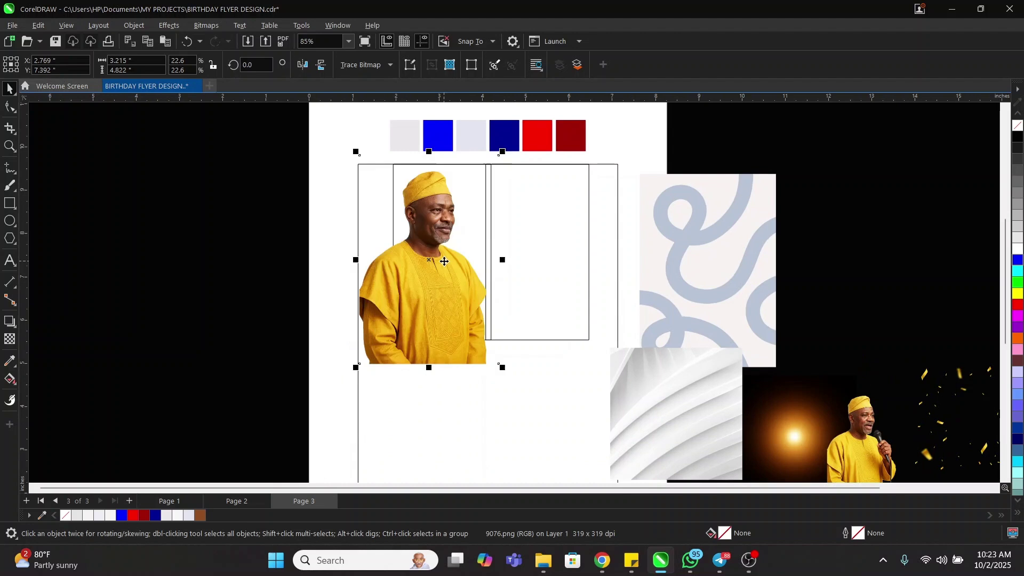
pyautogui.click(320, 64)
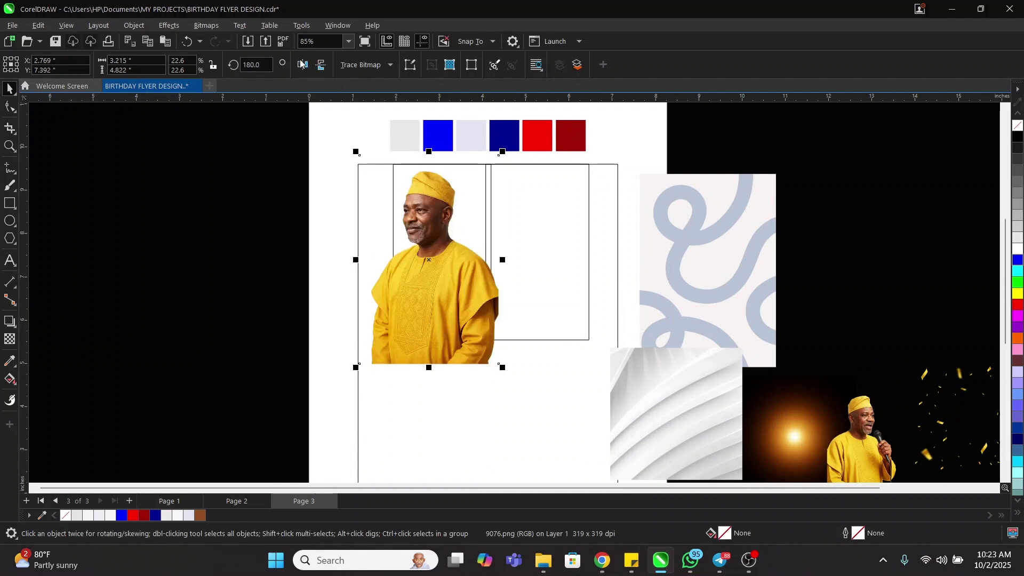
pyautogui.click(302, 65)
pyautogui.hotkey('ctrl', 'z')
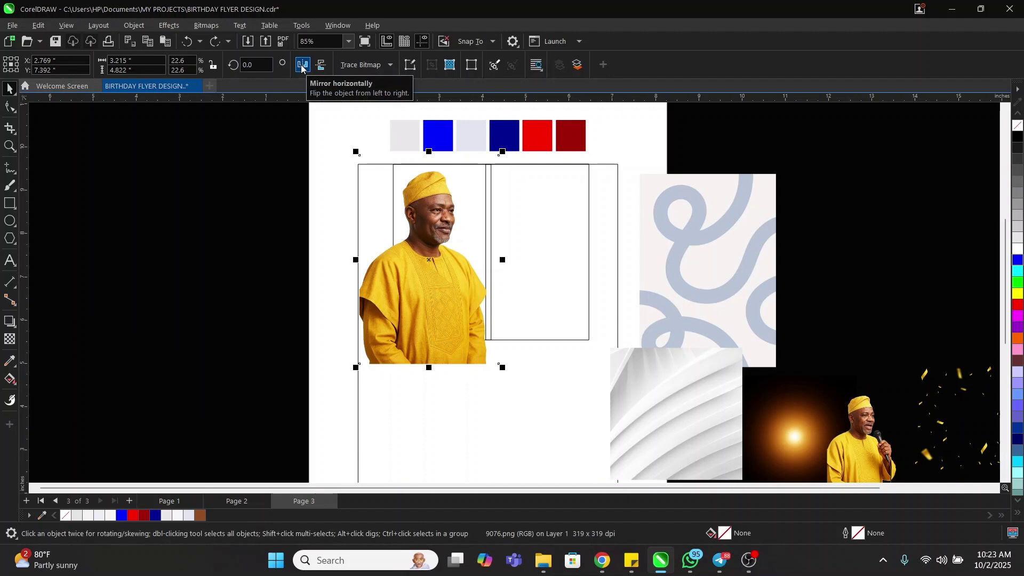
pyautogui.click(303, 65)
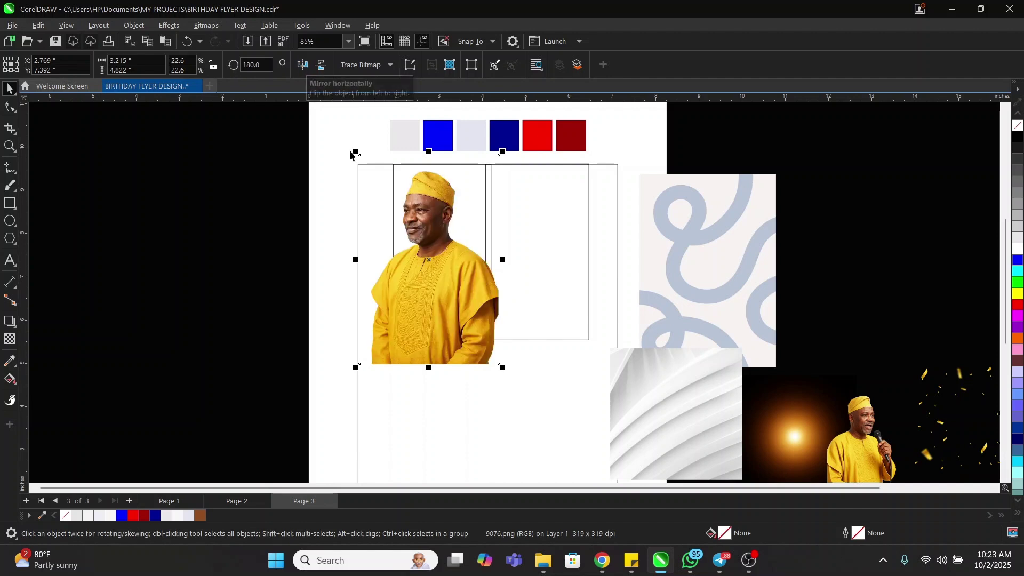
pyautogui.moveTo(462, 306); pyautogui.dragTo(455, 306)
# Enlarge the portrait to about 42% scale and reposition it within the frame
pyautogui.scroll(-3, 459, 265)
pyautogui.scroll(2, 459, 265)
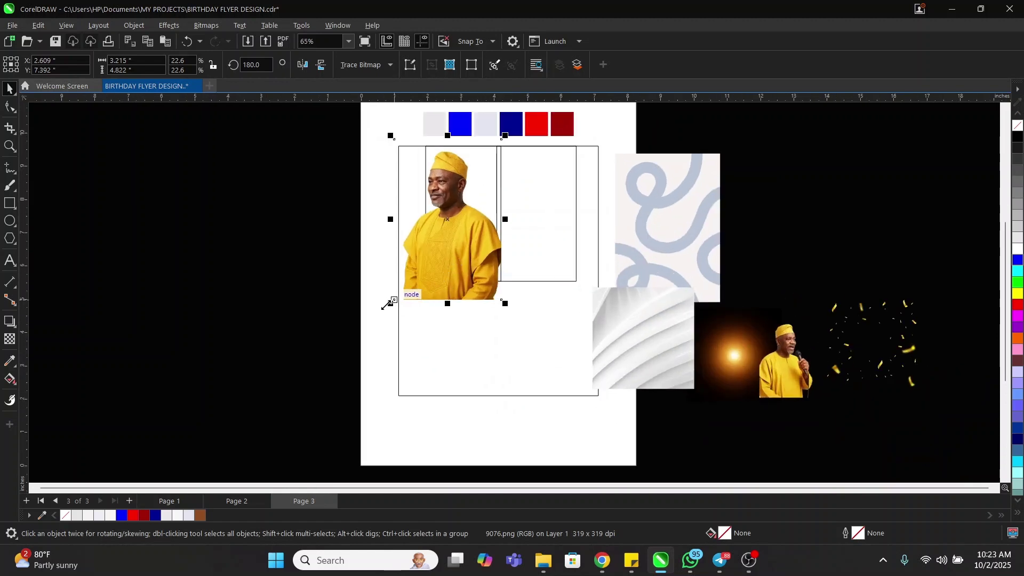
pyautogui.moveTo(390, 303); pyautogui.dragTo(297, 441)
pyautogui.moveTo(378, 311); pyautogui.dragTo(459, 288)
pyautogui.scroll(2, 449, 288)
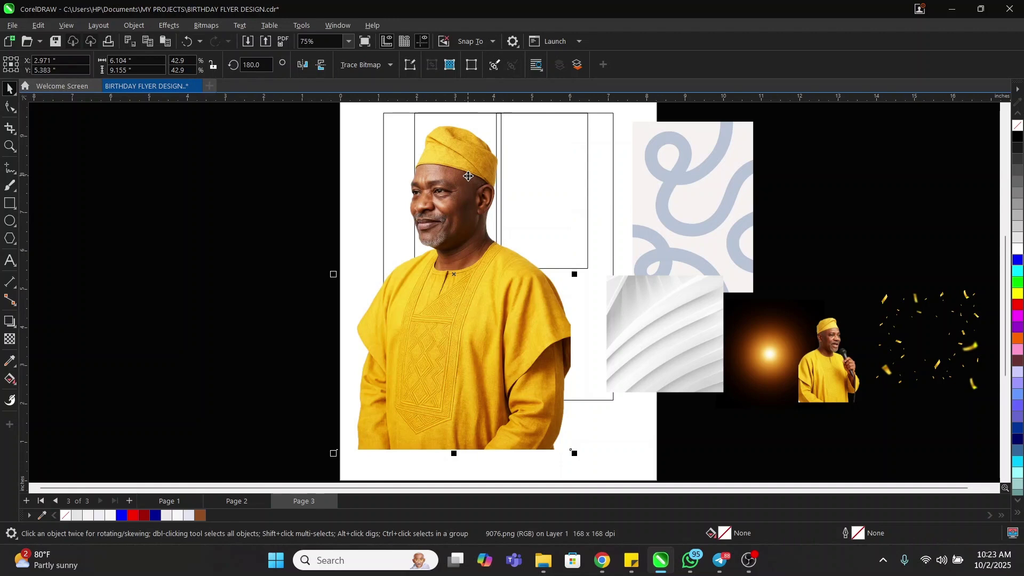
pyautogui.moveTo(332, 454); pyautogui.dragTo(321, 471)
pyautogui.moveTo(443, 297); pyautogui.dragTo(444, 292)
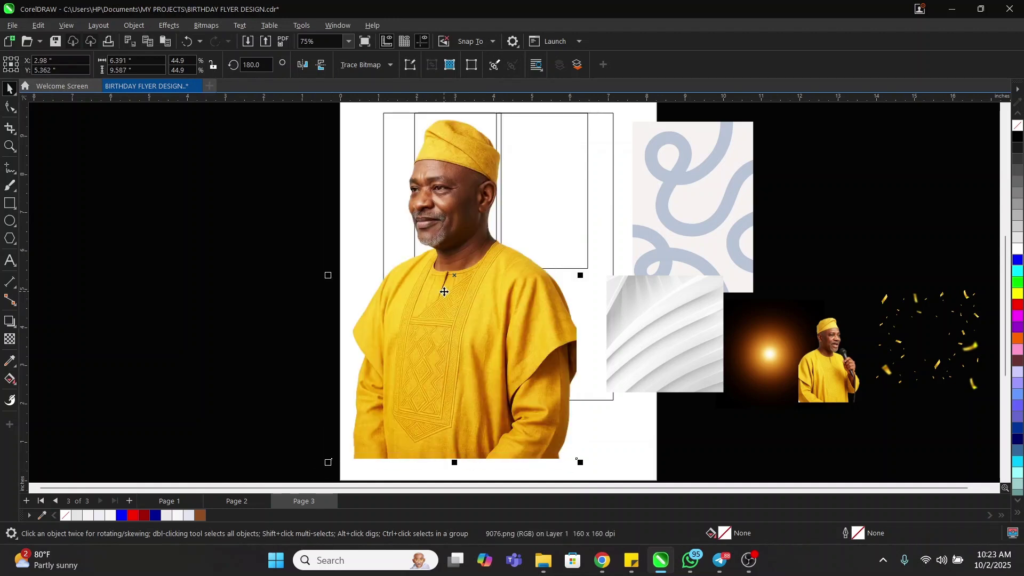
# Crop the portrait's bottom edge at chest height and trim its right edge
pyautogui.press('F10')
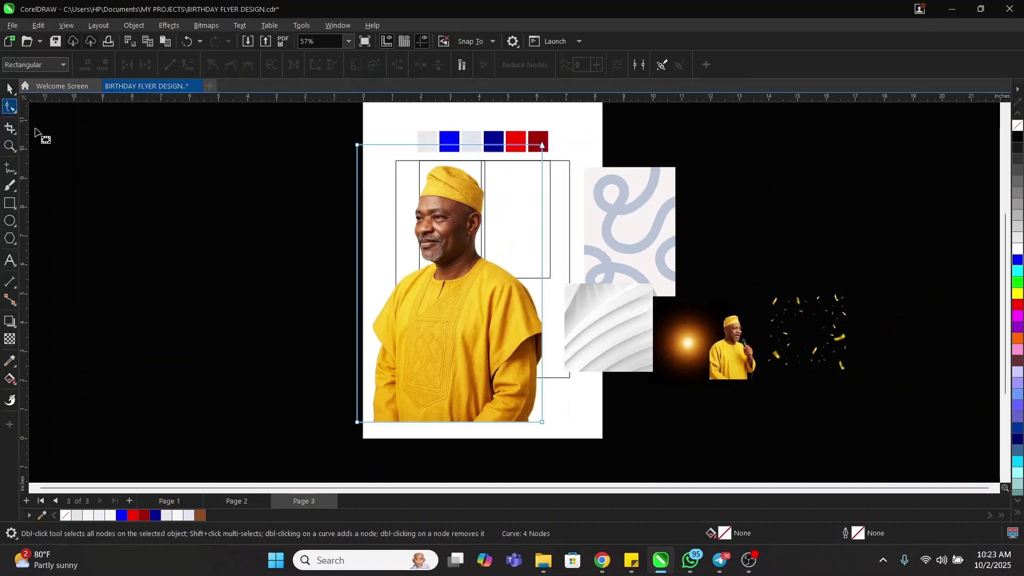
pyautogui.moveTo(201, 359); pyautogui.dragTo(633, 457)
pyautogui.moveTo(542, 425); pyautogui.dragTo(541, 323)
pyautogui.moveTo(300, 121); pyautogui.dragTo(395, 324)
pyautogui.press('space')
pyautogui.scroll(3, 469, 310)
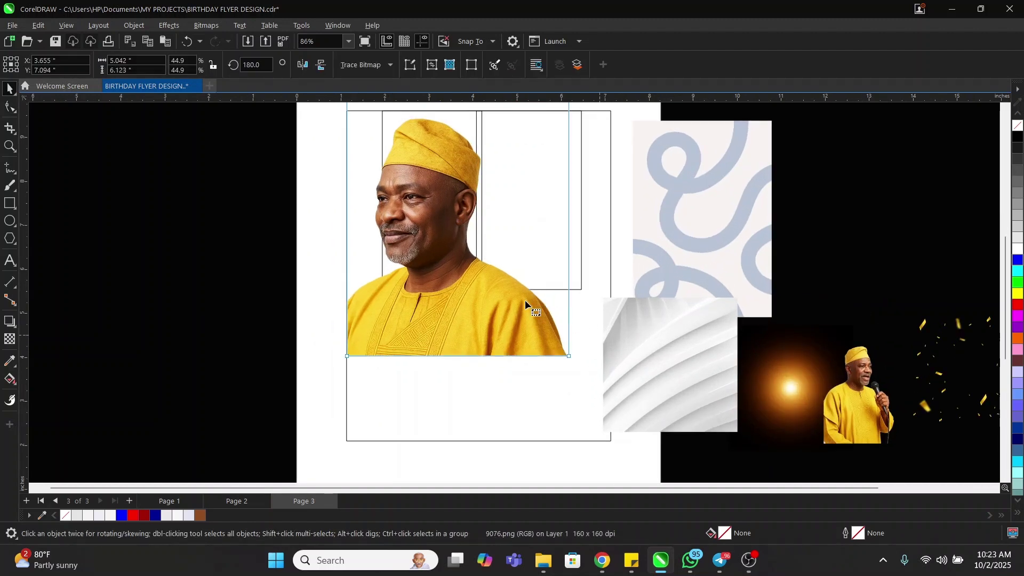
pyautogui.scroll(-3, 530, 298)
pyautogui.press('space')
pyautogui.moveTo(553, 337); pyautogui.dragTo(514, 337)
pyautogui.scroll(4, 515, 337)
pyautogui.press('space')
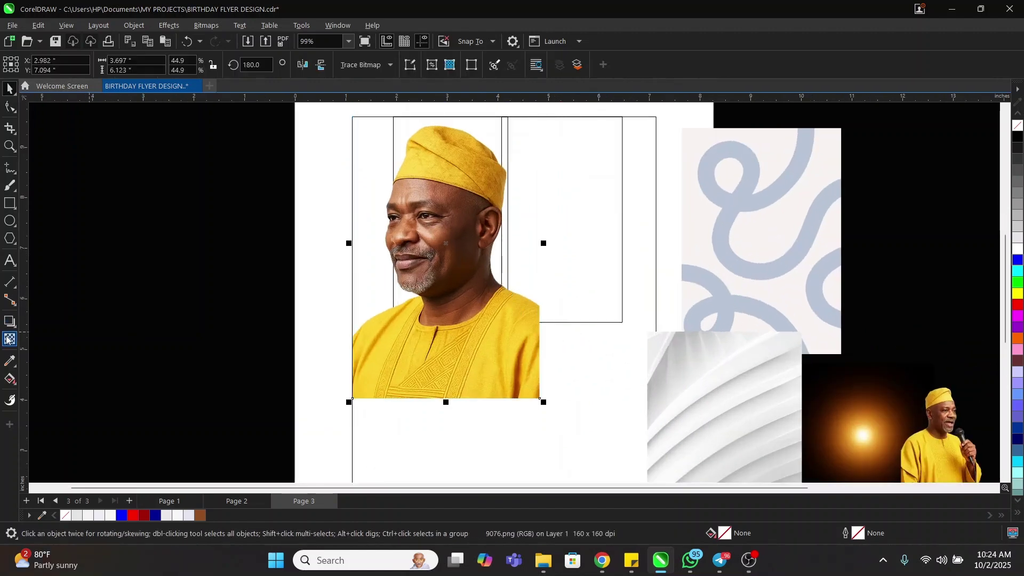
pyautogui.click(9, 339)
# Fade the portrait's bottom with a vertical fountain transparency starting higher up
pyautogui.moveTo(440, 325); pyautogui.dragTo(440, 394)
pyautogui.moveTo(440, 325); pyautogui.dragTo(441, 301)
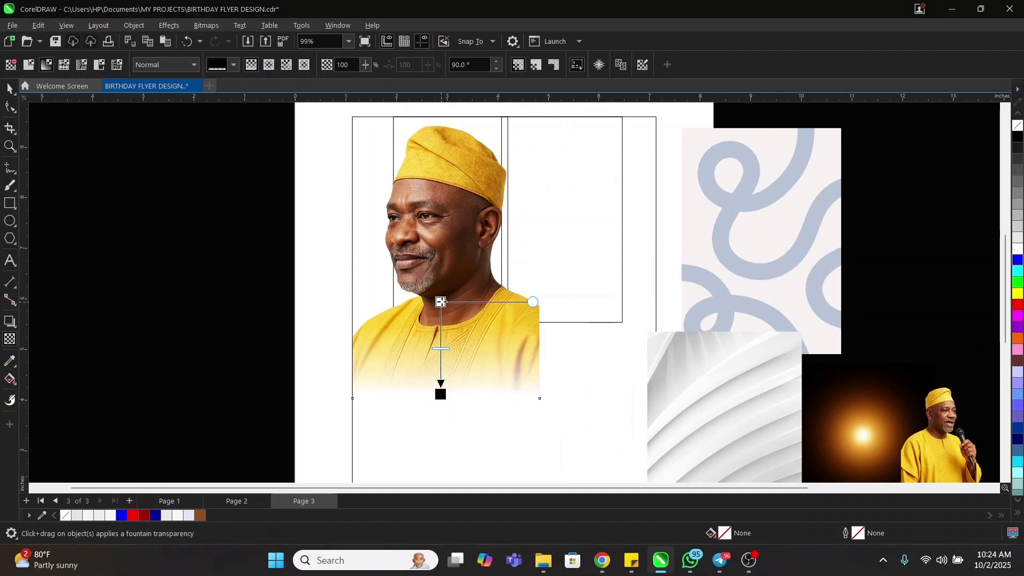
pyautogui.moveTo(440, 395); pyautogui.dragTo(443, 381)
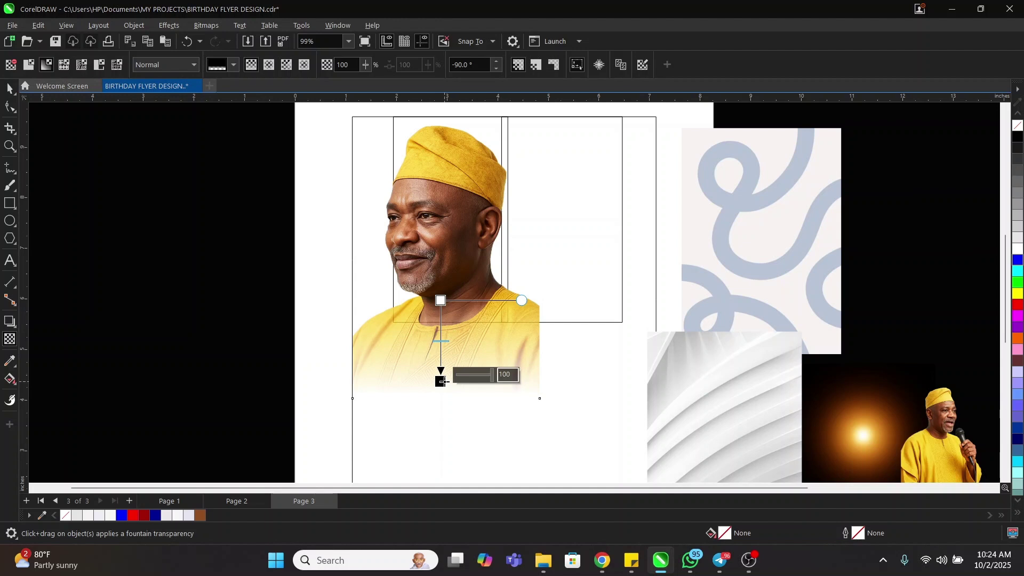
pyautogui.moveTo(440, 300); pyautogui.dragTo(440, 269)
pyautogui.press('space')
# Add a sideways fountain transparency across the portrait
pyautogui.hotkey('alt', 'b')
pyautogui.press('Escape')
pyautogui.press('space')
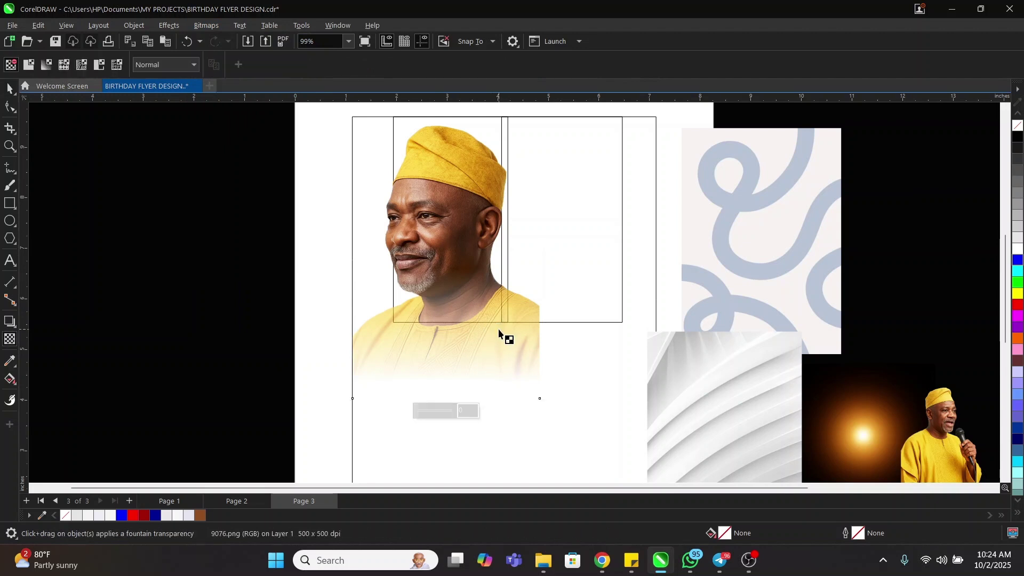
pyautogui.moveTo(485, 331)
pyautogui.mouseDown()
pyautogui.moveTo(535, 341)
pyautogui.moveTo(476, 325)
pyautogui.mouseUp()
pyautogui.moveTo(535, 342); pyautogui.dragTo(465, 320)
pyautogui.press('space')
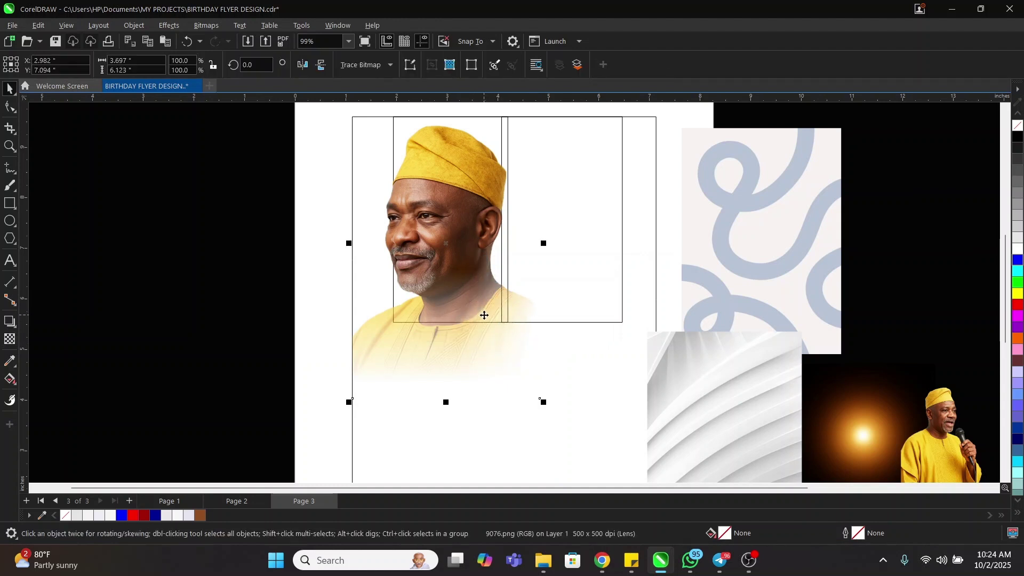
# Convert the faded portrait to a bitmap and fade its right side into the page
pyautogui.hotkey('alt', 'b')
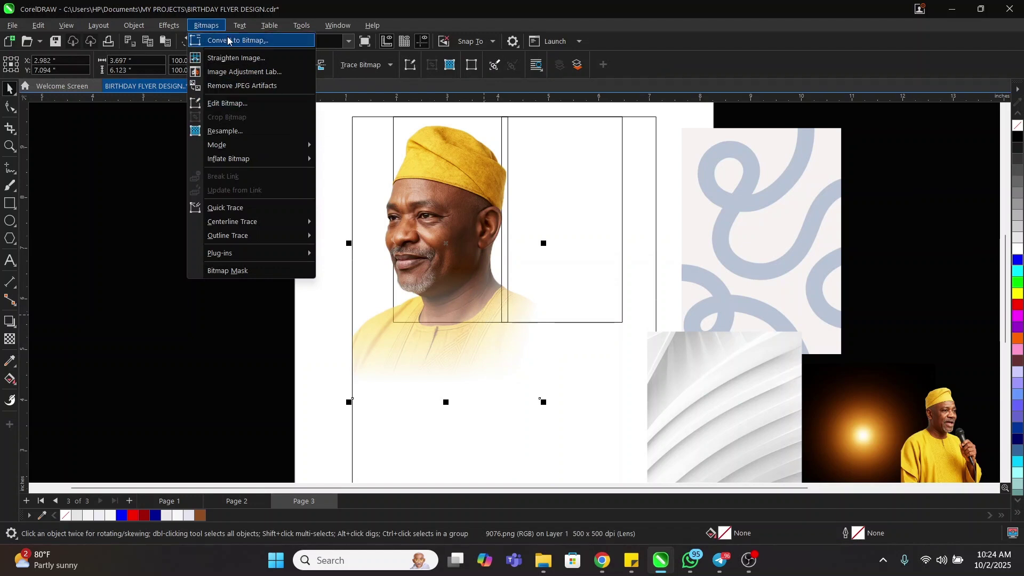
pyautogui.click(226, 40)
pyautogui.click(525, 344)
pyautogui.press('space')
pyautogui.moveTo(402, 334); pyautogui.dragTo(432, 320)
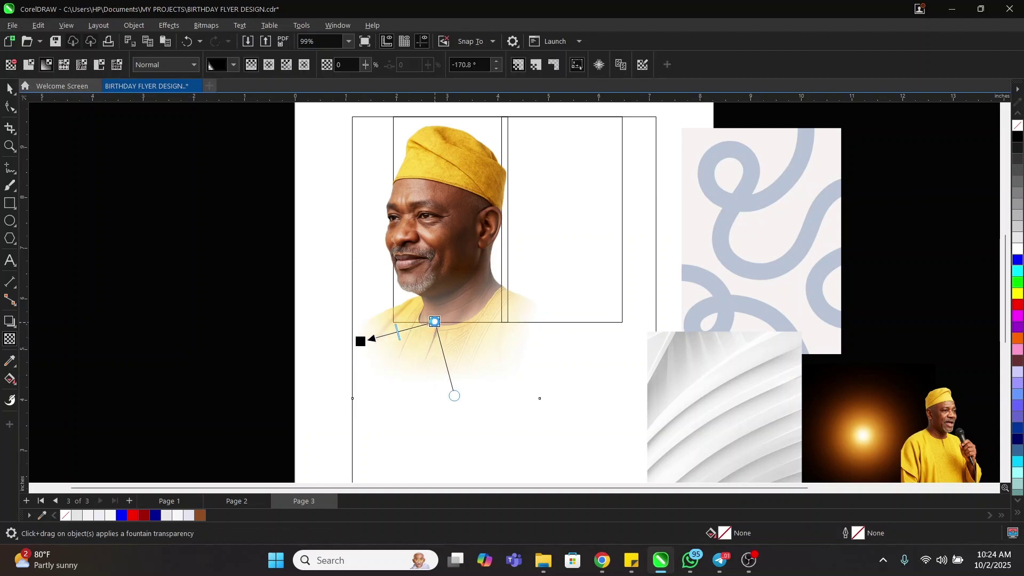
pyautogui.press('space')
pyautogui.click(394, 118)
pyautogui.scroll(2, 394, 118)
# Copy the pale lavender swatch fill onto the frame behind the portrait
pyautogui.scroll(-4, 379, 168)
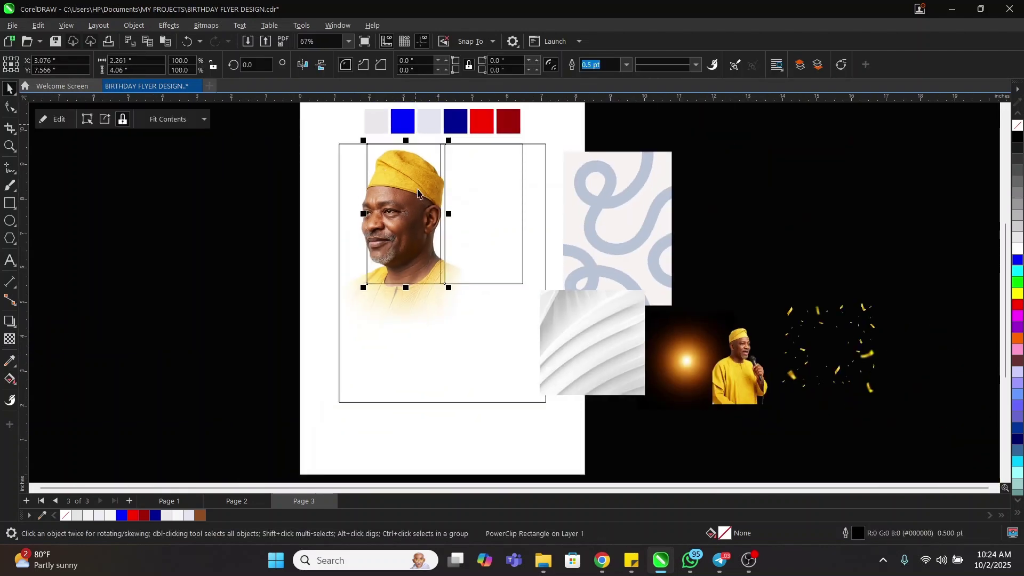
pyautogui.scroll(10, 430, 155)
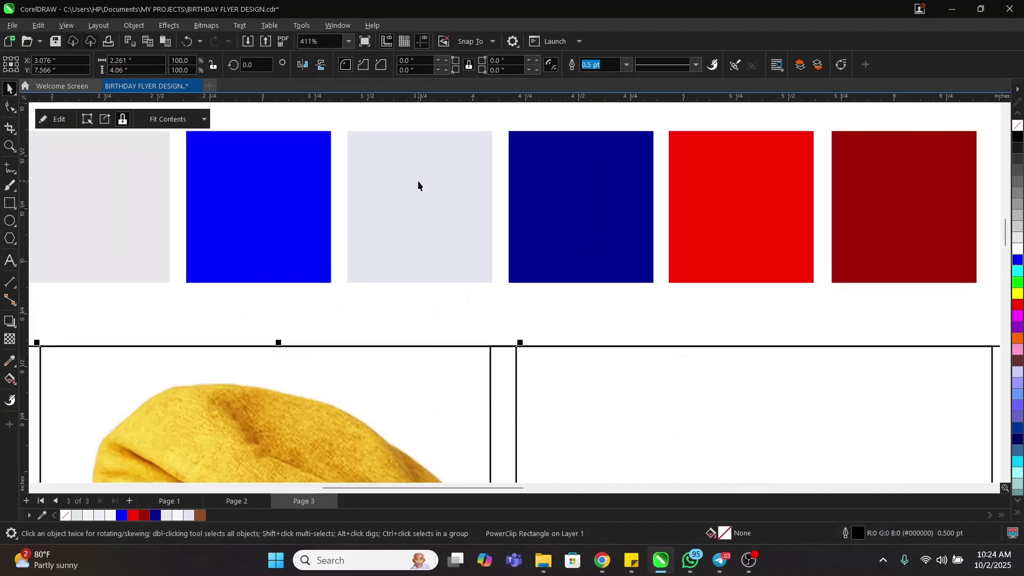
pyautogui.click(424, 184)
pyautogui.scroll(-2, 464, 170)
pyautogui.moveTo(461, 173); pyautogui.dragTo(203, 300)
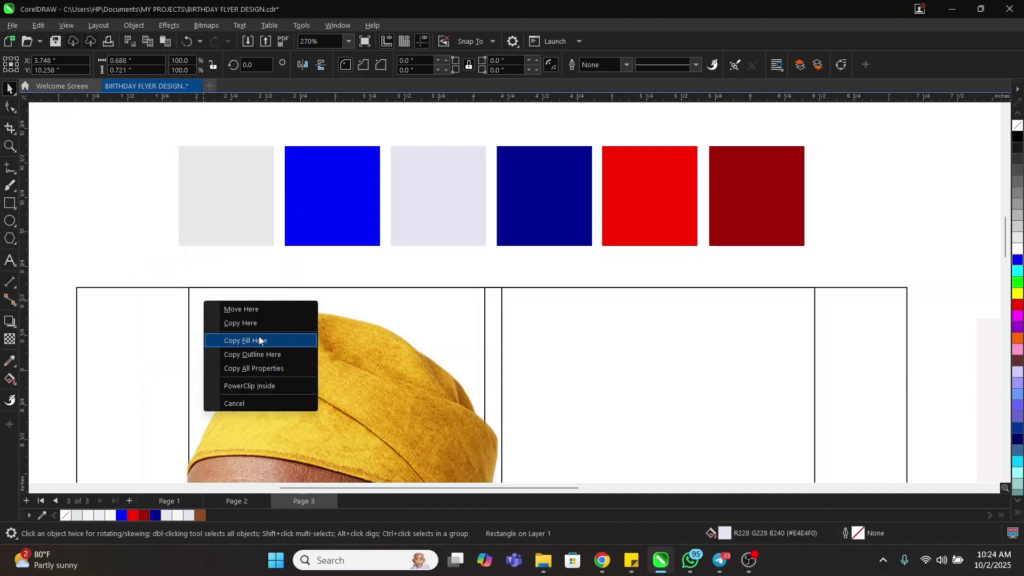
pyautogui.click(258, 340)
# Fill the tall rectangle beside the portrait with lavender too, then select the portrait
pyautogui.scroll(-2, 452, 243)
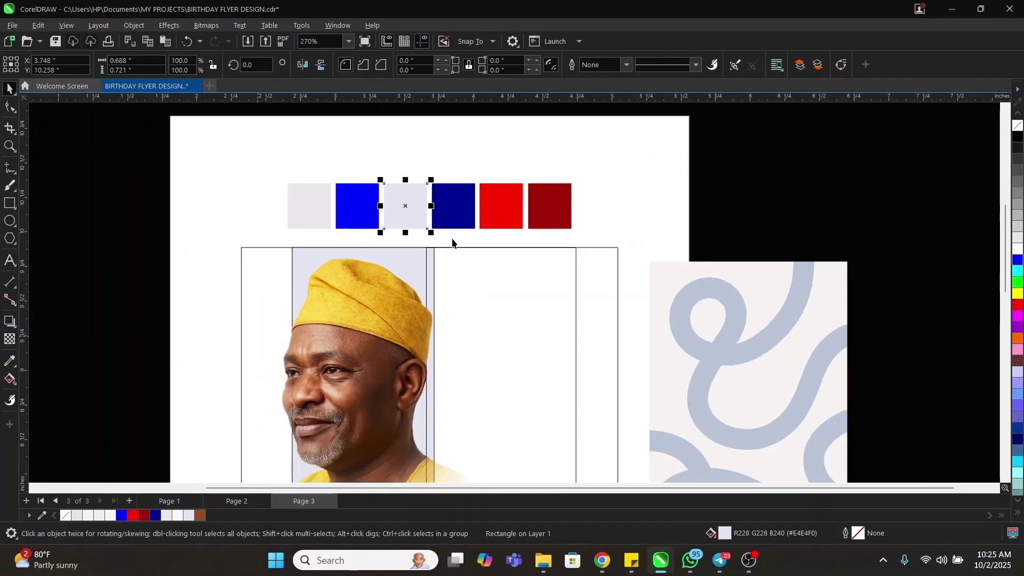
pyautogui.click(530, 277)
pyautogui.hotkey('ctrl', 'r')
pyautogui.scroll(-3, 506, 127)
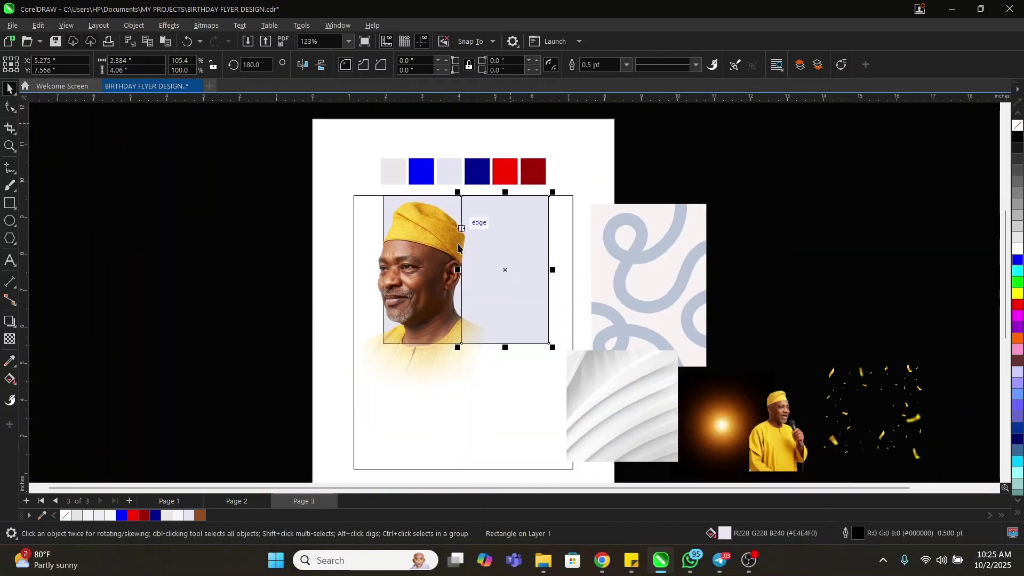
pyautogui.scroll(1, 442, 187)
pyautogui.keyDown('shift'); pyautogui.click(361, 189); pyautogui.keyUp('shift')
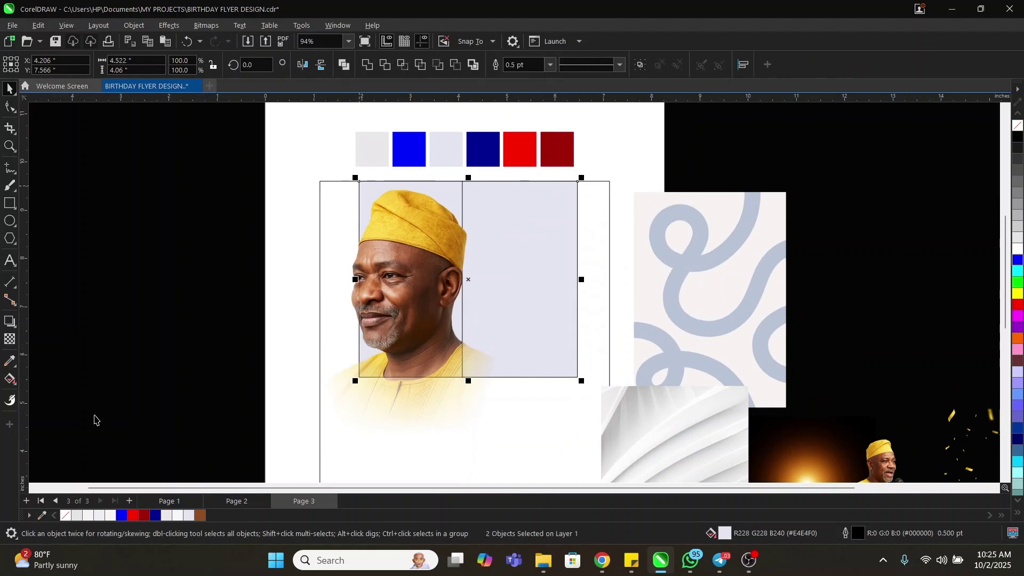
pyautogui.click(103, 307)
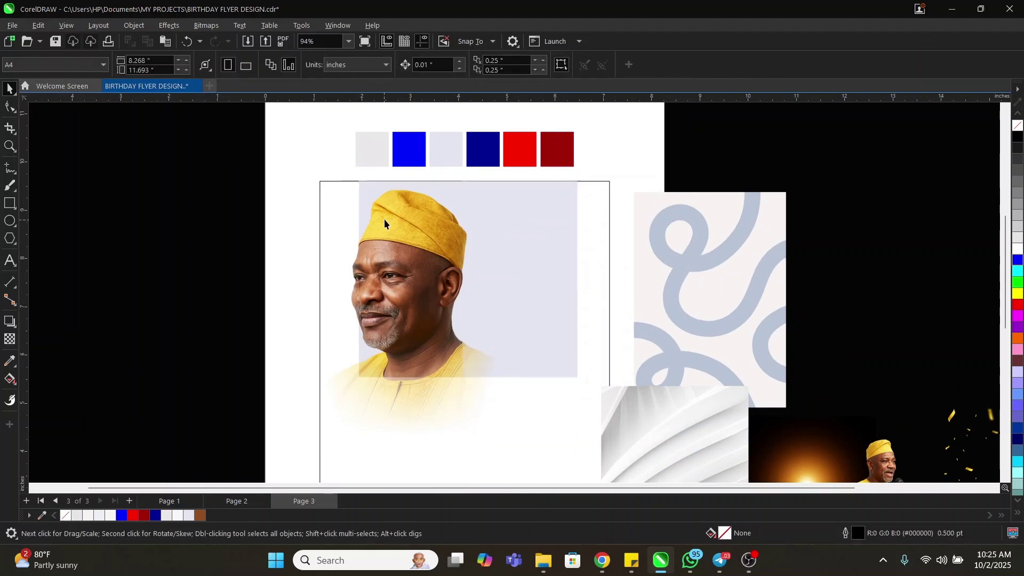
pyautogui.click(422, 229)
pyautogui.scroll(-2, 477, 176)
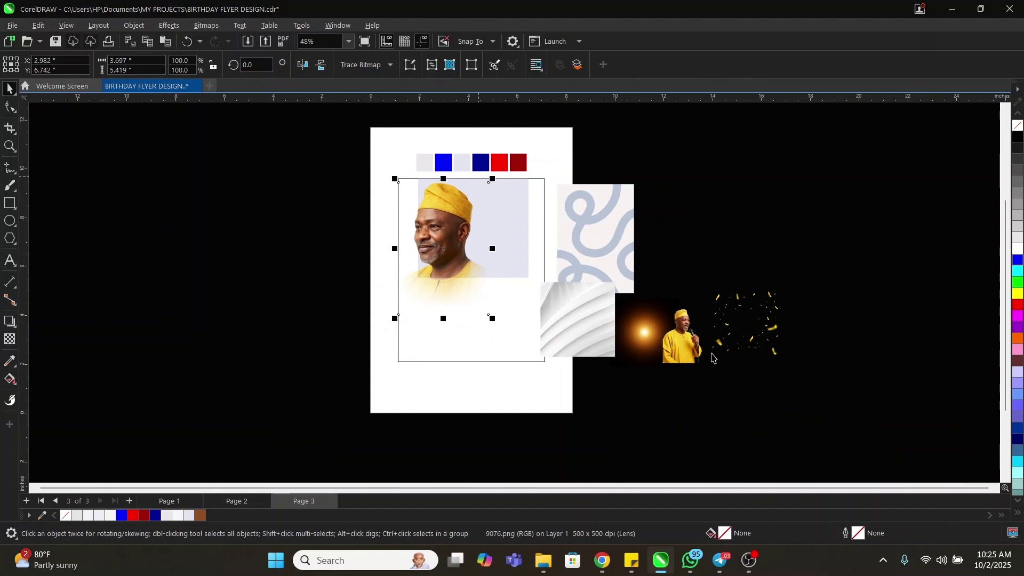
# Drag the microphone portrait over the main portrait and roughly double its width
pyautogui.moveTo(669, 335); pyautogui.dragTo(469, 224)
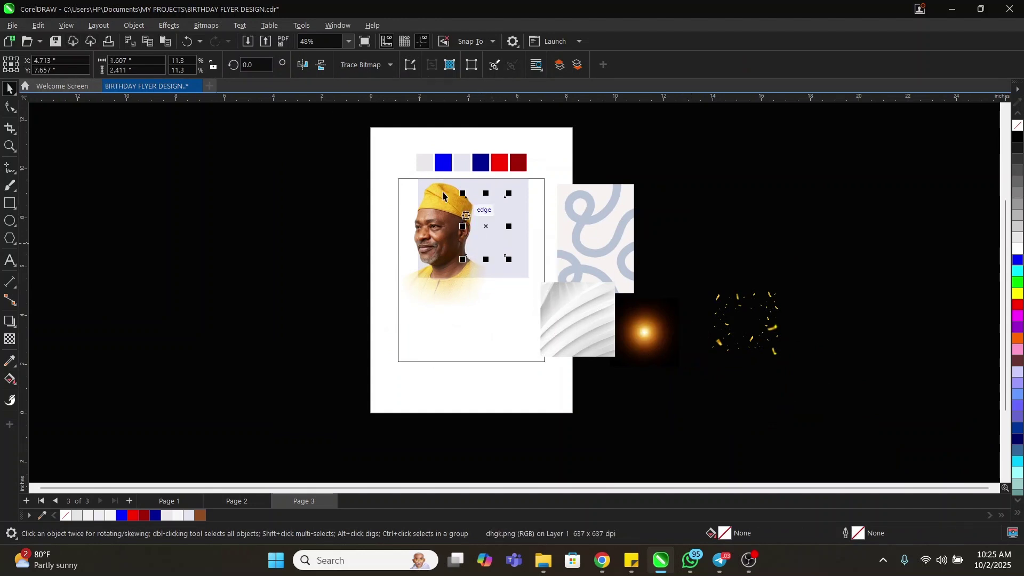
pyautogui.scroll(2, 594, 320)
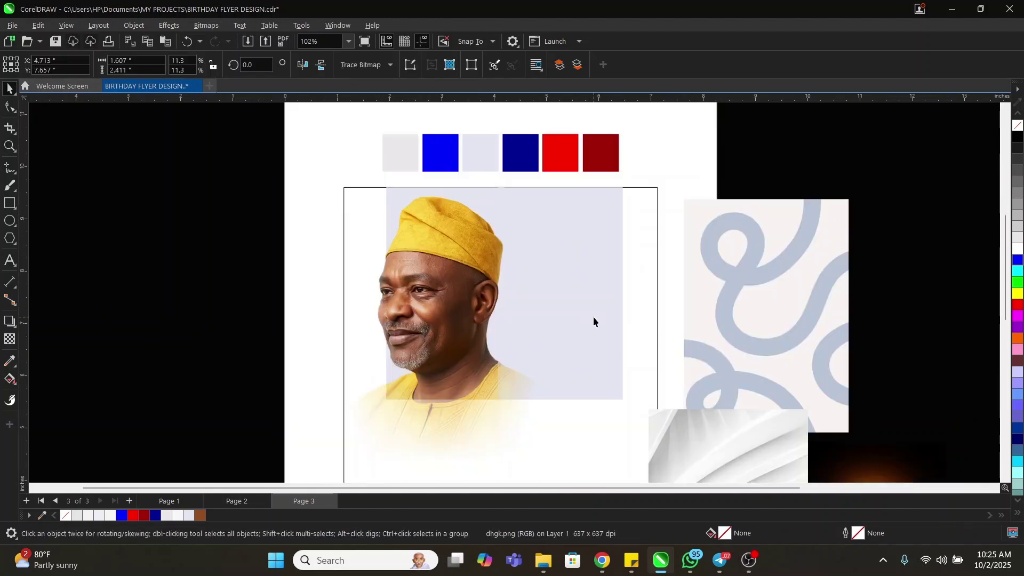
pyautogui.scroll(-1, 587, 322)
pyautogui.moveTo(579, 352); pyautogui.dragTo(674, 446)
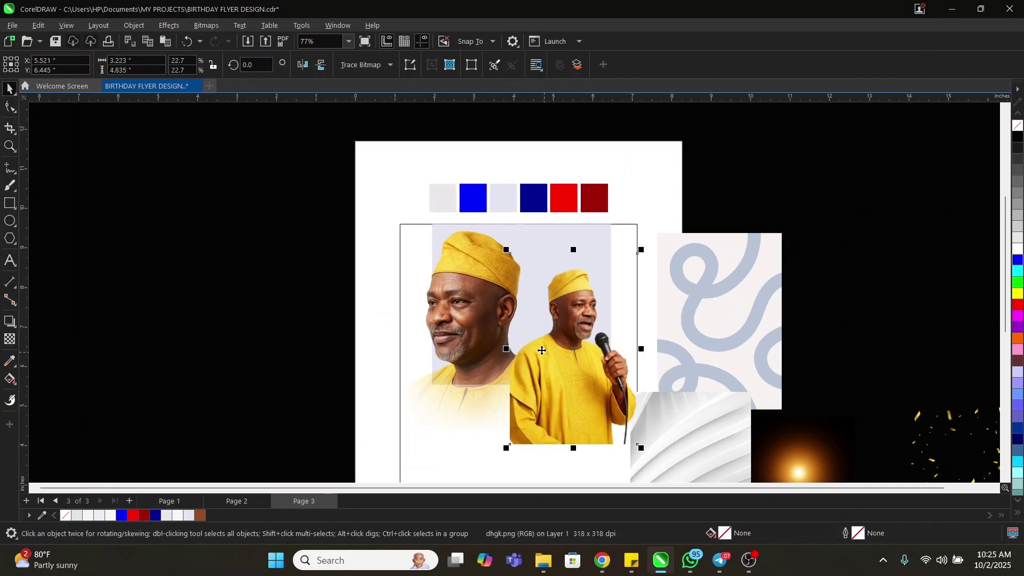
pyautogui.moveTo(559, 327); pyautogui.dragTo(550, 299)
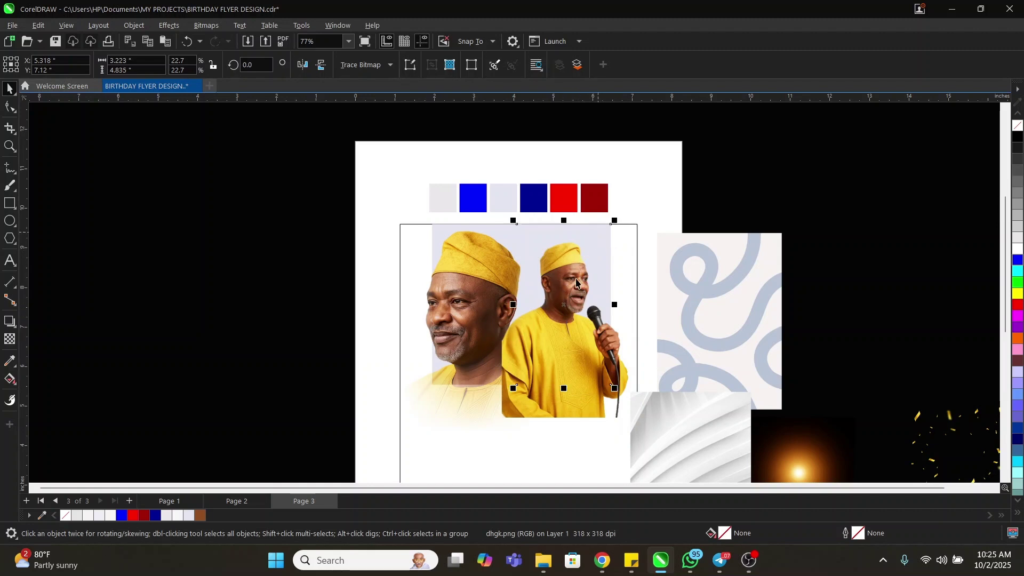
pyautogui.keyDown('shift'); pyautogui.click(571, 285); pyautogui.keyUp('shift')
pyautogui.click(569, 284)
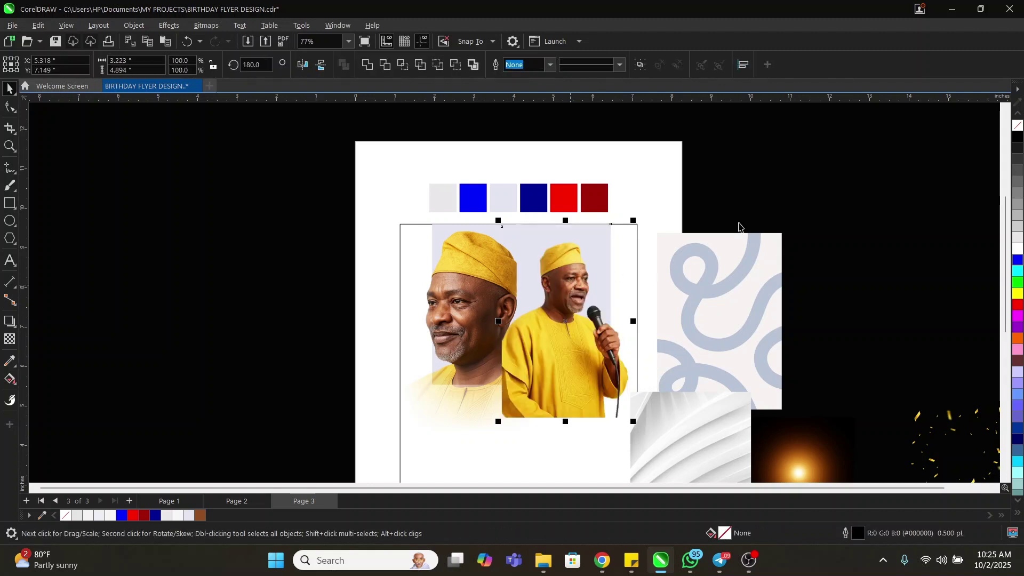
pyautogui.scroll(-2, 549, 303)
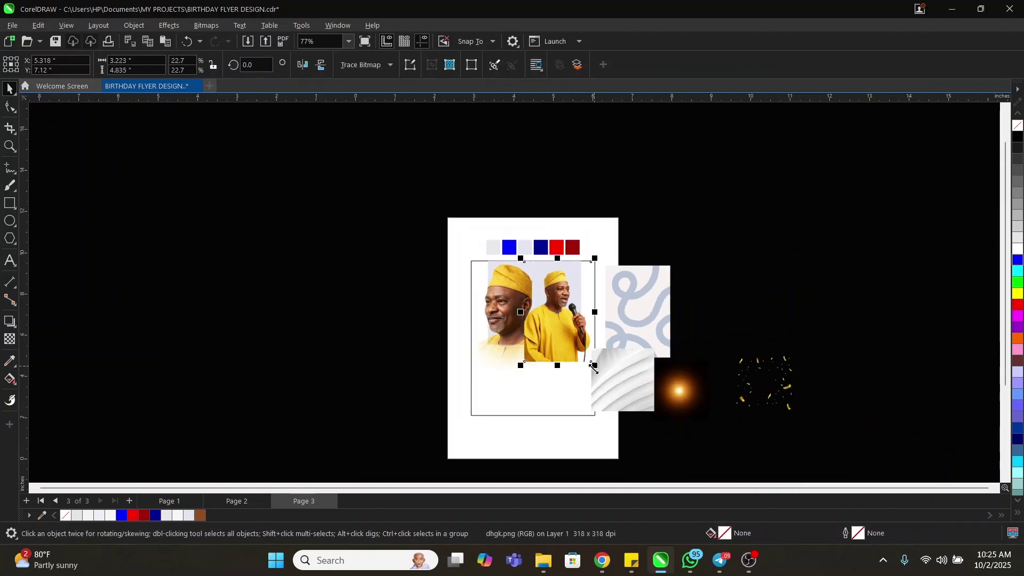
# Fine-tune the microphone portrait to about 21.3% scale and settle it beside the larger portrait
pyautogui.moveTo(595, 366); pyautogui.dragTo(602, 380)
pyautogui.scroll(2, 562, 343)
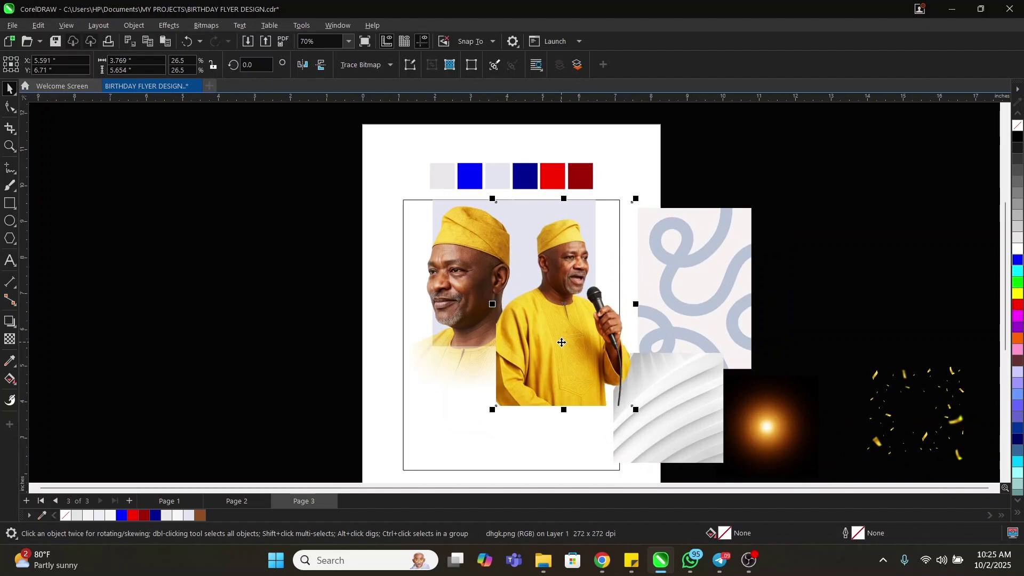
pyautogui.moveTo(564, 337); pyautogui.dragTo(559, 338)
pyautogui.moveTo(630, 409); pyautogui.dragTo(606, 393)
pyautogui.moveTo(574, 320); pyautogui.dragTo(582, 353)
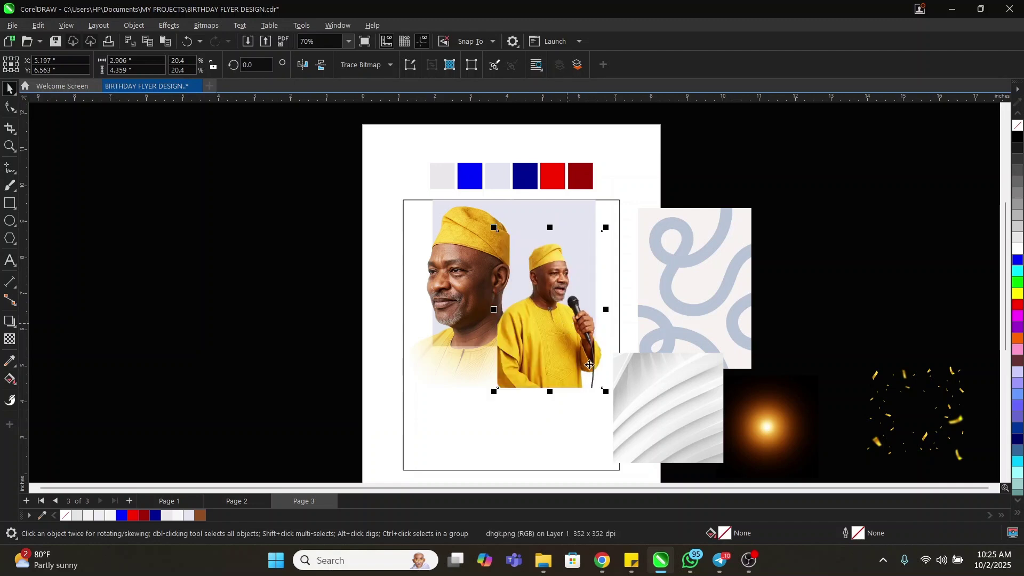
pyautogui.moveTo(604, 398); pyautogui.dragTo(609, 404)
pyautogui.moveTo(557, 353); pyautogui.dragTo(553, 353)
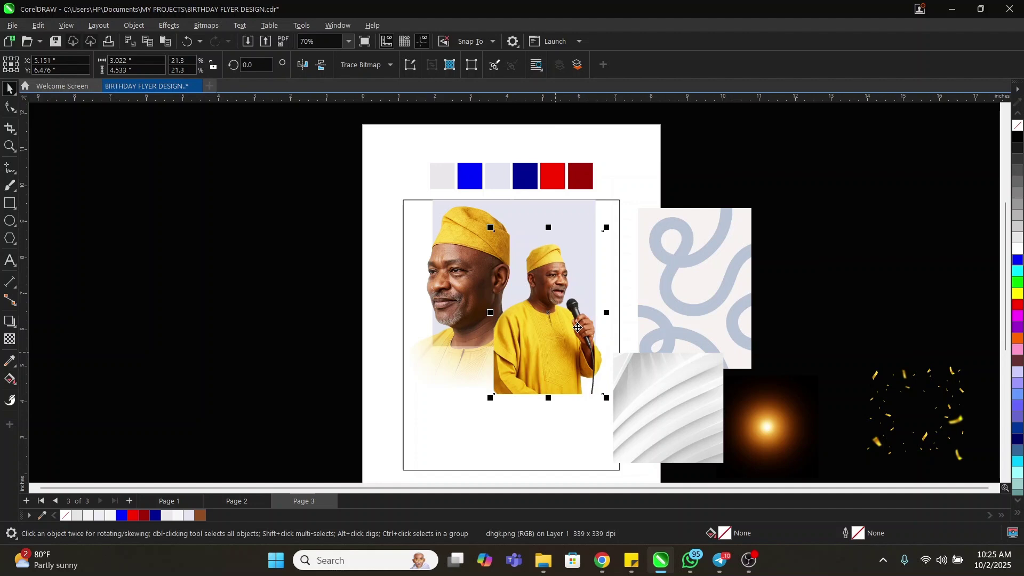
pyautogui.scroll(2, 552, 346)
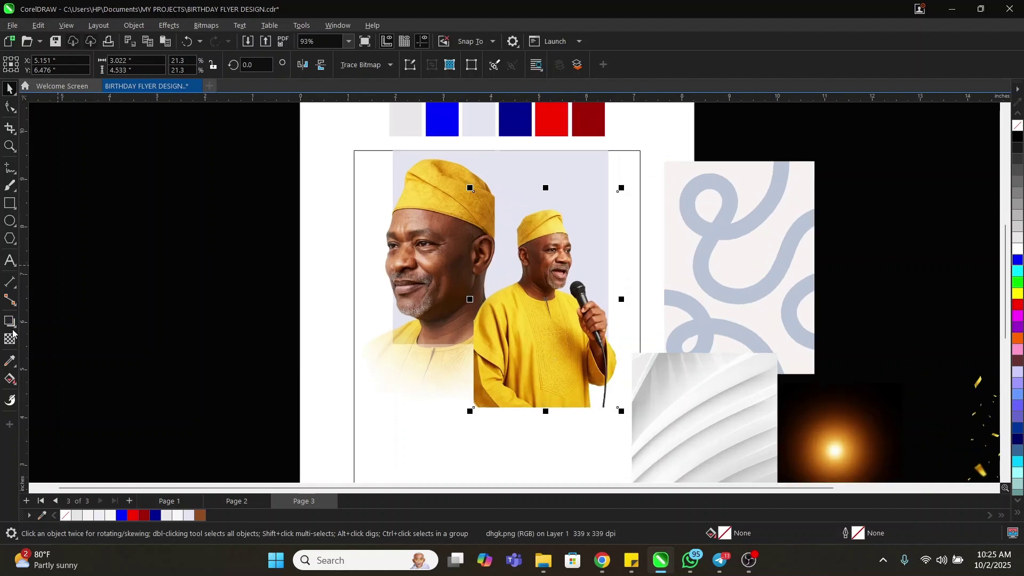
pyautogui.moveTo(534, 331); pyautogui.dragTo(541, 392)
# Fade the microphone portrait's bottom edge with an upward fountain transparency
pyautogui.click(7, 346)
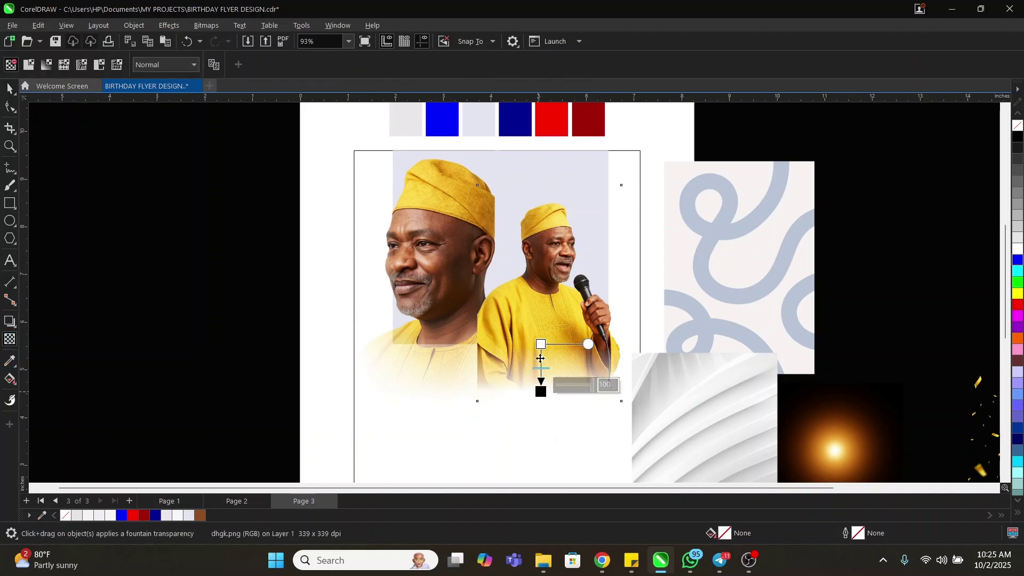
pyautogui.moveTo(540, 344); pyautogui.dragTo(541, 335)
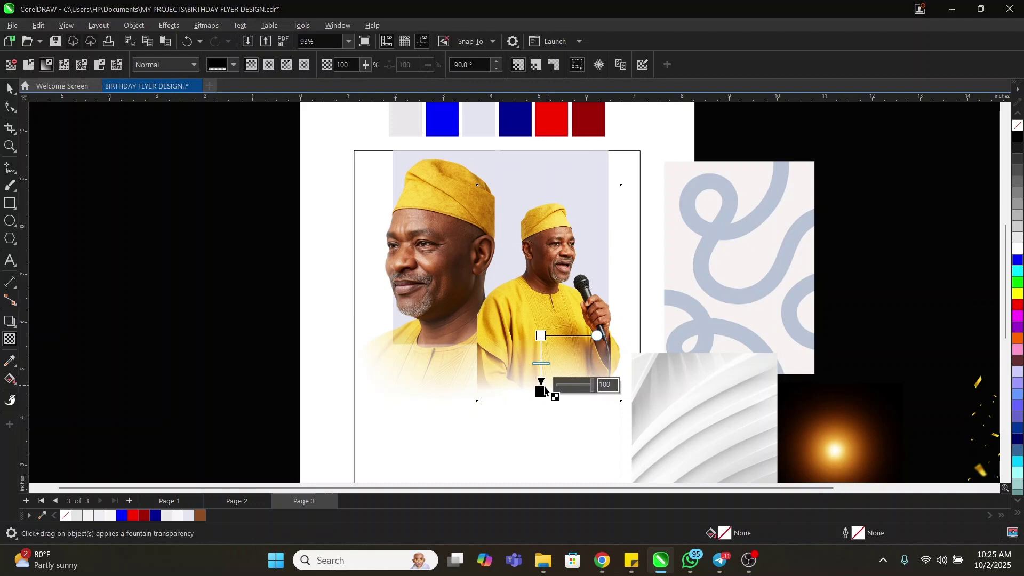
pyautogui.moveTo(541, 391); pyautogui.dragTo(534, 382)
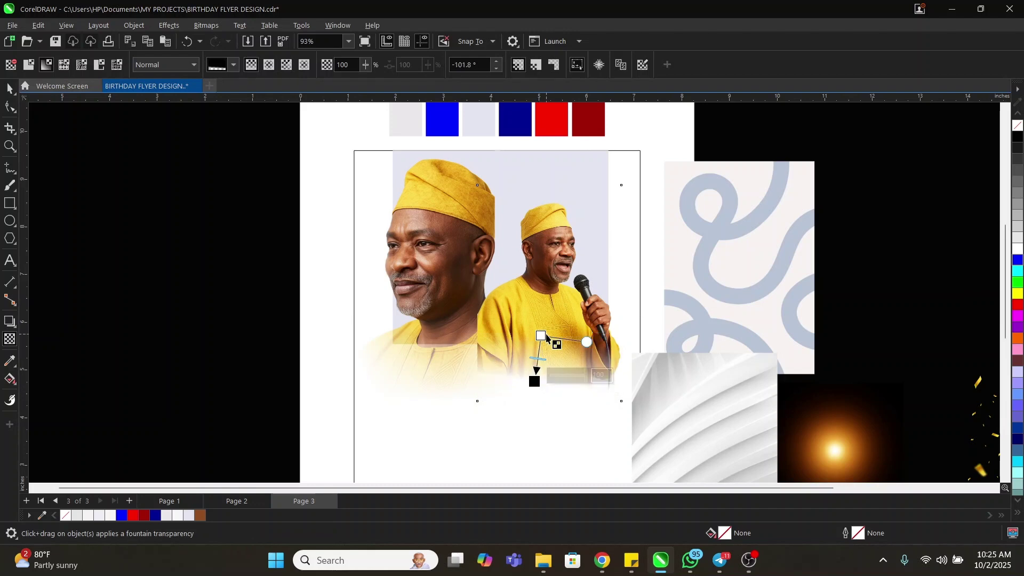
pyautogui.moveTo(540, 335); pyautogui.dragTo(541, 324)
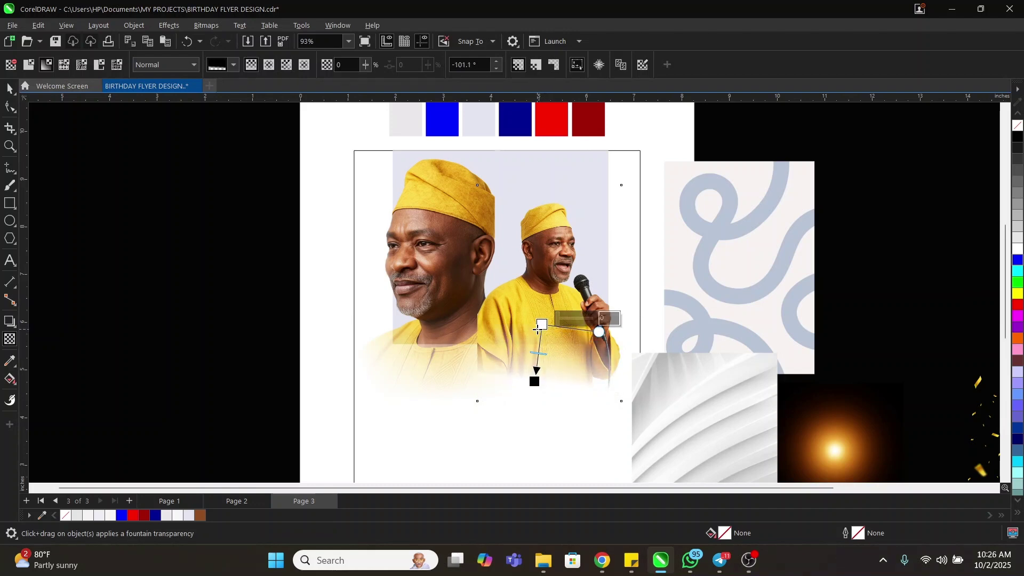
# Fill the frame rectangle with the very light grey #F7F7F9
pyautogui.press('z')
pyautogui.scroll(-2, 510, 212)
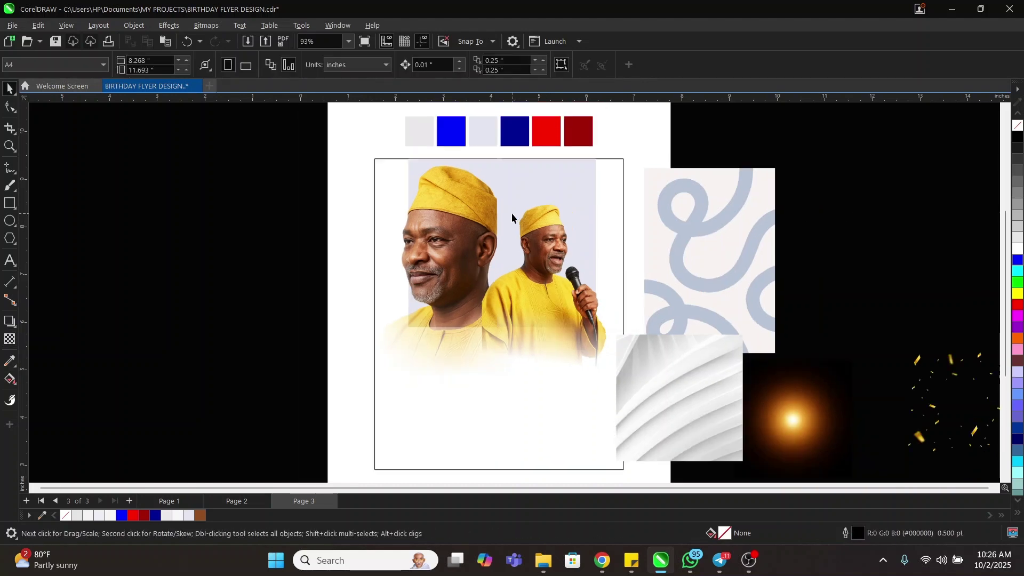
pyautogui.press('space')
pyautogui.scroll(2, 397, 256)
pyautogui.scroll(-2, 474, 147)
pyautogui.scroll(1, 453, 228)
pyautogui.click(522, 401)
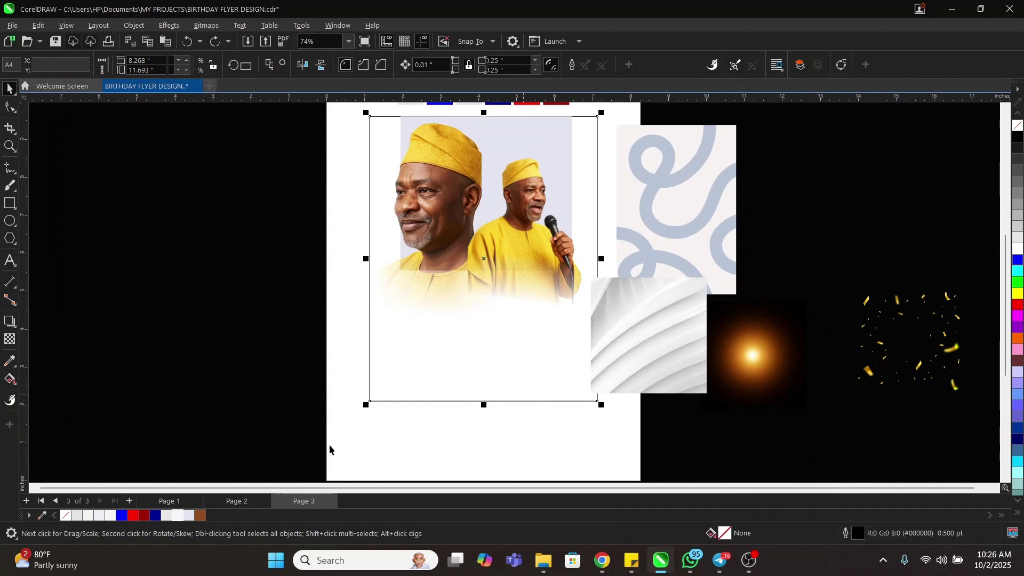
pyautogui.click(177, 514)
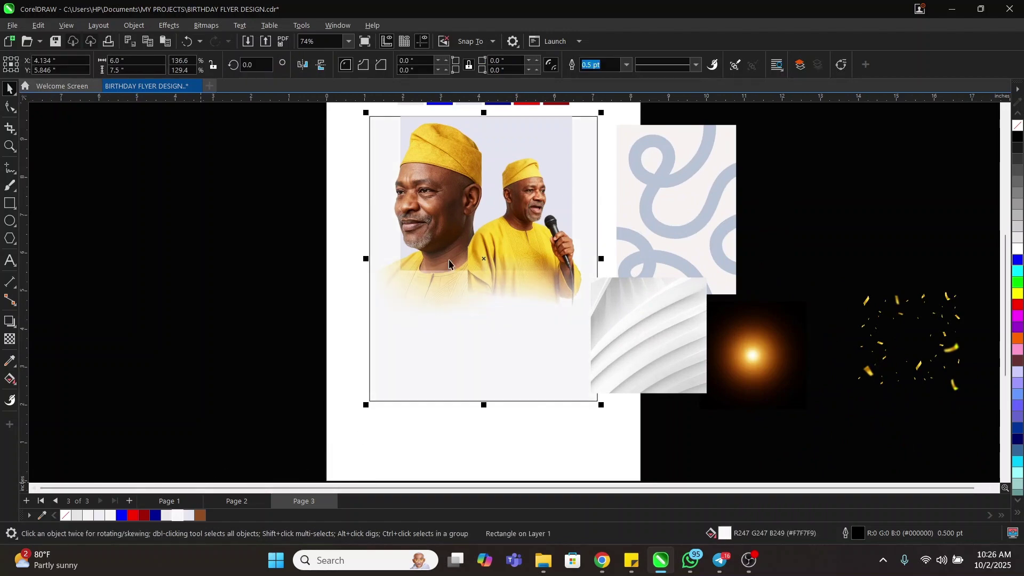
pyautogui.scroll(-1, 472, 257)
pyautogui.scroll(1, 477, 258)
pyautogui.scroll(-1, 618, 313)
pyautogui.scroll(1, 542, 224)
pyautogui.press('z')
pyautogui.scroll(-1, 394, 138)
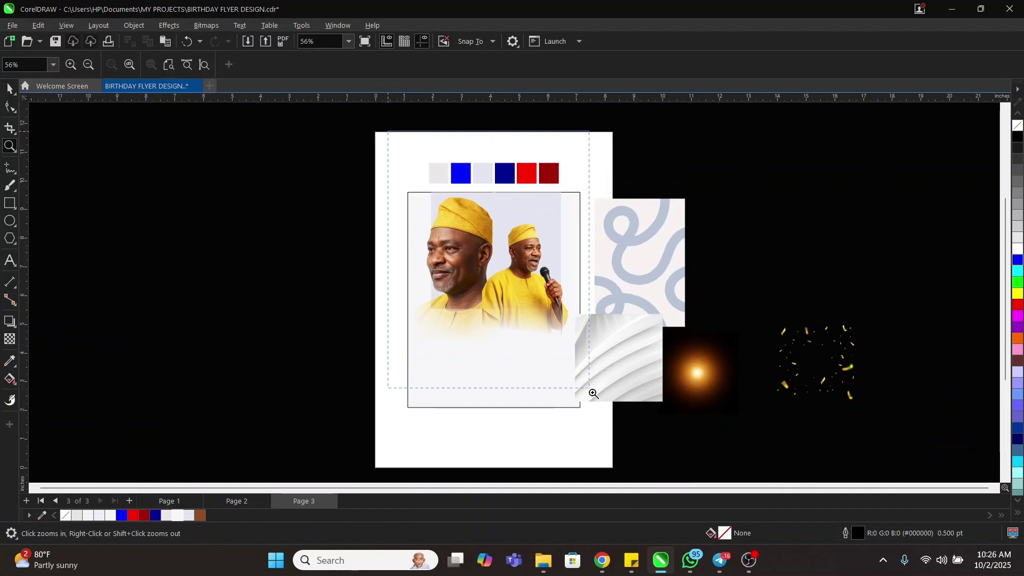
pyautogui.scroll(1, 616, 427)
pyautogui.press('space')
# Move the white wave image aside and enlarge the swirl image to 4.456 inches wide
pyautogui.click(677, 394)
pyautogui.moveTo(677, 393); pyautogui.dragTo(790, 354)
pyautogui.moveTo(705, 269); pyautogui.dragTo(710, 235)
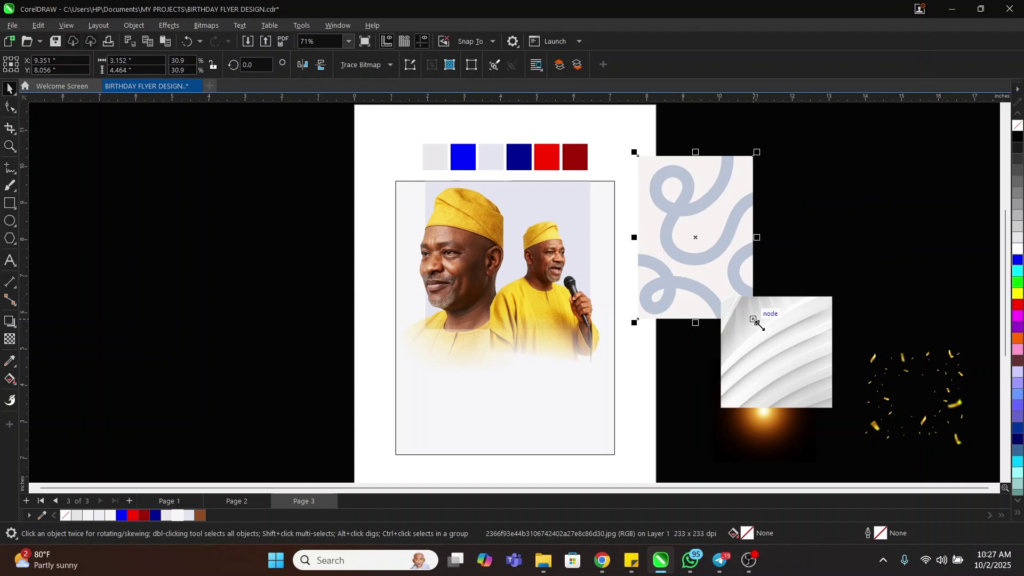
pyautogui.moveTo(757, 322); pyautogui.dragTo(766, 337)
pyautogui.click(766, 398)
pyautogui.moveTo(765, 399); pyautogui.dragTo(889, 266)
pyautogui.click(745, 258)
pyautogui.moveTo(773, 342); pyautogui.dragTo(805, 391)
pyautogui.moveTo(750, 301); pyautogui.dragTo(733, 290)
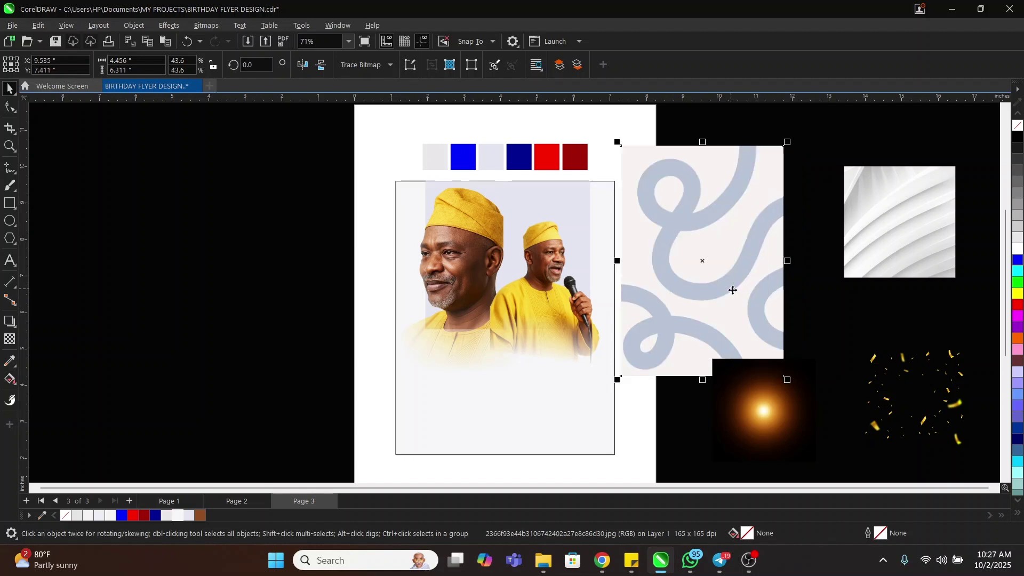
# Trace the swirl with Outline Trace > Line Art, grouping the result by colour
pyautogui.click(383, 66)
pyautogui.moveTo(405, 113)
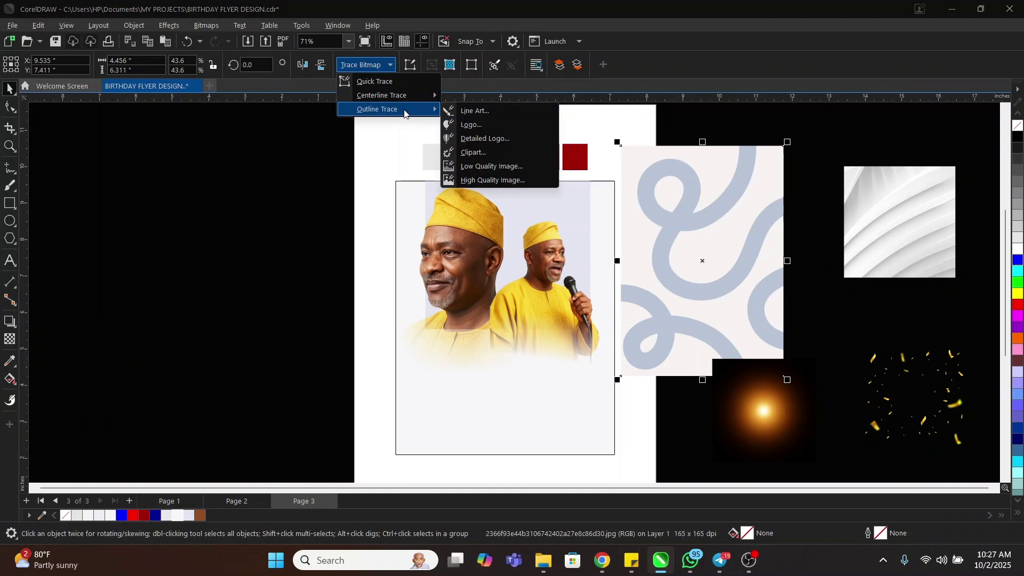
pyautogui.click(489, 116)
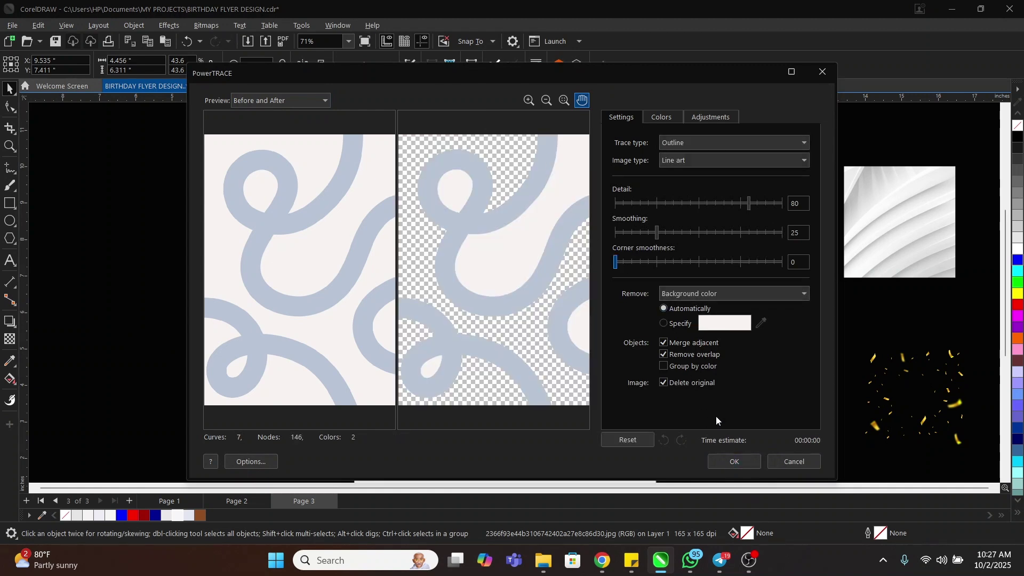
pyautogui.click(693, 368)
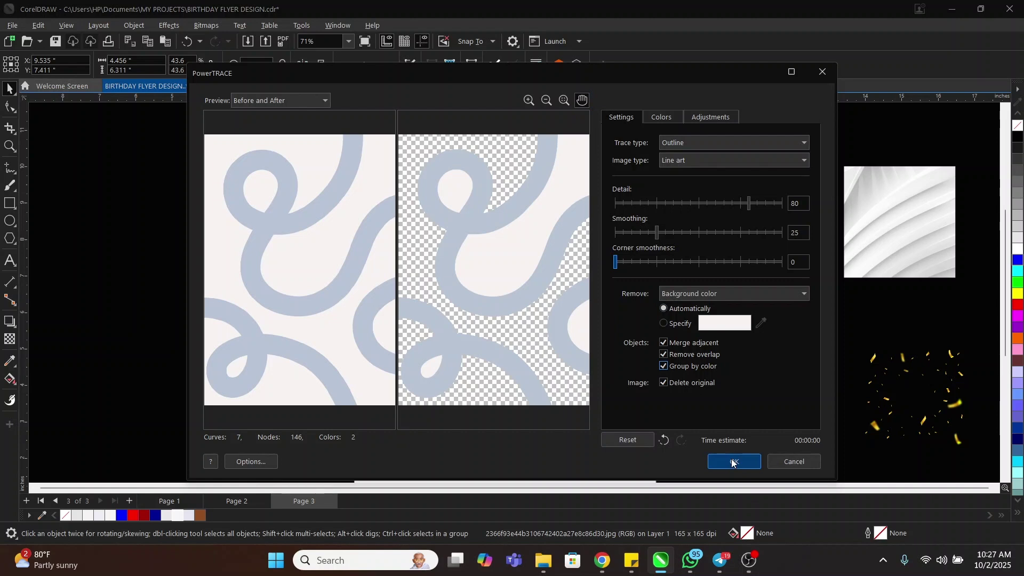
pyautogui.click(733, 462)
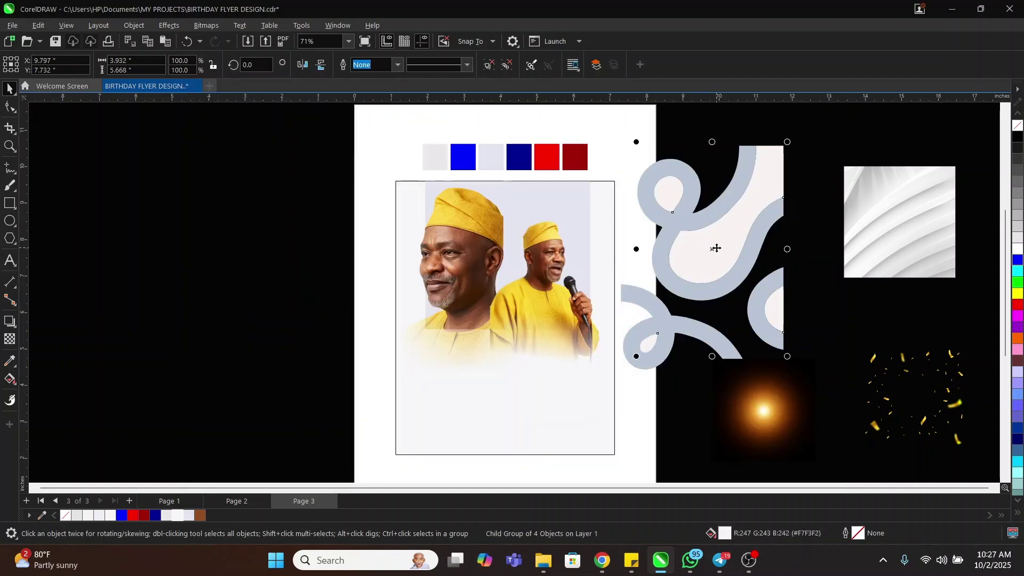
# Delete the traced pale background shape and try moving the swirl onto the flyer
pyautogui.press('Delete')
pyautogui.scroll(-3, 696, 258)
pyautogui.moveTo(698, 216); pyautogui.dragTo(763, 299)
pyautogui.scroll(2, 575, 325)
pyautogui.press('Escape')
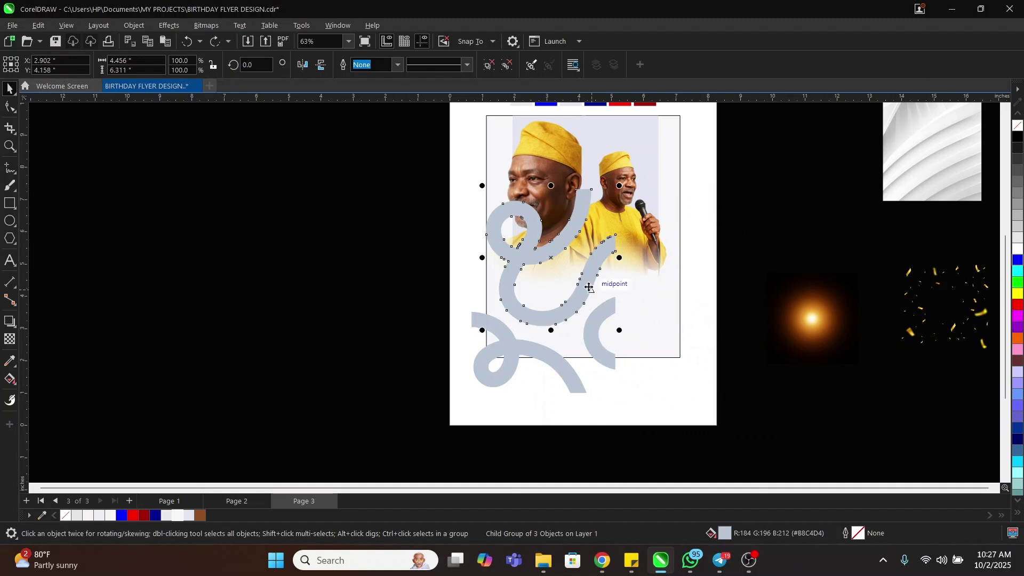
# Move one swirl curve right at 34.5% scale and shrink the small arc toward the upper right
pyautogui.keyDown('ctrl'); pyautogui.click(581, 305); pyautogui.keyUp('ctrl')
pyautogui.moveTo(581, 305); pyautogui.dragTo(743, 342)
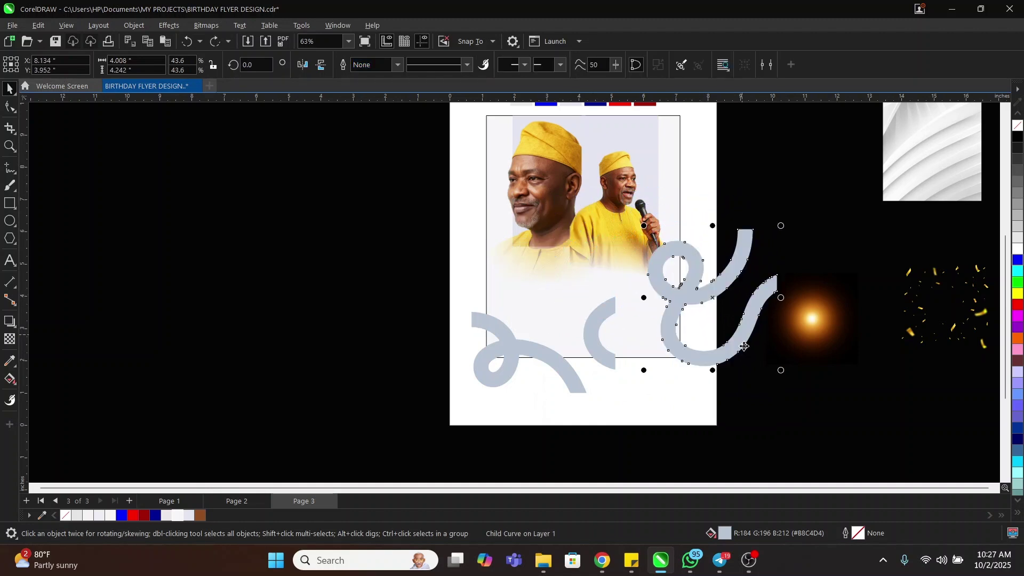
pyautogui.moveTo(780, 373); pyautogui.dragTo(699, 348)
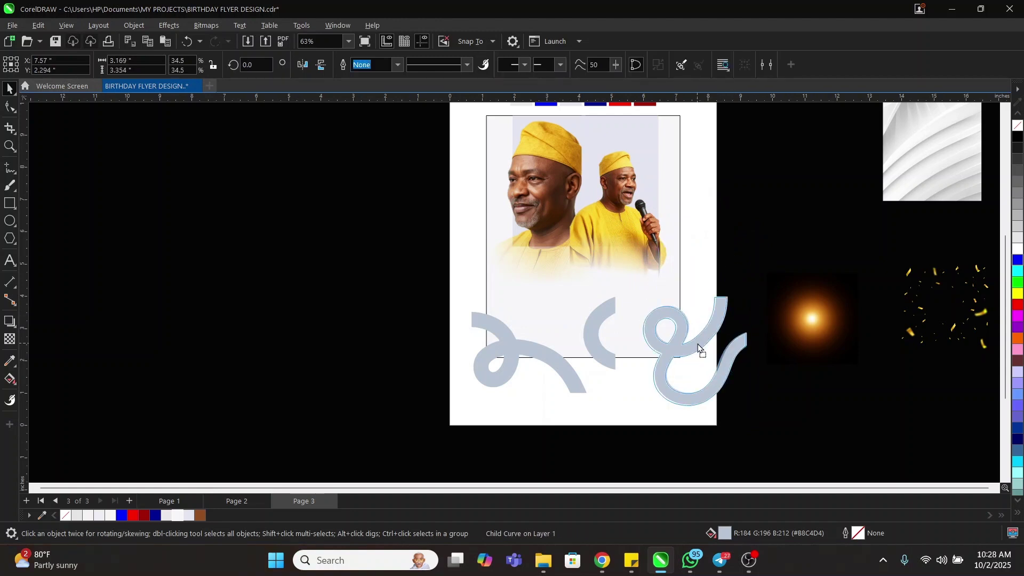
pyautogui.click(593, 320)
pyautogui.keyDown('ctrl'); pyautogui.click(599, 324); pyautogui.keyUp('ctrl')
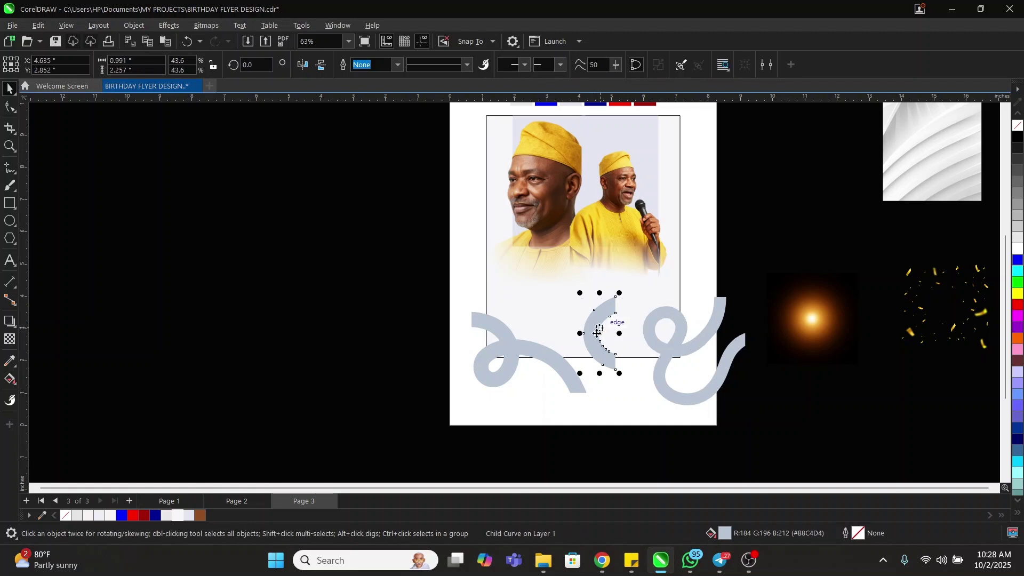
pyautogui.moveTo(600, 328); pyautogui.dragTo(680, 256)
pyautogui.moveTo(697, 291)
pyautogui.mouseDown()
pyautogui.moveTo(691, 277)
pyautogui.moveTo(683, 288)
pyautogui.mouseUp()
# Rotate a swirl curve about 238 degrees onto the lower flyer and add the left swirl
pyautogui.click(692, 395)
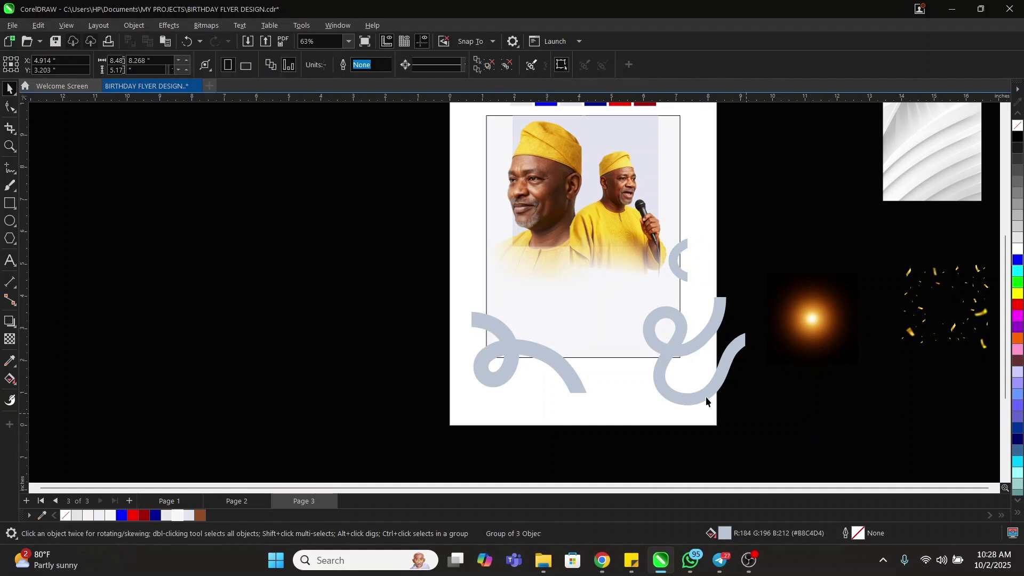
pyautogui.keyDown('ctrl'); pyautogui.click(701, 396); pyautogui.keyUp('ctrl')
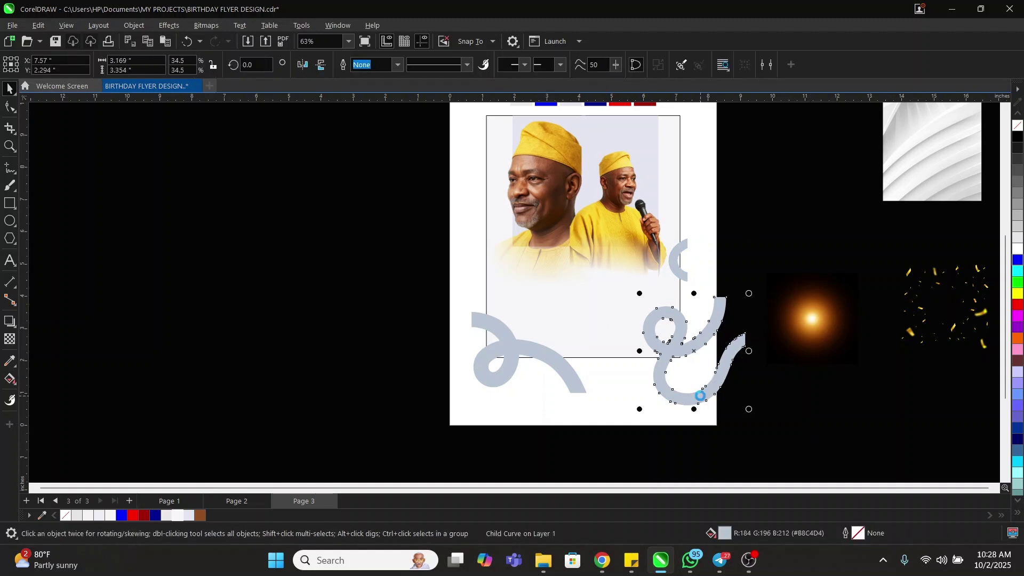
pyautogui.press('Escape')
pyautogui.click(657, 333)
pyautogui.click(720, 324)
pyautogui.moveTo(753, 291); pyautogui.dragTo(722, 457)
pyautogui.moveTo(717, 335); pyautogui.dragTo(625, 347)
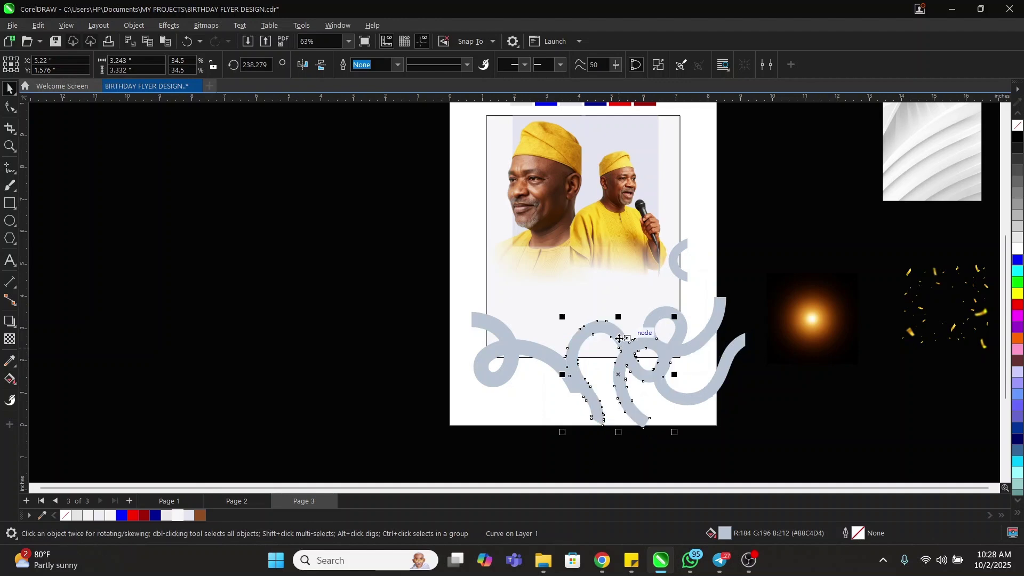
pyautogui.keyDown('shift'); pyautogui.click(500, 351); pyautogui.keyUp('shift')
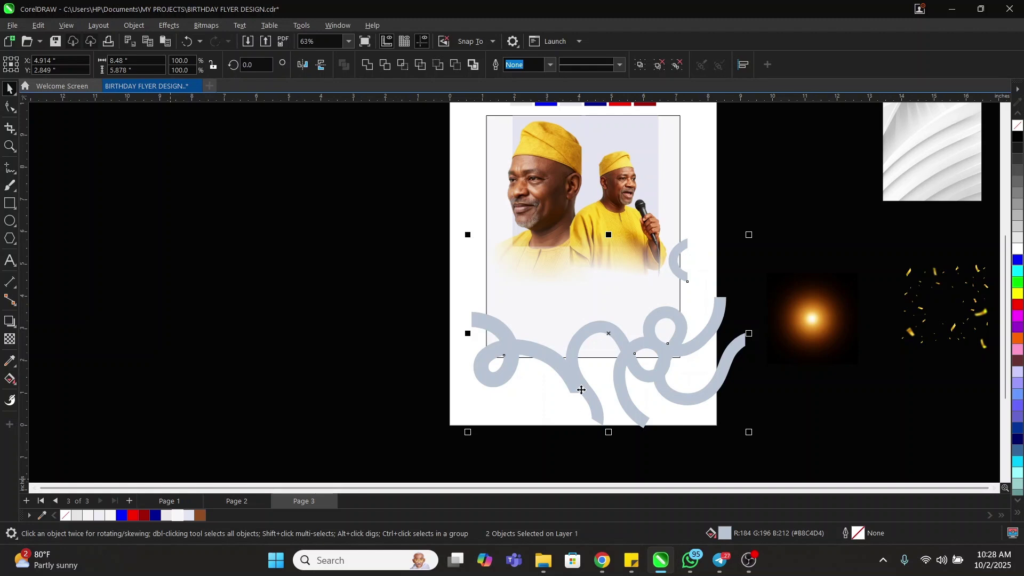
# Paint the three swirls and the small arc with the sampled light lavender colour
pyautogui.scroll(1, 593, 380)
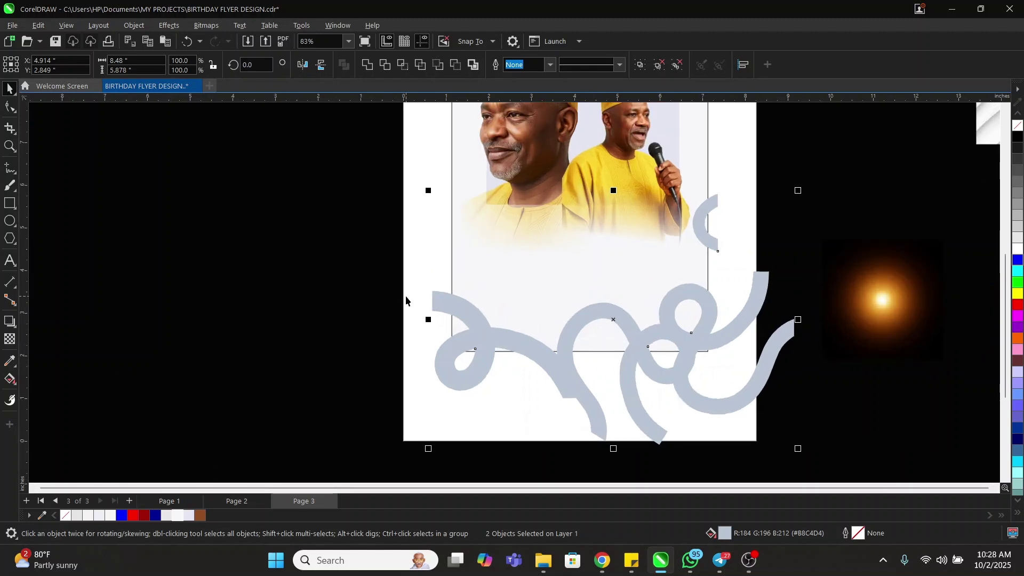
pyautogui.scroll(-1, 406, 300)
pyautogui.scroll(-1, 491, 178)
pyautogui.scroll(2, 491, 178)
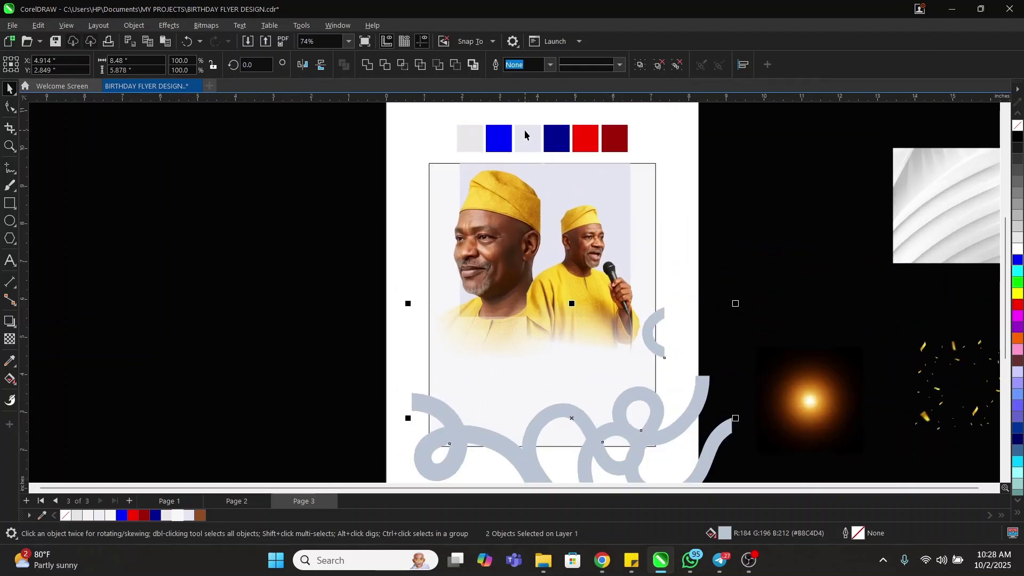
pyautogui.click(13, 362)
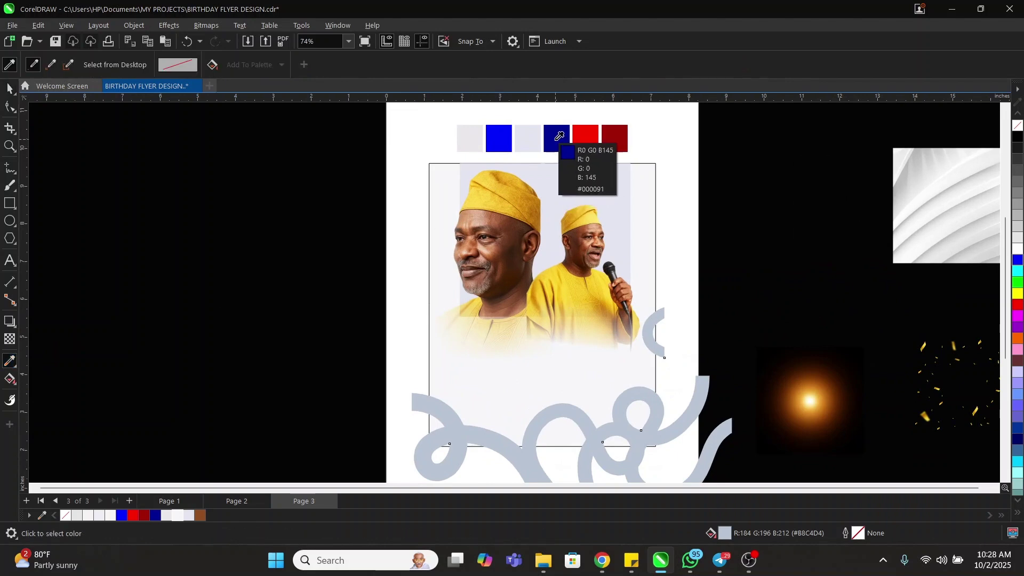
pyautogui.click(527, 138)
pyautogui.click(652, 424)
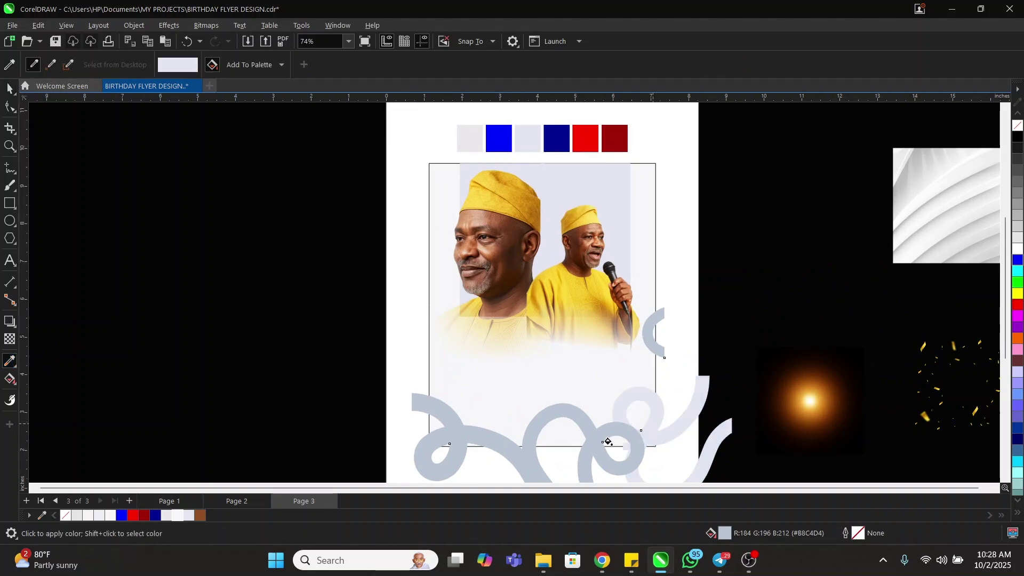
pyautogui.click(558, 416)
pyautogui.click(458, 429)
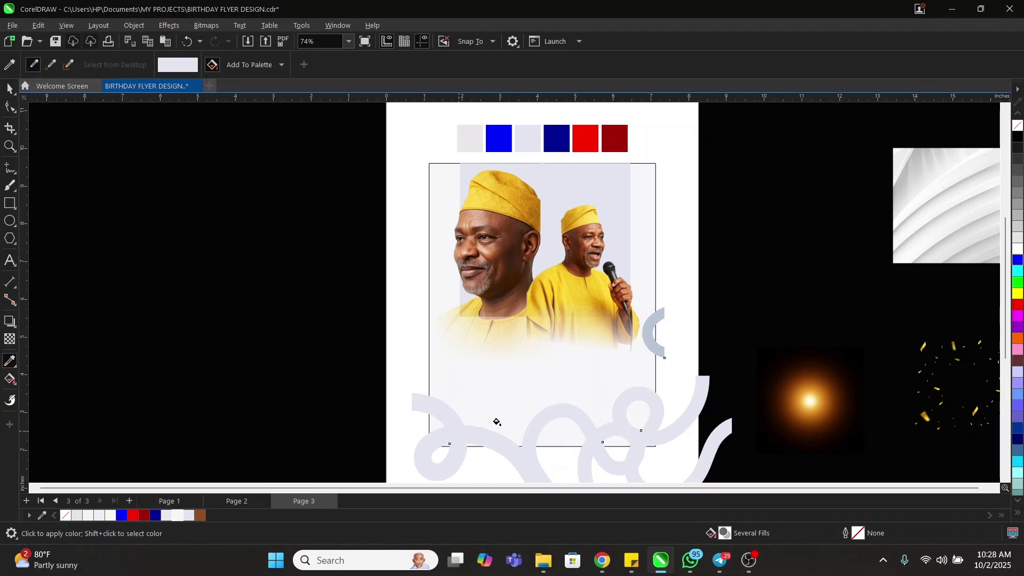
pyautogui.click(656, 320)
pyautogui.scroll(-3, 654, 315)
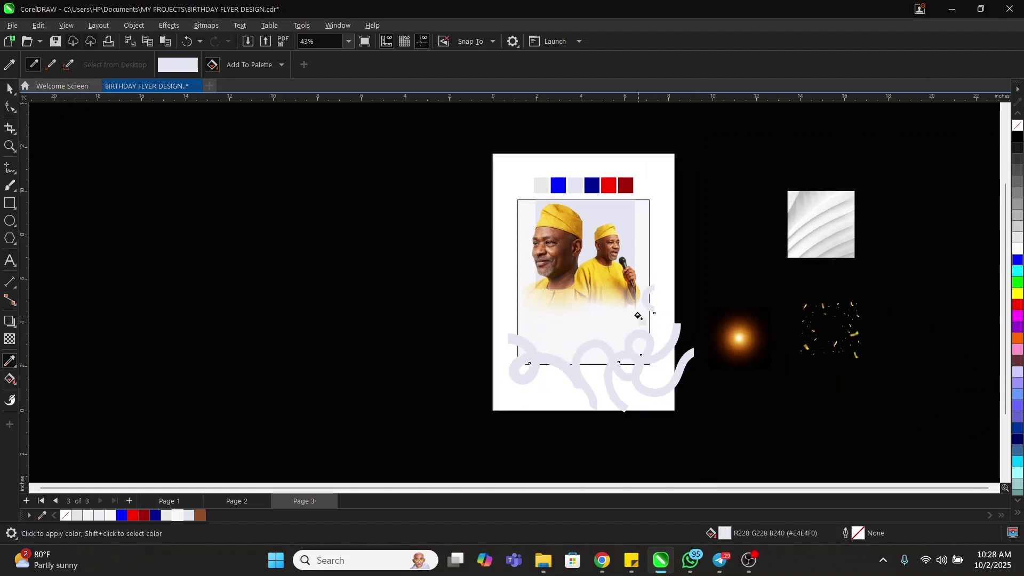
pyautogui.scroll(1, 637, 339)
# PowerClip the selected swirls inside the portrait frame
pyautogui.rightClick(651, 347)
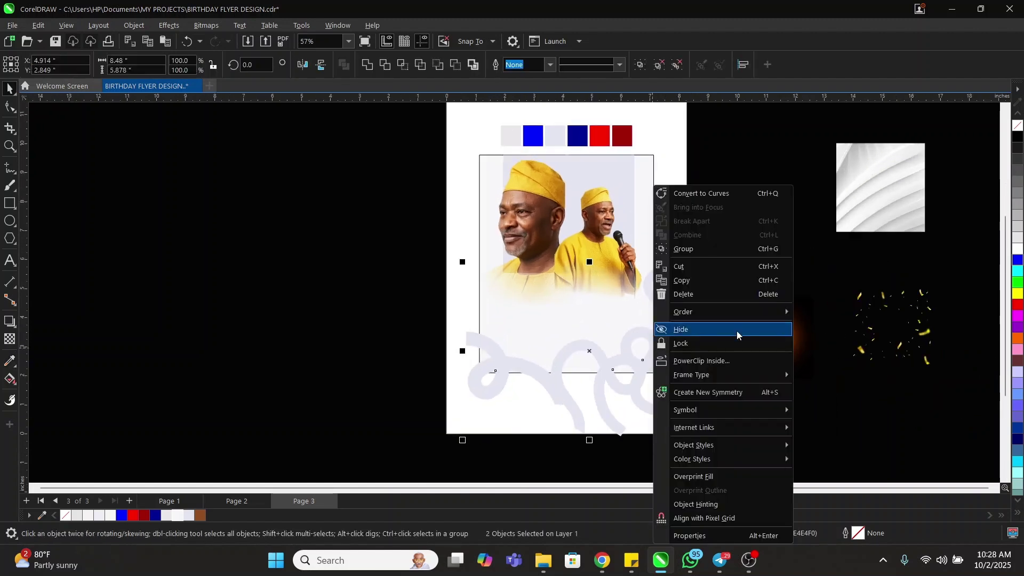
pyautogui.click(703, 360)
pyautogui.click(537, 346)
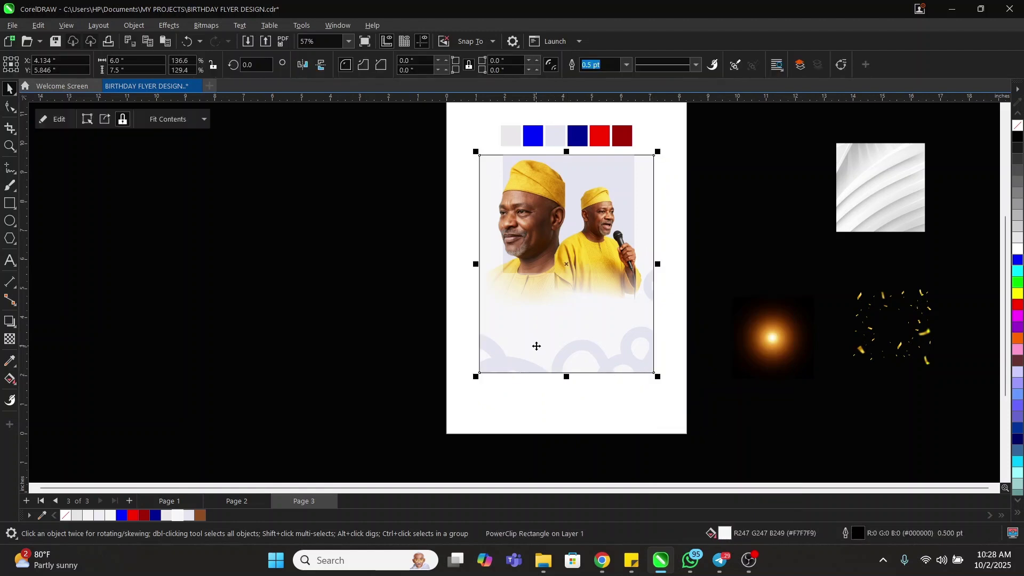
# Inside the frame's contents, shrink one swirl slightly and place it near the bottom left
pyautogui.doubleClick(495, 359)
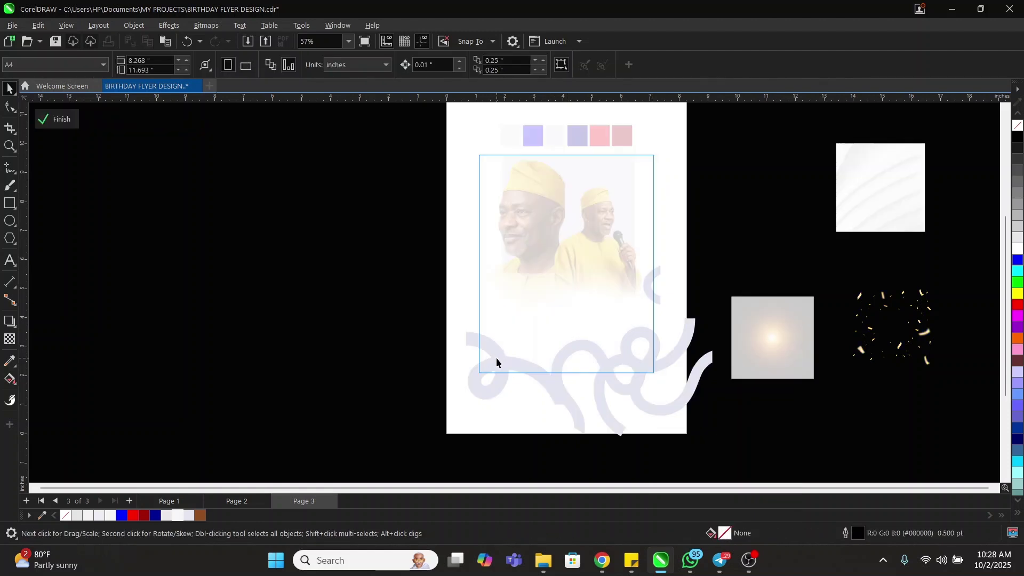
pyautogui.keyDown('ctrl'); pyautogui.click(496, 358); pyautogui.keyUp('ctrl')
pyautogui.moveTo(498, 363); pyautogui.dragTo(507, 362)
pyautogui.moveTo(572, 399); pyautogui.dragTo(563, 394)
pyautogui.moveTo(520, 352); pyautogui.dragTo(521, 353)
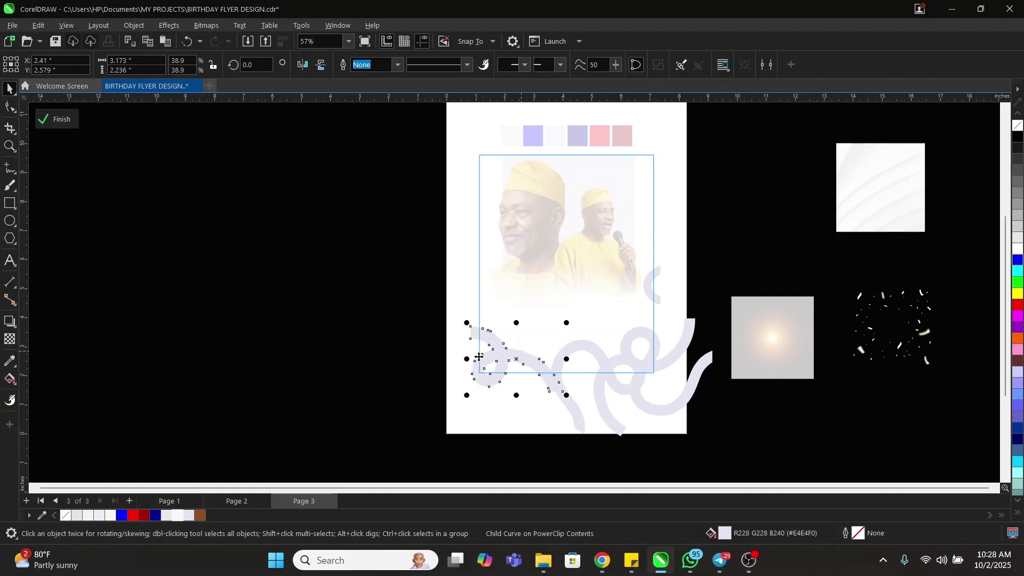
pyautogui.click(382, 331)
pyautogui.keyDown('ctrl'); pyautogui.click(363, 331); pyautogui.keyUp('ctrl')
pyautogui.scroll(-1, 481, 375)
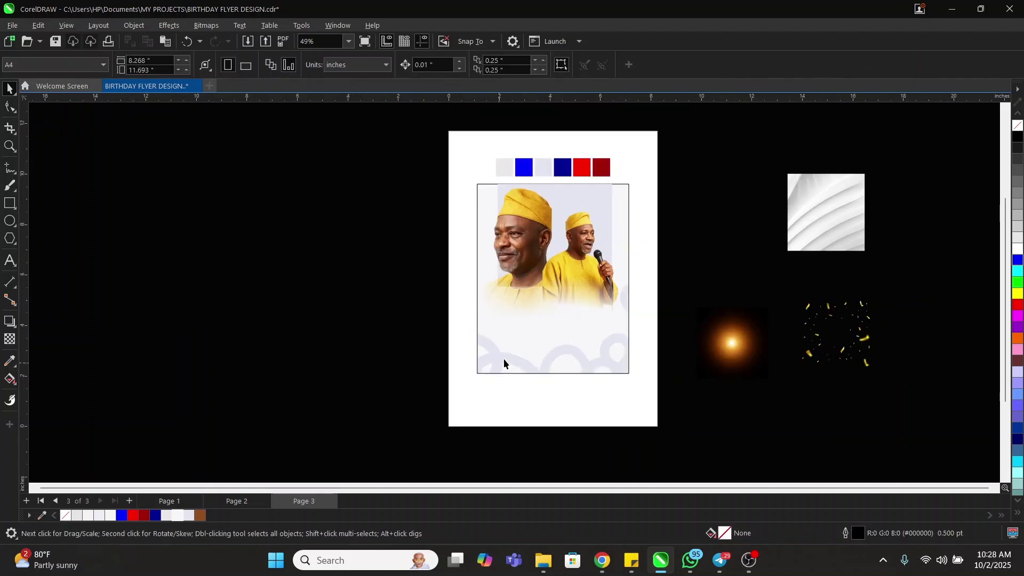
pyautogui.scroll(2, 613, 228)
pyautogui.scroll(-2, 529, 217)
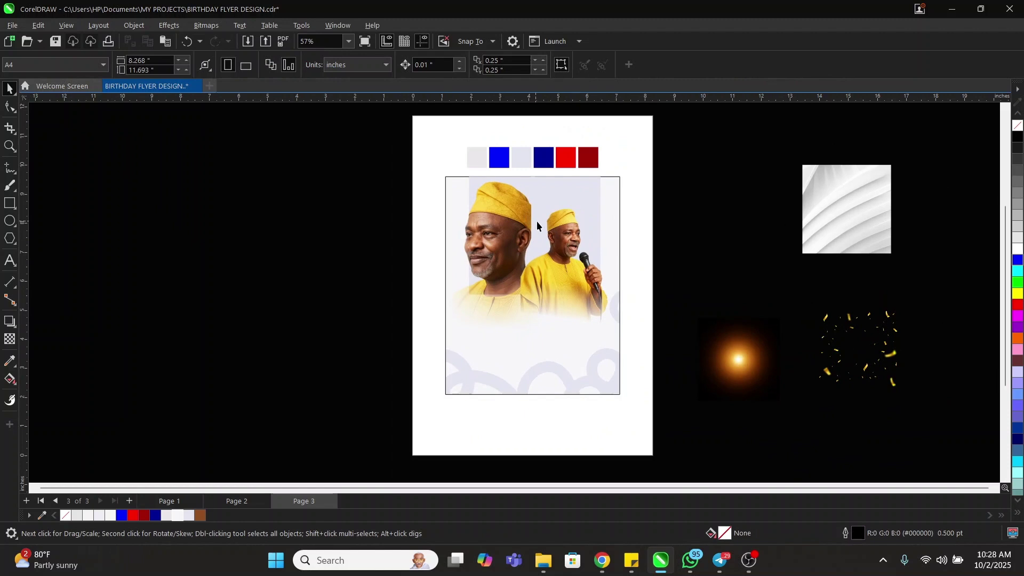
# Move the gold confetti over the portrait photo and enlarge it to about 7.1 inches
pyautogui.click(834, 319)
pyautogui.scroll(2, 834, 318)
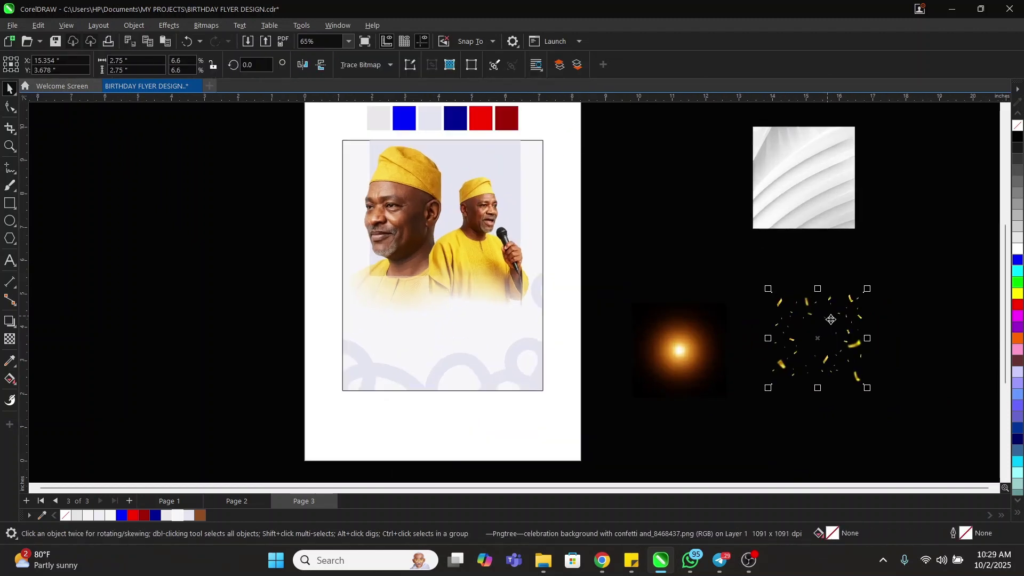
pyautogui.moveTo(801, 352); pyautogui.dragTo(416, 245)
pyautogui.moveTo(439, 279); pyautogui.dragTo(542, 373)
pyautogui.keyDown('shift'); pyautogui.click(473, 390); pyautogui.keyUp('shift')
pyautogui.click(492, 417)
pyautogui.click(441, 329)
pyautogui.scroll(2, 442, 329)
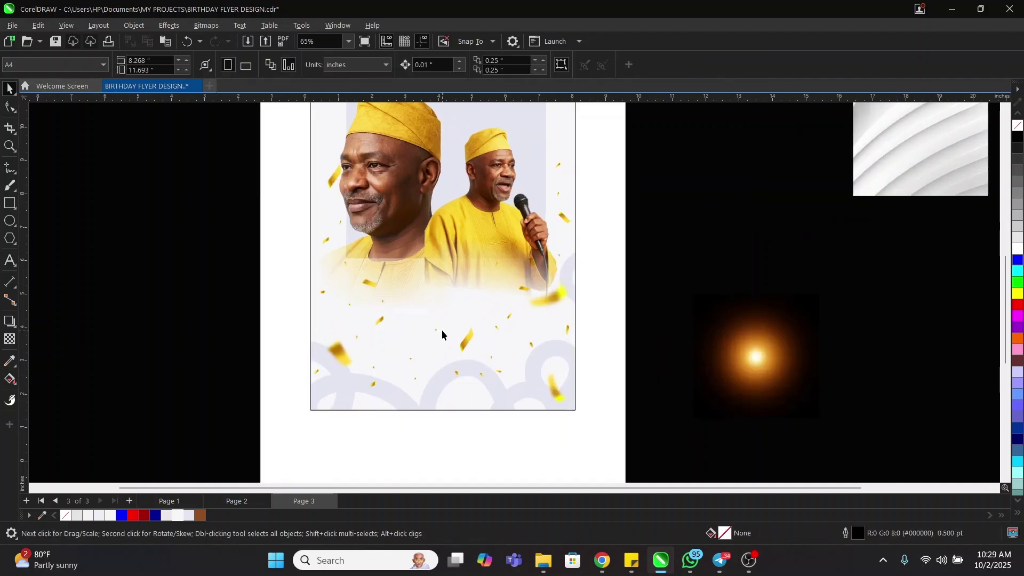
pyautogui.moveTo(561, 392); pyautogui.dragTo(583, 413)
pyautogui.moveTo(490, 343); pyautogui.dragTo(486, 356)
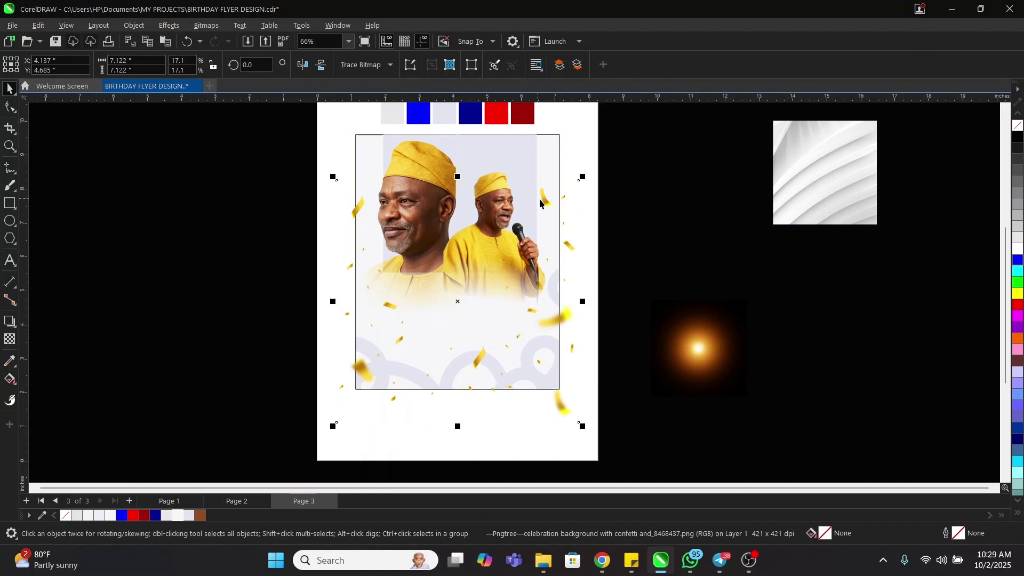
# PowerClip the confetti inside the portrait frame and zoom in on the framed portraits
pyautogui.rightClick(570, 318)
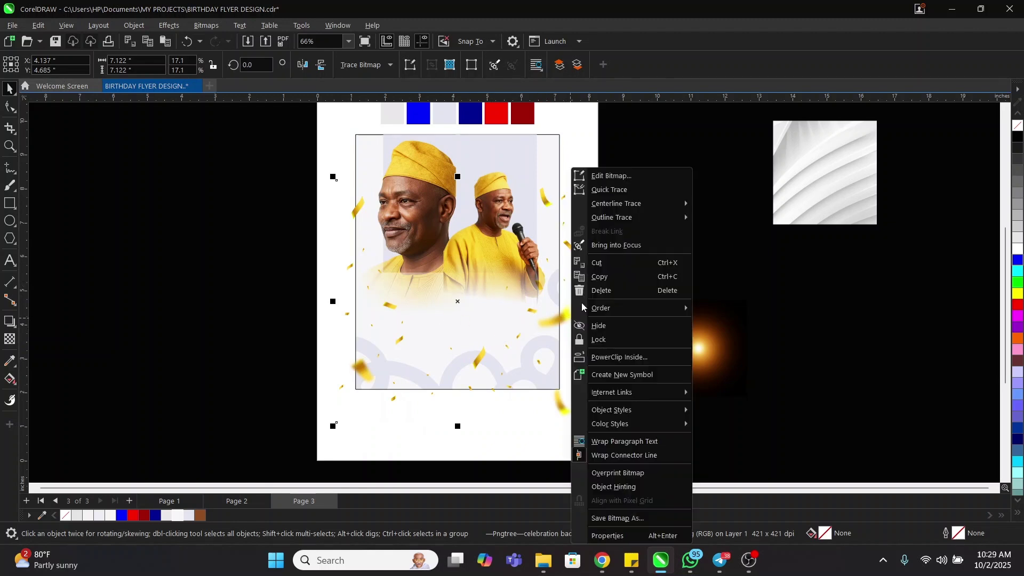
pyautogui.click(640, 359)
pyautogui.click(549, 150)
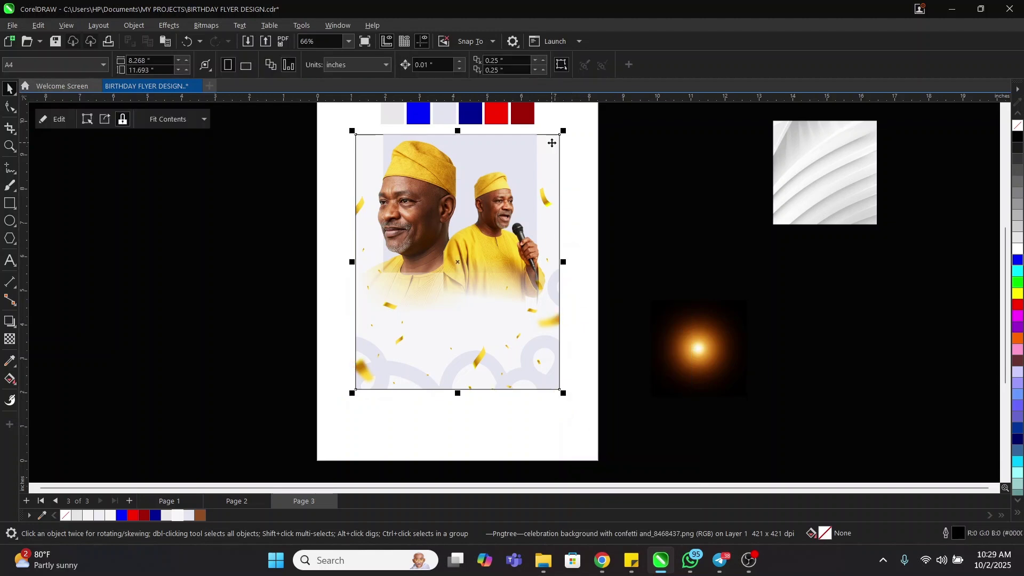
pyautogui.scroll(-2, 559, 158)
pyautogui.scroll(1, 475, 161)
pyautogui.press('z')
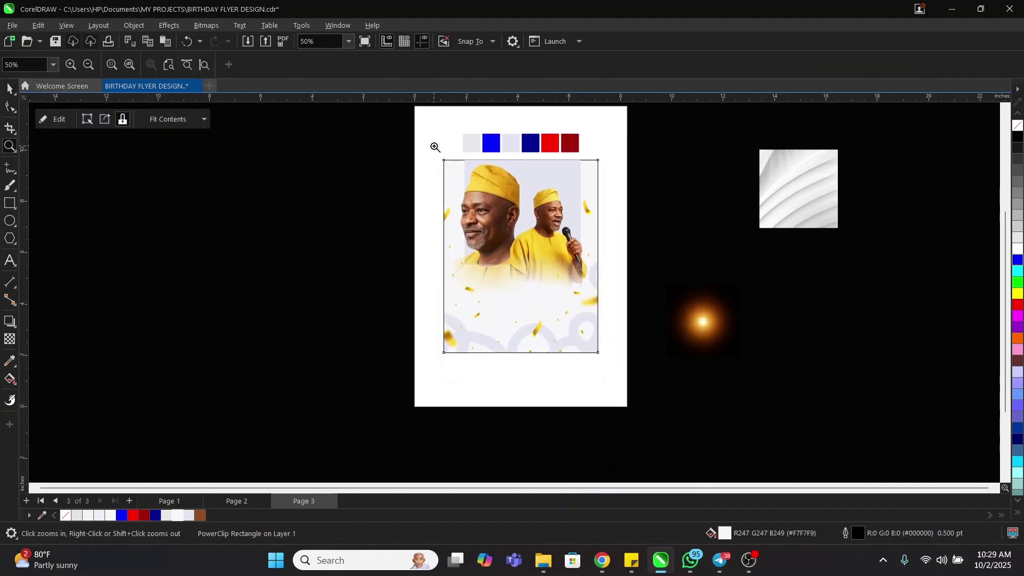
pyautogui.moveTo(580, 333); pyautogui.dragTo(609, 361)
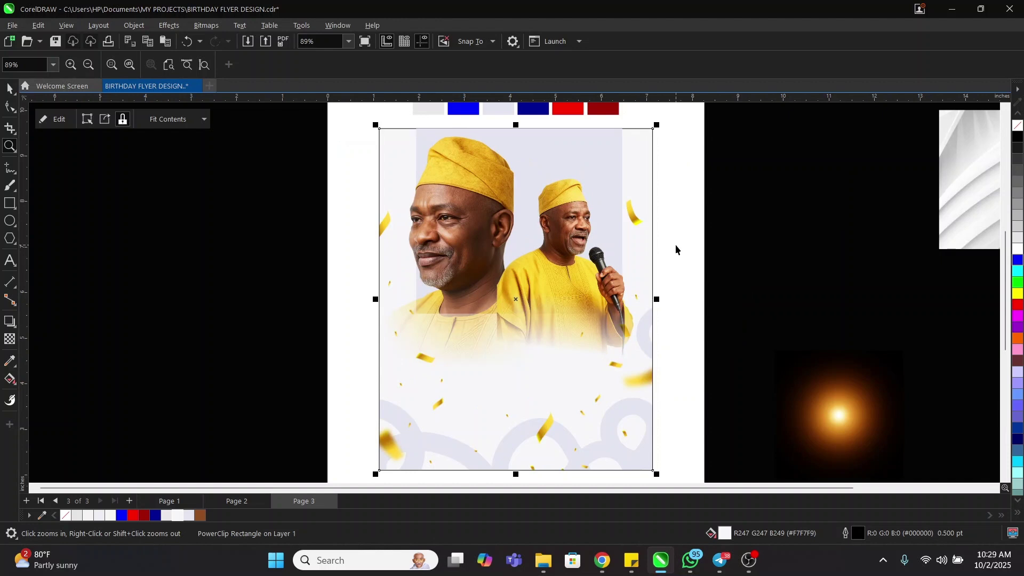
pyautogui.press('space')
pyautogui.click(675, 244)
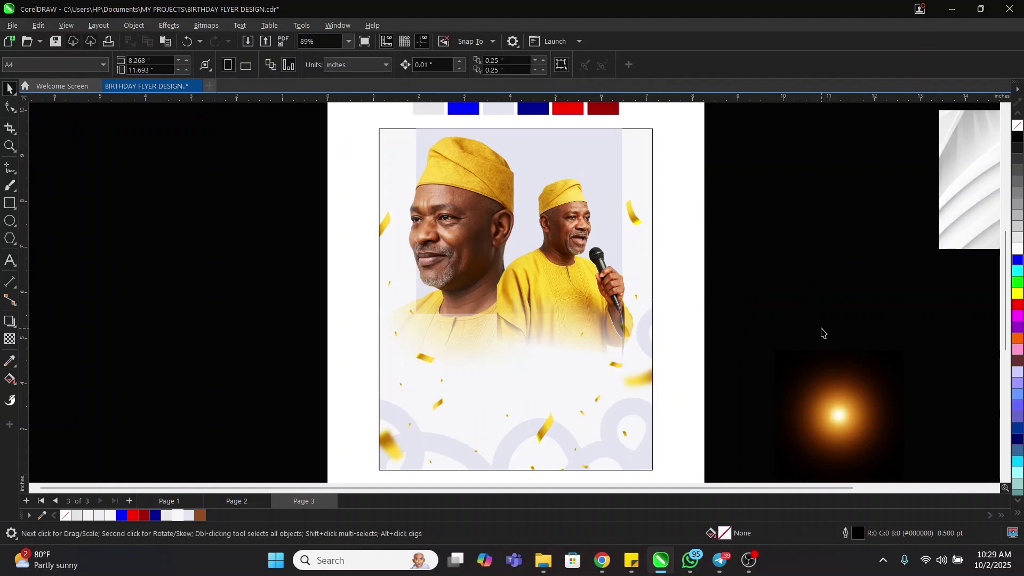
# Place the orange glow on the first man's head with Add merge mode and enlarge it
pyautogui.click(843, 408)
pyautogui.moveTo(841, 418); pyautogui.dragTo(531, 238)
pyautogui.scroll(2, 546, 238)
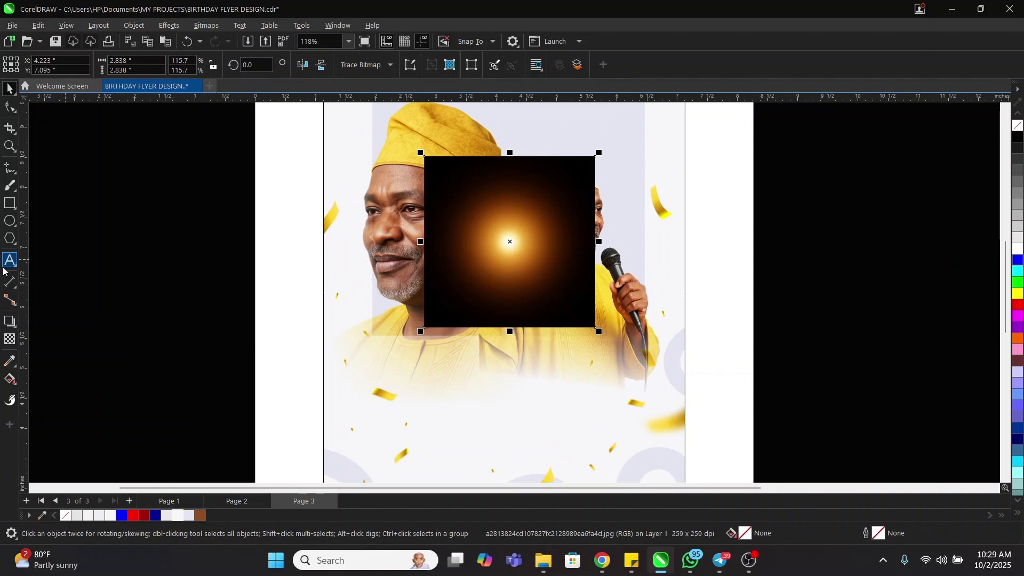
pyautogui.click(10, 339)
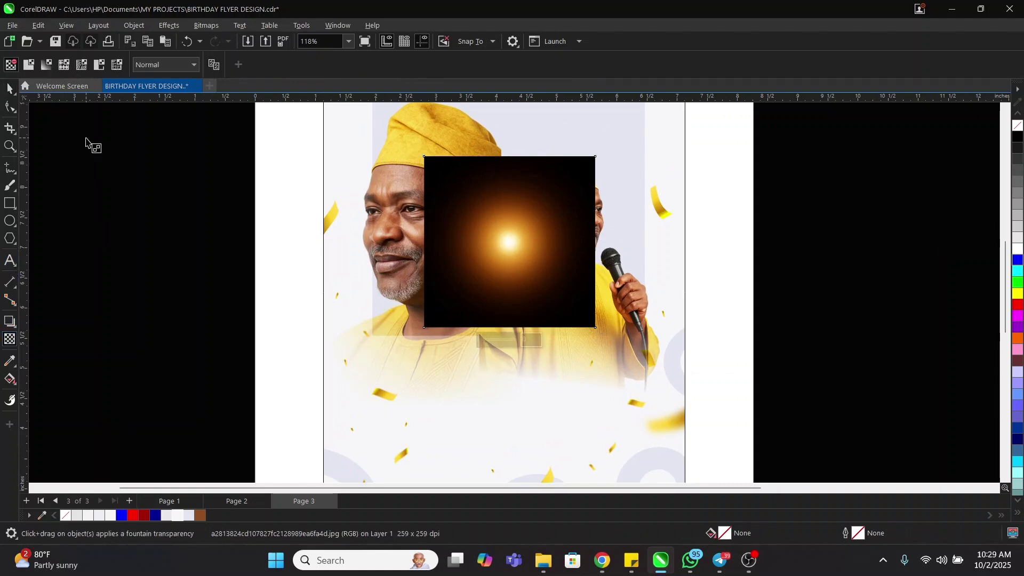
pyautogui.click(155, 65)
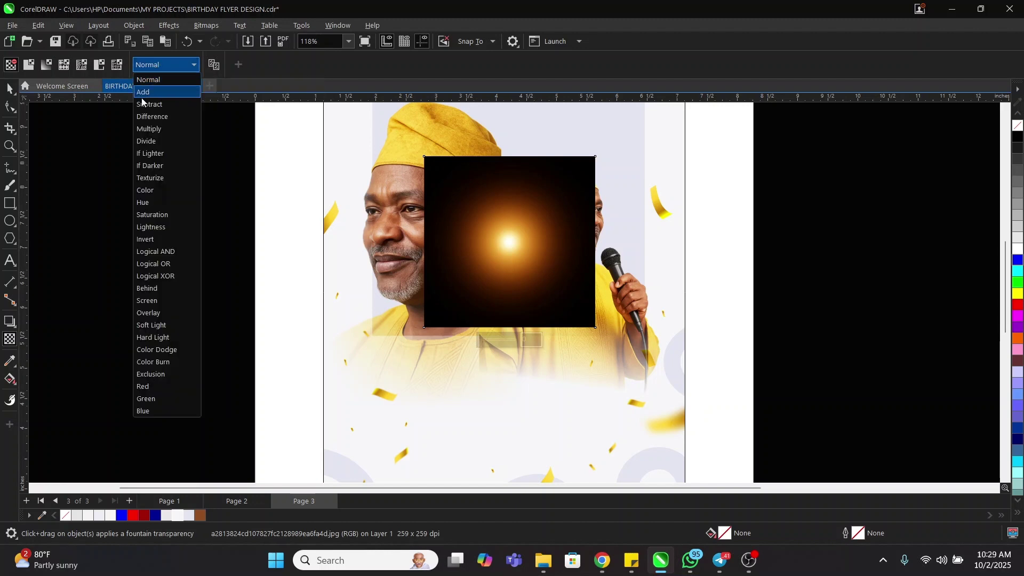
pyautogui.click(152, 92)
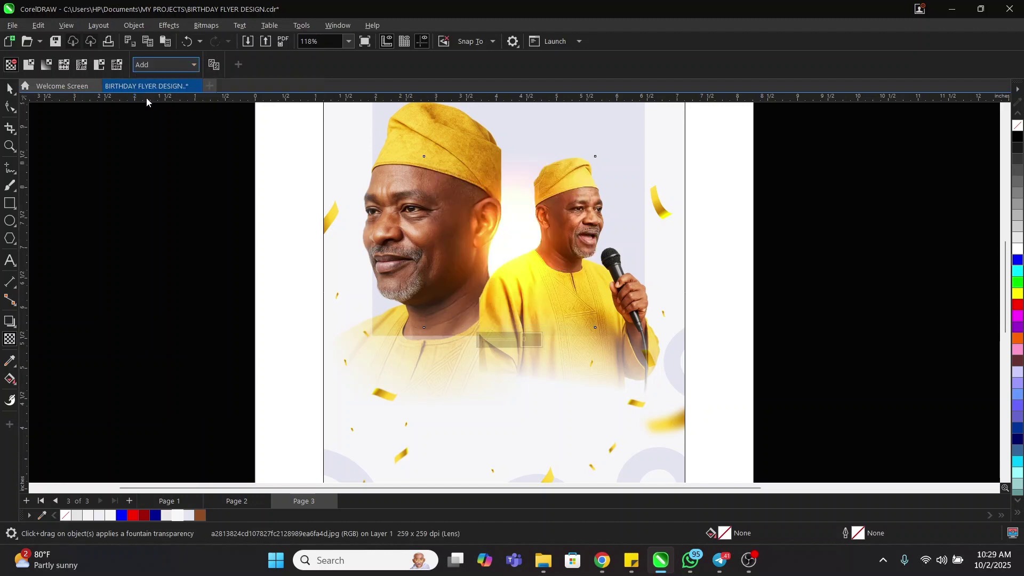
pyautogui.click(10, 88)
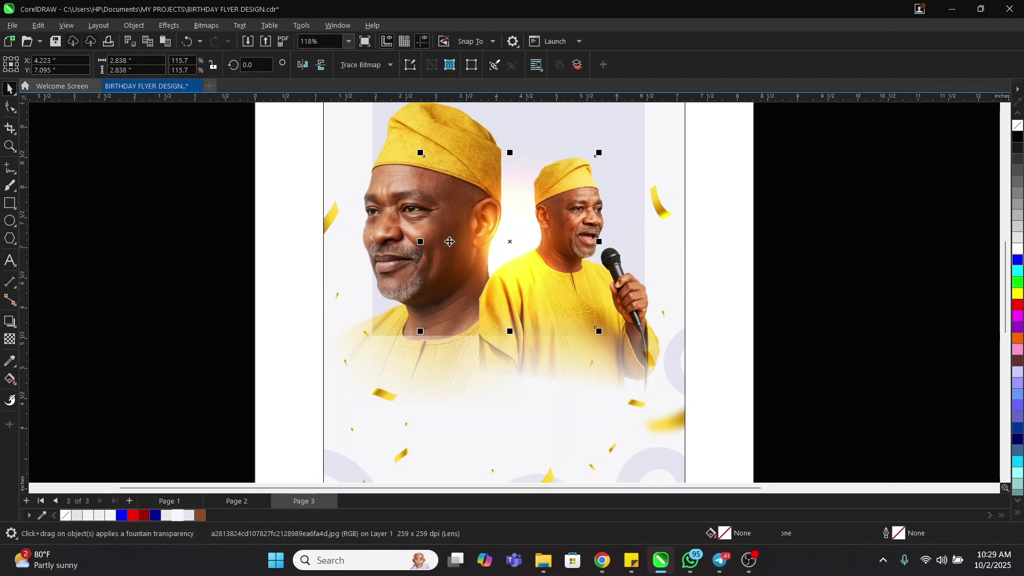
pyautogui.moveTo(498, 233); pyautogui.dragTo(492, 224)
pyautogui.moveTo(580, 326); pyautogui.dragTo(618, 358)
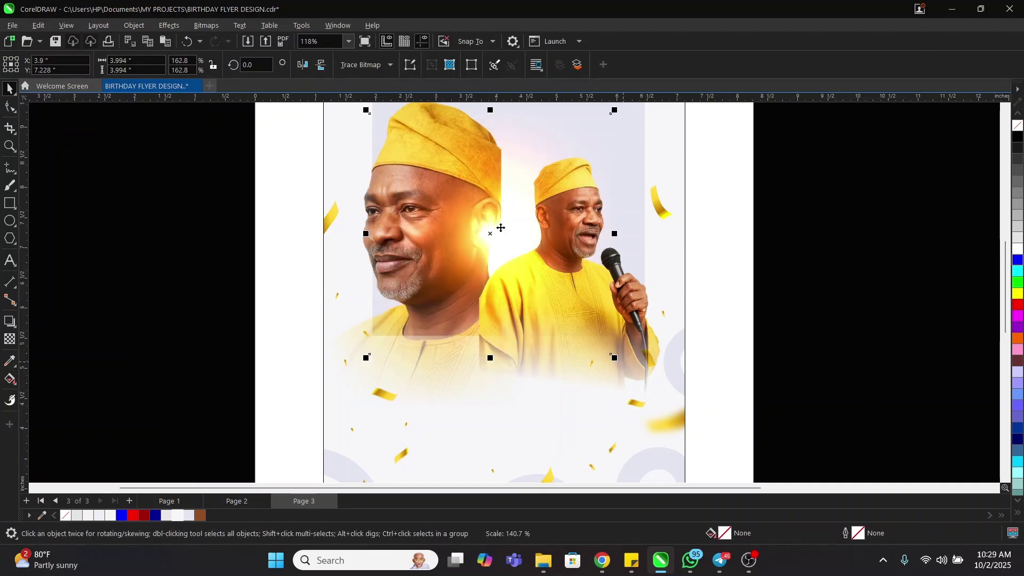
pyautogui.moveTo(479, 216)
pyautogui.mouseDown()
pyautogui.moveTo(497, 228)
pyautogui.moveTo(486, 221)
pyautogui.mouseUp()
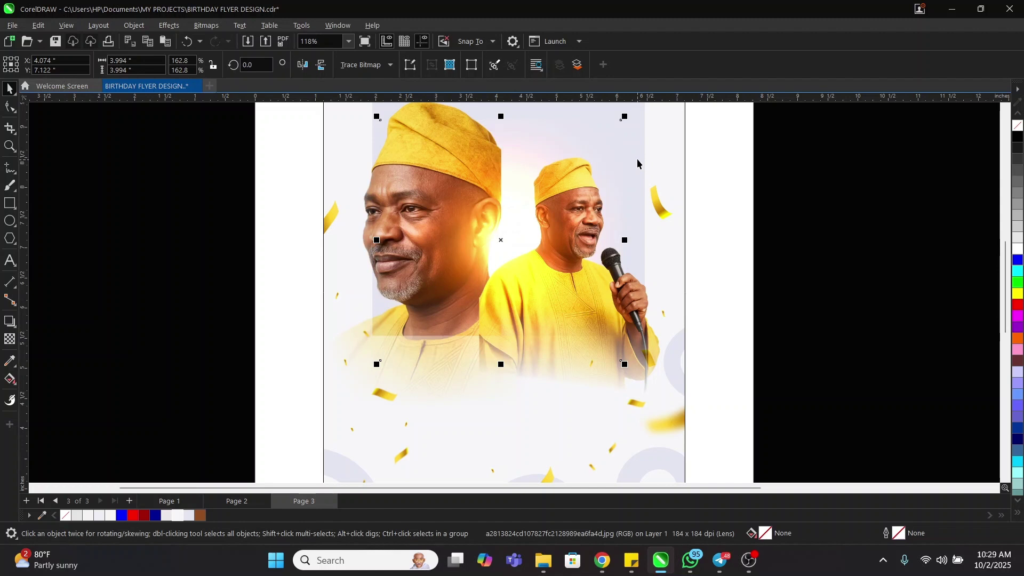
# Send the glow back one behind the right man and enlarge it to about 4.7 inches
pyautogui.click(592, 258)
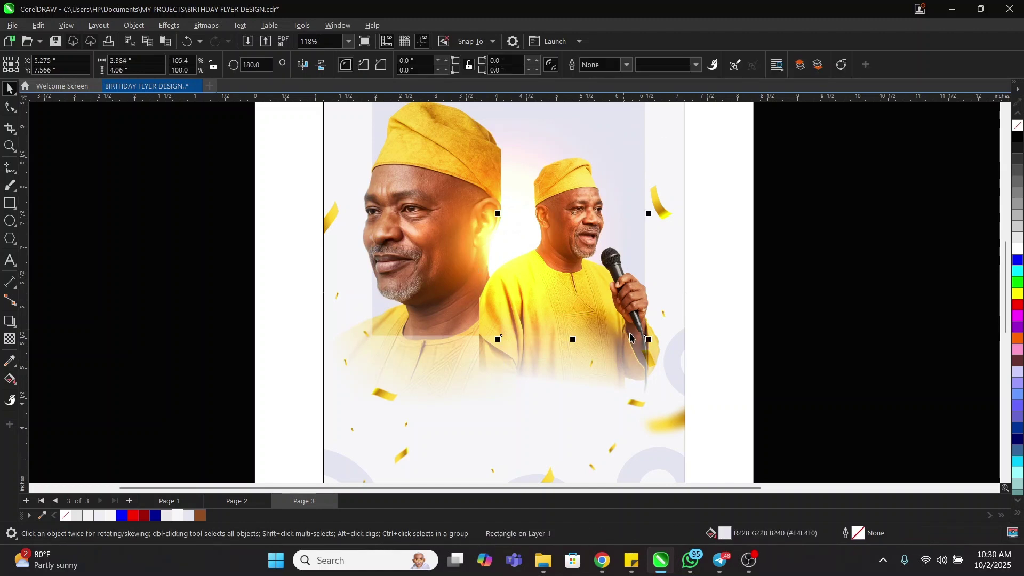
pyautogui.press('Escape')
pyautogui.click(611, 356)
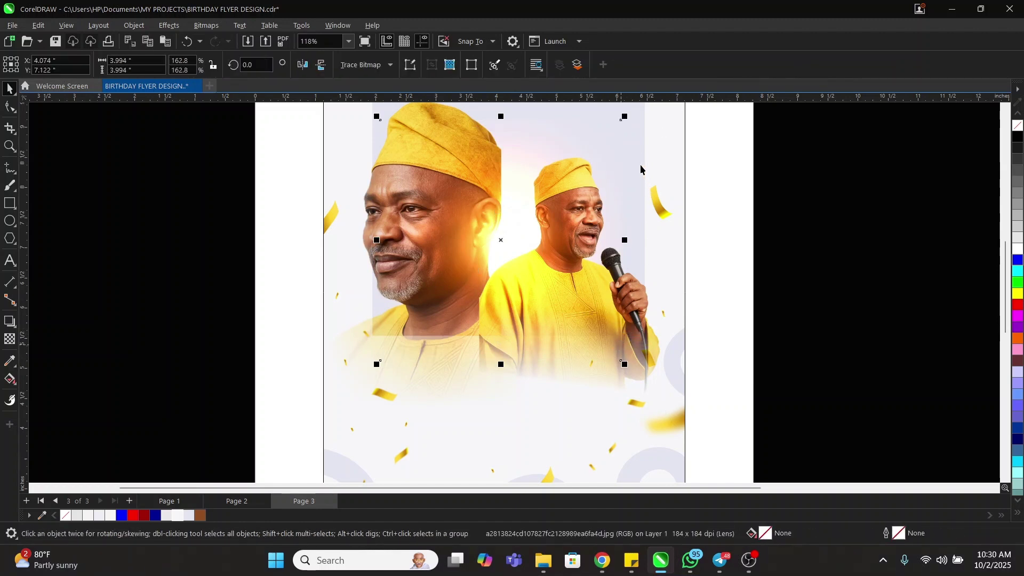
pyautogui.press('Tab')
pyautogui.press('Tab')
pyautogui.press('Tab')
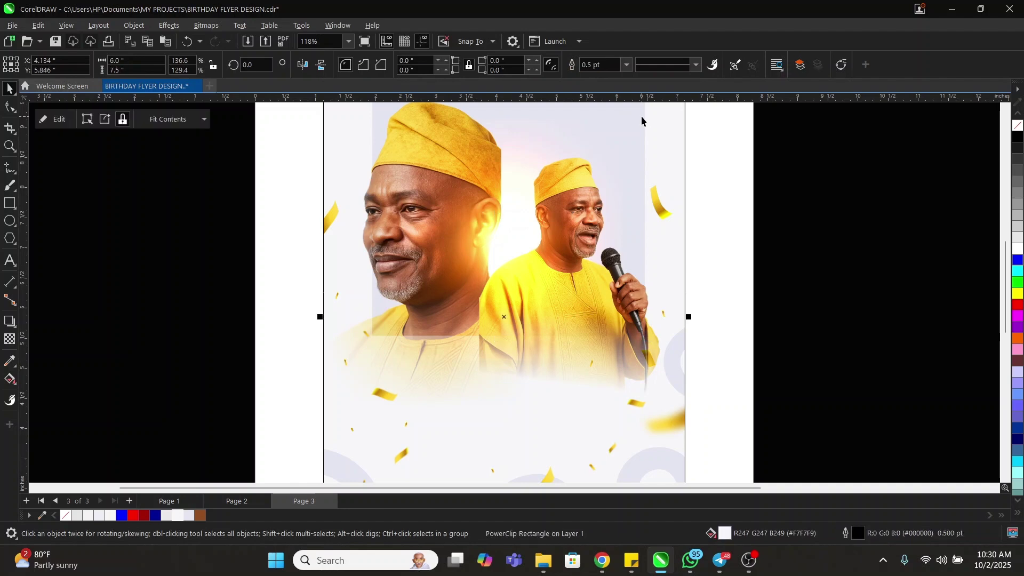
pyautogui.rightClick(483, 235)
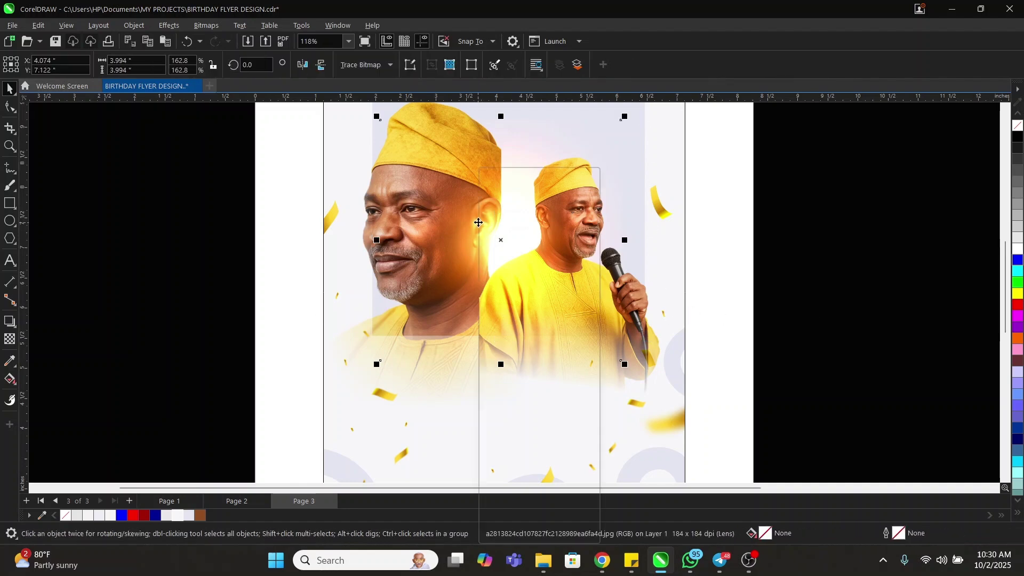
pyautogui.moveTo(532, 308)
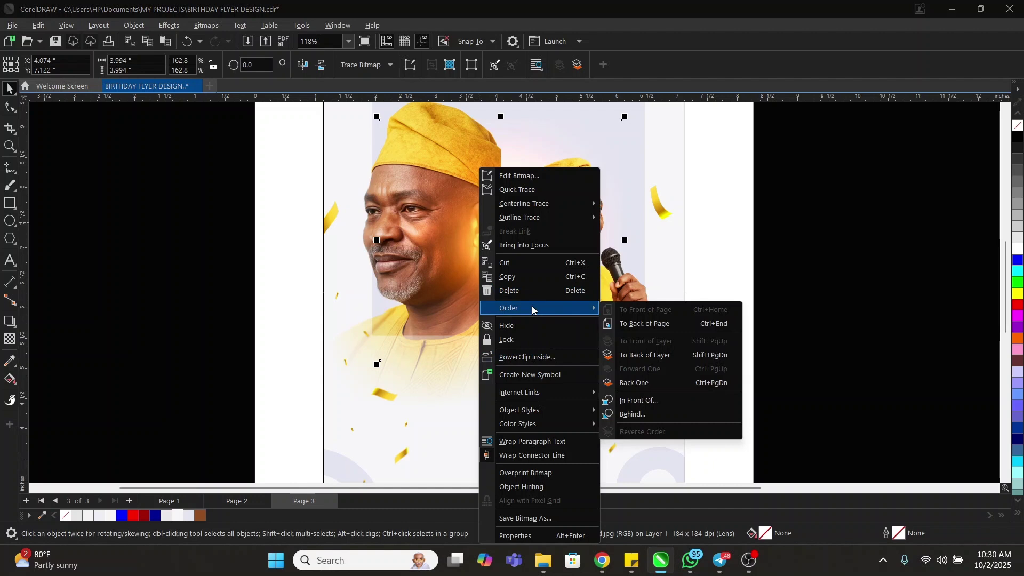
pyautogui.click(670, 383)
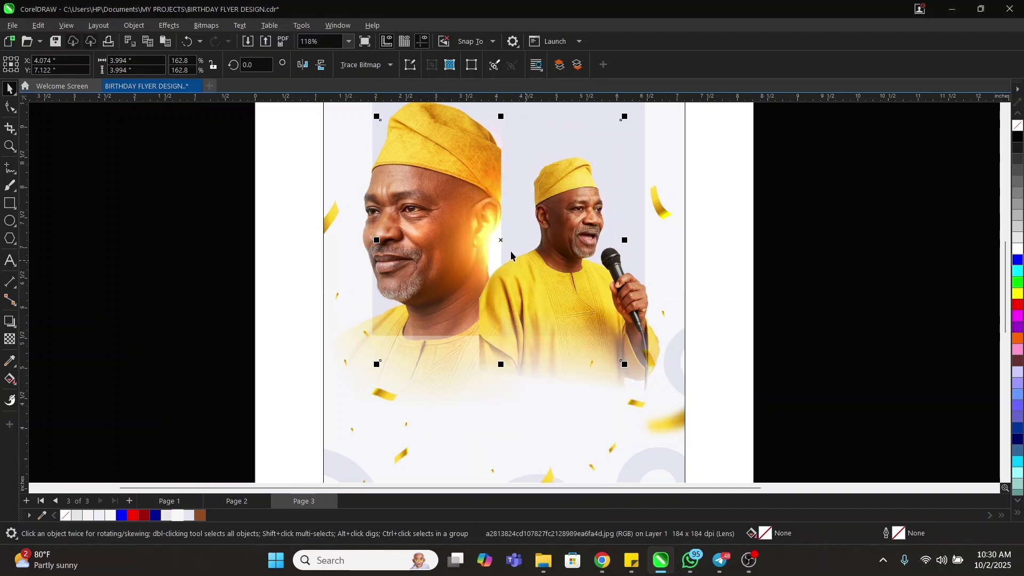
pyautogui.moveTo(500, 240); pyautogui.dragTo(493, 236)
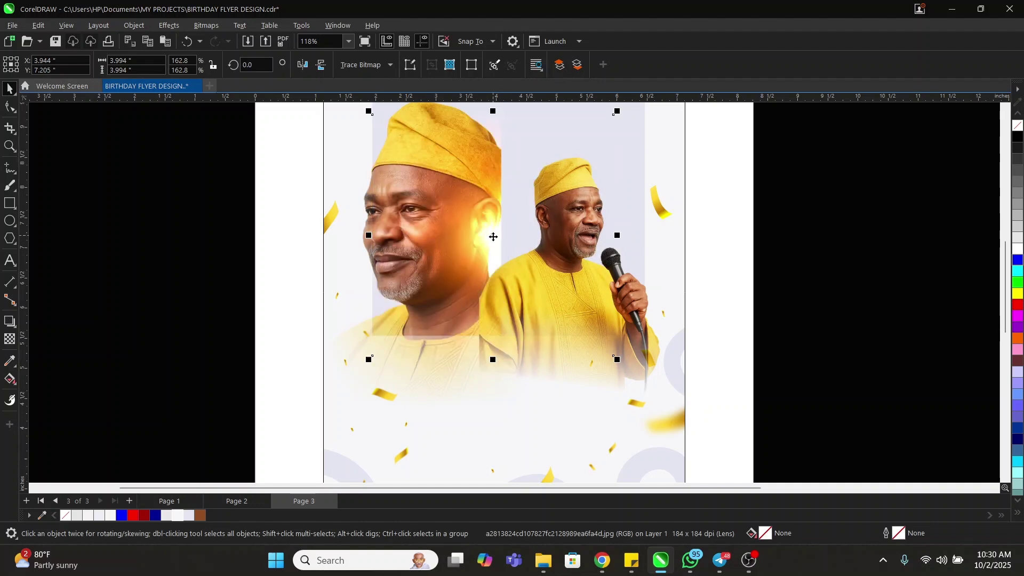
pyautogui.moveTo(617, 359); pyautogui.dragTo(640, 382)
pyautogui.moveTo(493, 235); pyautogui.dragTo(501, 236)
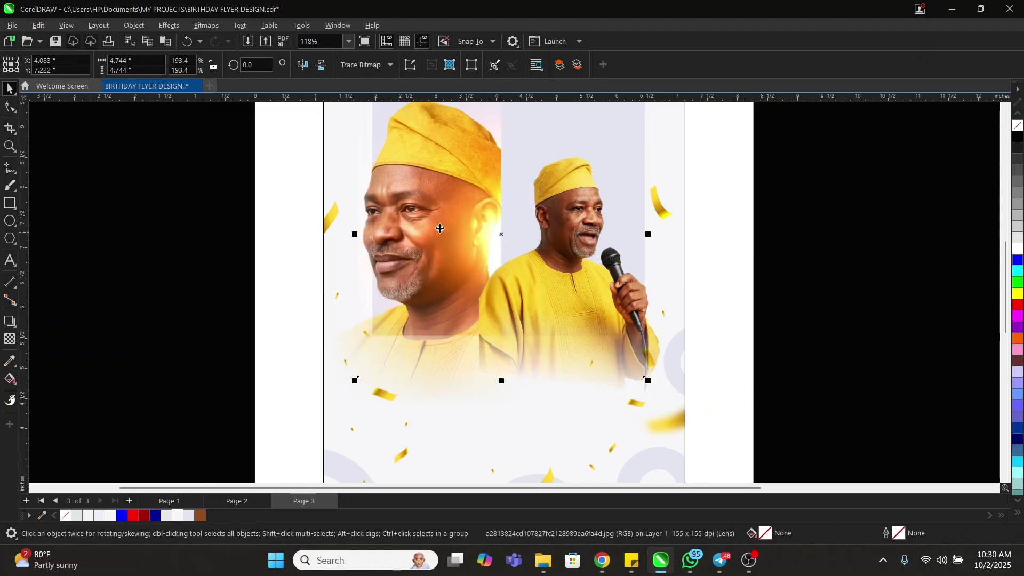
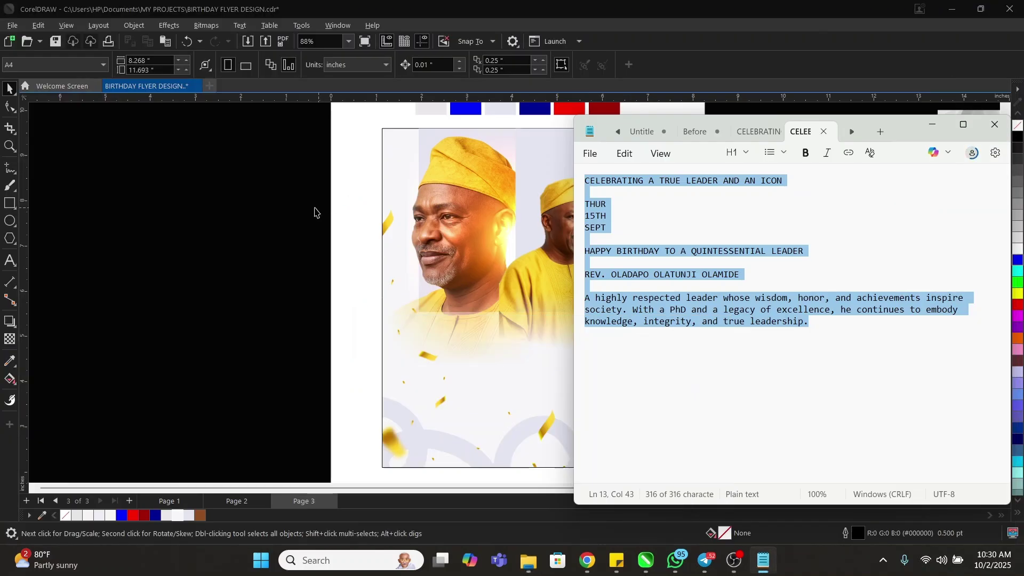
# Paste the flyer wording as near-white paragraph text in a frame left of the page
pyautogui.click(153, 213)
pyautogui.click(10, 259)
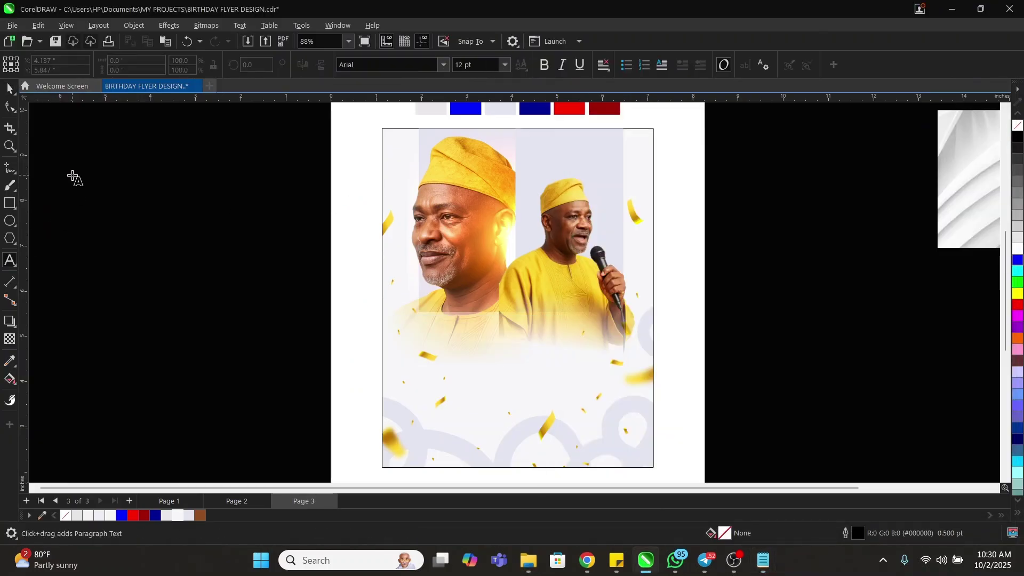
pyautogui.moveTo(72, 176); pyautogui.dragTo(275, 394)
pyautogui.hotkey('ctrl', 'v')
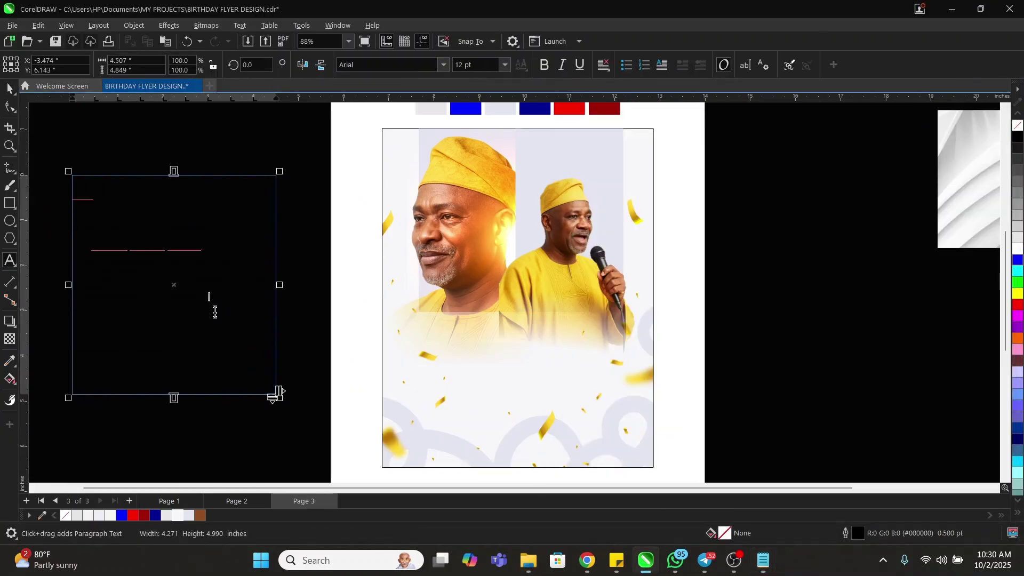
pyautogui.hotkey('ctrl', 'a')
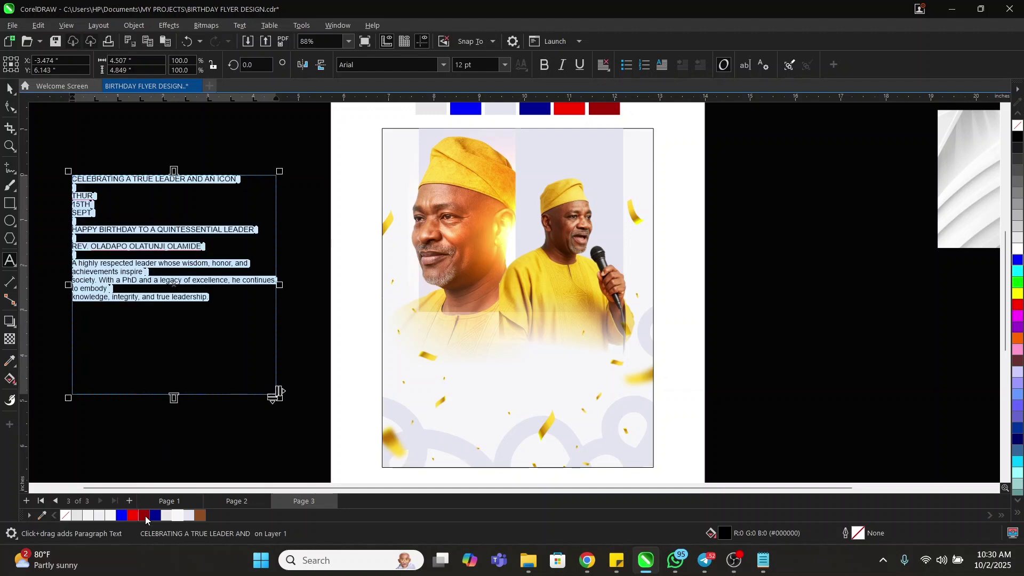
pyautogui.click(178, 517)
pyautogui.hotkey('ctrl', 'space')
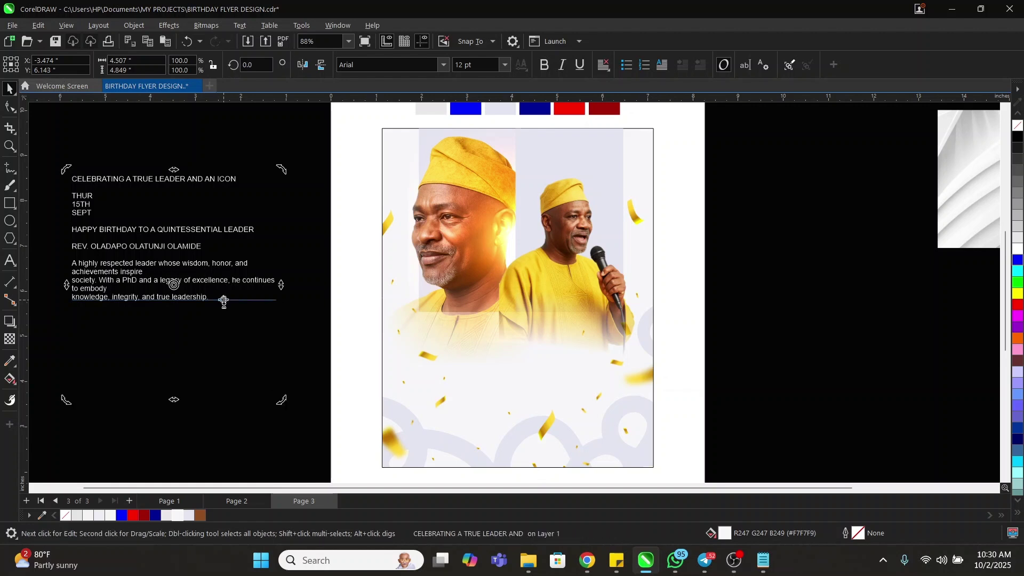
# Move the 'HAPPY BIRTHDAY TO A QUINTESSENTIAL LEADER' line out of the paragraph onto the flyer's bottom
pyautogui.doubleClick(223, 300)
pyautogui.moveTo(268, 229); pyautogui.dragTo(59, 221)
pyautogui.hotkey('ctrl', 'c')
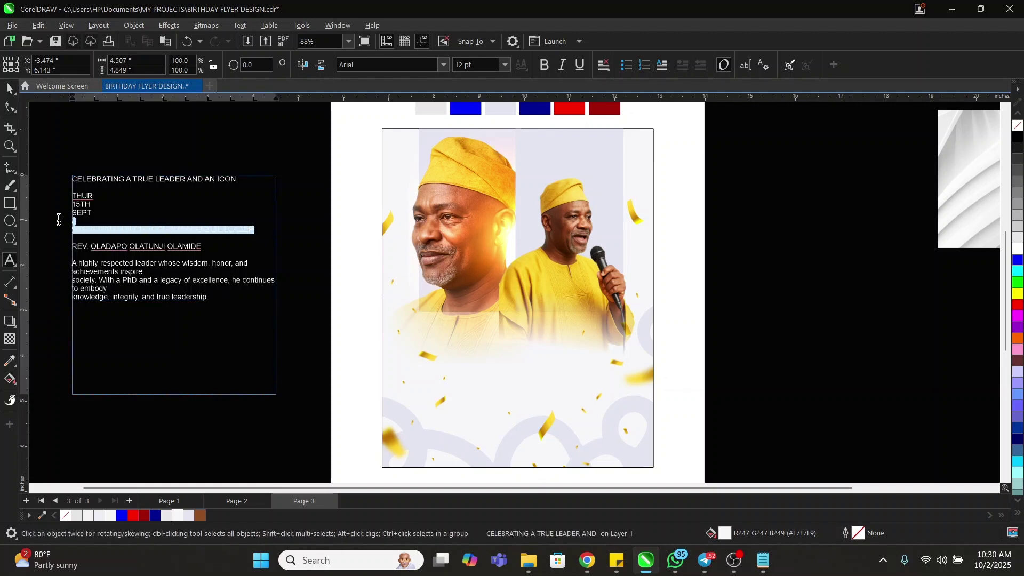
pyautogui.press('BackSpace')
pyautogui.hotkey('ctrl', 'space')
pyautogui.click(420, 421)
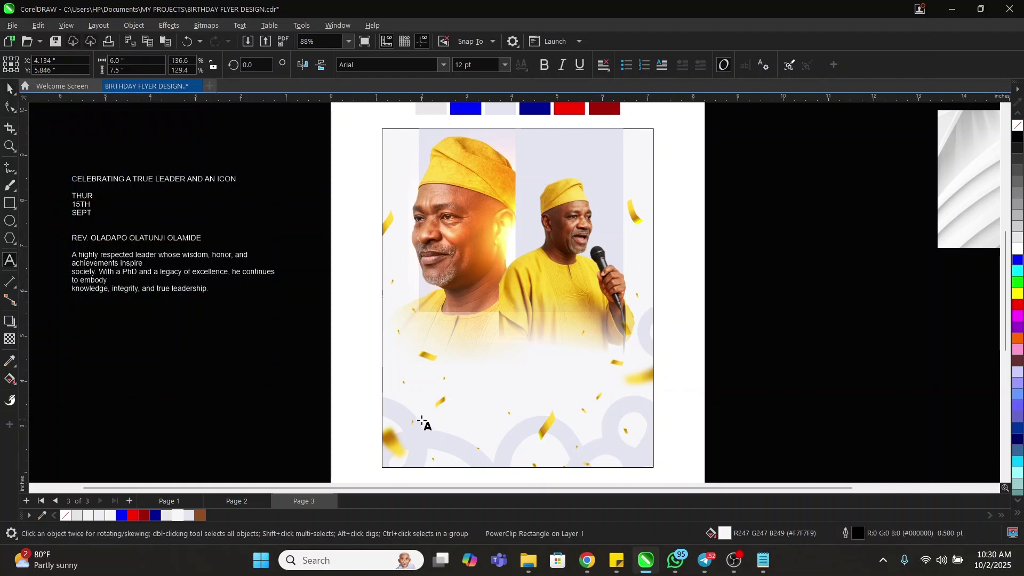
pyautogui.hotkey('ctrl', 'v')
pyautogui.hotkey('ctrl', 'space')
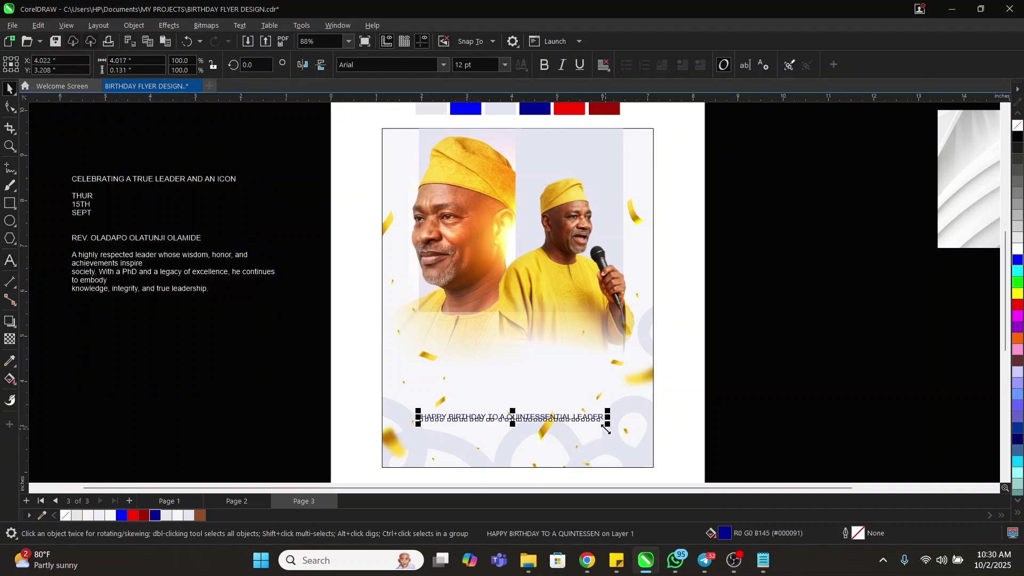
# Enlarge the birthday line, break it after HAPPY BIRTHDAY, and split it into separate text objects
pyautogui.moveTo(607, 423); pyautogui.dragTo(666, 462)
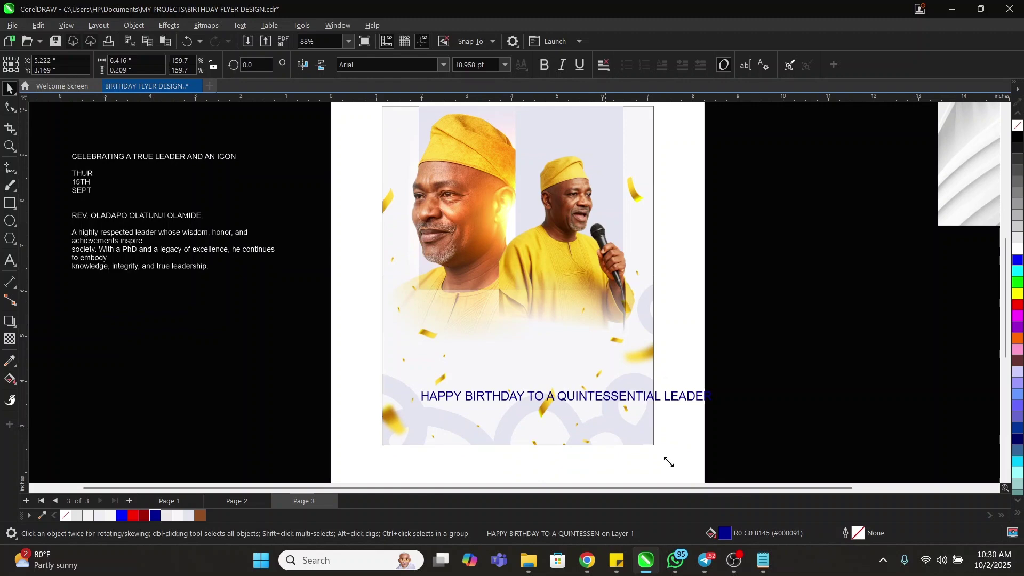
pyautogui.doubleClick(537, 395)
pyautogui.press('Return')
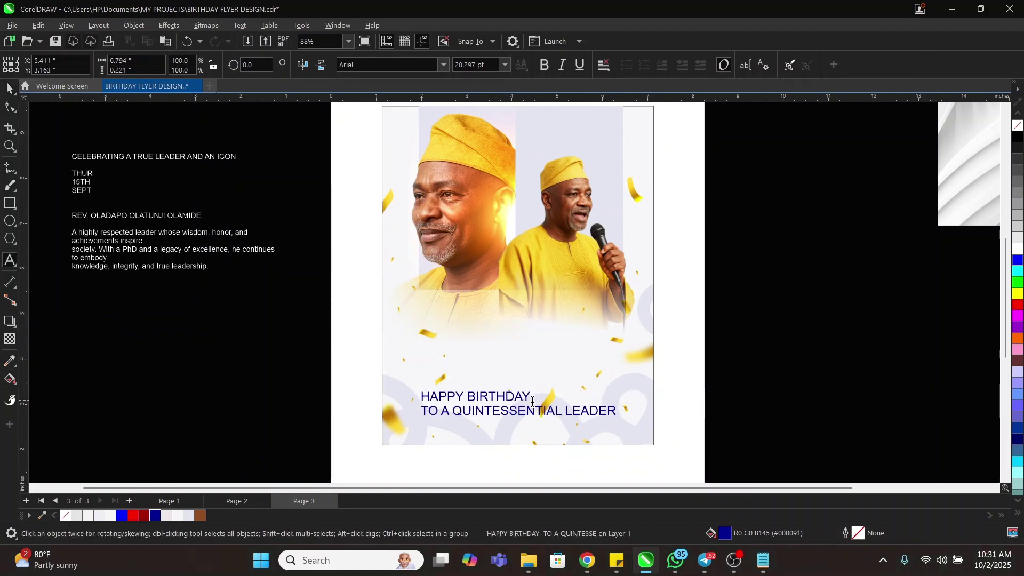
pyautogui.hotkey('ctrl', 'space')
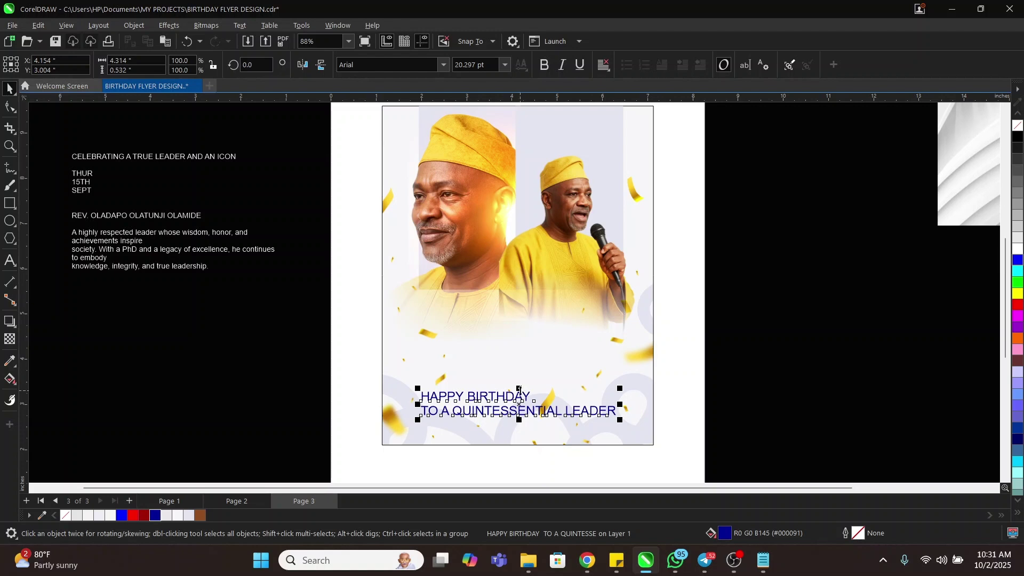
pyautogui.hotkey('ctrl', 'k')
# Move HAPPY BIRTHDAY higher and stack BIRTHDAY on its own line
pyautogui.click(520, 395)
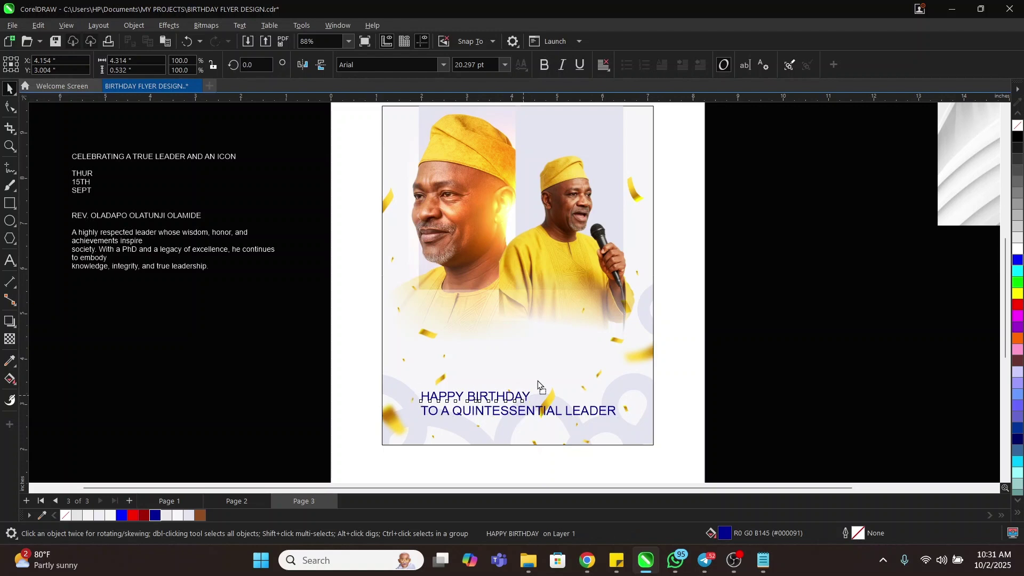
pyautogui.moveTo(525, 394); pyautogui.dragTo(549, 357)
pyautogui.click(499, 359)
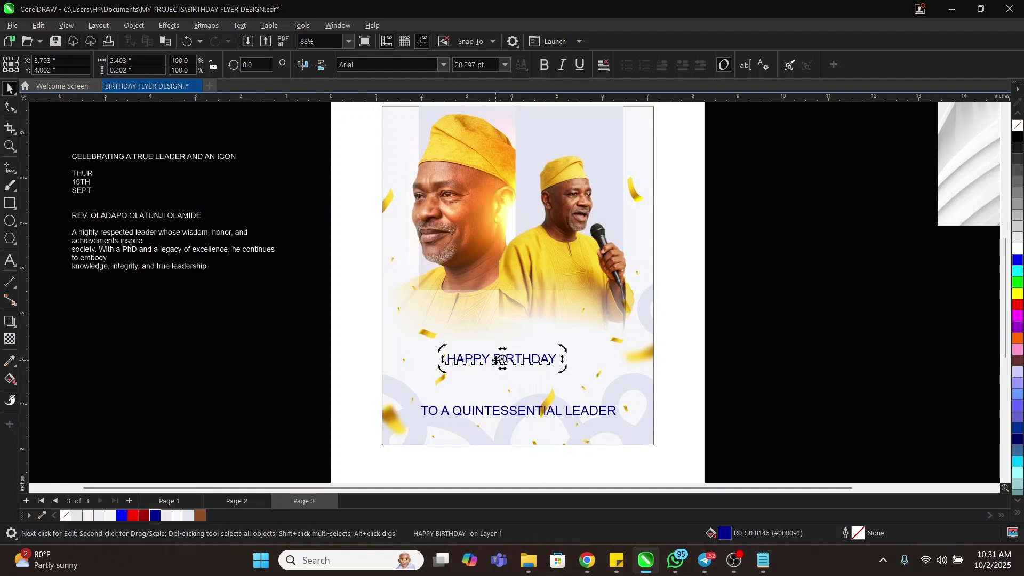
pyautogui.doubleClick(497, 361)
pyautogui.press('Return')
pyautogui.hotkey('ctrl', 'space')
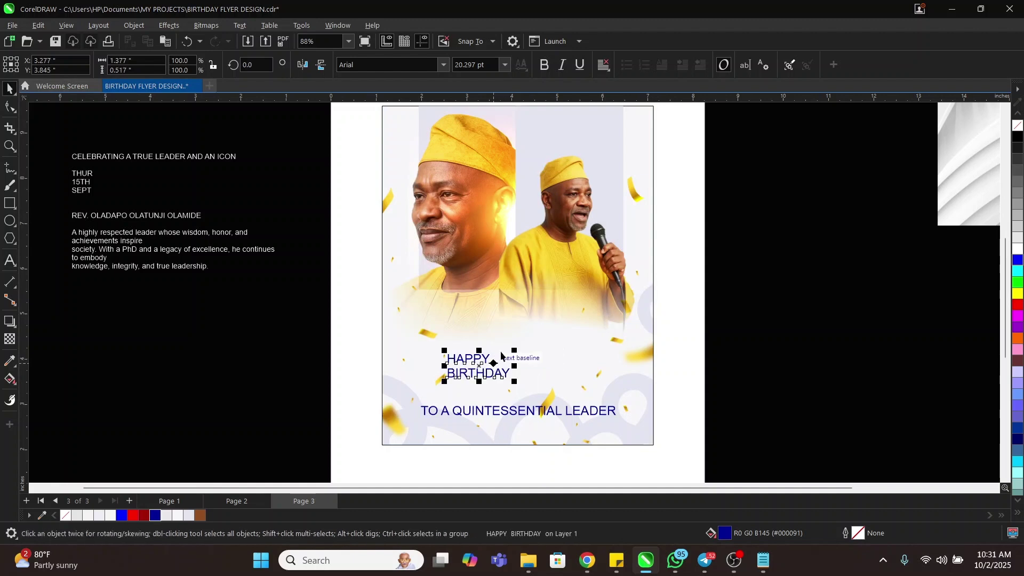
pyautogui.click(462, 369)
pyautogui.doubleClick(461, 369)
pyautogui.click(336, 335)
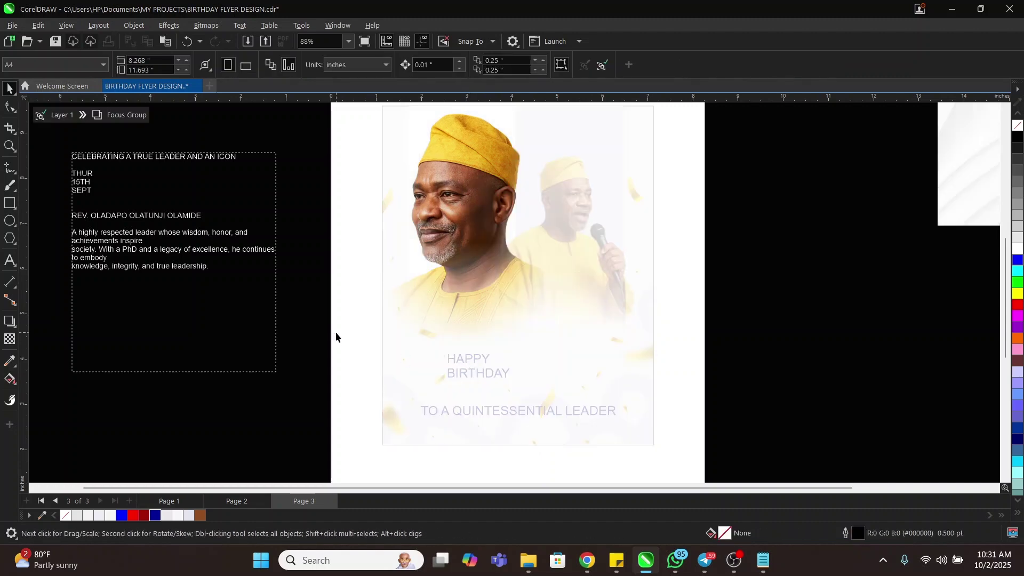
pyautogui.click(466, 373)
pyautogui.keyDown('ctrl'); pyautogui.click(466, 373); pyautogui.keyUp('ctrl')
# Change both heading words to Title Case ('Happy Birthday') and enlarge it to 45.16 pt
pyautogui.doubleClick(467, 373)
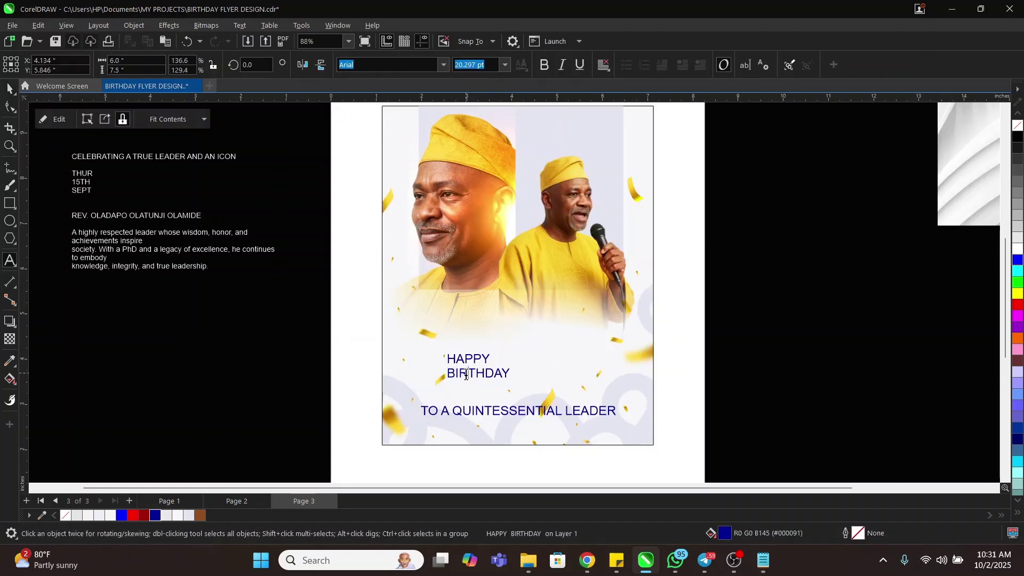
pyautogui.rightClick(466, 375)
pyautogui.moveTo(583, 211)
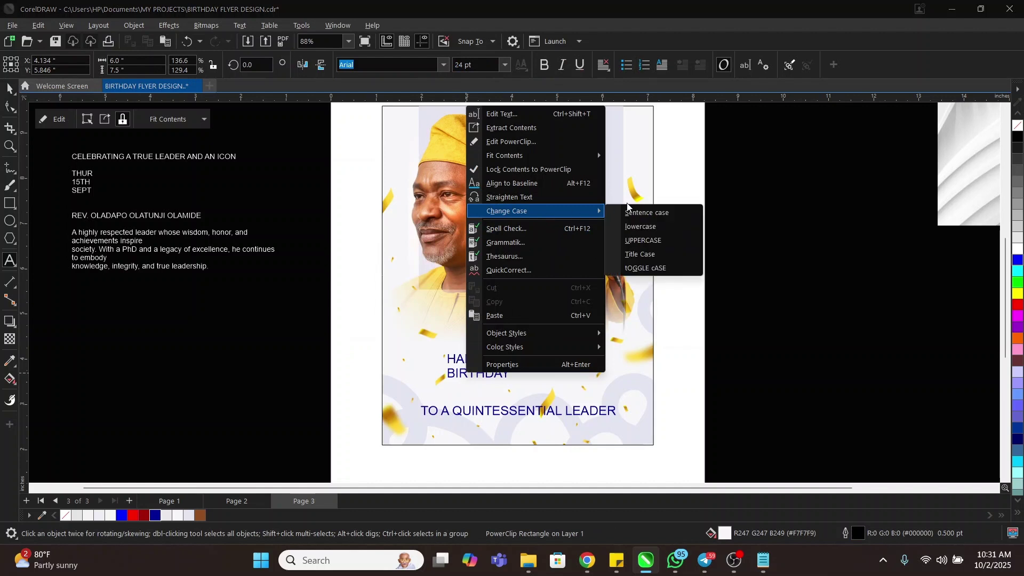
pyautogui.click(657, 217)
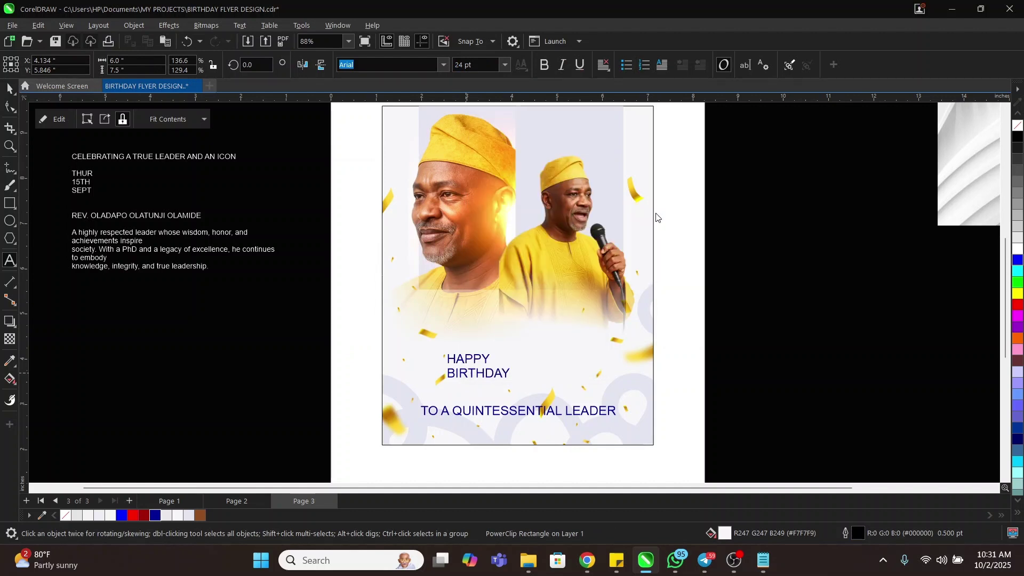
pyautogui.doubleClick(476, 361)
pyautogui.rightClick(476, 361)
pyautogui.moveTo(544, 193)
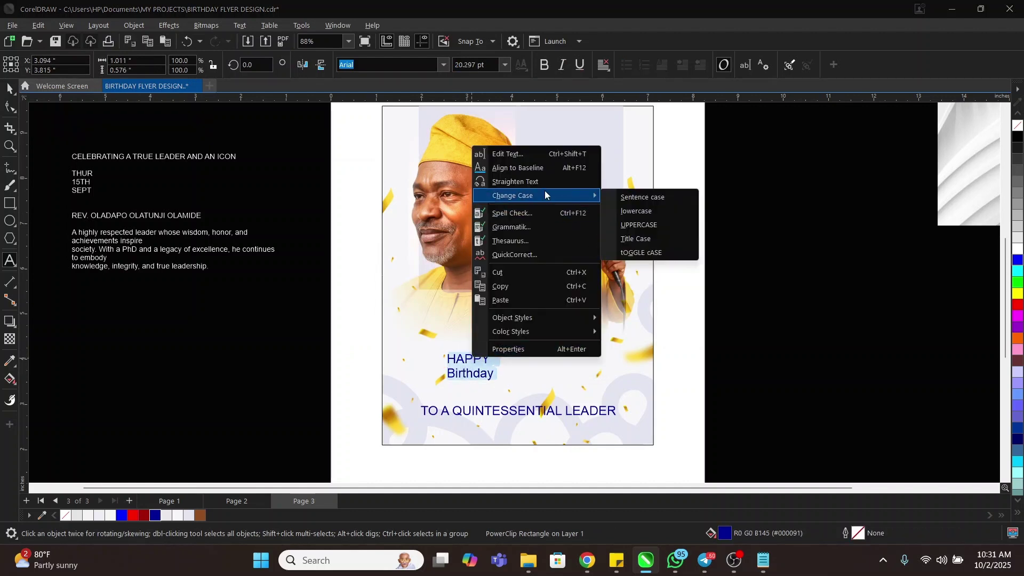
pyautogui.click(634, 196)
pyautogui.hotkey('ctrl', 'space')
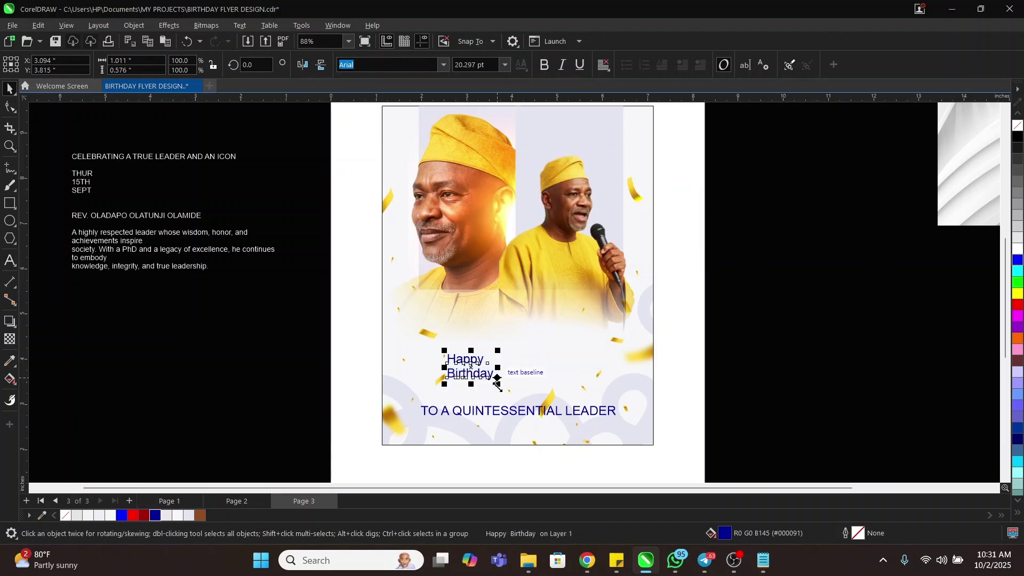
pyautogui.moveTo(498, 383); pyautogui.dragTo(554, 417)
pyautogui.moveTo(533, 373); pyautogui.dragTo(546, 359)
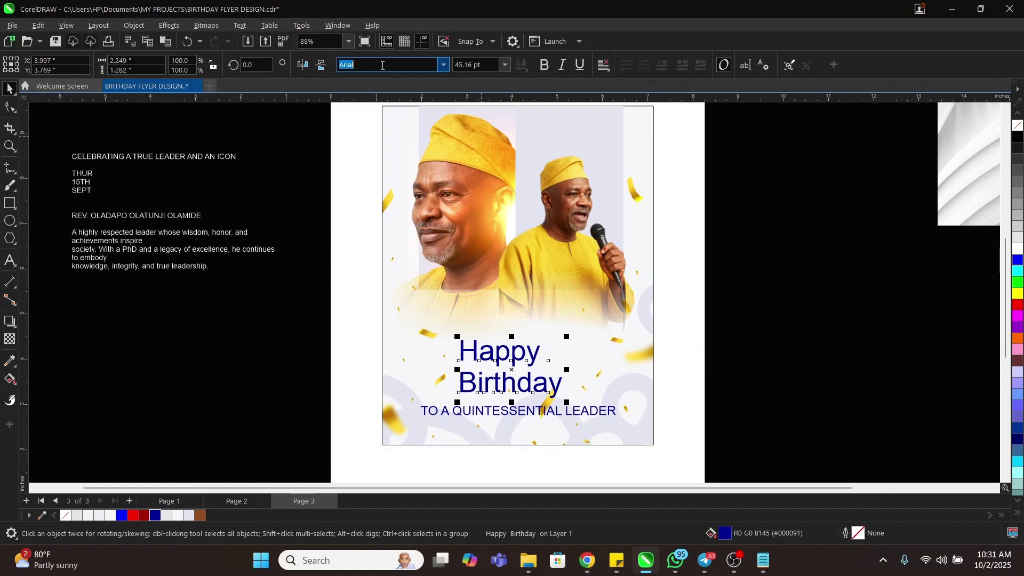
# Set the Happy Birthday heading font to Mazzard H ExtraBold
pyautogui.write('Mazzard H')
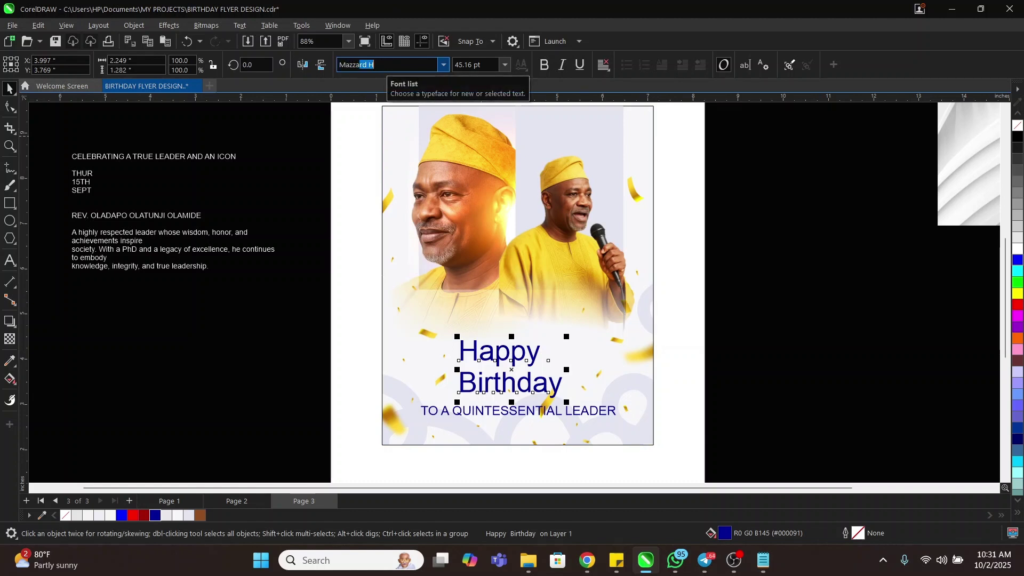
pyautogui.press('Return')
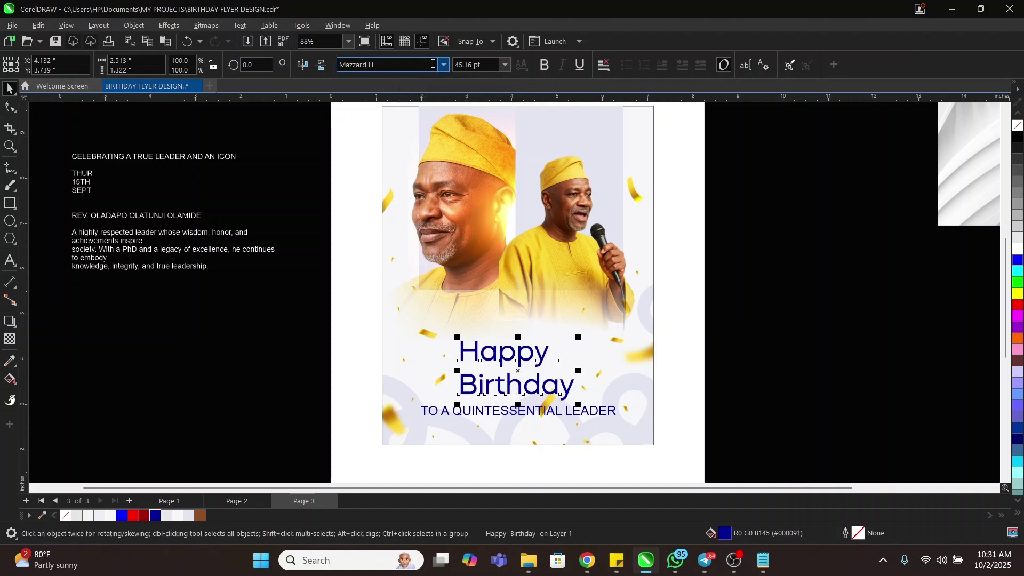
pyautogui.click(444, 64)
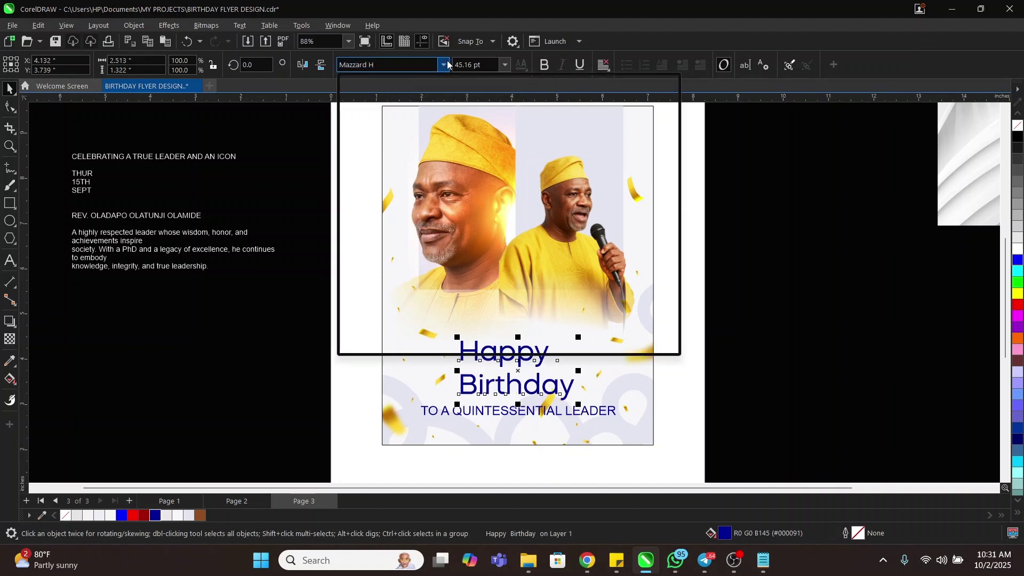
pyautogui.moveTo(460, 190)
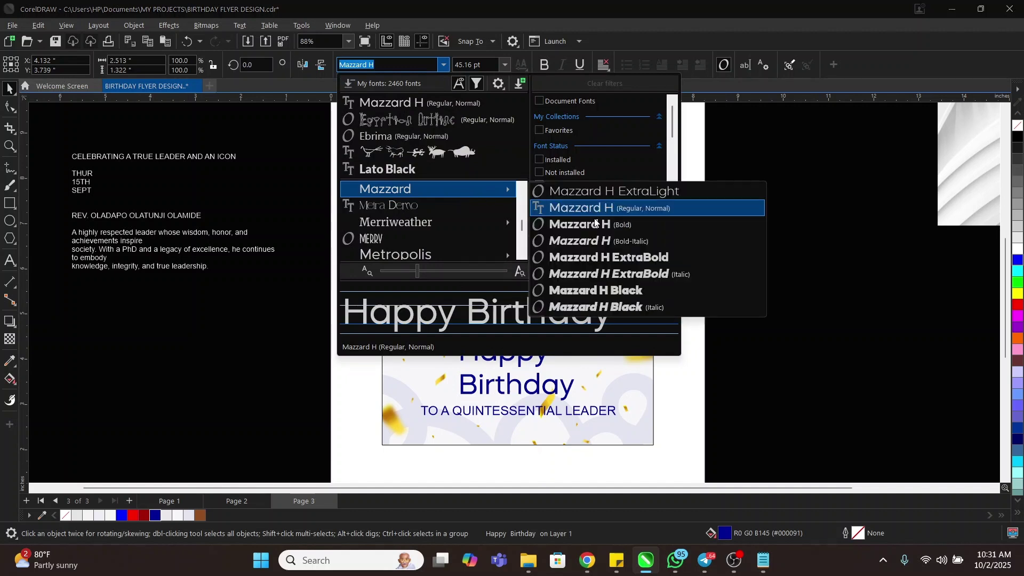
pyautogui.click(639, 258)
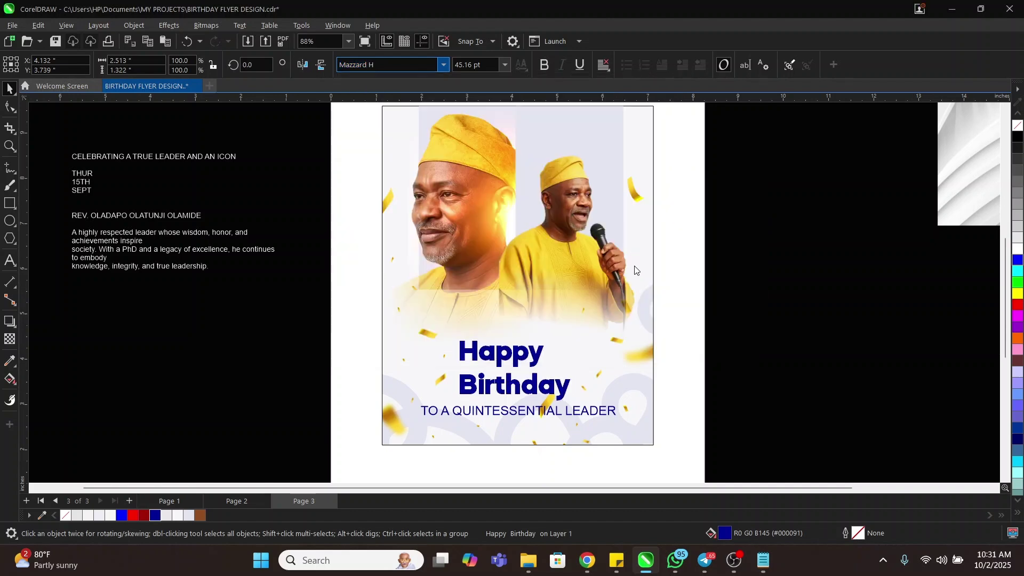
pyautogui.scroll(1, 546, 420)
pyautogui.scroll(2, 547, 419)
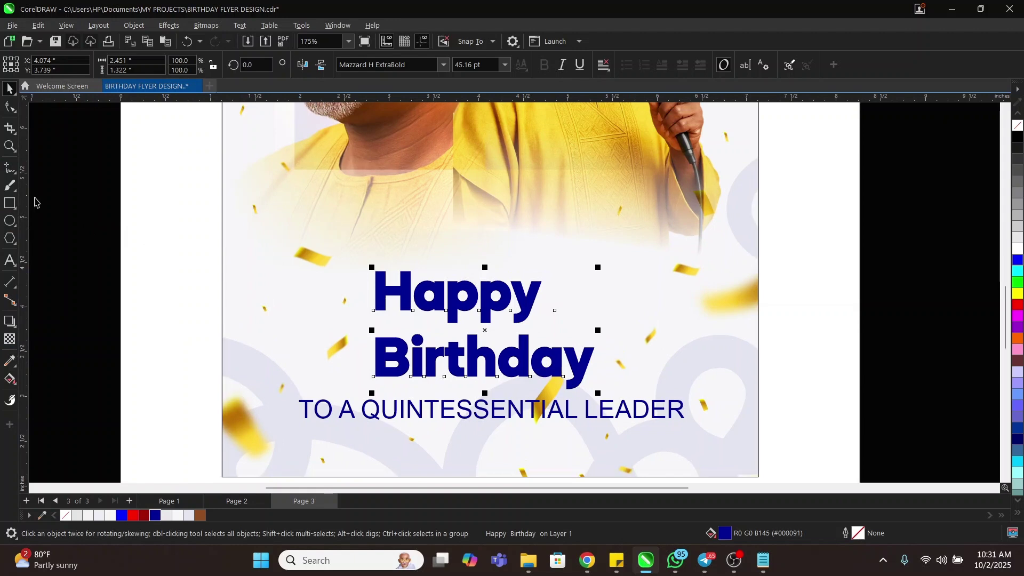
# Tighten the line spacing between Happy and Birthday and enlarge the heading to 67.238 pt
pyautogui.click(11, 107)
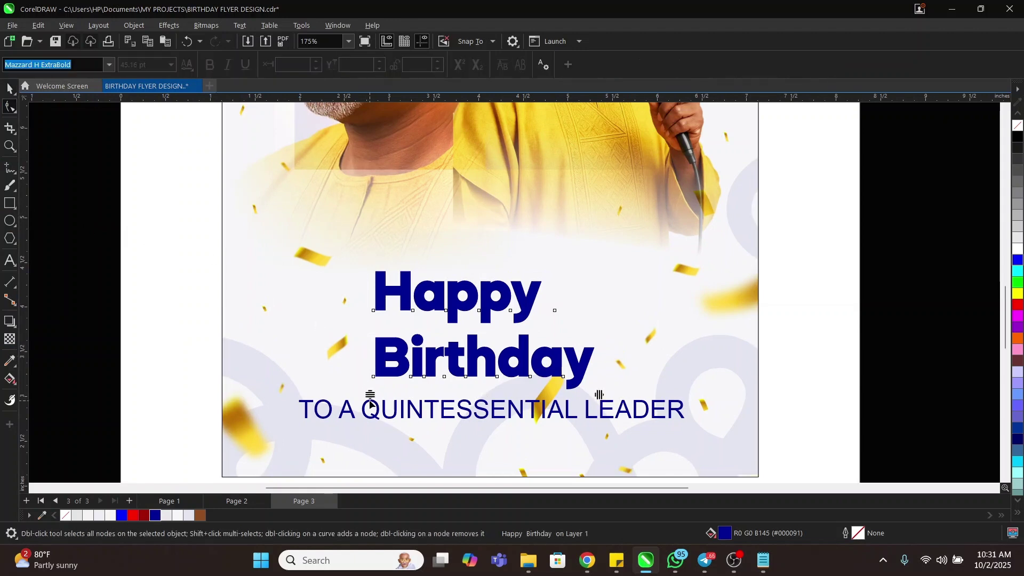
pyautogui.moveTo(370, 396); pyautogui.dragTo(368, 353)
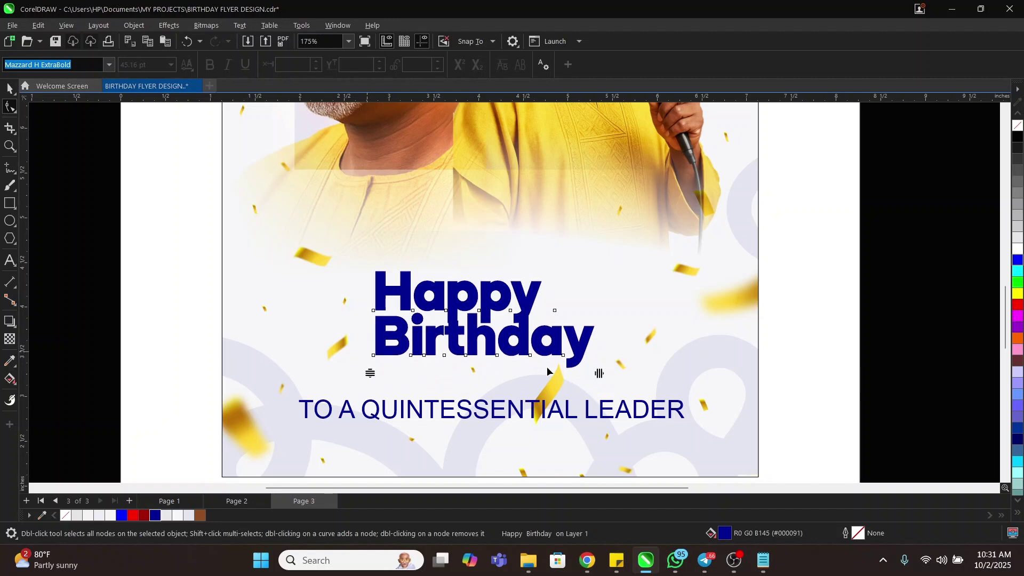
pyautogui.press('space')
pyautogui.moveTo(599, 372); pyautogui.dragTo(648, 357)
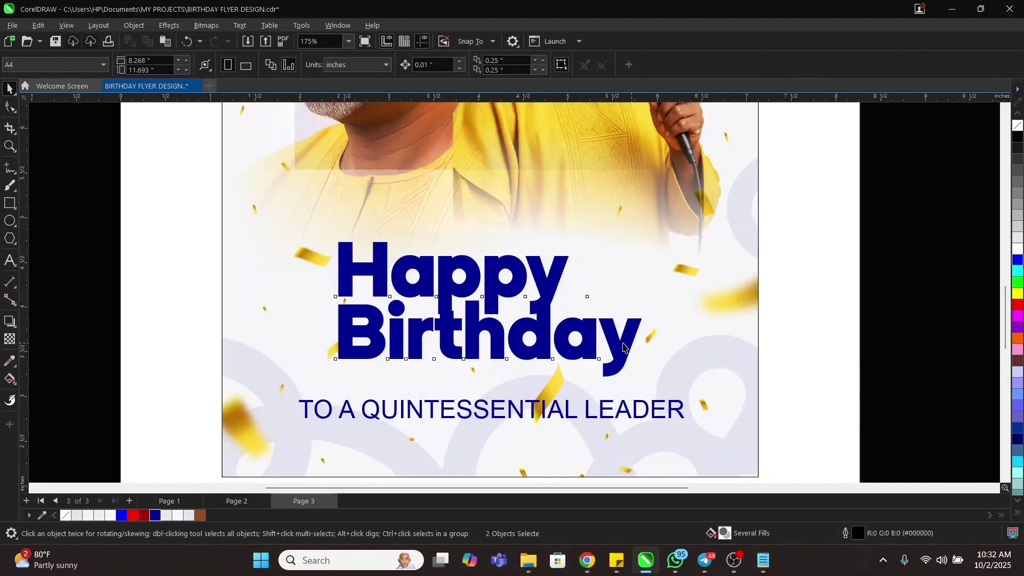
pyautogui.moveTo(645, 380); pyautogui.dragTo(668, 390)
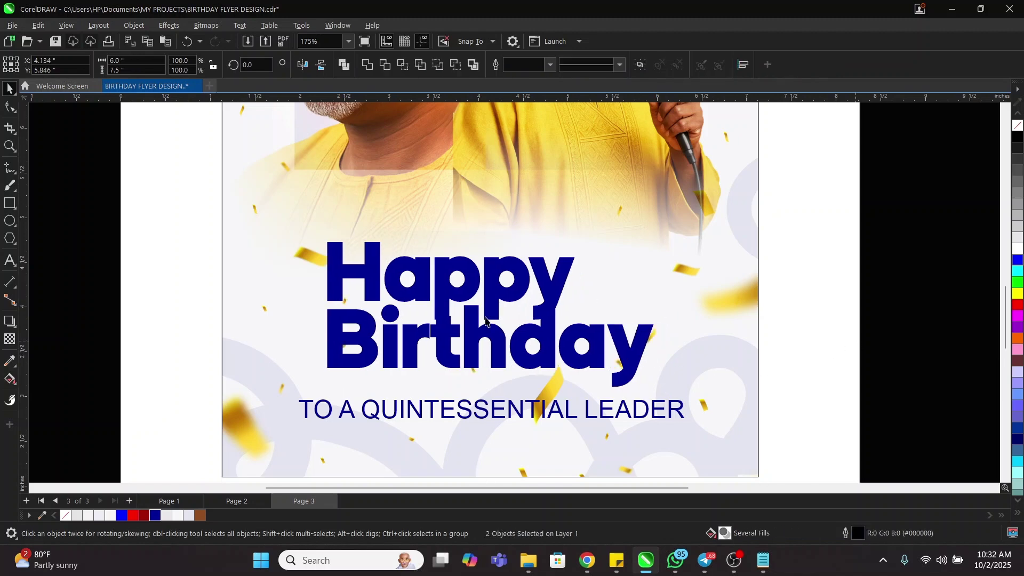
# Give the Happy Birthday heading a fountain fill ending in blue
pyautogui.click(9, 380)
pyautogui.moveTo(328, 245); pyautogui.dragTo(637, 368)
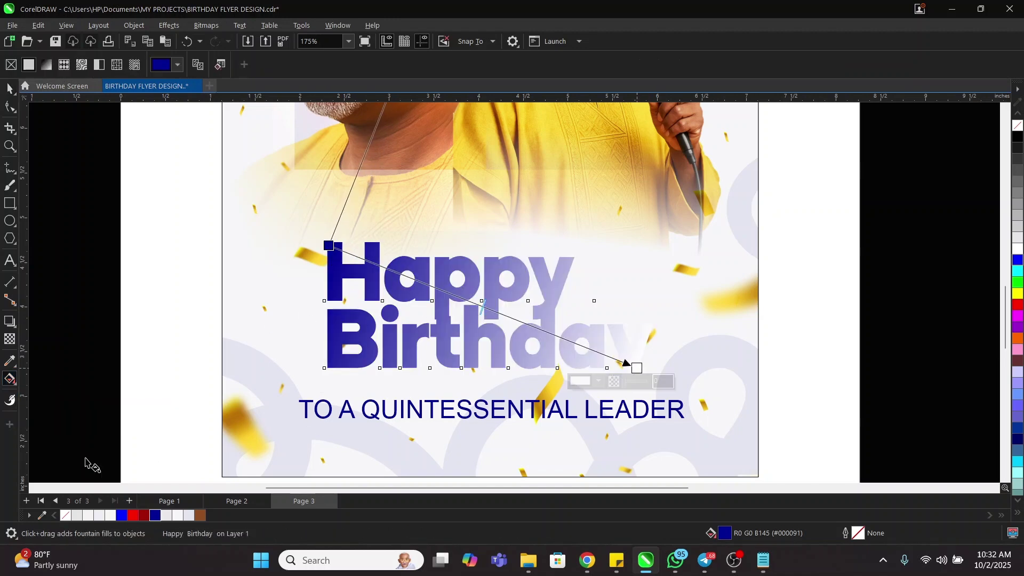
pyautogui.click(121, 517)
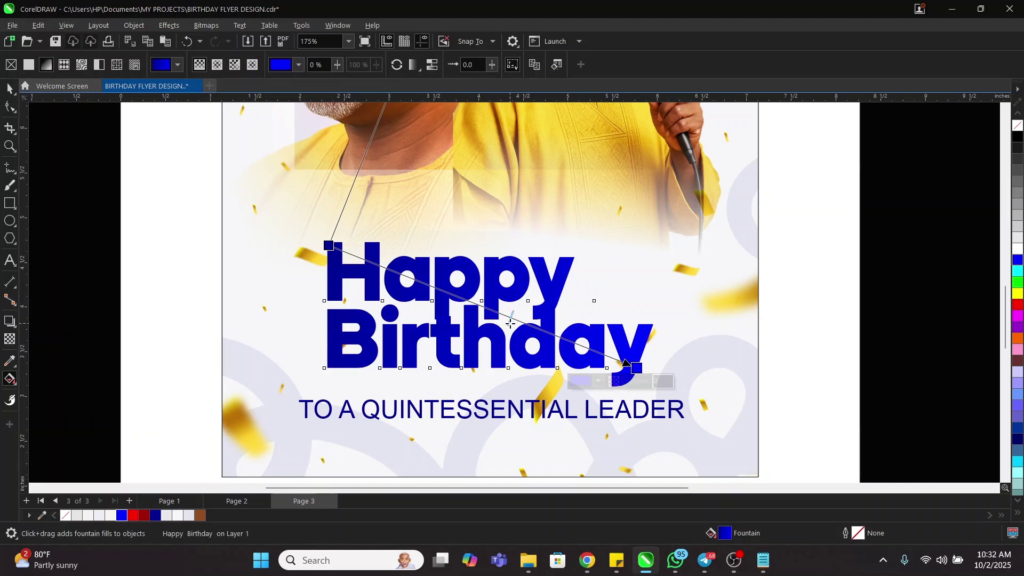
pyautogui.press('space')
pyautogui.scroll(-2, 517, 354)
pyautogui.scroll(-2, 516, 354)
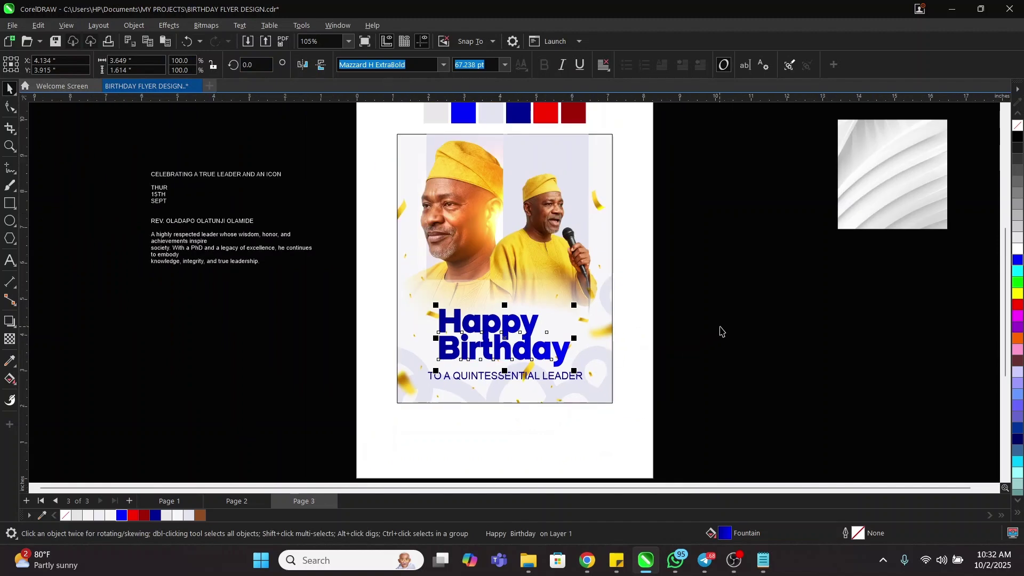
pyautogui.click(720, 331)
# Place a smaller copy of the white wave texture over the heading area
pyautogui.press('z')
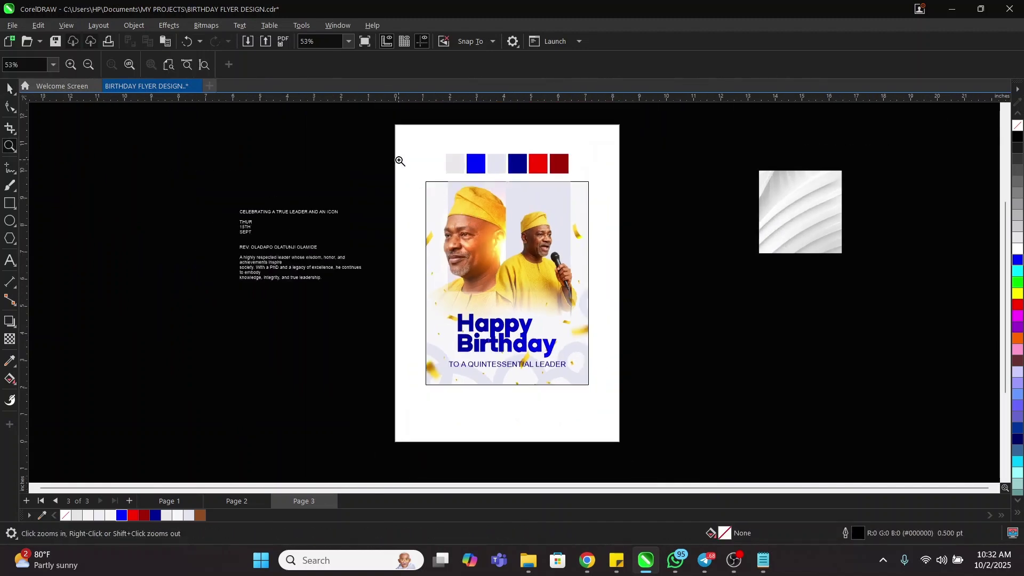
pyautogui.moveTo(614, 397); pyautogui.dragTo(632, 396)
pyautogui.press('space')
pyautogui.click(970, 191)
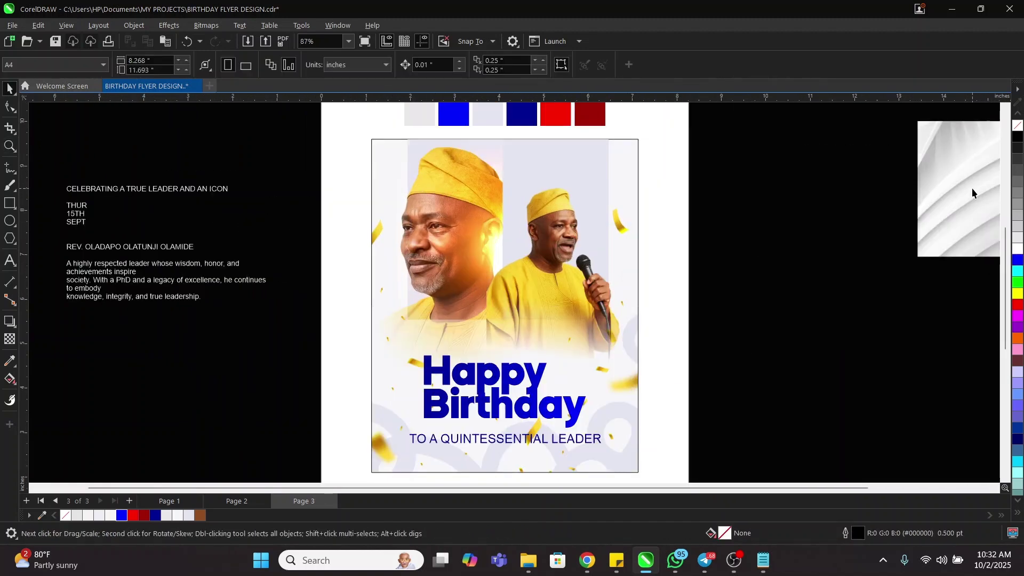
pyautogui.moveTo(958, 205); pyautogui.dragTo(561, 379)
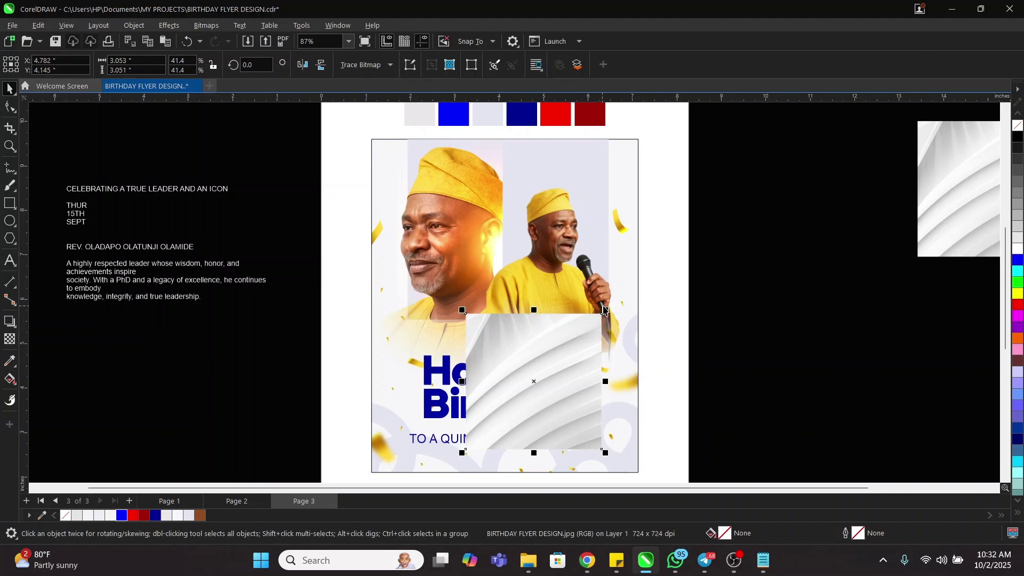
pyautogui.moveTo(604, 310); pyautogui.dragTo(596, 327)
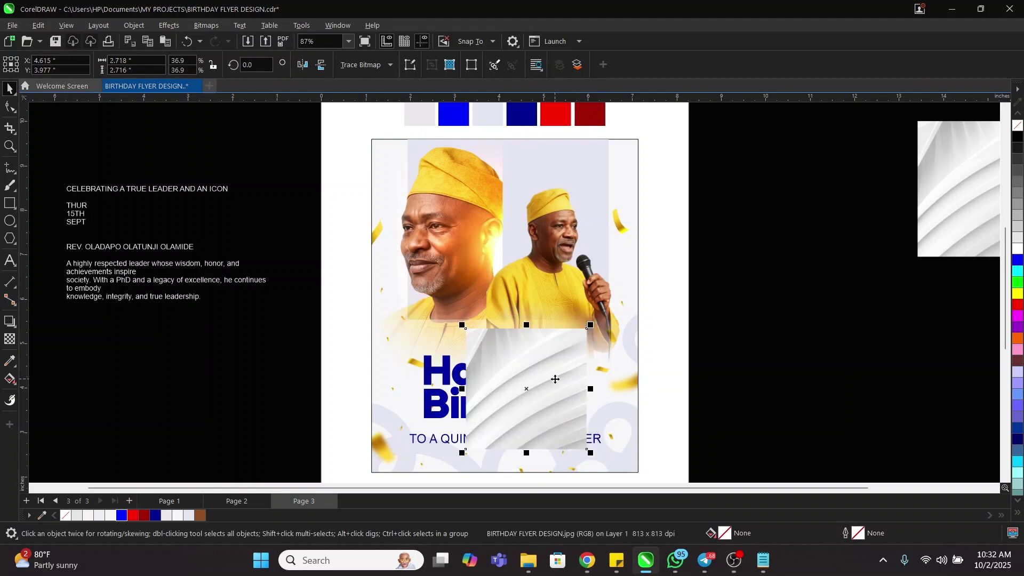
pyautogui.moveTo(555, 379); pyautogui.dragTo(556, 373)
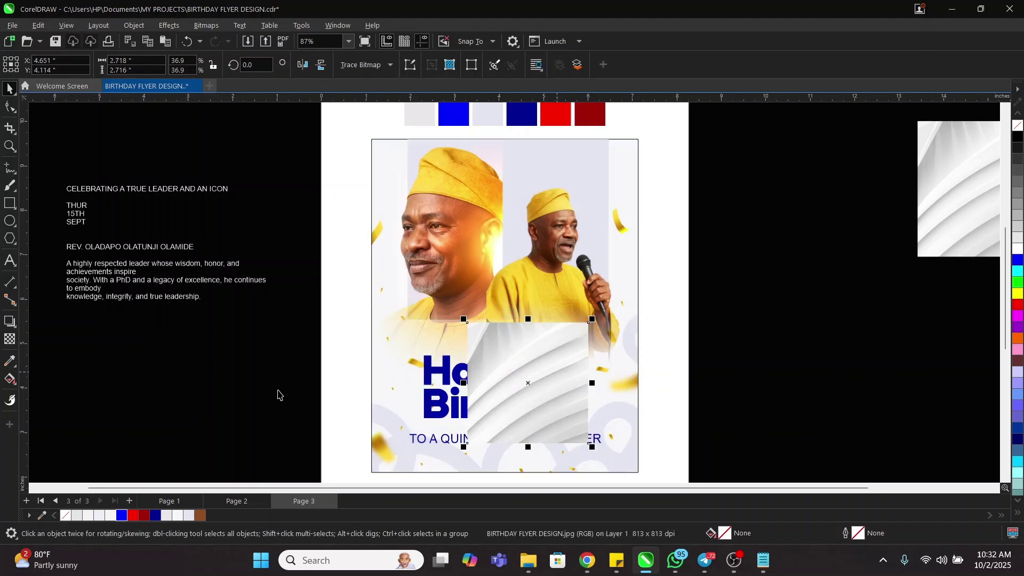
# Apply transparency to the texture with the Multiply blend mode
pyautogui.click(10, 379)
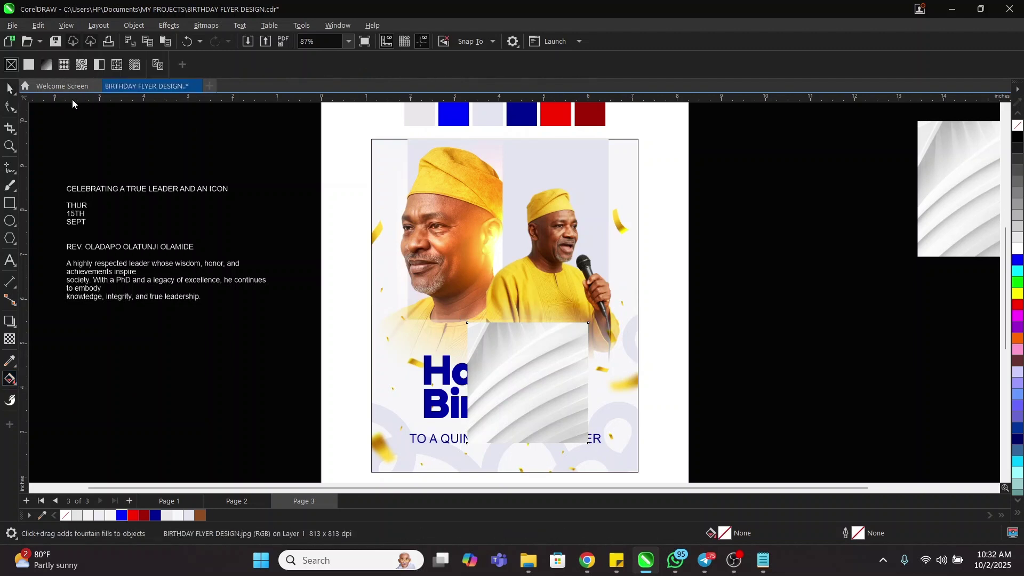
pyautogui.click(10, 339)
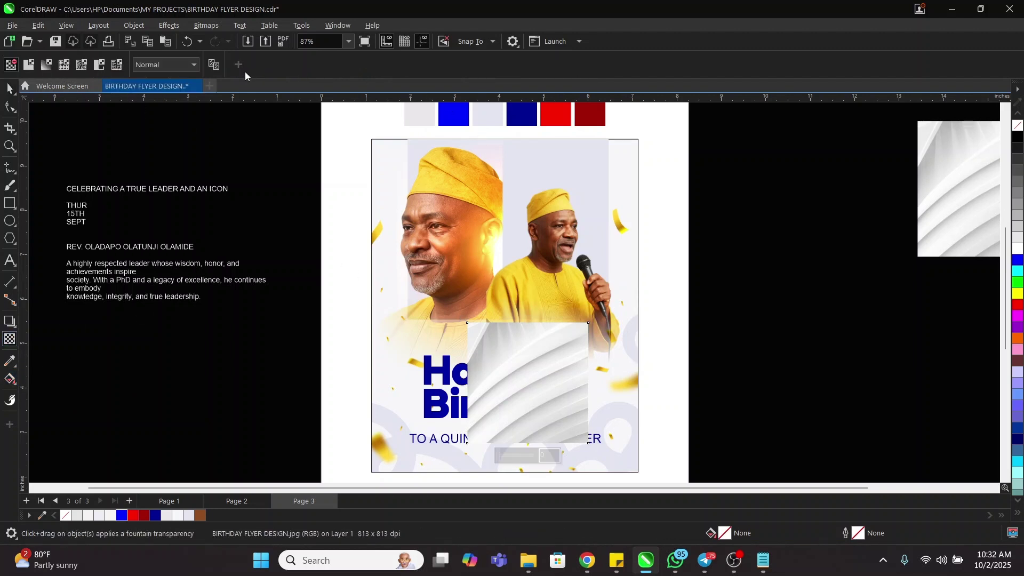
pyautogui.click(163, 66)
pyautogui.click(151, 92)
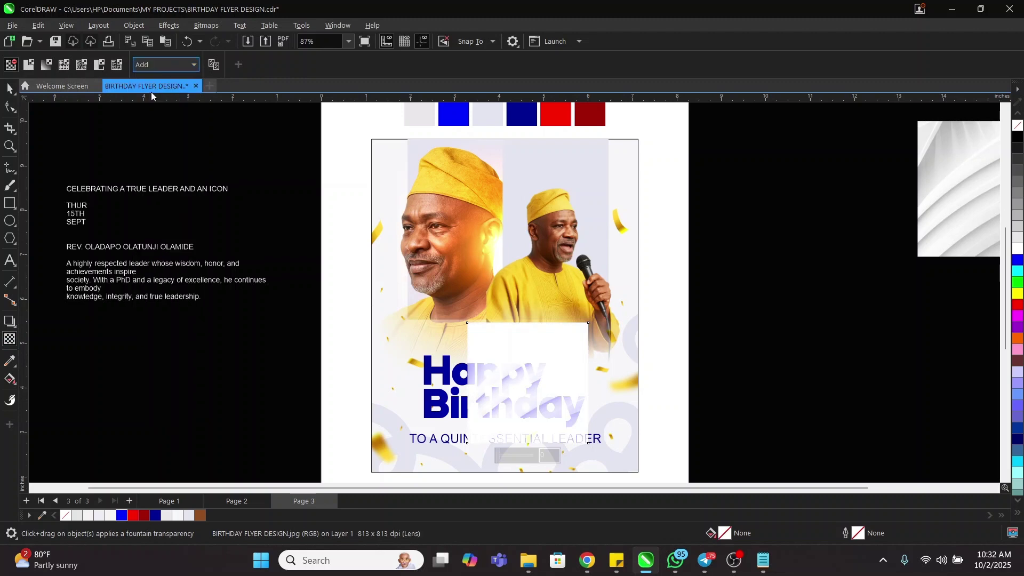
pyautogui.click(170, 65)
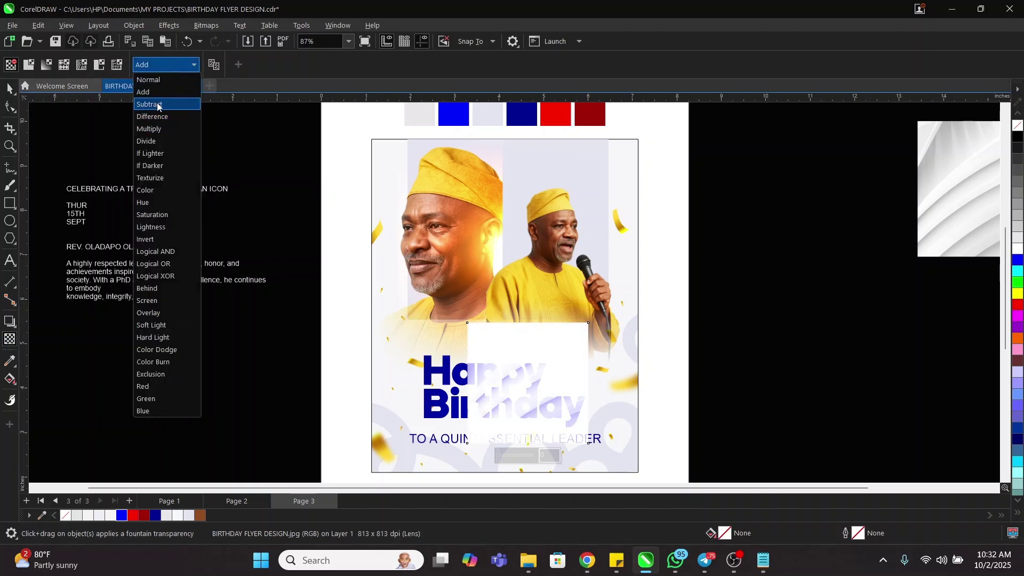
pyautogui.click(162, 129)
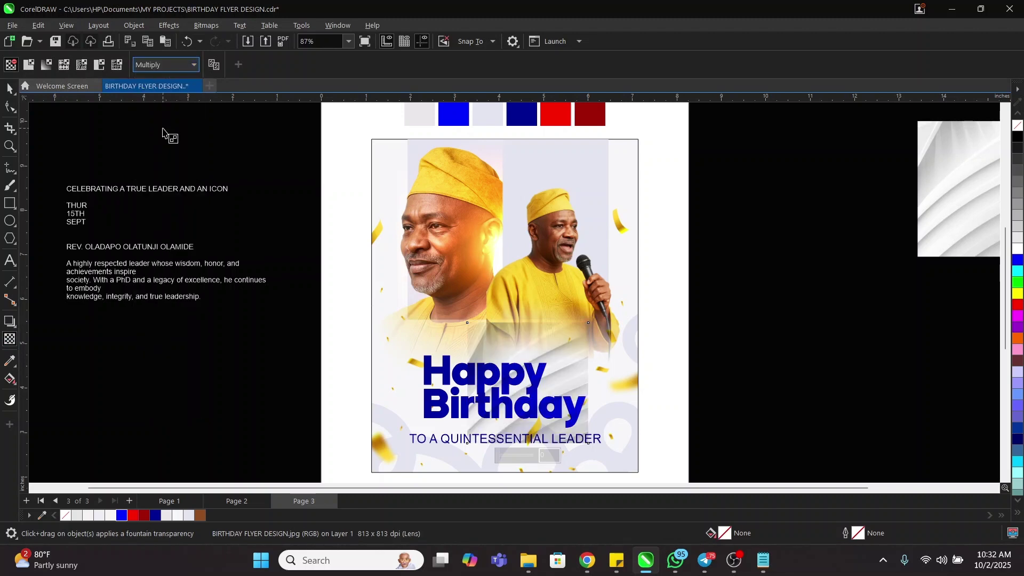
pyautogui.click(10, 88)
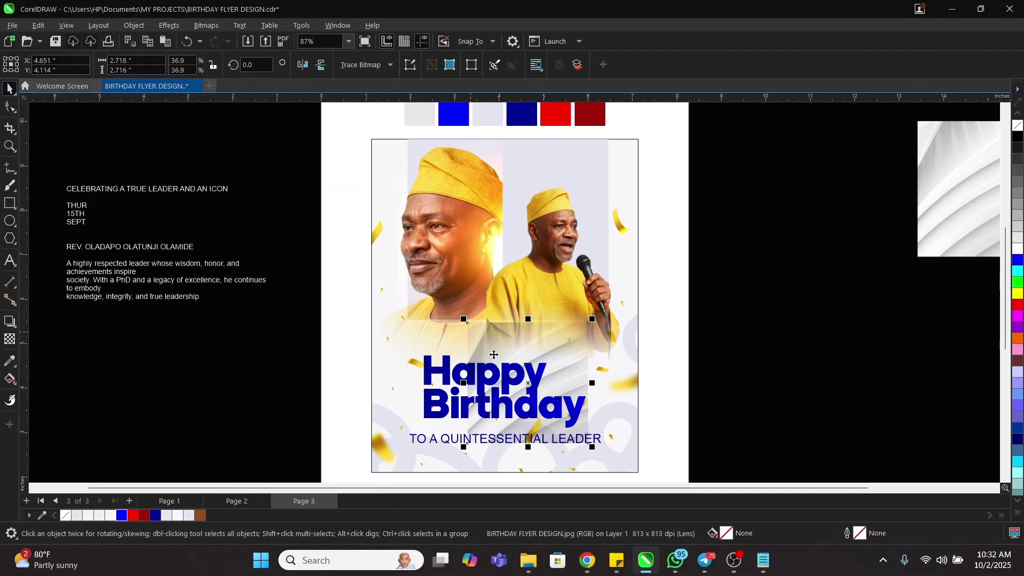
# Attempt to place the wave texture inside the heading, then cancel the failed placement
pyautogui.rightClick(558, 381)
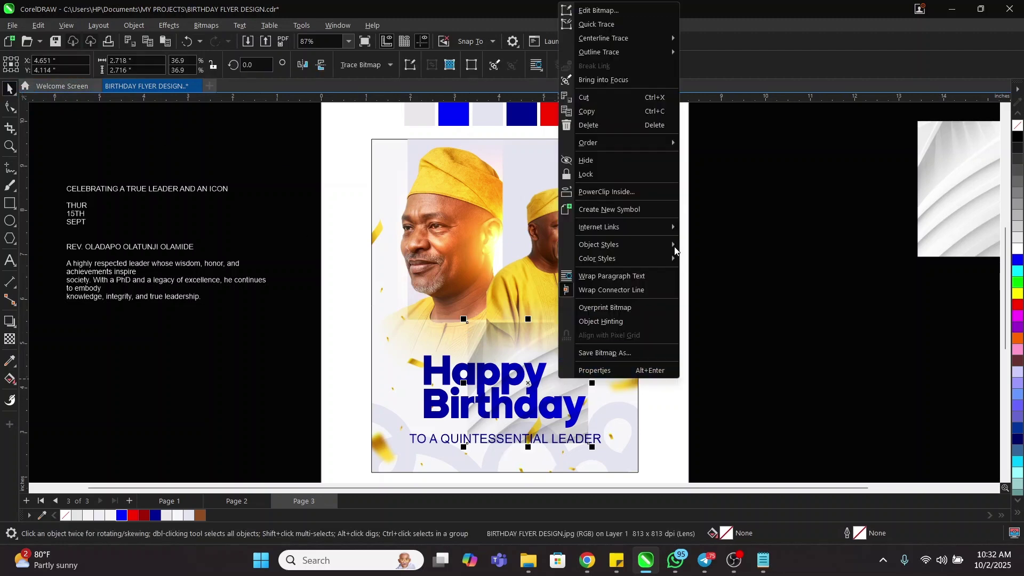
pyautogui.click(616, 190)
pyautogui.click(427, 374)
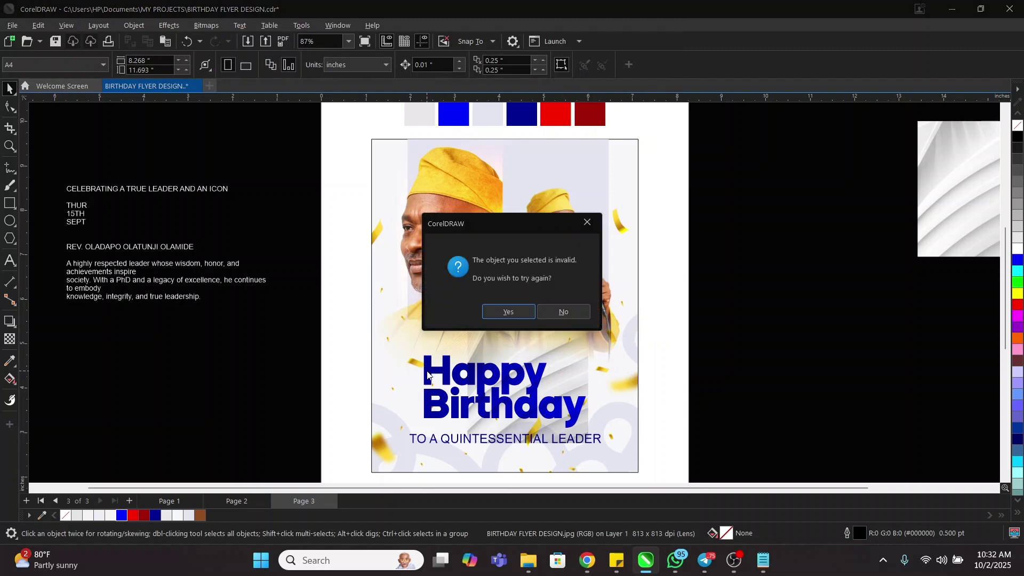
pyautogui.click(522, 314)
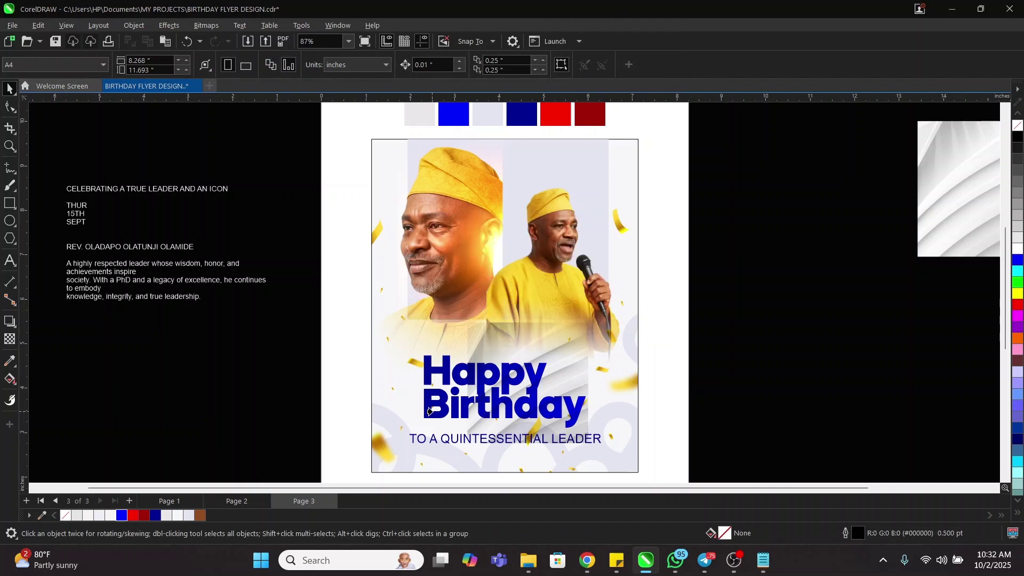
pyautogui.click(430, 407)
pyautogui.click(510, 314)
pyautogui.click(429, 406)
pyautogui.click(563, 313)
pyautogui.scroll(3, 508, 443)
# Make the heading an empty PowerClip frame and drop the wave texture into it
pyautogui.click(403, 380)
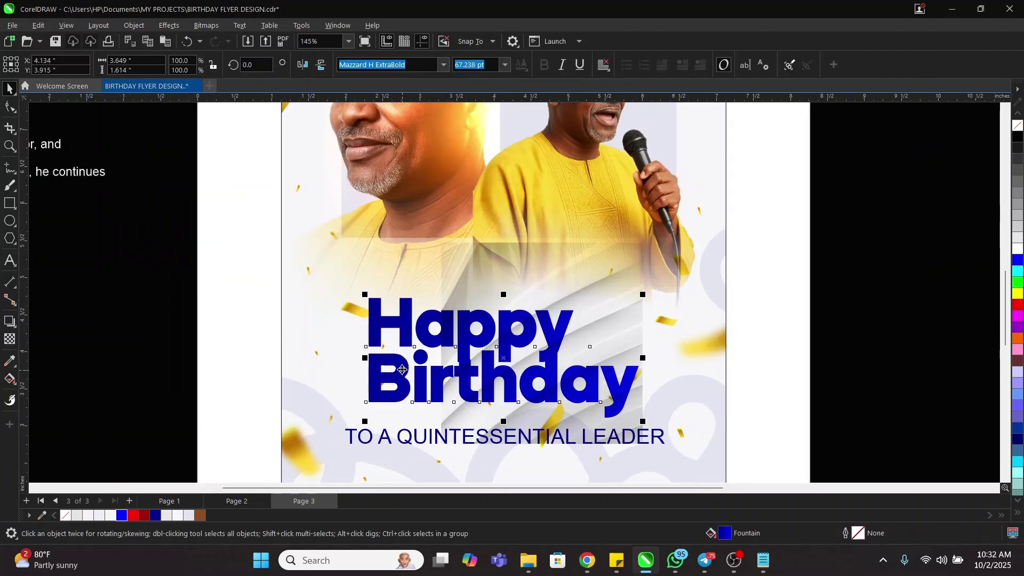
pyautogui.rightClick(404, 379)
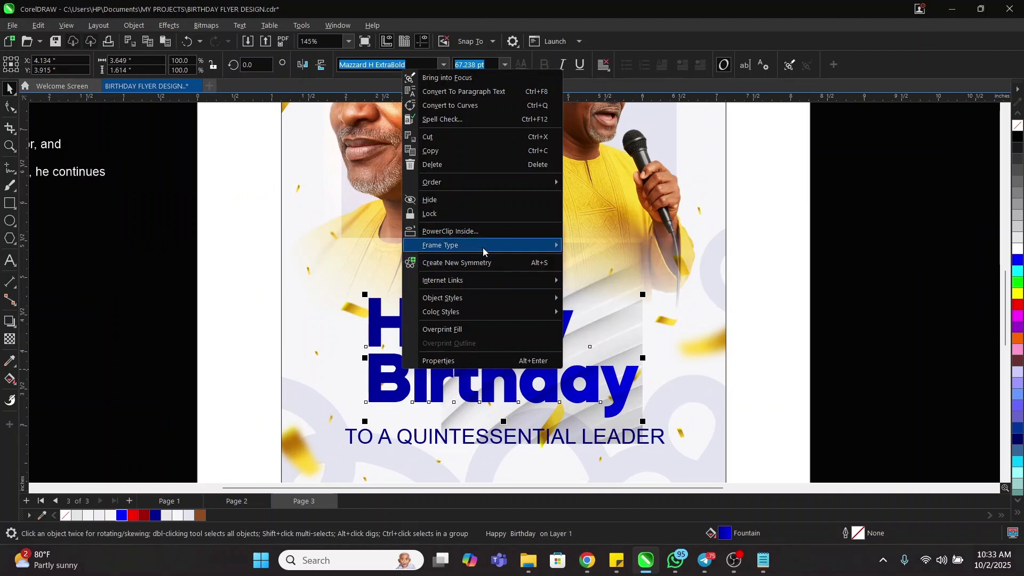
pyautogui.moveTo(482, 247)
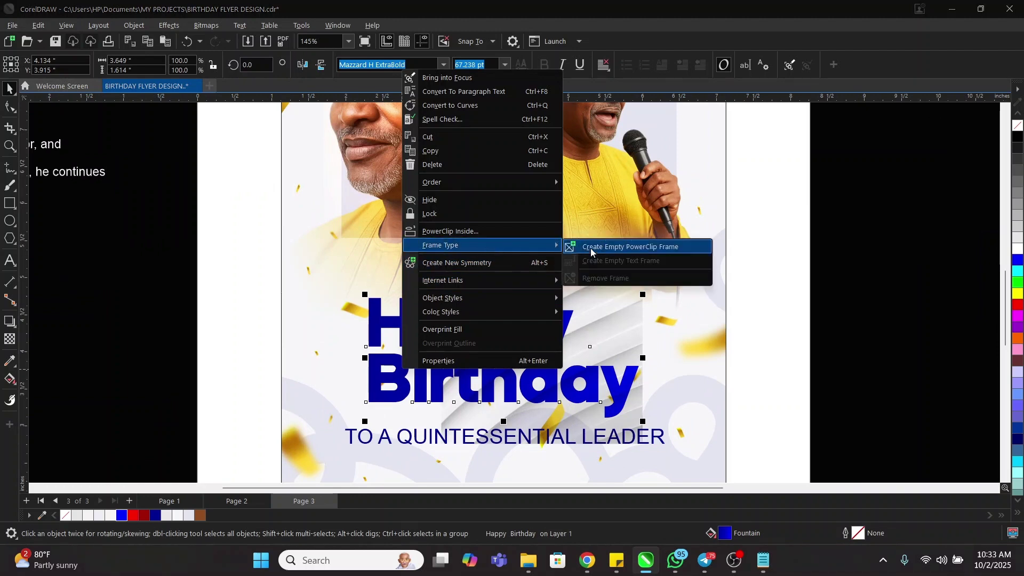
pyautogui.click(652, 247)
pyautogui.click(522, 423)
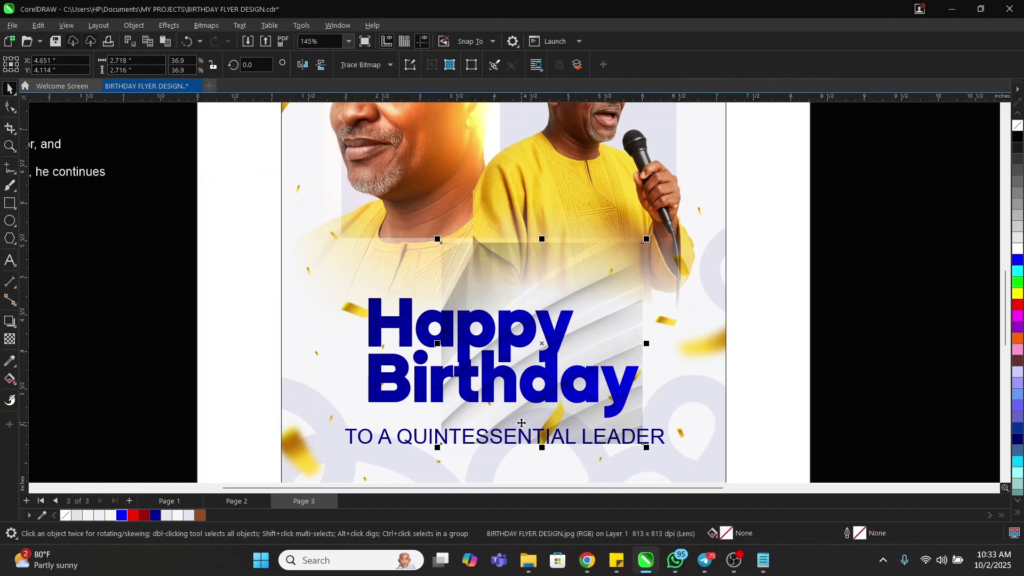
pyautogui.moveTo(521, 422); pyautogui.dragTo(522, 417)
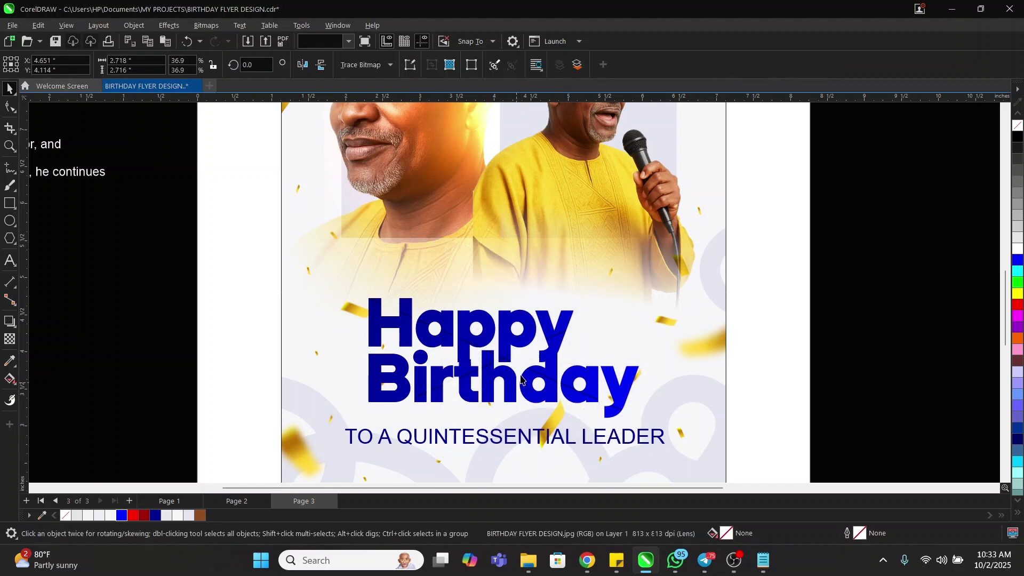
# Check the heading's clipped contents, finish editing, and zoom in on the flyer's lower half
pyautogui.doubleClick(549, 381)
pyautogui.click(856, 339)
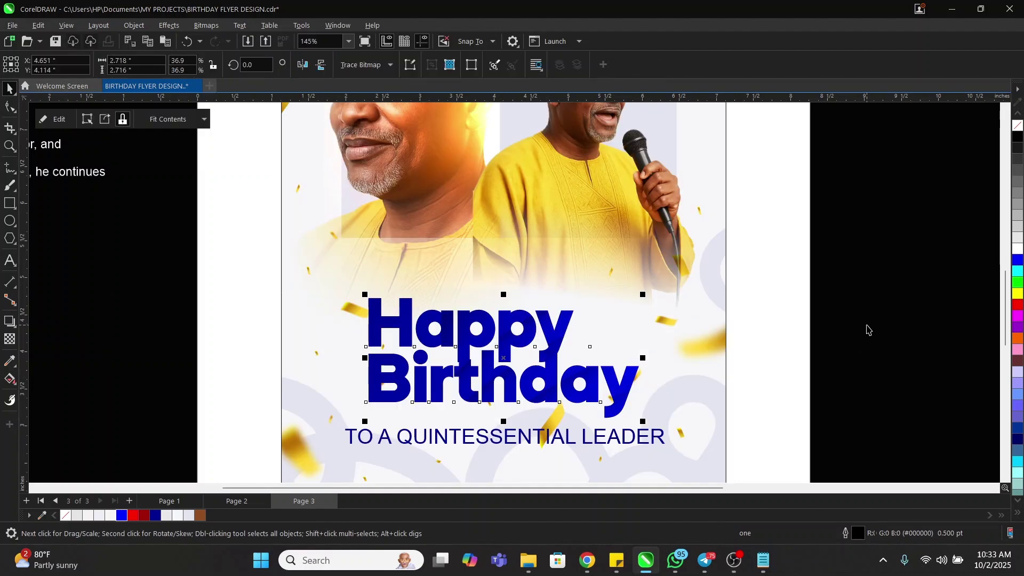
pyautogui.click(883, 323)
pyautogui.scroll(3, 559, 439)
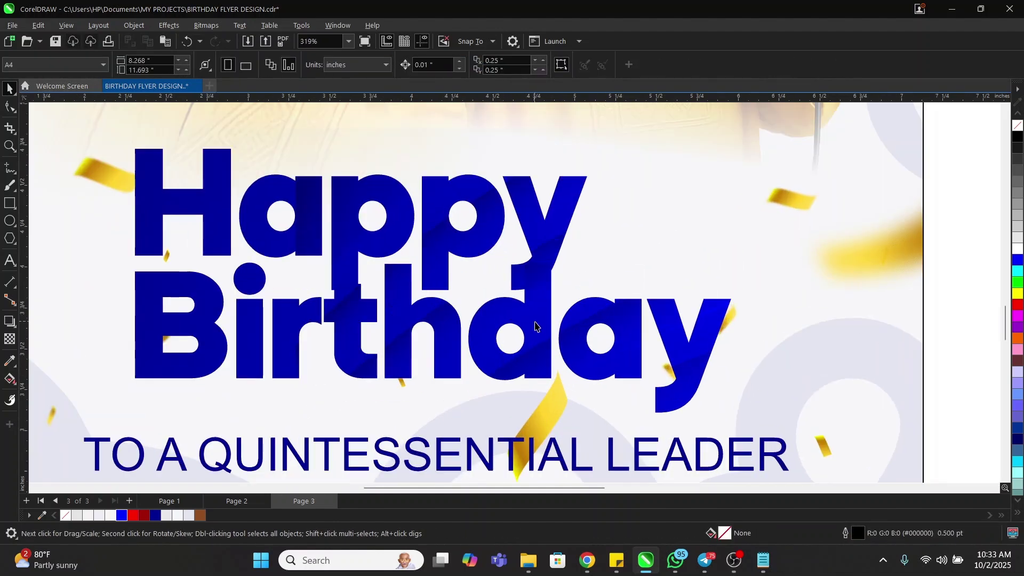
pyautogui.scroll(-5, 663, 352)
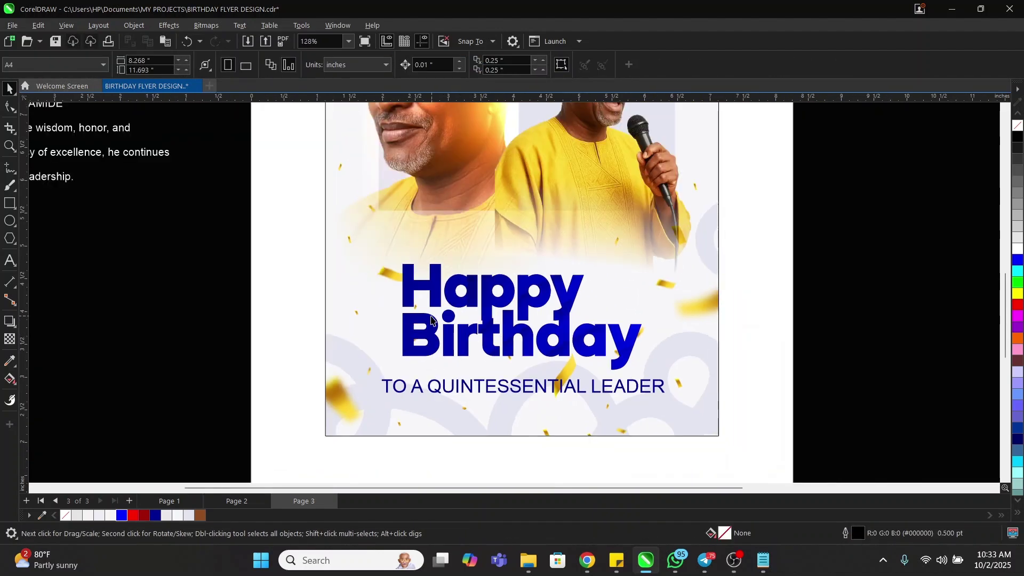
pyautogui.press('z')
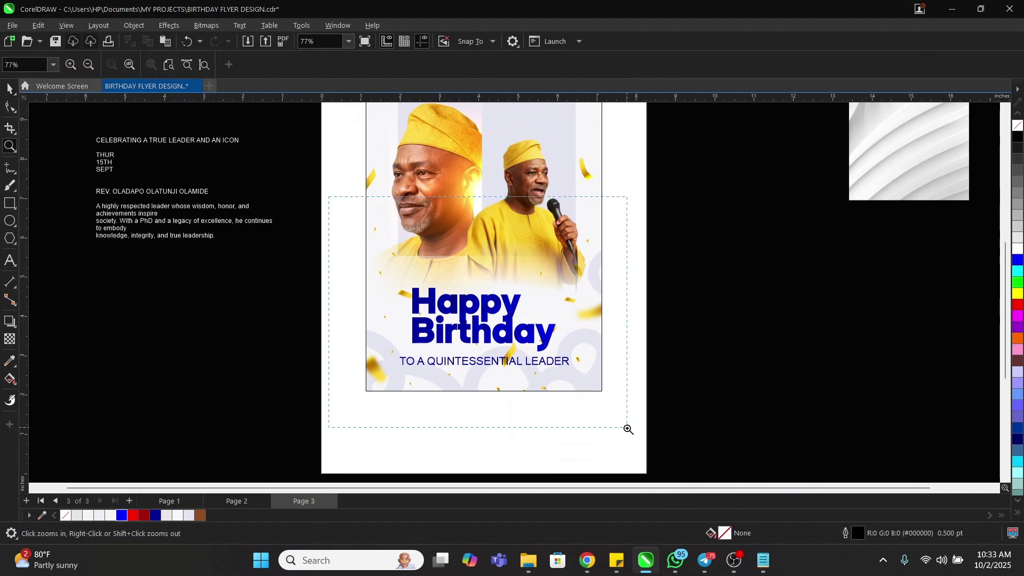
pyautogui.moveTo(627, 428); pyautogui.dragTo(661, 427)
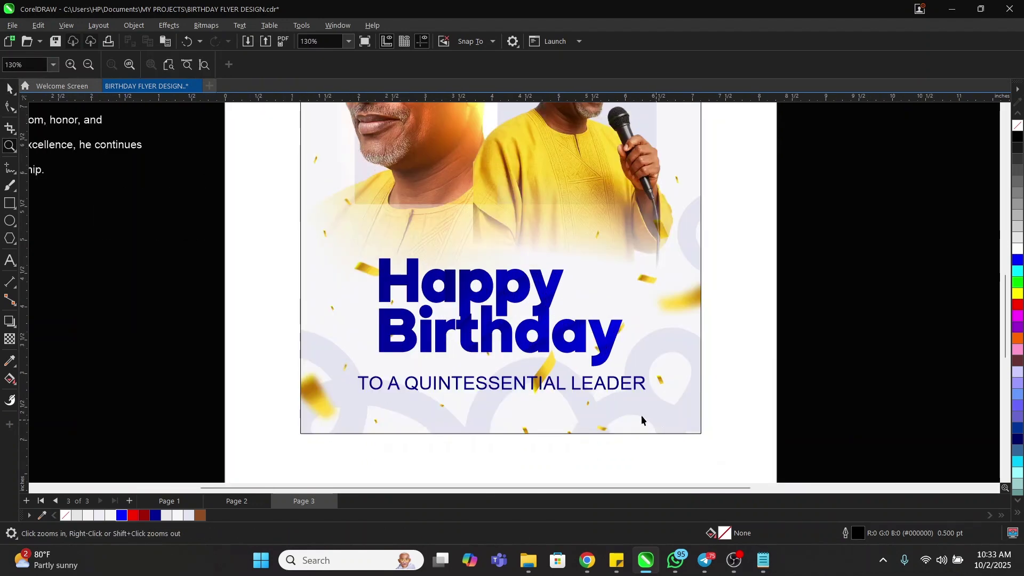
# Shrink the leader line to 10.1 pt and select the confetti background inside the flyer PowerClip
pyautogui.click(602, 391)
pyautogui.moveTo(647, 390); pyautogui.dragTo(545, 372)
pyautogui.doubleClick(546, 372)
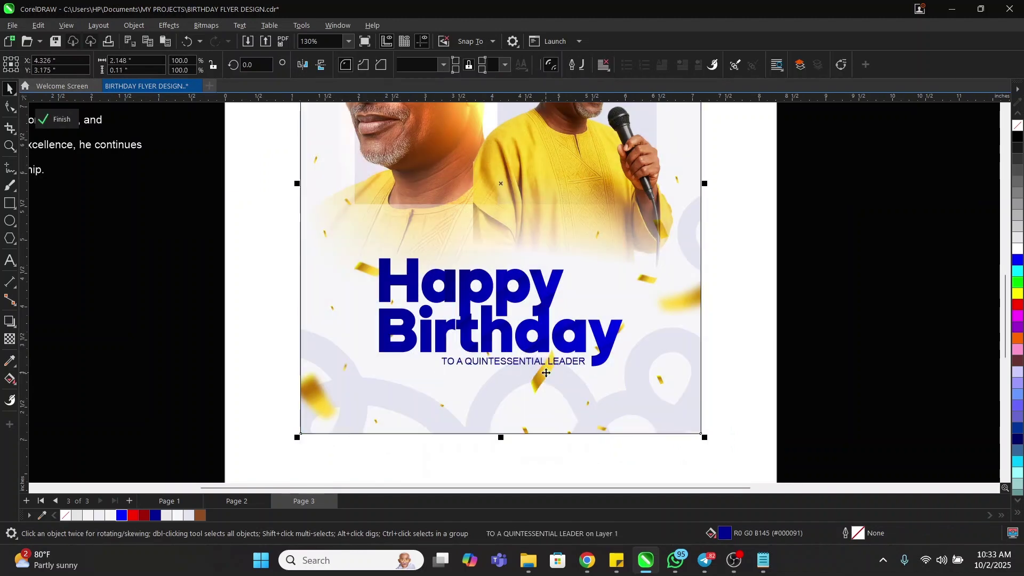
pyautogui.click(545, 376)
pyautogui.scroll(2, 555, 355)
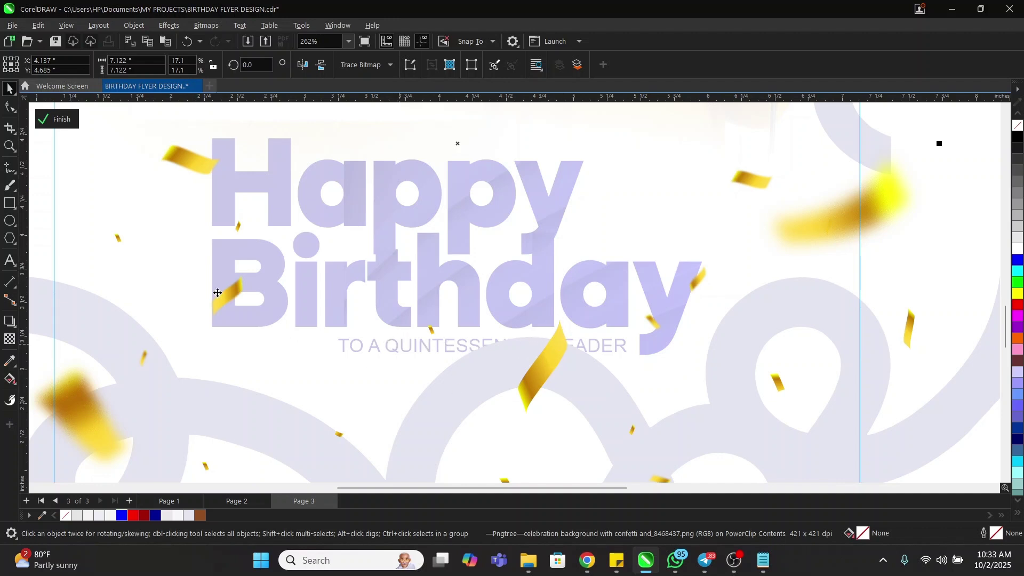
# Erase the gold confetti ribbon over the leader line and finish editing the background PowerClip
pyautogui.click(8, 130)
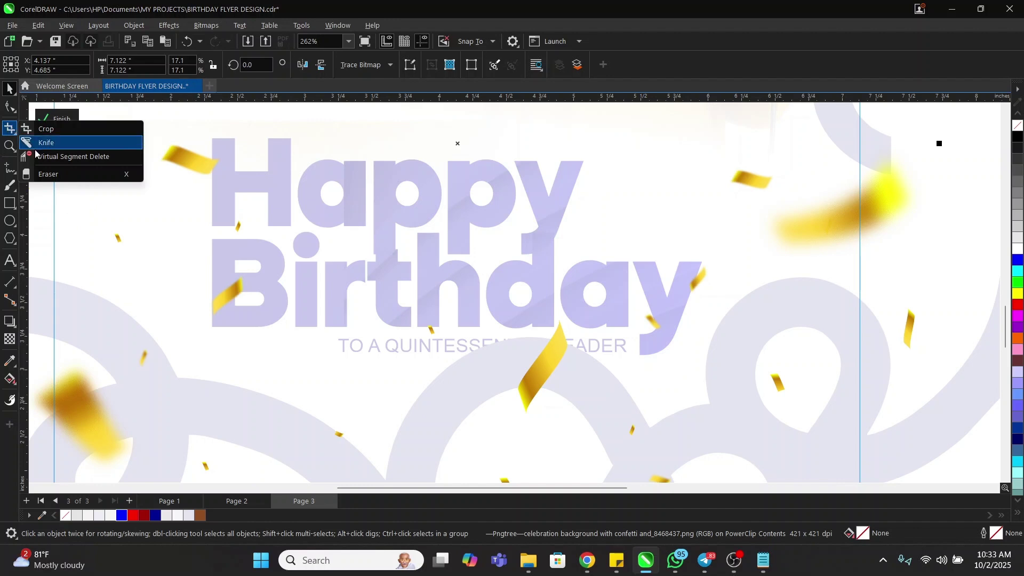
pyautogui.click(51, 174)
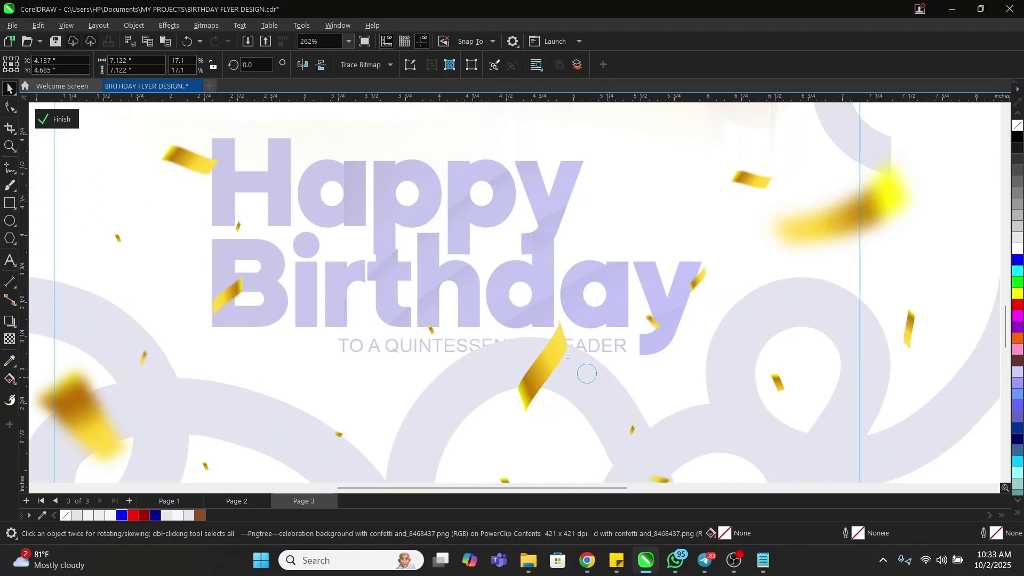
pyautogui.moveTo(562, 344)
pyautogui.mouseDown()
pyautogui.moveTo(543, 374)
pyautogui.moveTo(538, 364)
pyautogui.moveTo(526, 375)
pyautogui.moveTo(533, 404)
pyautogui.moveTo(541, 386)
pyautogui.moveTo(530, 387)
pyautogui.moveTo(549, 368)
pyautogui.mouseUp()
pyautogui.scroll(-3, 459, 299)
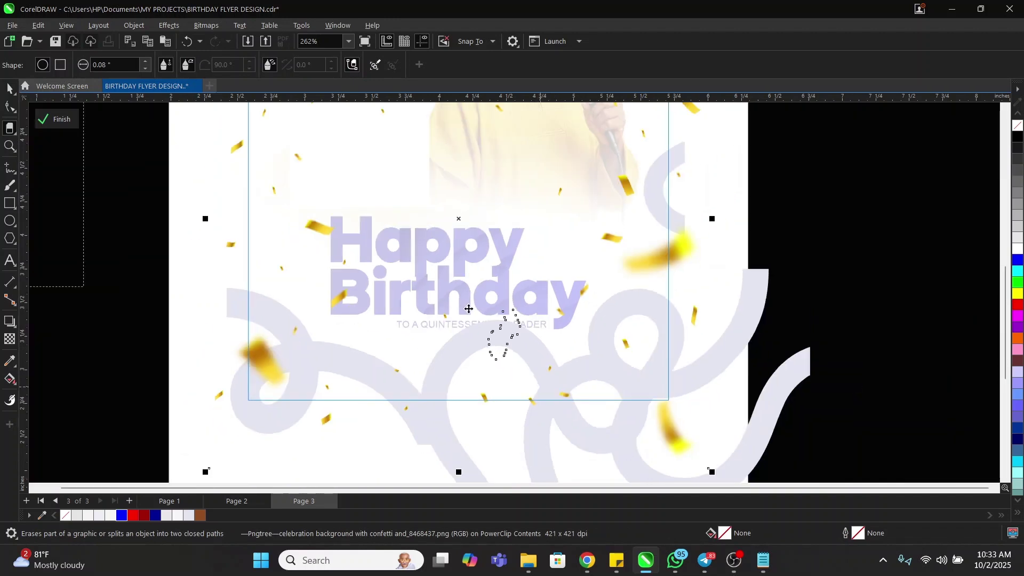
pyautogui.keyDown('ctrl'); pyautogui.click(809, 355); pyautogui.keyUp('ctrl')
pyautogui.scroll(3, 512, 336)
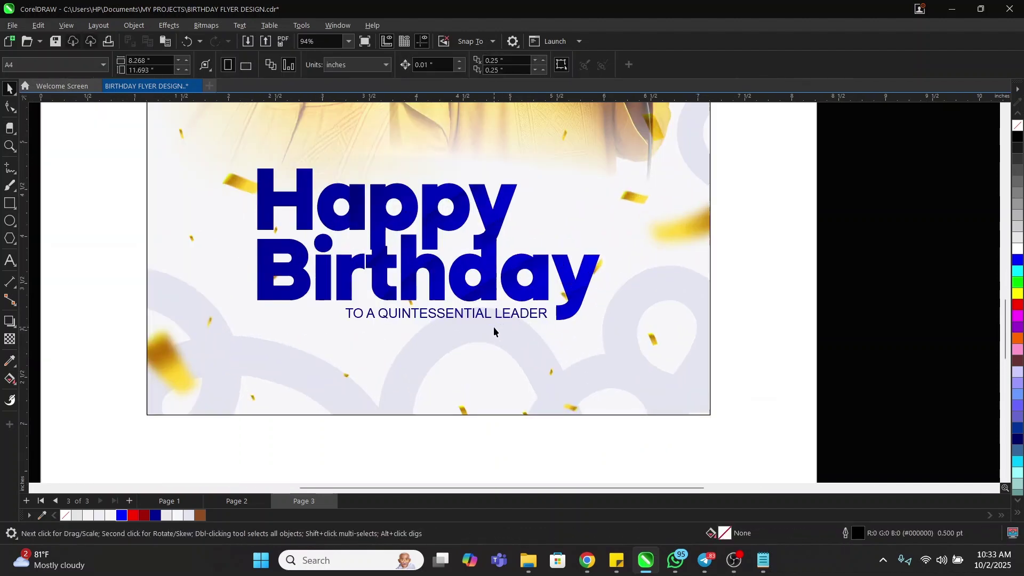
# Make the TO A QUINTESSENTIAL LEADER line black Avenir LT Std 55 Roman, nudged right under Birthday
pyautogui.click(495, 318)
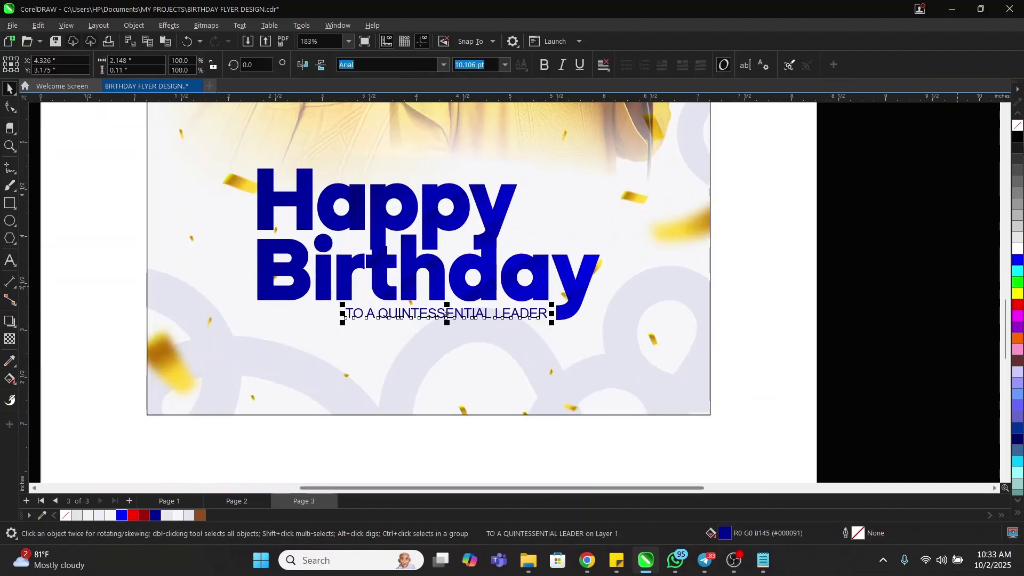
pyautogui.click(1018, 137)
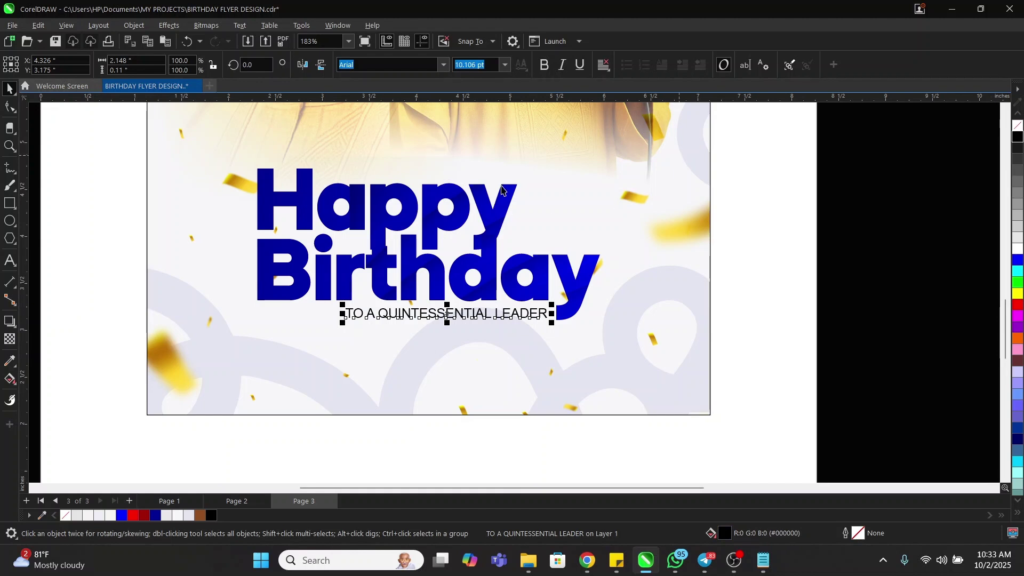
pyautogui.click(442, 65)
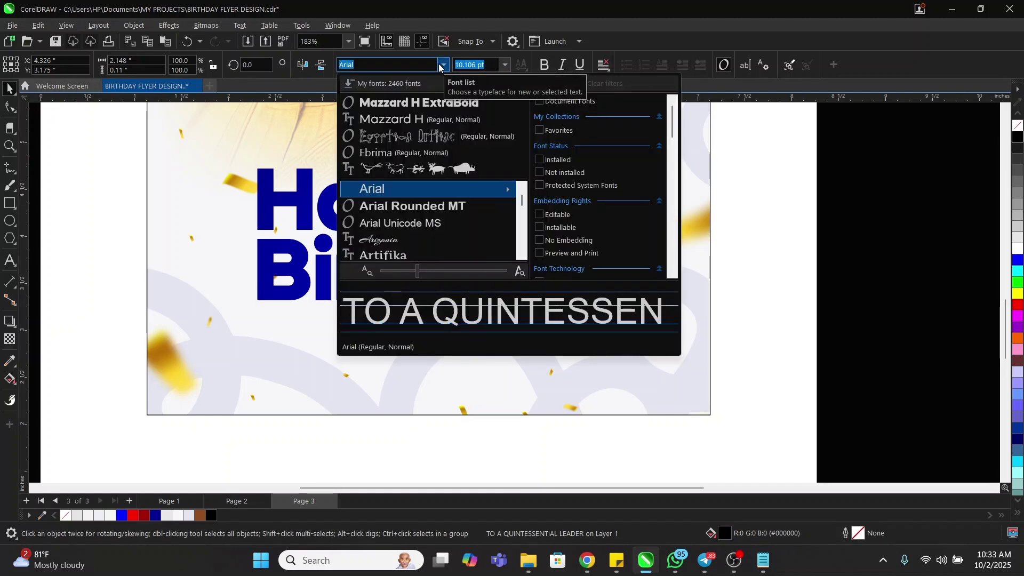
pyautogui.scroll(-4, 422, 213)
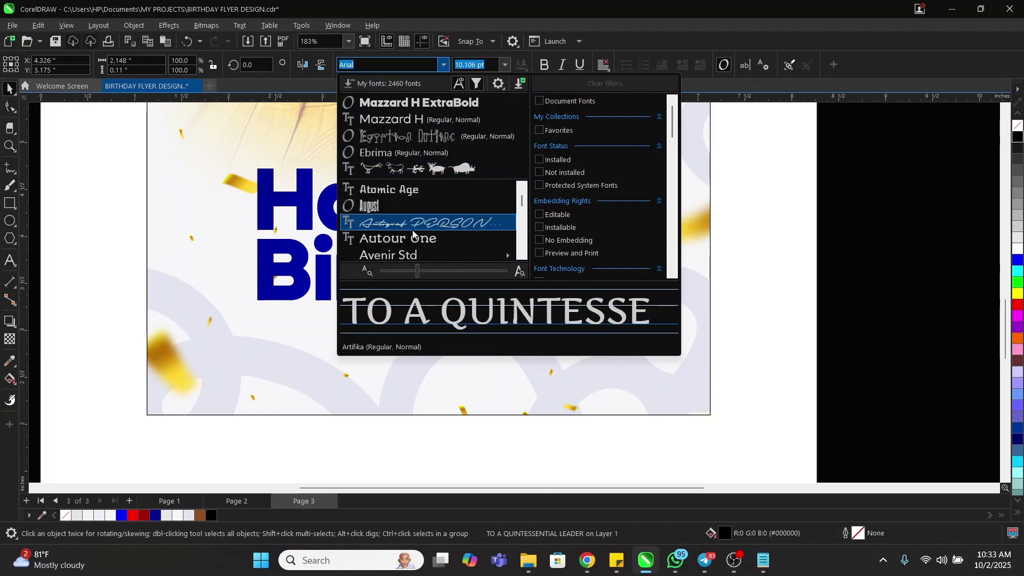
pyautogui.moveTo(408, 254)
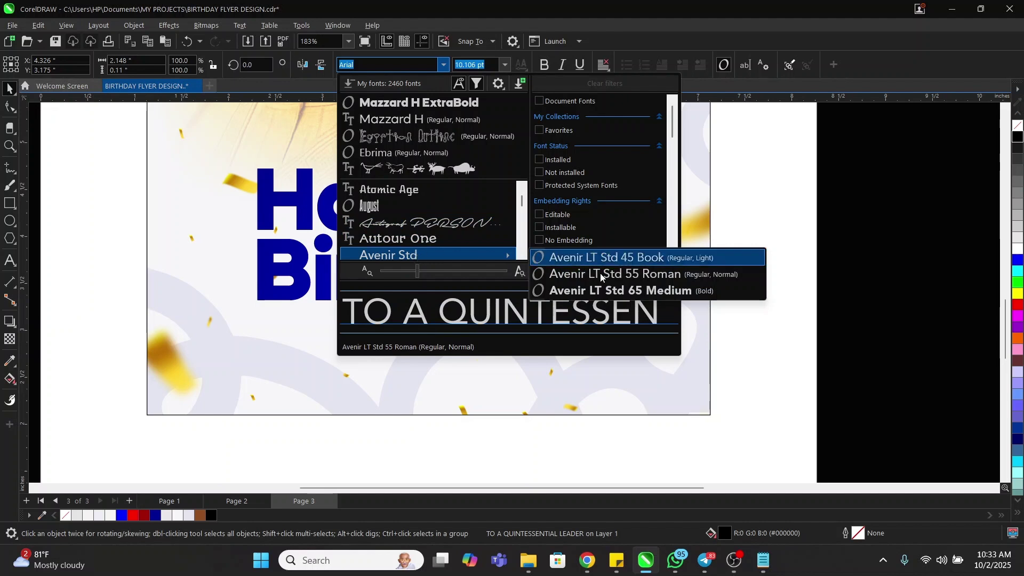
pyautogui.click(646, 281)
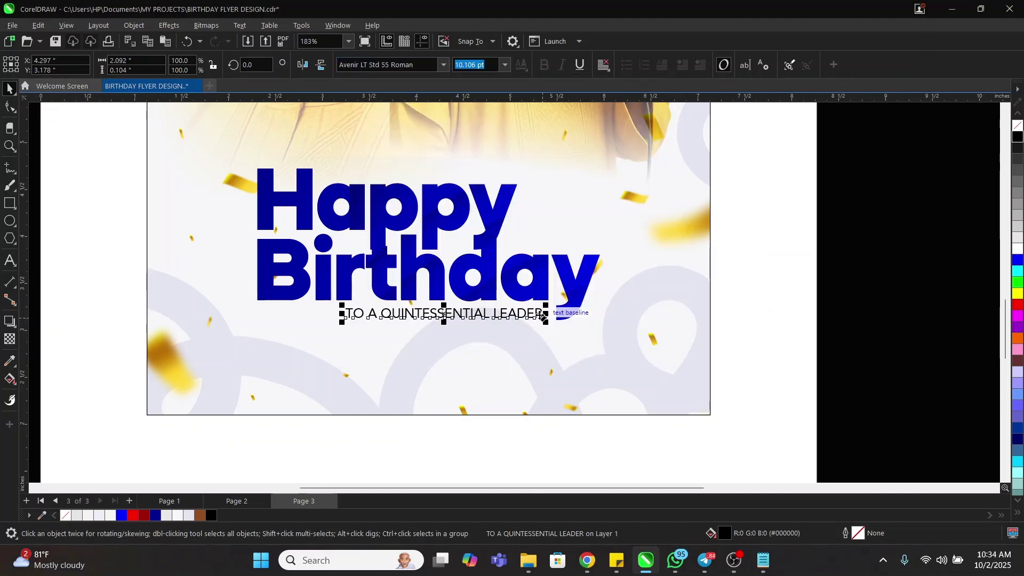
pyautogui.moveTo(542, 317); pyautogui.dragTo(547, 318)
pyautogui.press('z')
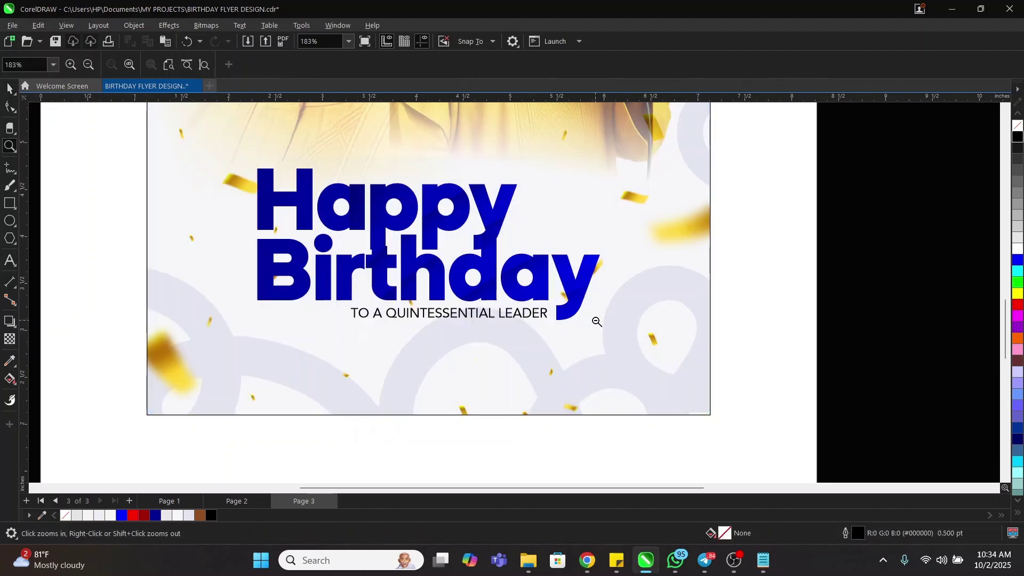
pyautogui.rightClick(596, 321)
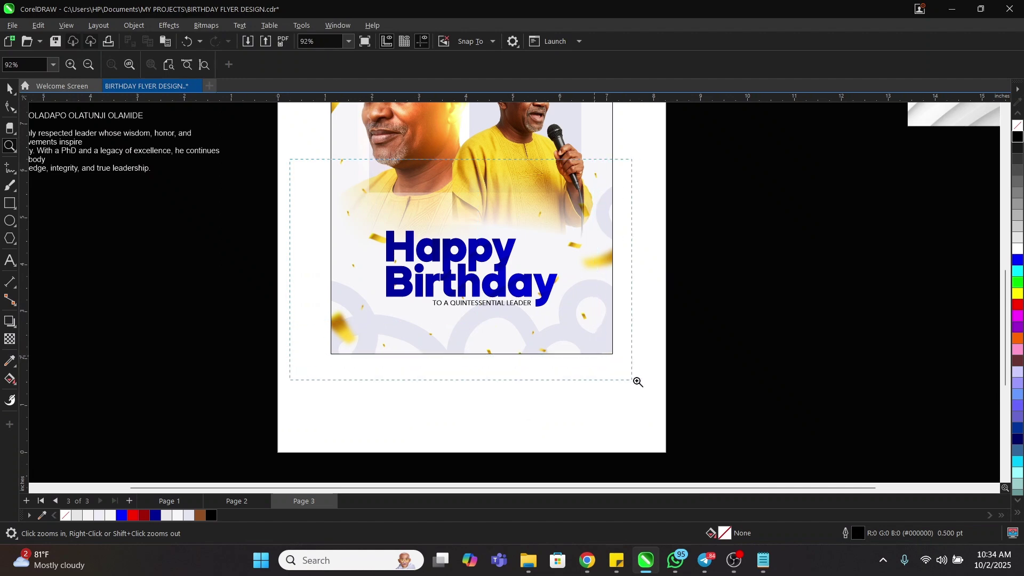
# Draw a rectangle of about 0.84 by 0.98 inches beside the word Happy
pyautogui.moveTo(638, 382); pyautogui.dragTo(638, 382)
pyautogui.press('space')
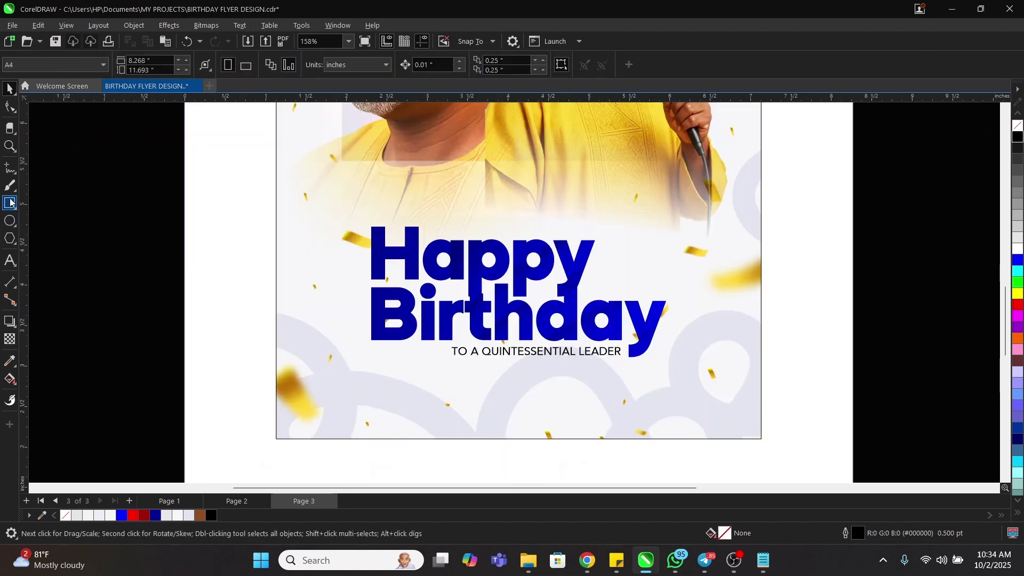
pyautogui.click(11, 202)
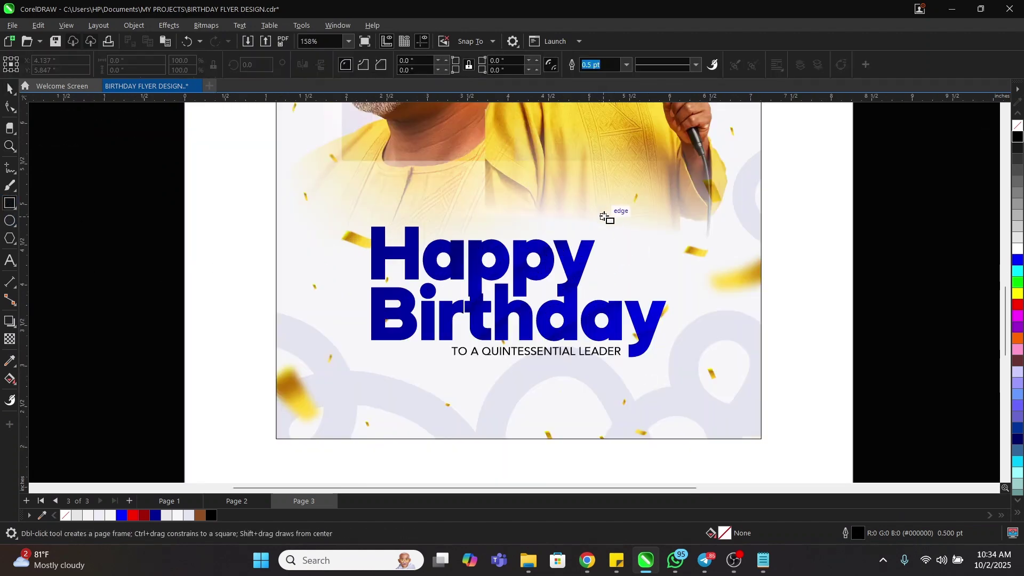
pyautogui.moveTo(603, 220); pyautogui.dragTo(669, 296)
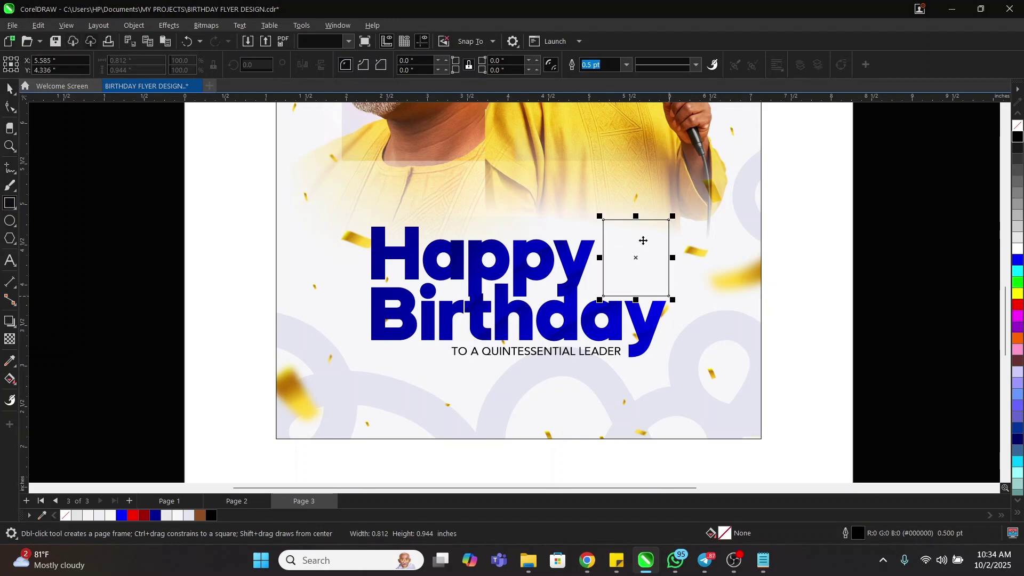
pyautogui.scroll(3, 642, 237)
pyautogui.moveTo(560, 194); pyautogui.dragTo(557, 195)
pyautogui.press('space')
pyautogui.moveTo(651, 251); pyautogui.dragTo(637, 264)
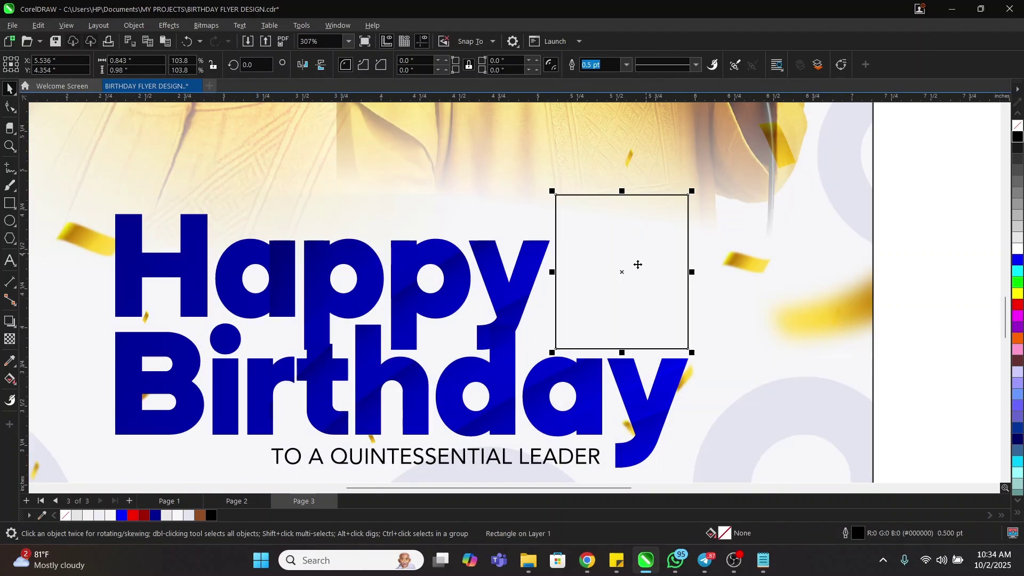
pyautogui.scroll(-3, 635, 263)
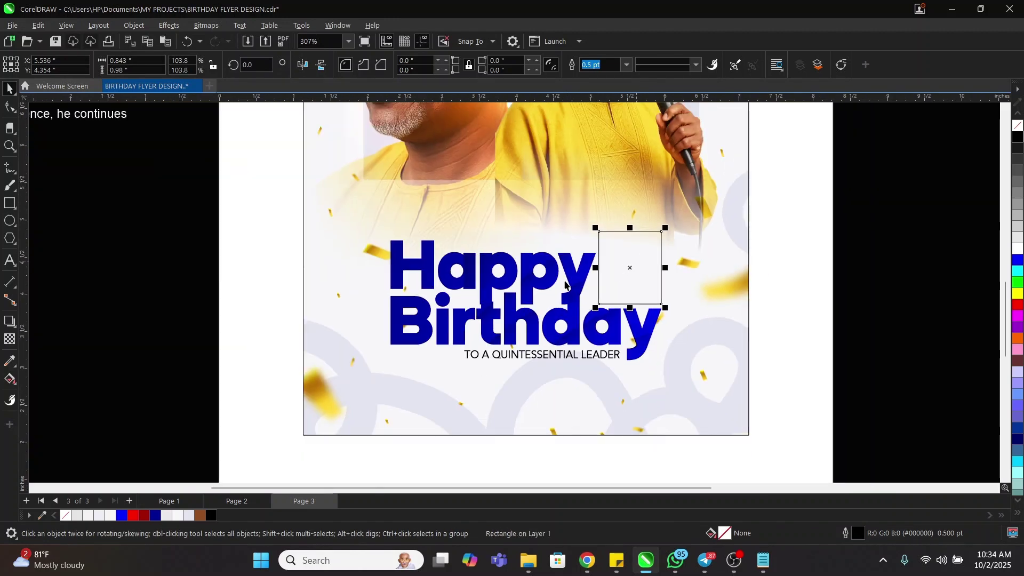
# Fill the rectangle with a top-to-bottom red to dark red gradient and remove its outline
pyautogui.click(9, 378)
pyautogui.scroll(2, 585, 293)
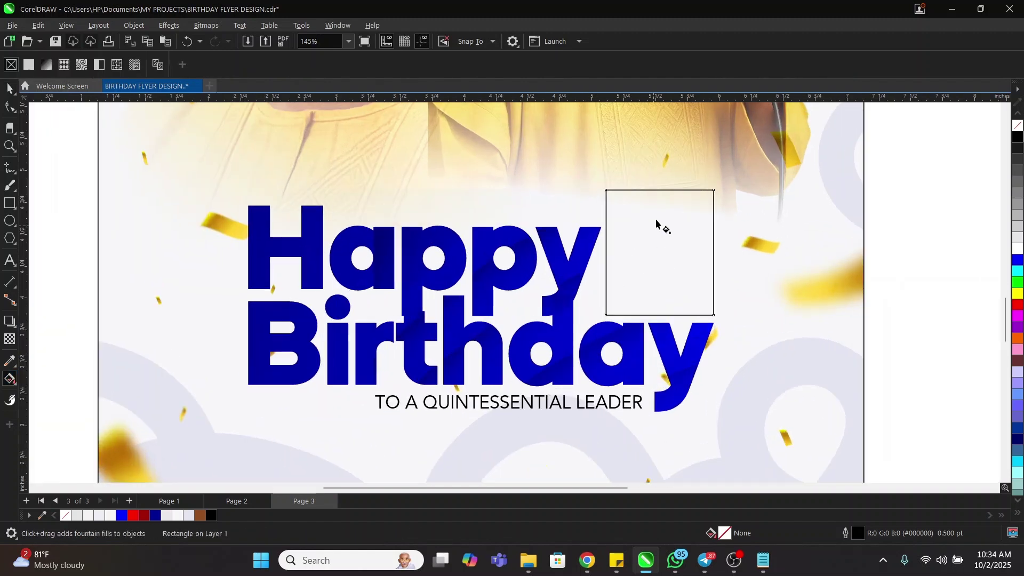
pyautogui.moveTo(654, 192); pyautogui.dragTo(655, 315)
pyautogui.click(143, 515)
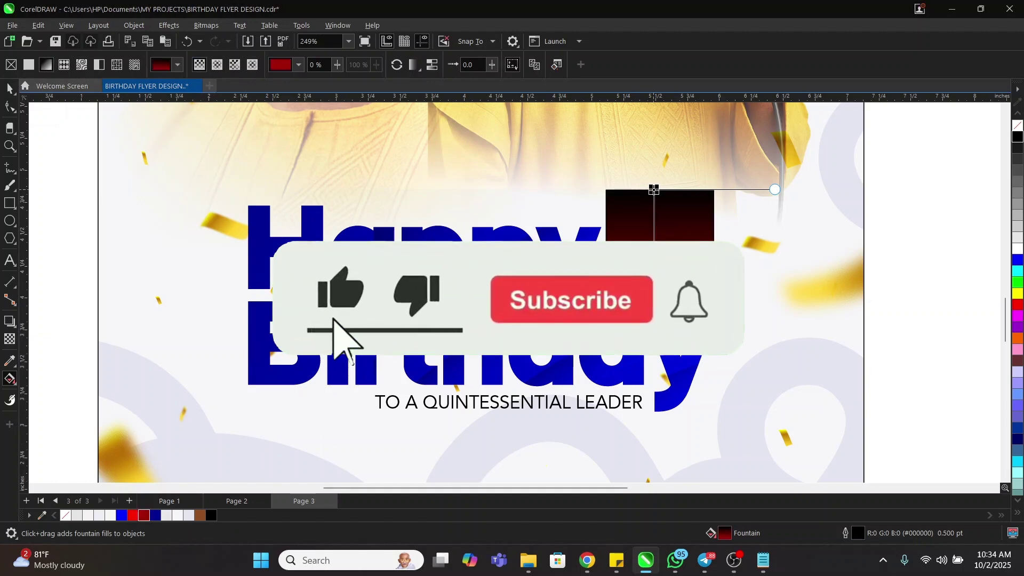
pyautogui.click(133, 515)
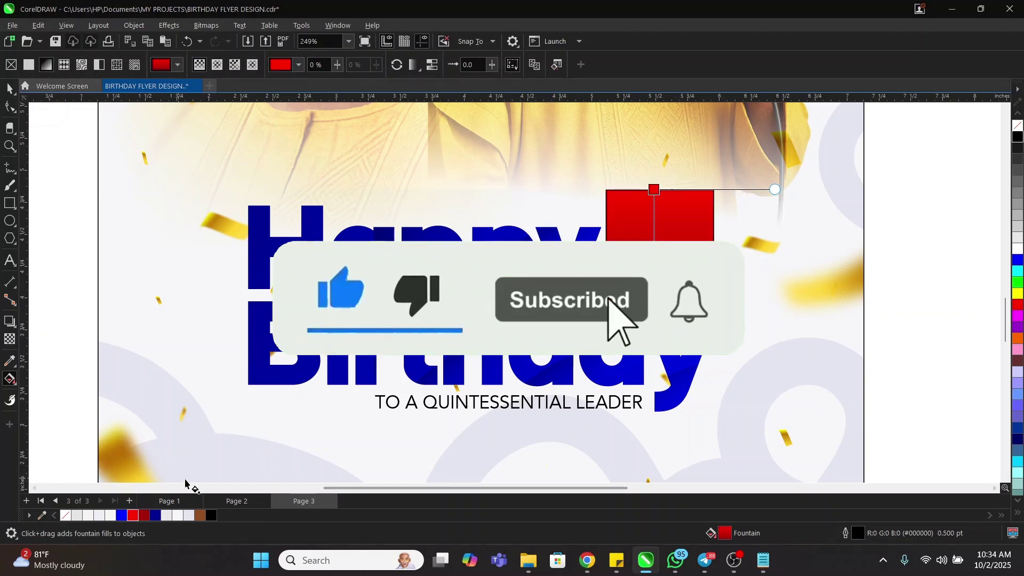
pyautogui.press('space')
pyautogui.rightClick(66, 517)
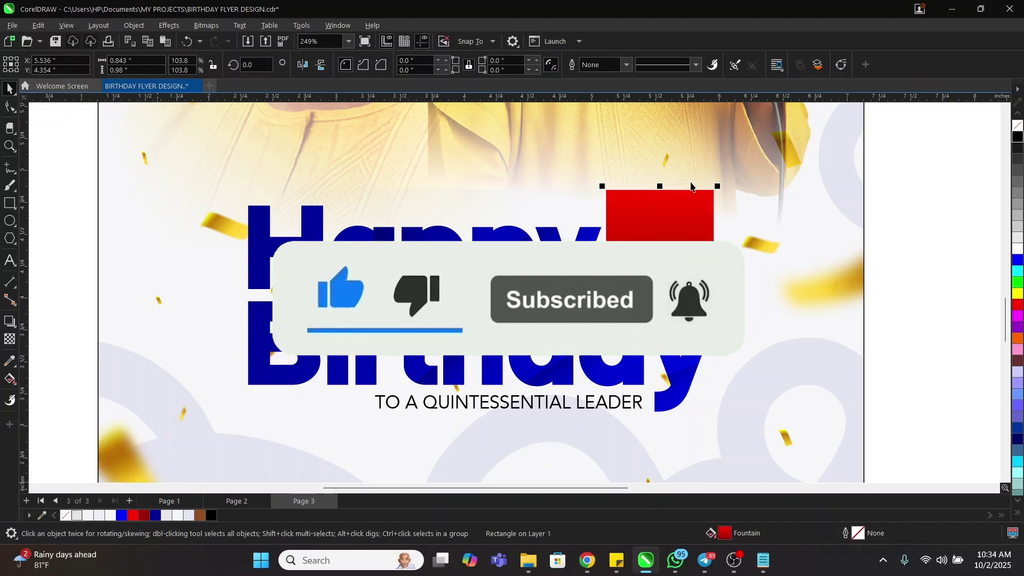
# Round the rectangle's corners to 0.145 inches
pyautogui.click(11, 105)
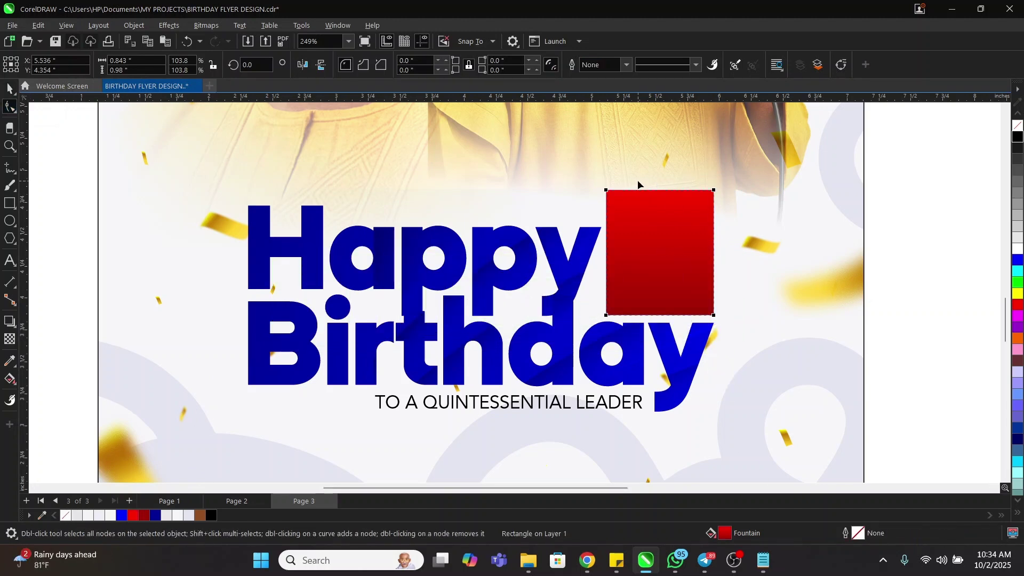
pyautogui.moveTo(608, 190); pyautogui.dragTo(612, 210)
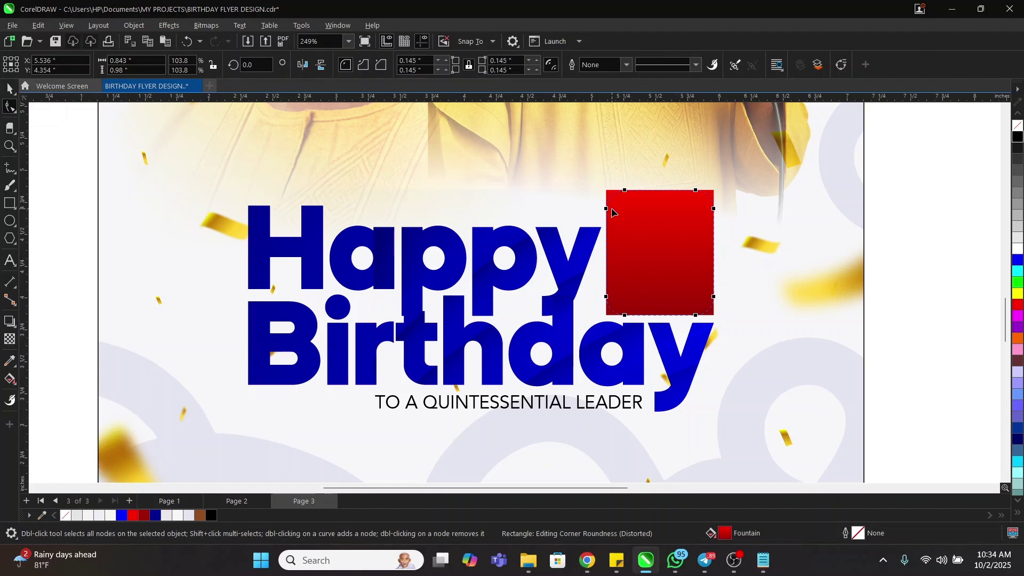
pyautogui.scroll(-5, 650, 228)
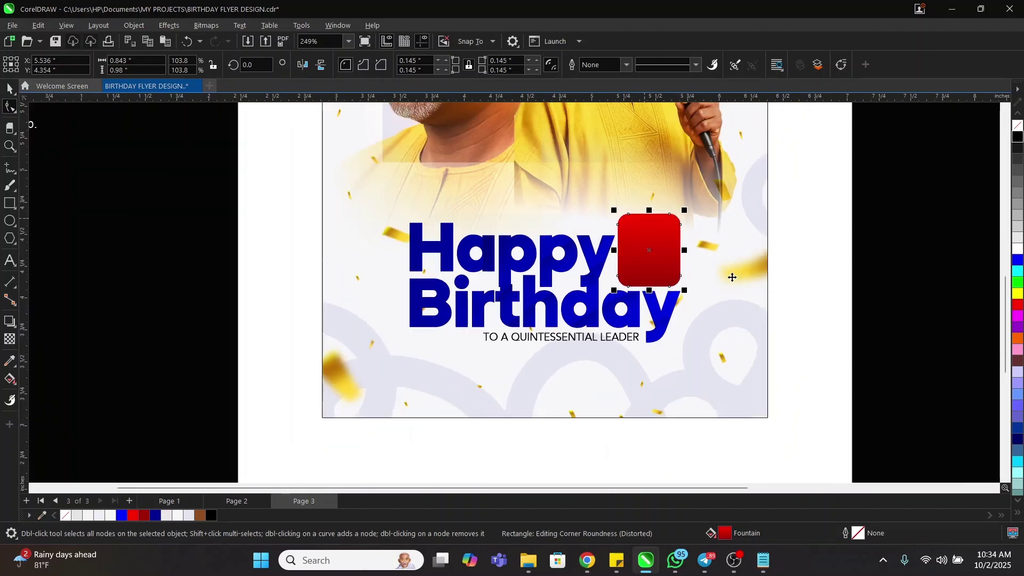
pyautogui.press('space')
pyautogui.click(411, 334)
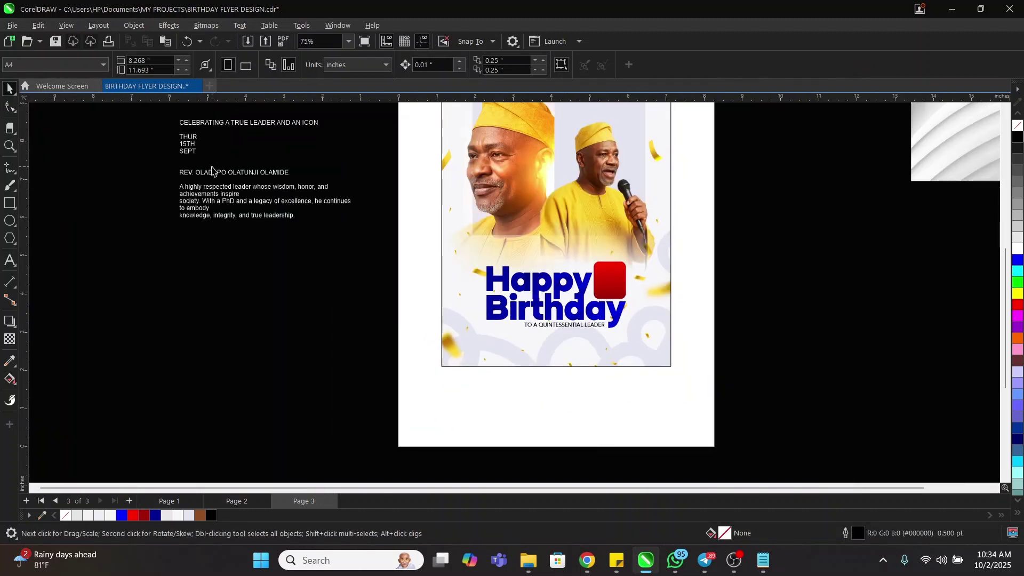
# Cut the honoree's name line out of the side text block
pyautogui.click(212, 170)
pyautogui.moveTo(306, 132); pyautogui.dragTo(314, 188)
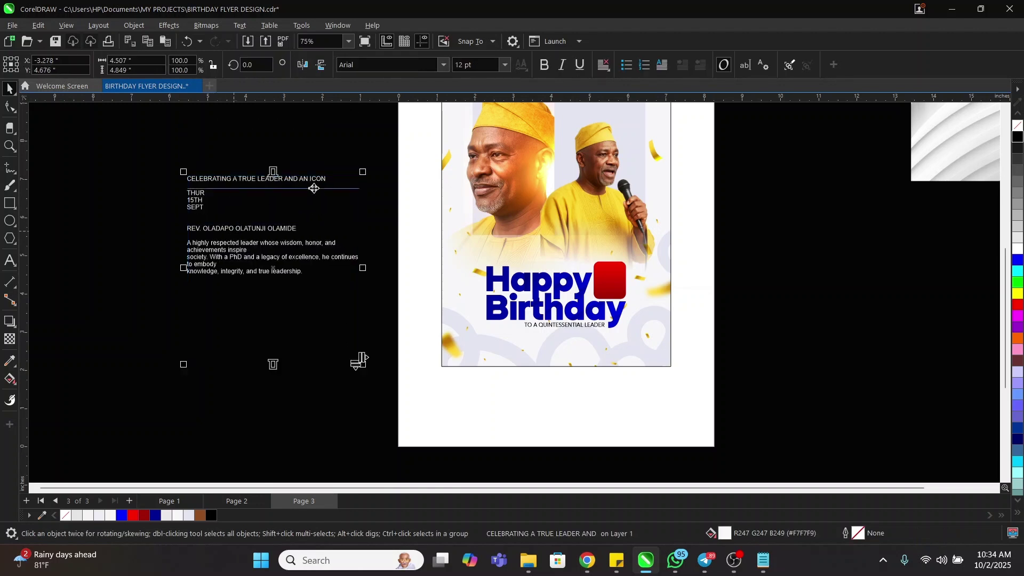
pyautogui.scroll(1, 405, 254)
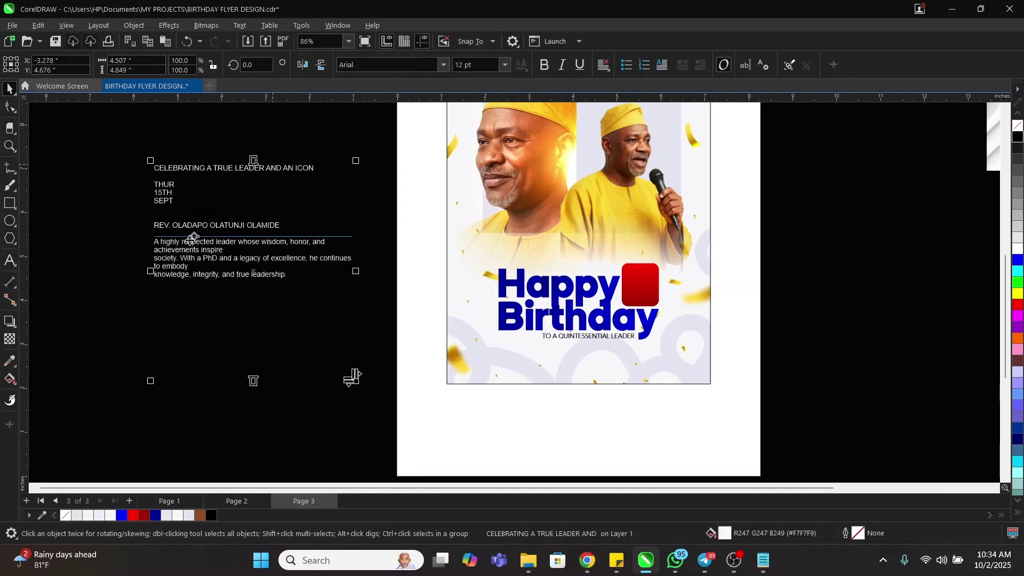
pyautogui.doubleClick(216, 224)
pyautogui.click(293, 225)
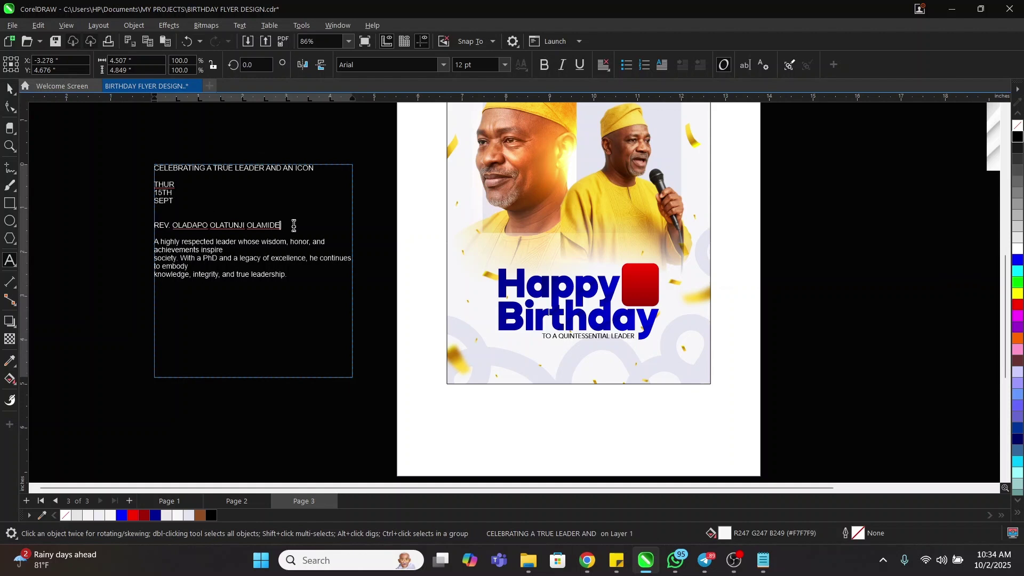
pyautogui.keyDown('shift'); pyautogui.click(160, 224); pyautogui.keyUp('shift')
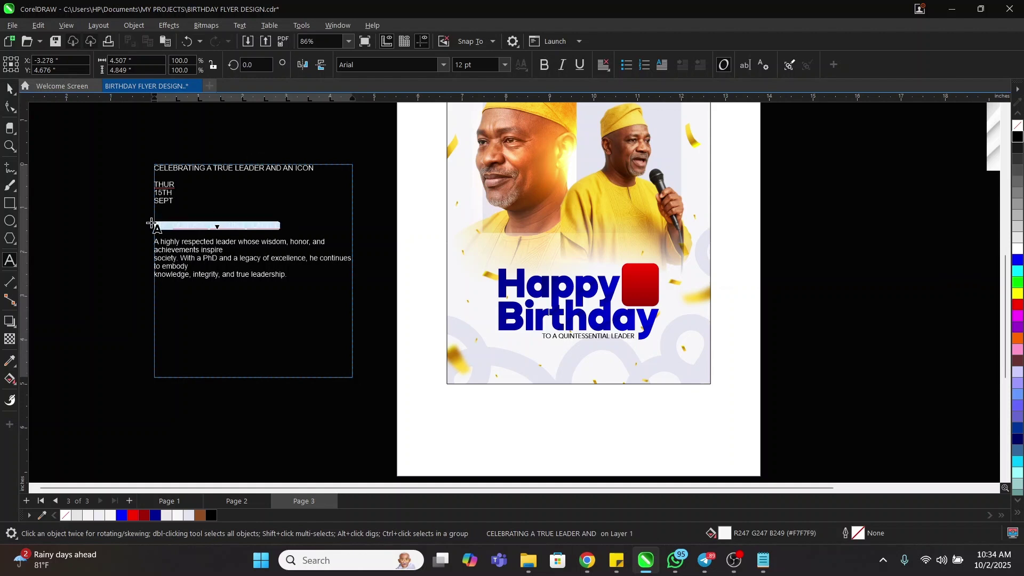
pyautogui.press('Delete')
pyautogui.press('Escape')
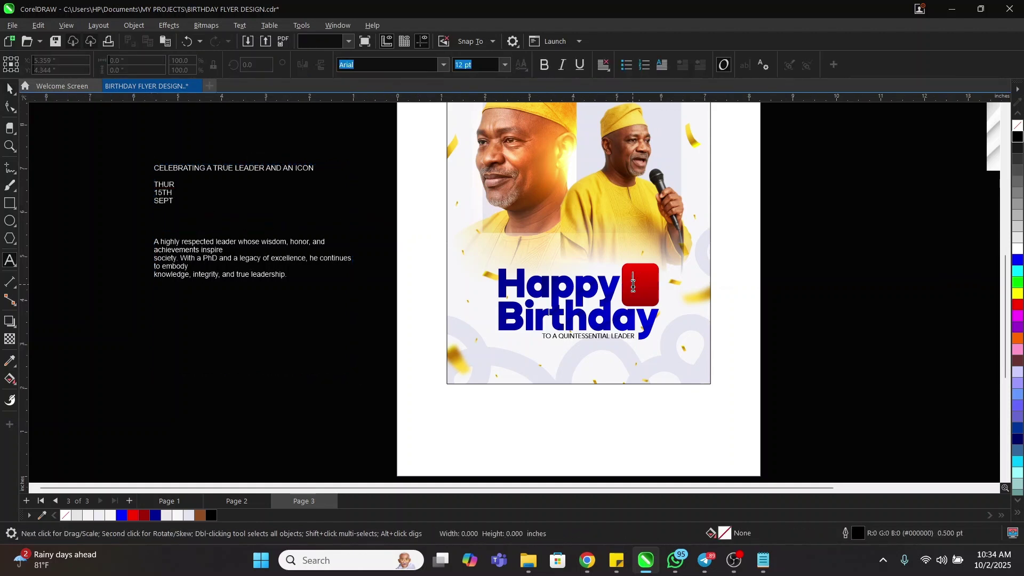
# Paste the name line over the red square and set it in Campton Book
pyautogui.click(633, 285)
pyautogui.press('z')
pyautogui.moveTo(594, 239); pyautogui.dragTo(736, 325)
pyautogui.press('space')
pyautogui.moveTo(470, 309); pyautogui.dragTo(456, 313)
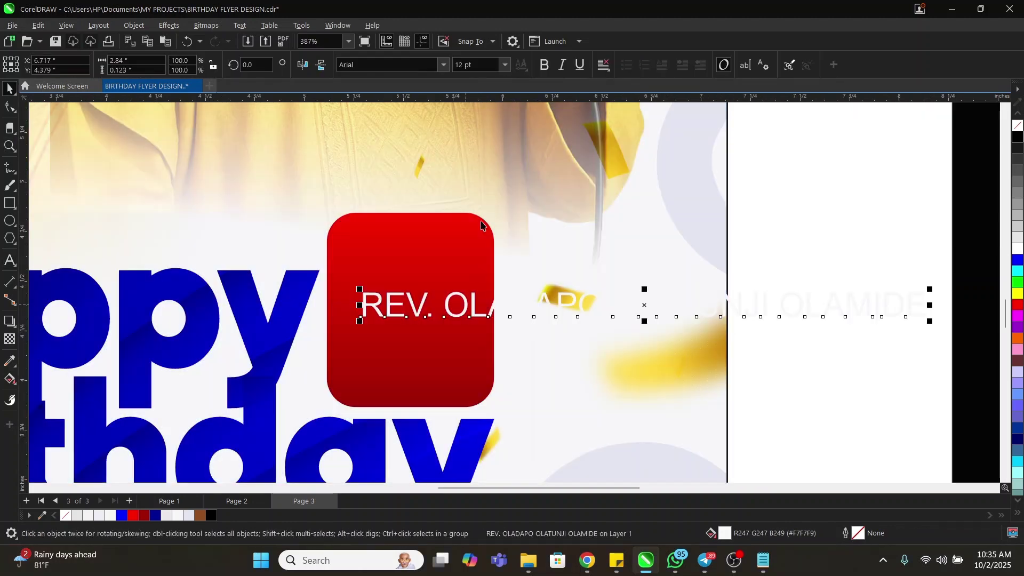
pyautogui.write('Ca')
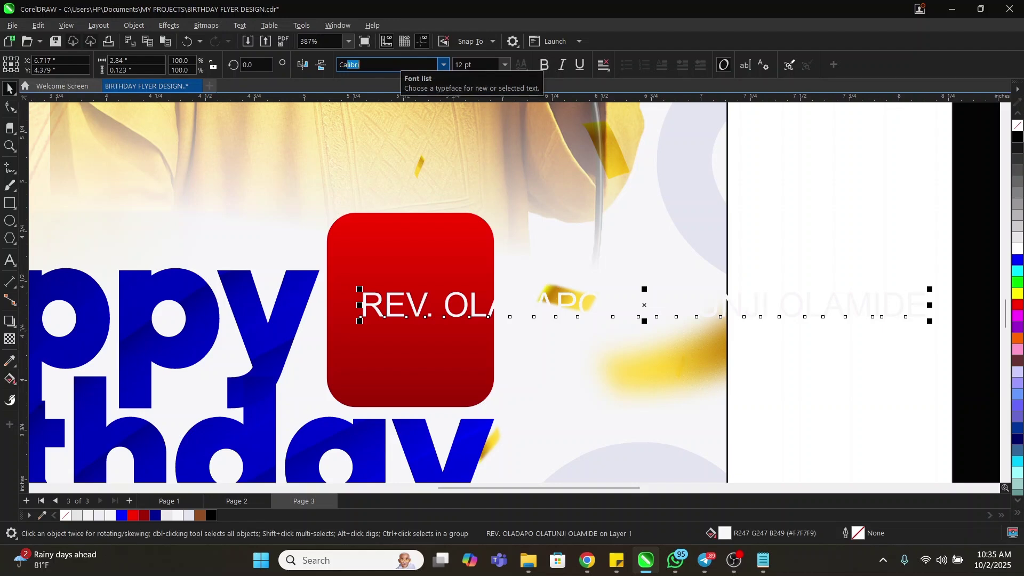
pyautogui.write('mpton Book')
pyautogui.press('Return')
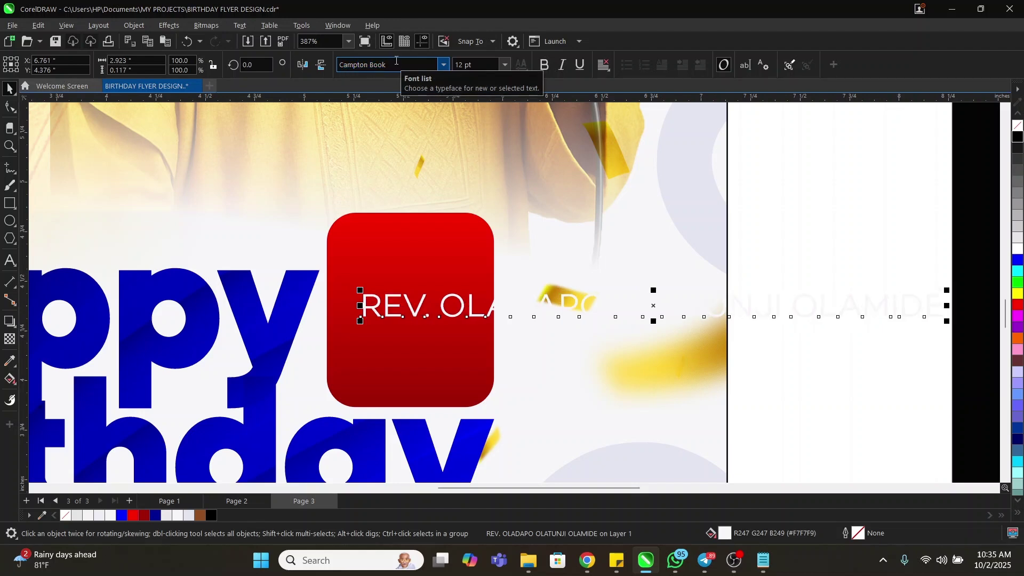
pyautogui.click(440, 307)
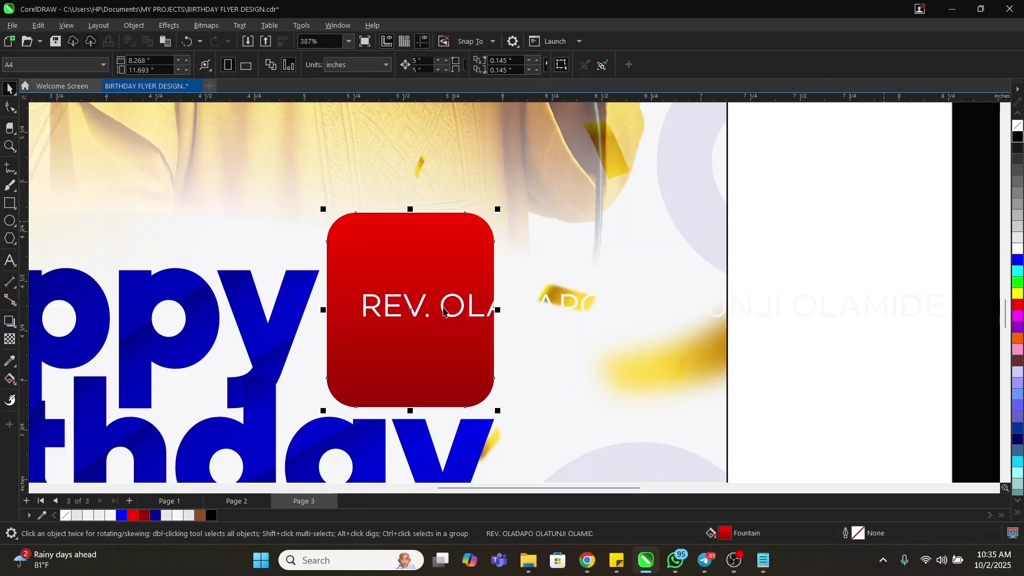
# Break the name onto a second line, move it up-left and shrink it to about 8 pt
pyautogui.click(444, 309)
pyautogui.doubleClick(443, 307)
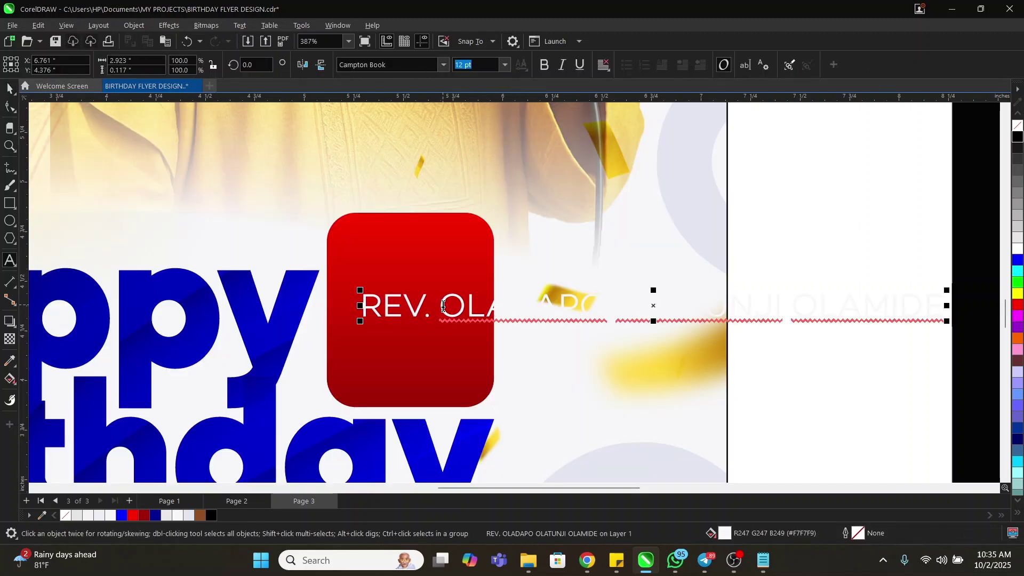
pyautogui.press('Return')
pyautogui.press('Escape')
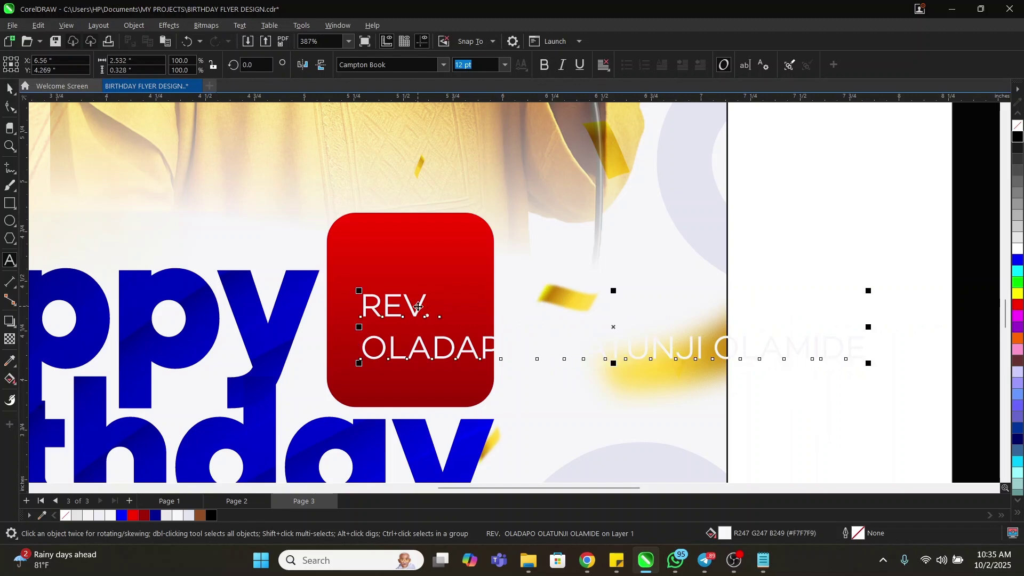
pyautogui.moveTo(417, 304); pyautogui.dragTo(406, 279)
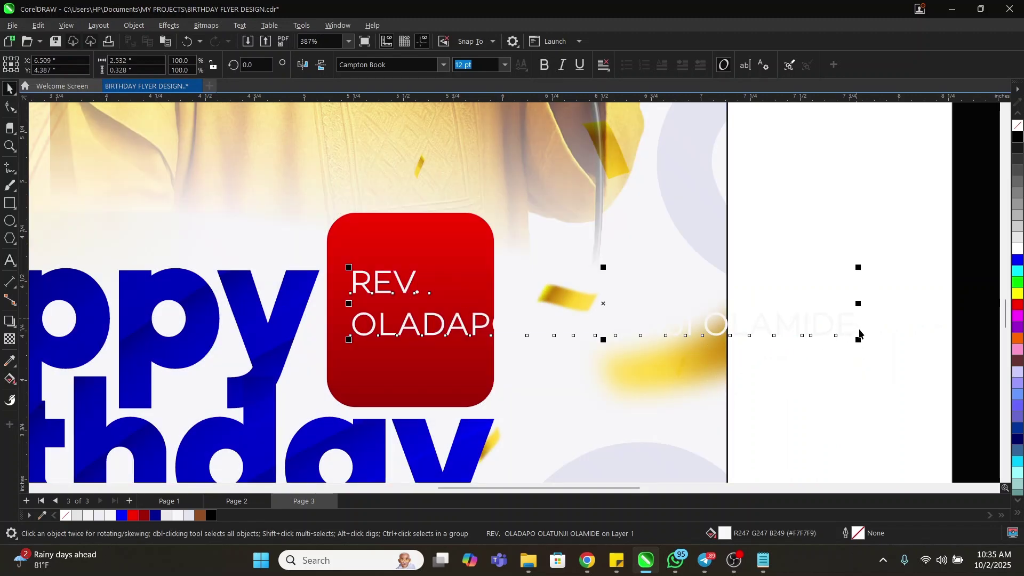
pyautogui.moveTo(862, 340); pyautogui.dragTo(703, 378)
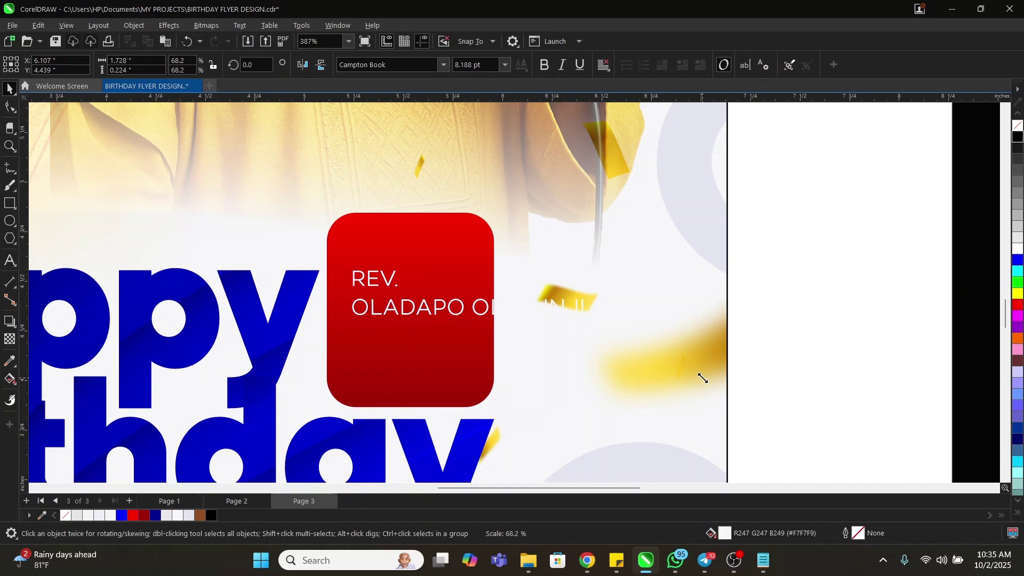
# Split the remaining name words onto third and fourth lines, tightening line and letter spacing
pyautogui.doubleClick(474, 306)
pyautogui.press('Return')
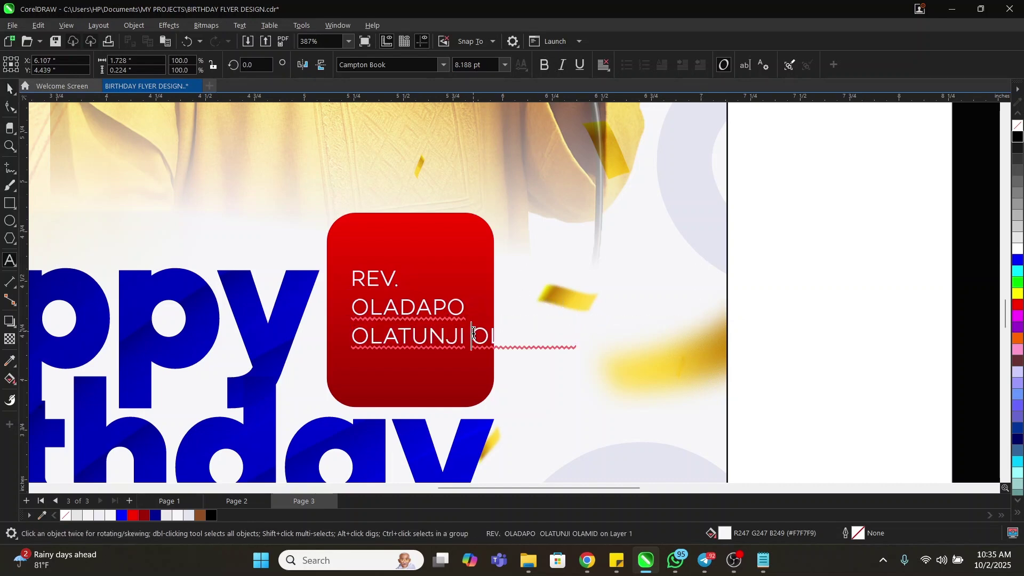
pyautogui.press('Return')
pyautogui.press('Escape')
pyautogui.scroll(2, 432, 341)
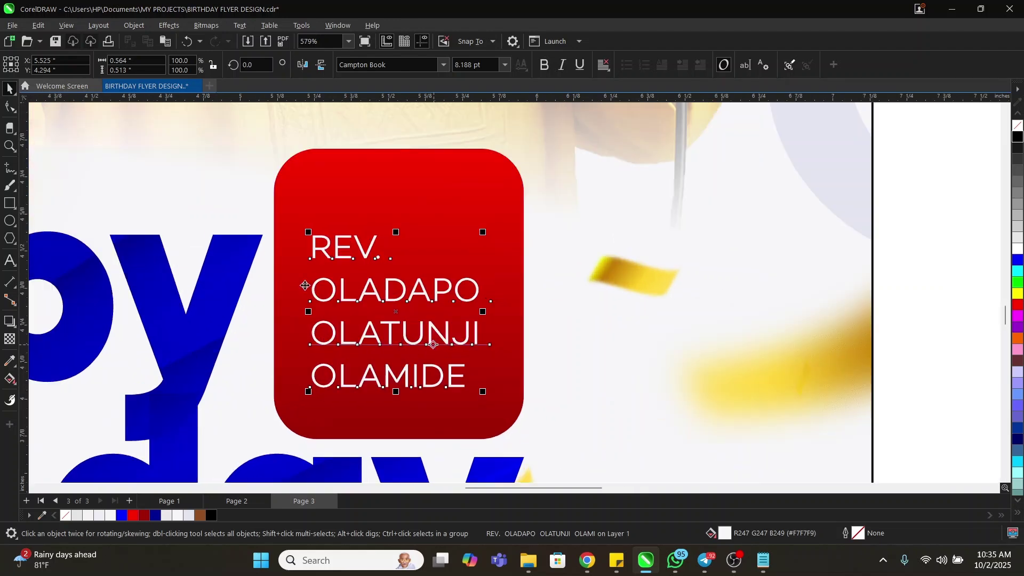
pyautogui.click(10, 105)
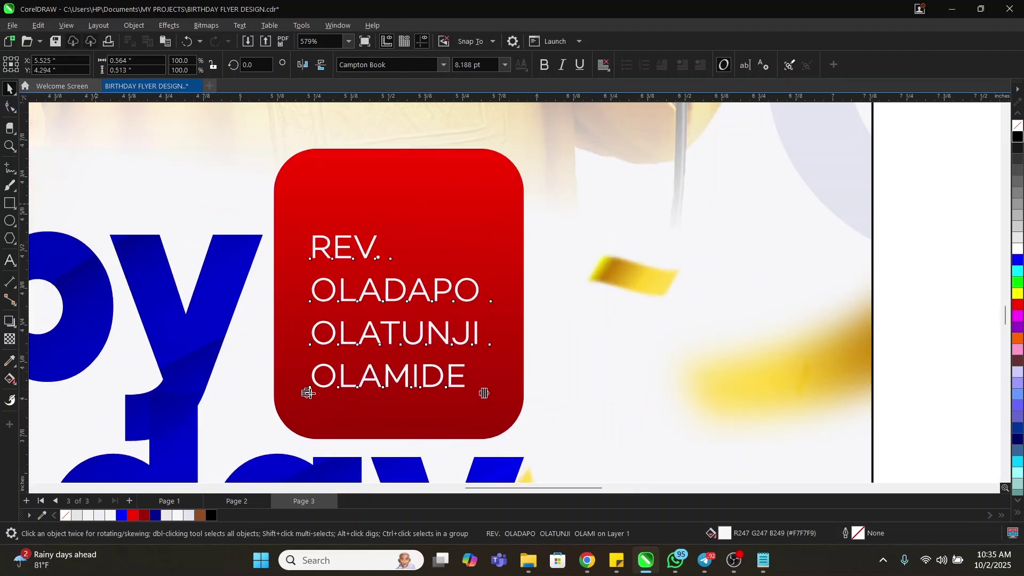
pyautogui.click(9, 105)
pyautogui.moveTo(306, 393); pyautogui.dragTo(307, 366)
pyautogui.moveTo(483, 369)
pyautogui.mouseDown()
pyautogui.moveTo(456, 375)
pyautogui.moveTo(514, 423)
pyautogui.moveTo(504, 399)
pyautogui.moveTo(314, 349)
pyautogui.mouseUp()
pyautogui.press('space')
# Set the last two name lines in bold Campton Book and enlarge the name block to 10.764 pt
pyautogui.doubleClick(491, 393)
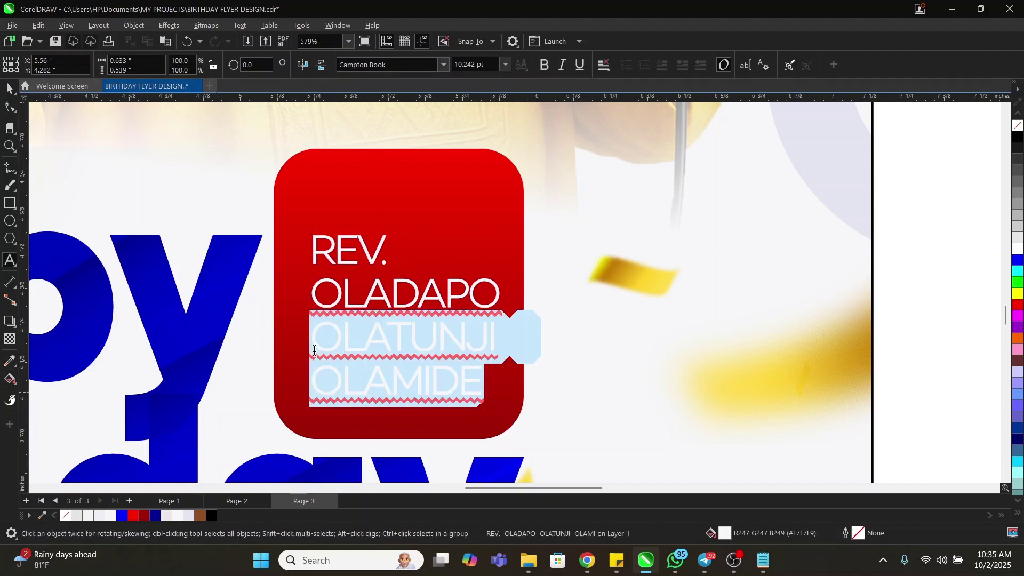
pyautogui.click(444, 65)
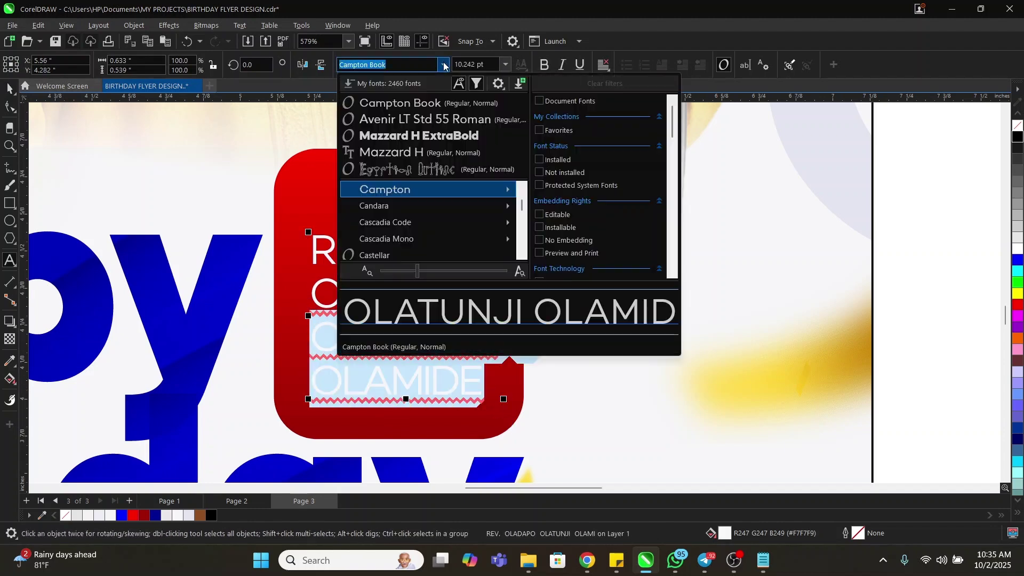
pyautogui.moveTo(431, 190)
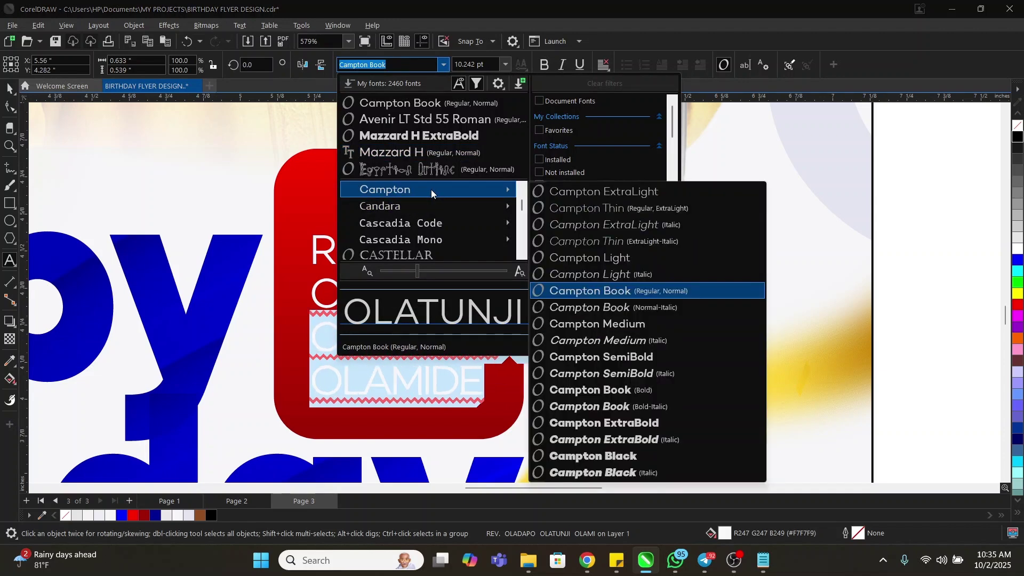
pyautogui.click(625, 391)
pyautogui.hotkey('ctrl', 'space')
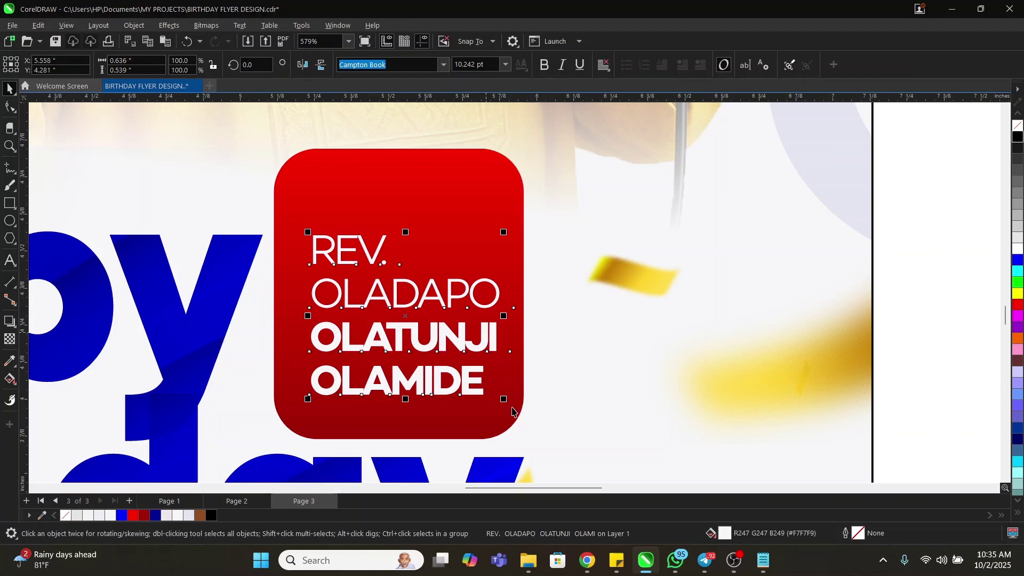
pyautogui.moveTo(504, 401); pyautogui.dragTo(508, 404)
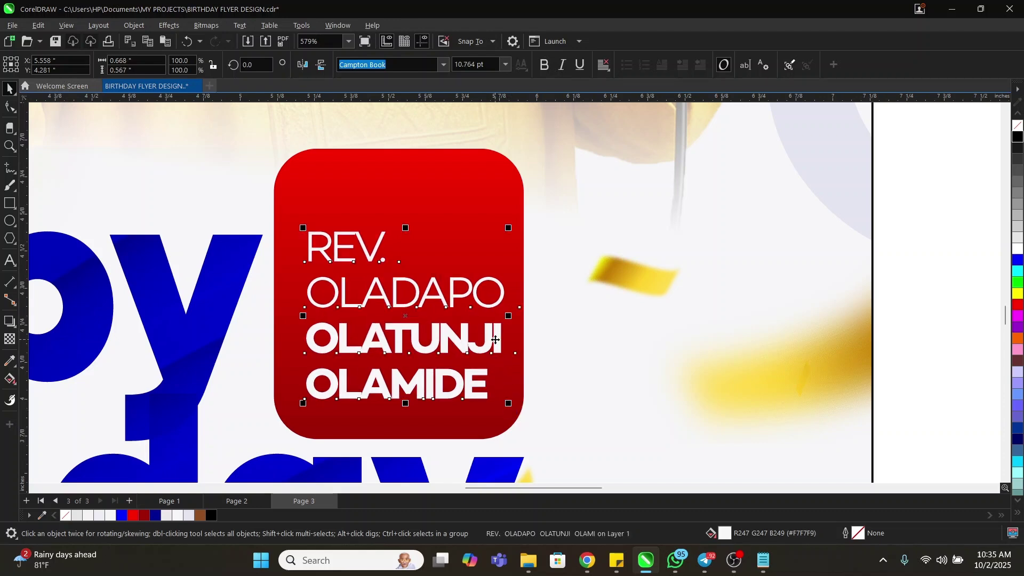
pyautogui.scroll(-4, 489, 339)
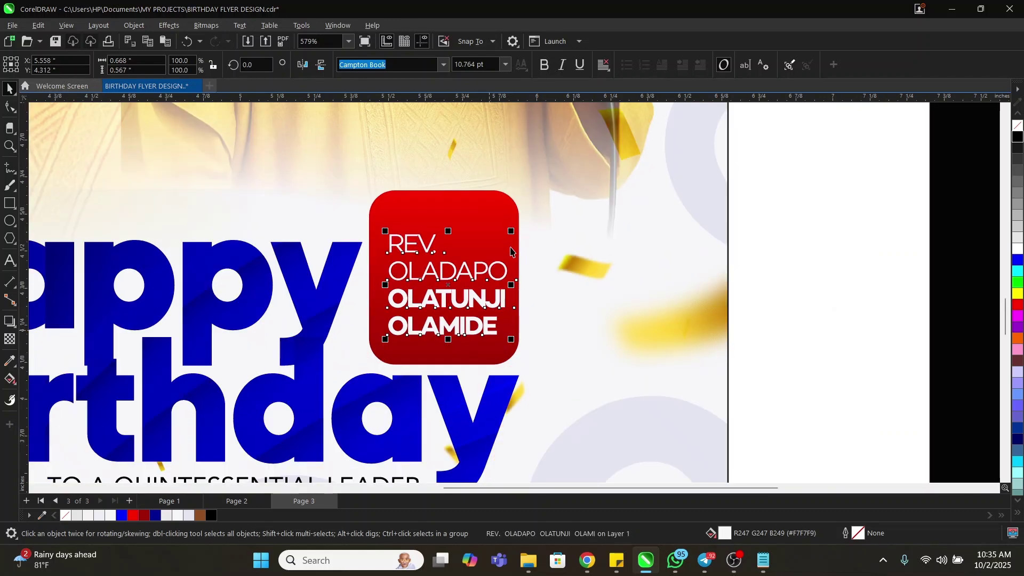
pyautogui.press('Escape')
# Bring the white texture image onto the flyer, shrunk to about 1.59 inches over the name box
pyautogui.scroll(-2, 821, 243)
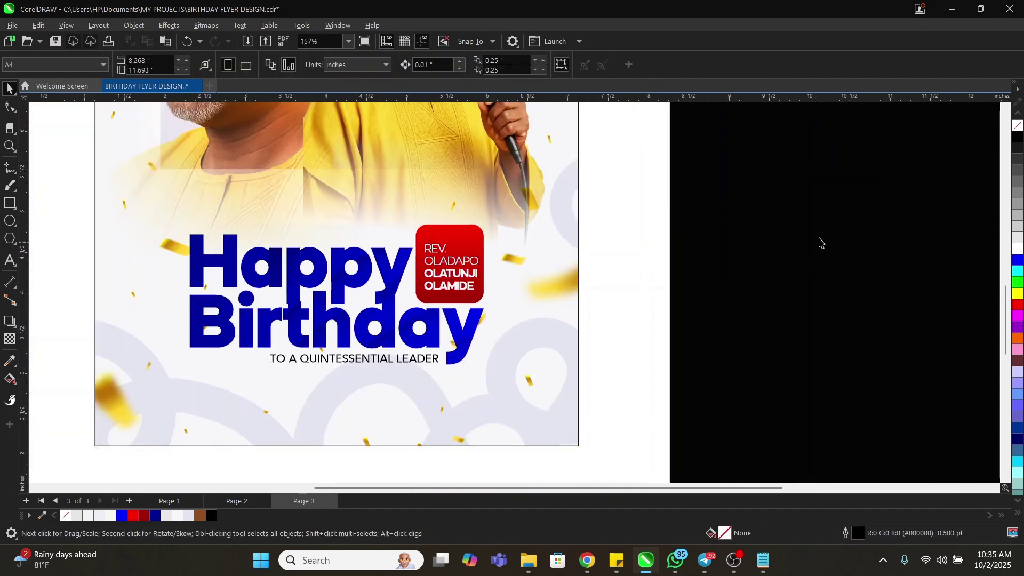
pyautogui.scroll(-2, 772, 198)
pyautogui.moveTo(784, 169); pyautogui.dragTo(459, 306)
pyautogui.scroll(4, 459, 307)
pyautogui.scroll(1, 516, 286)
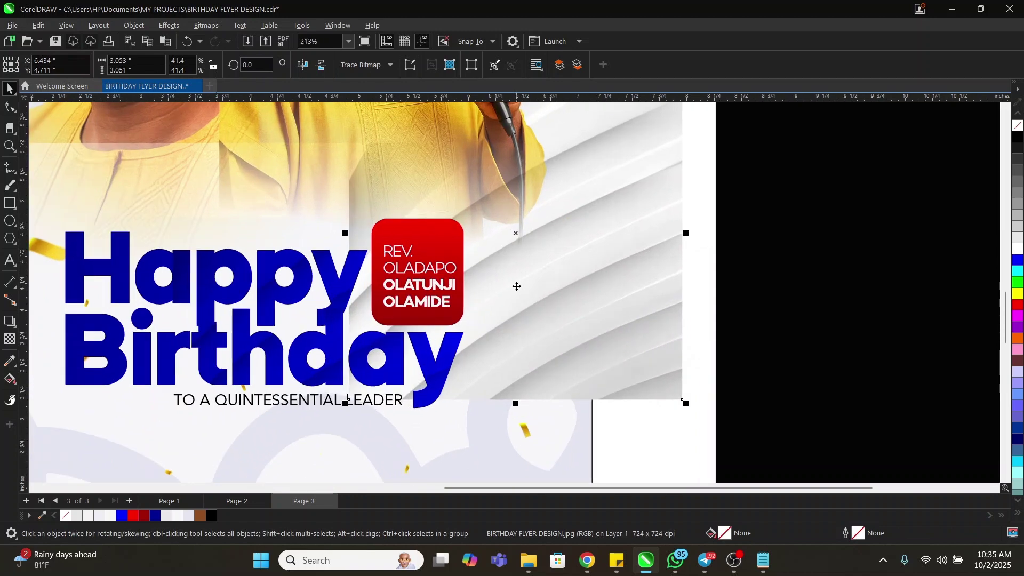
pyautogui.moveTo(538, 276); pyautogui.dragTo(561, 308)
pyautogui.moveTo(698, 422); pyautogui.dragTo(547, 270)
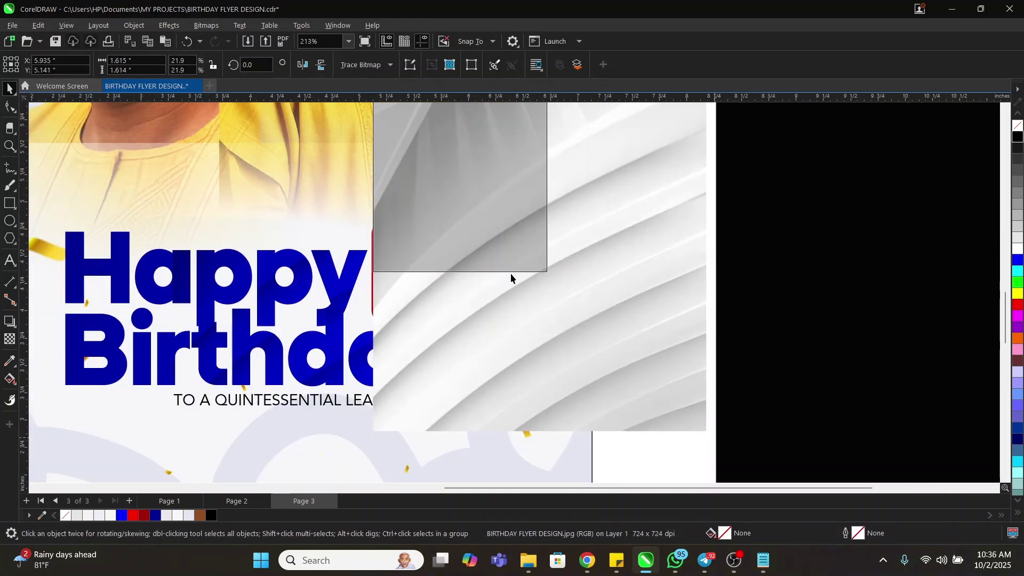
pyautogui.moveTo(432, 230); pyautogui.dragTo(425, 277)
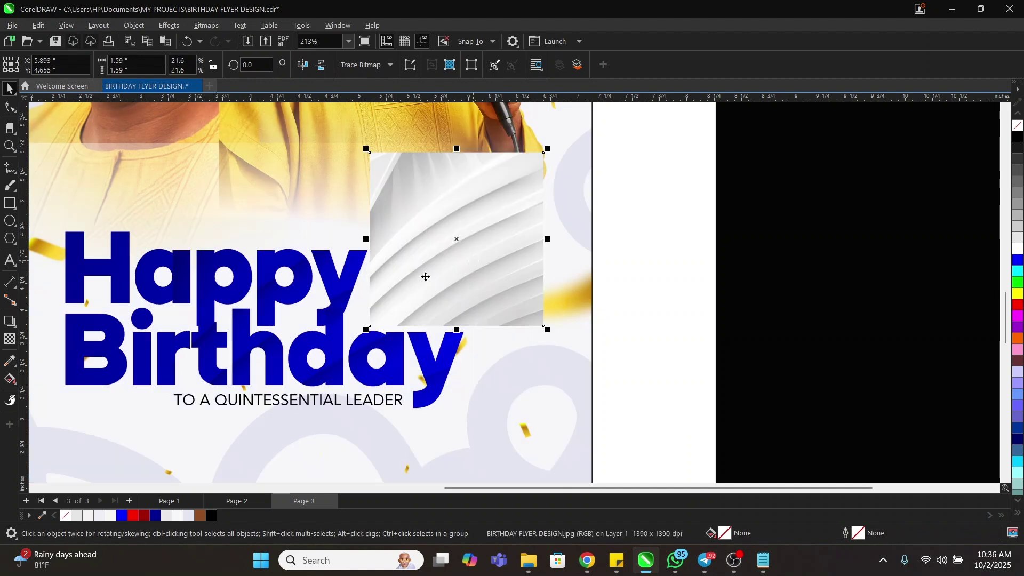
# Try Add then Multiply blend modes on the texture, shrink it to about 82%, and cut it
pyautogui.click(9, 339)
pyautogui.click(168, 66)
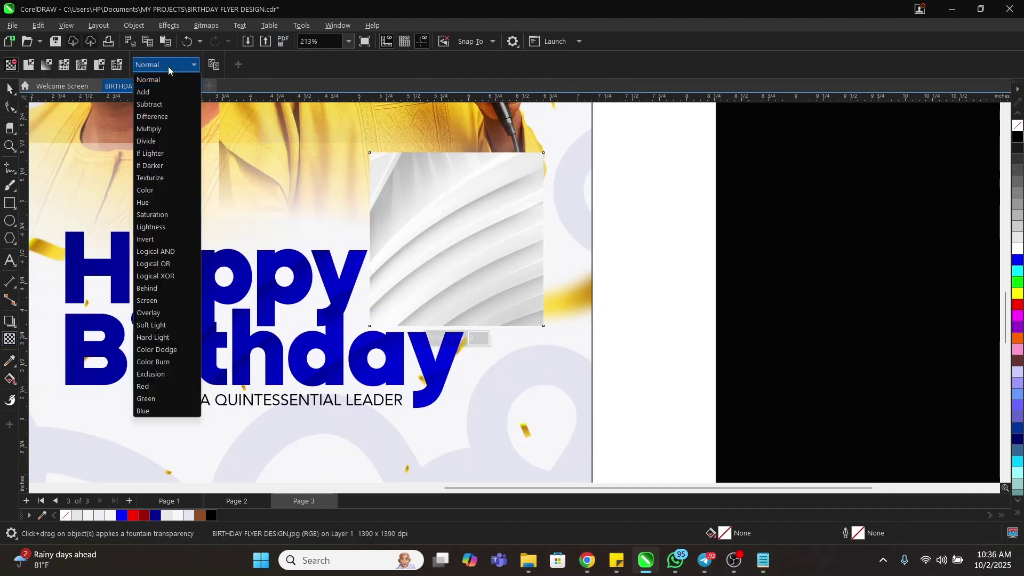
pyautogui.click(160, 93)
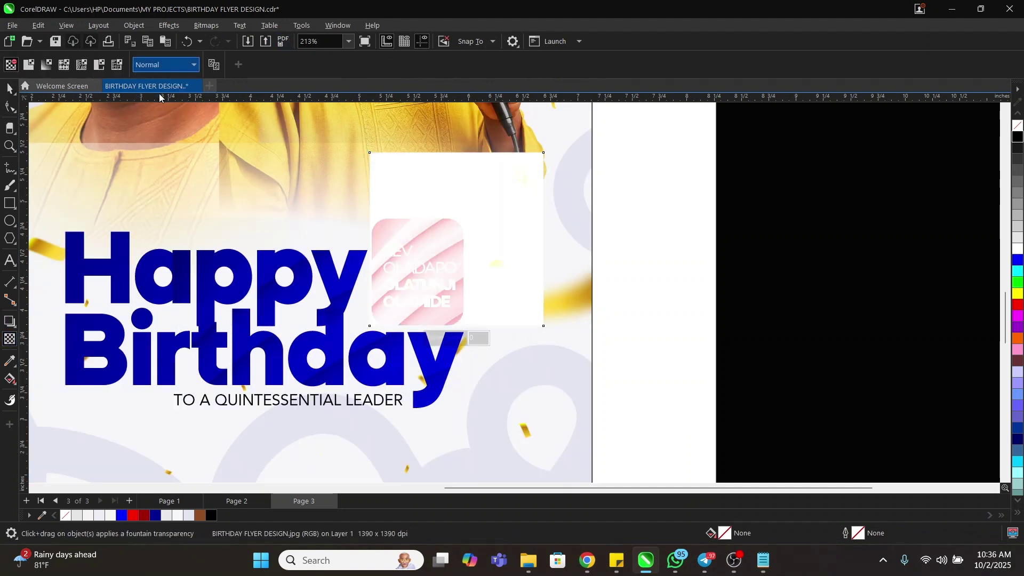
pyautogui.click(171, 65)
pyautogui.click(158, 136)
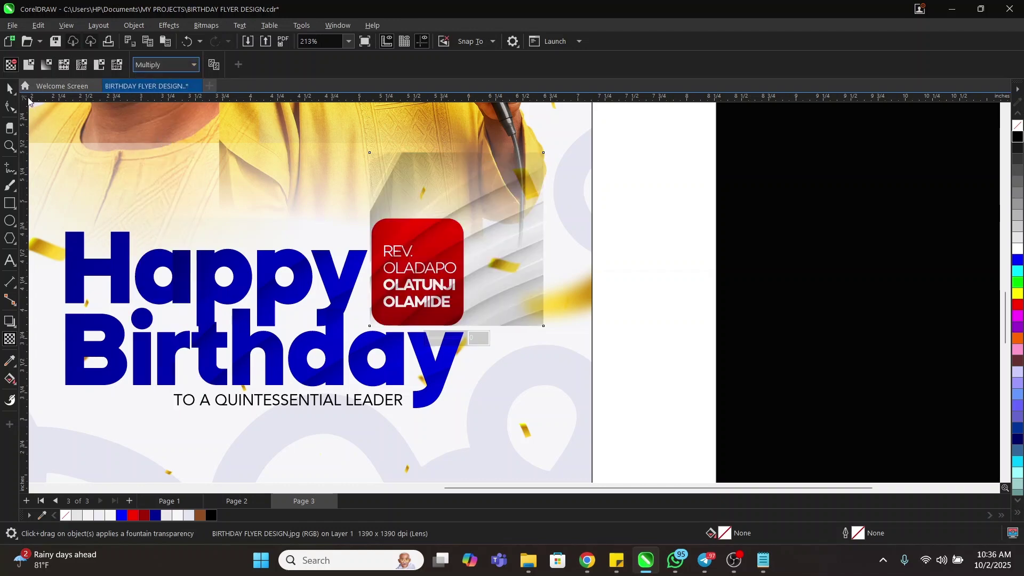
pyautogui.click(10, 90)
pyautogui.moveTo(543, 153); pyautogui.dragTo(473, 216)
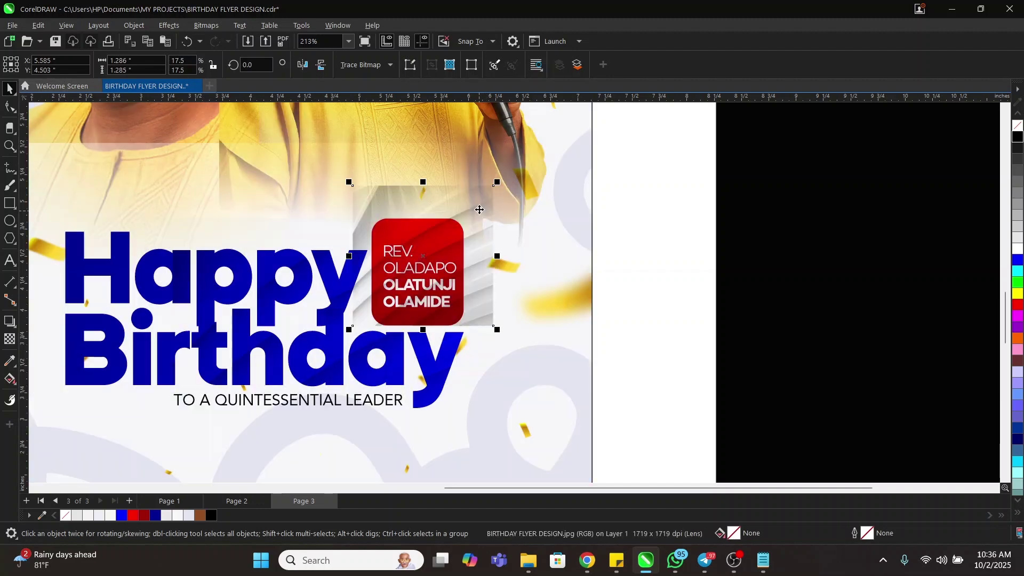
pyautogui.press('Delete')
# Turn the red name box into an empty PowerClip frame and paste the texture inside it
pyautogui.click(454, 223)
pyautogui.rightClick(447, 226)
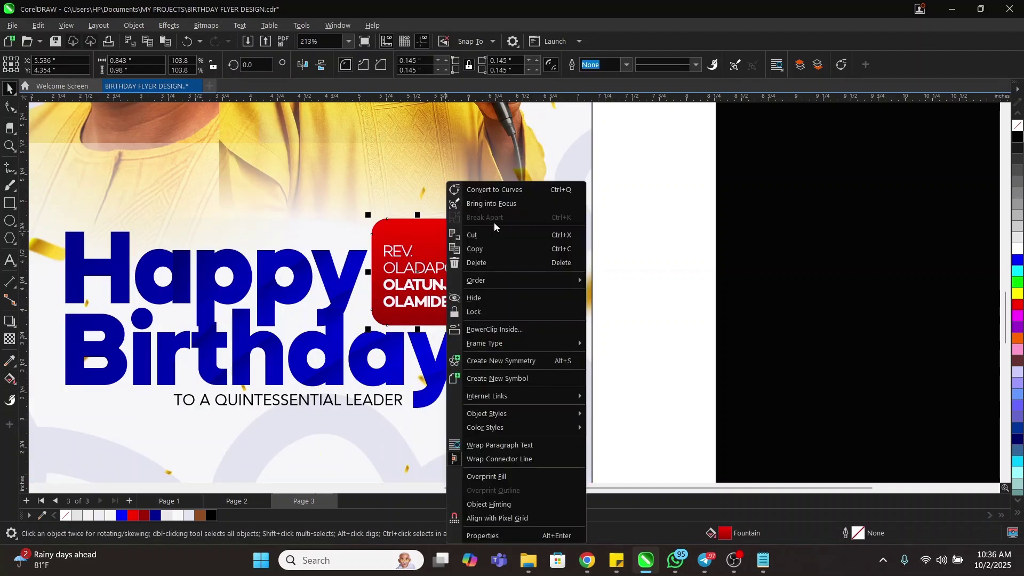
pyautogui.moveTo(498, 347)
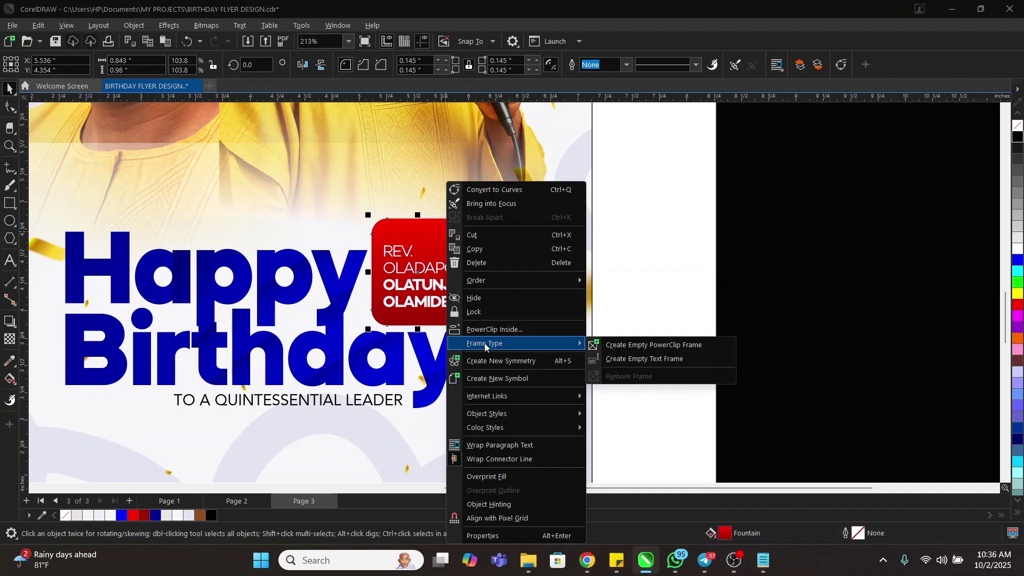
pyautogui.click(671, 344)
pyautogui.keyDown('ctrl'); pyautogui.click(434, 235); pyautogui.keyUp('ctrl')
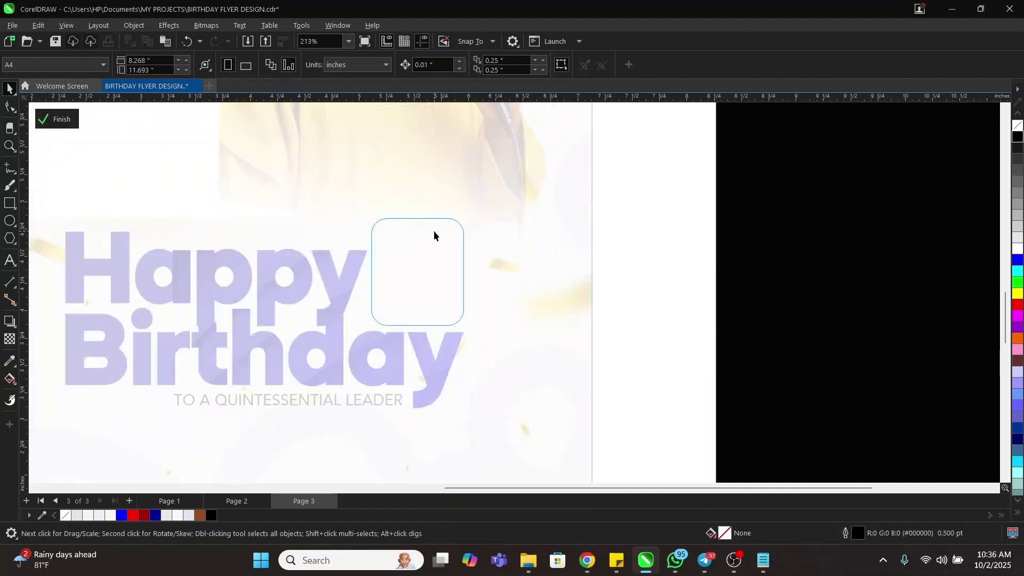
pyautogui.hotkey('ctrl', 'v')
pyautogui.keyDown('ctrl'); pyautogui.click(782, 207); pyautogui.keyUp('ctrl')
pyautogui.click(646, 242)
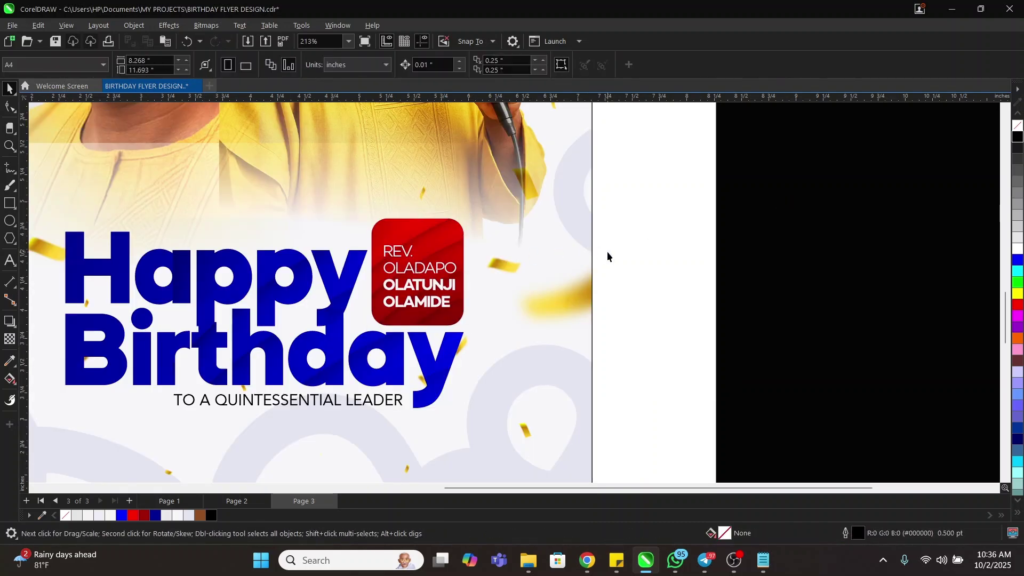
pyautogui.scroll(-3, 608, 256)
# Zoom in and enter the photo group to reach the lens square
pyautogui.press('z')
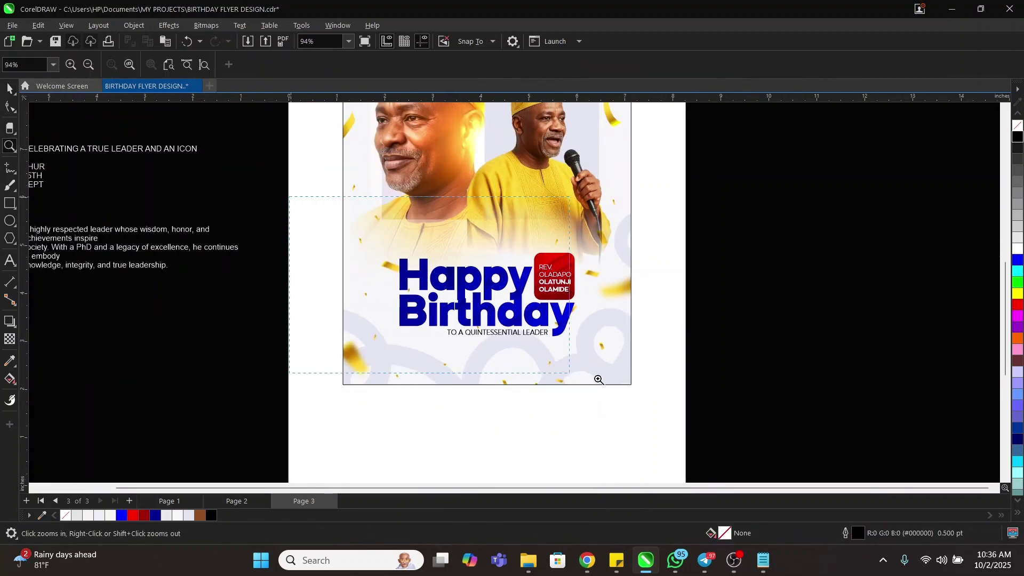
pyautogui.press('space')
pyautogui.scroll(3, 463, 307)
pyautogui.scroll(-3, 464, 307)
pyautogui.click(426, 131)
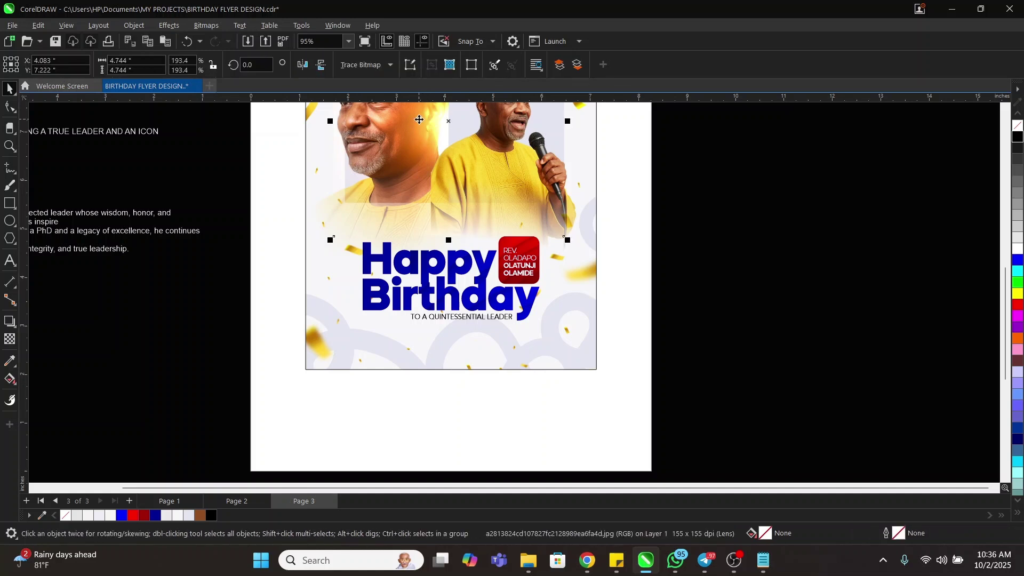
pyautogui.doubleClick(535, 310)
pyautogui.click(741, 265)
# Place the lens square over the heading's right end and scale it to about 2.739 inches
pyautogui.moveTo(453, 304); pyautogui.dragTo(676, 304)
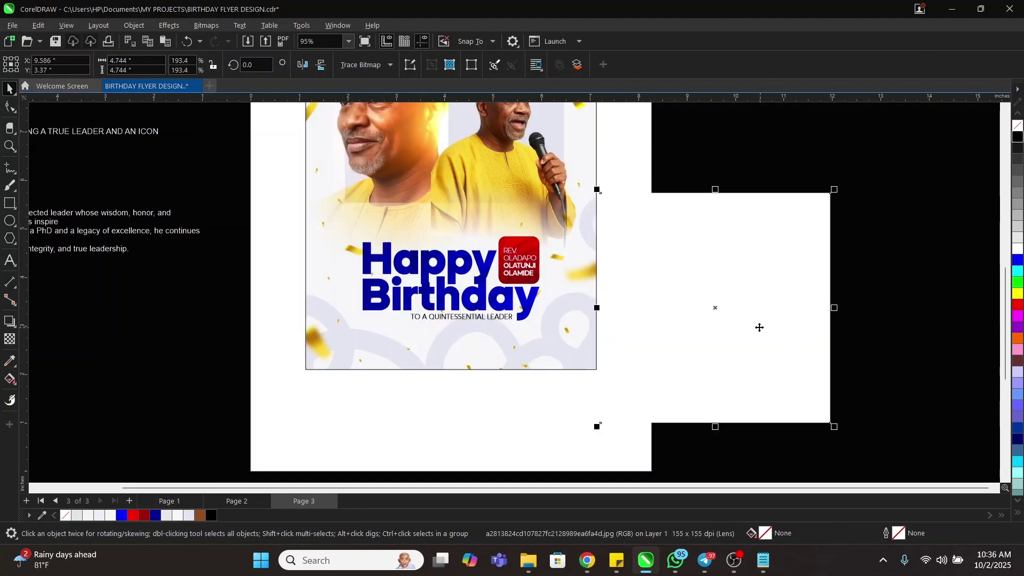
pyautogui.moveTo(759, 328); pyautogui.dragTo(597, 296)
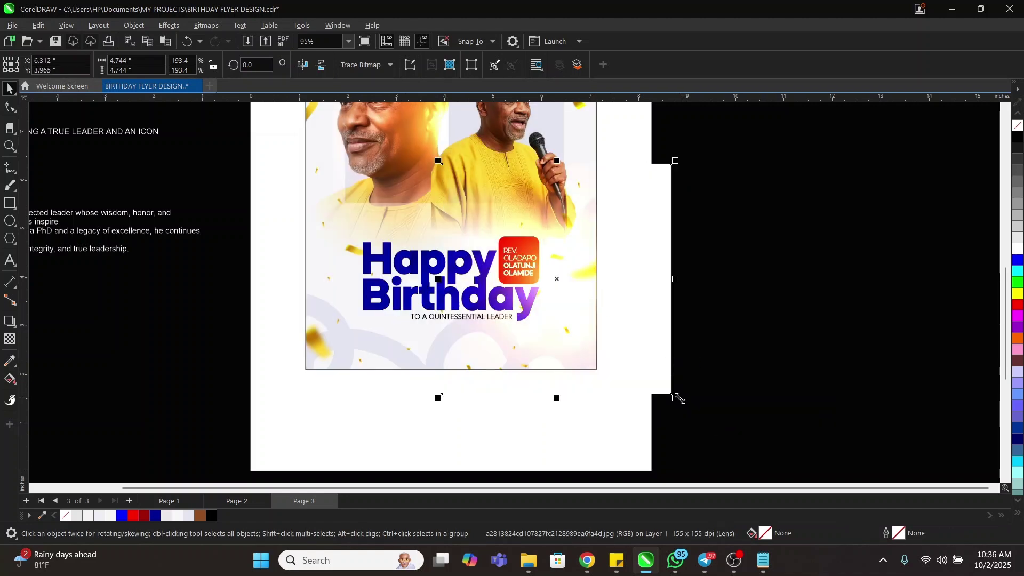
pyautogui.moveTo(675, 397); pyautogui.dragTo(517, 277)
pyautogui.scroll(2, 541, 279)
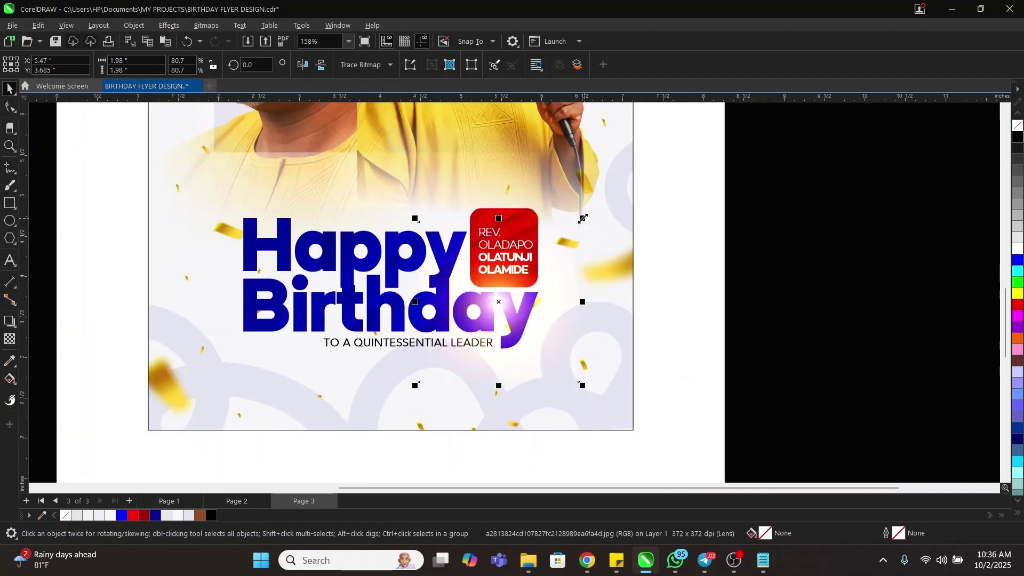
pyautogui.moveTo(582, 219); pyautogui.dragTo(603, 198)
pyautogui.moveTo(501, 315); pyautogui.dragTo(494, 293)
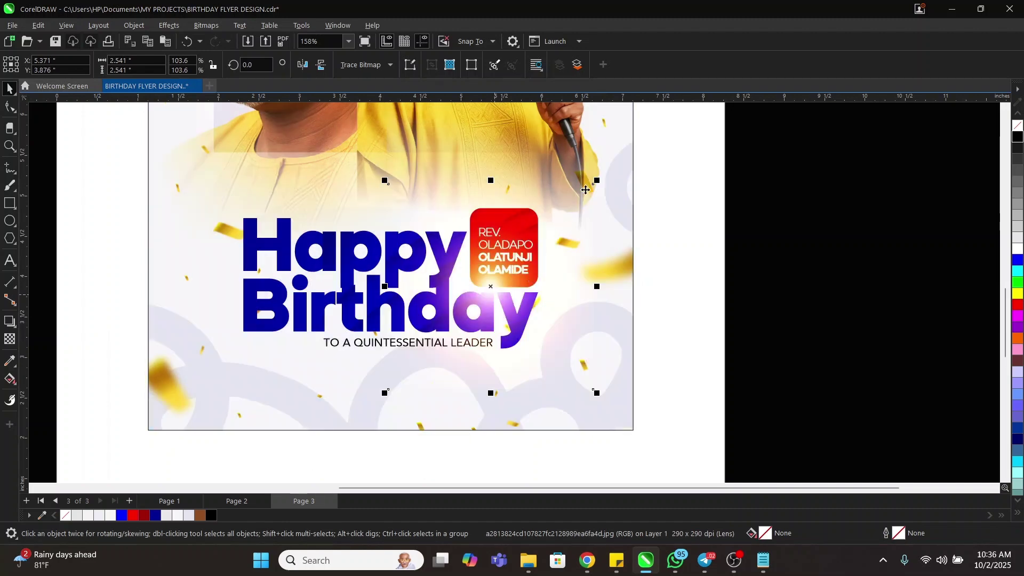
pyautogui.moveTo(597, 180); pyautogui.dragTo(605, 172)
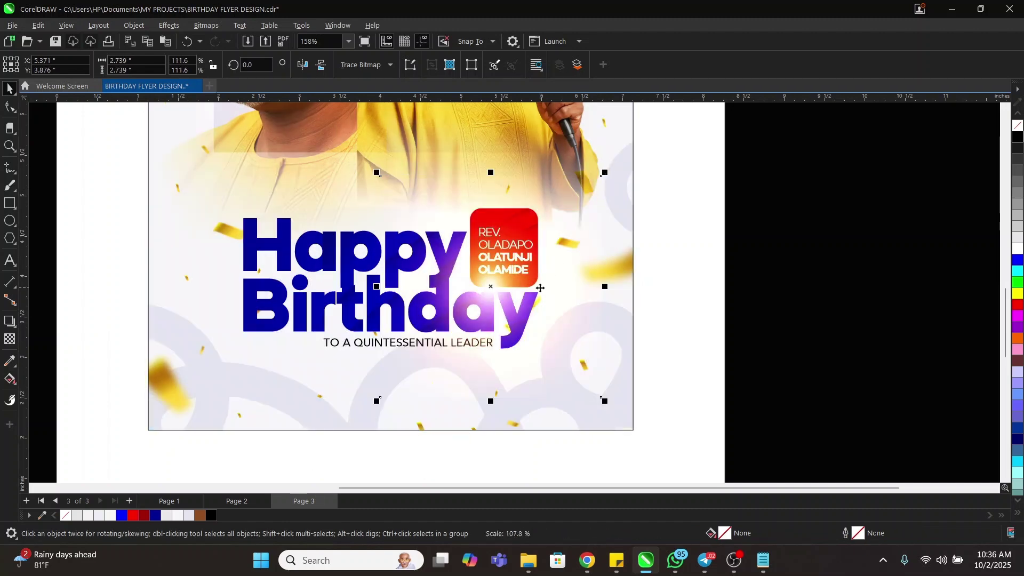
# Cut the tribute paragraph beginning 'A highly respected leader' out of the side text
pyautogui.click(817, 251)
pyautogui.scroll(-3, 434, 283)
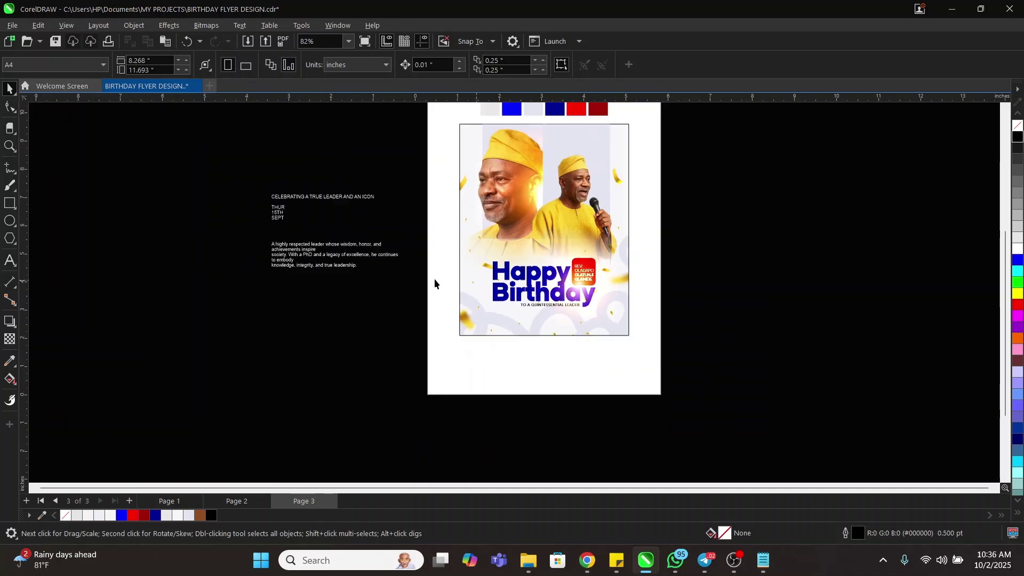
pyautogui.press('z')
pyautogui.moveTo(206, 201); pyautogui.dragTo(824, 374)
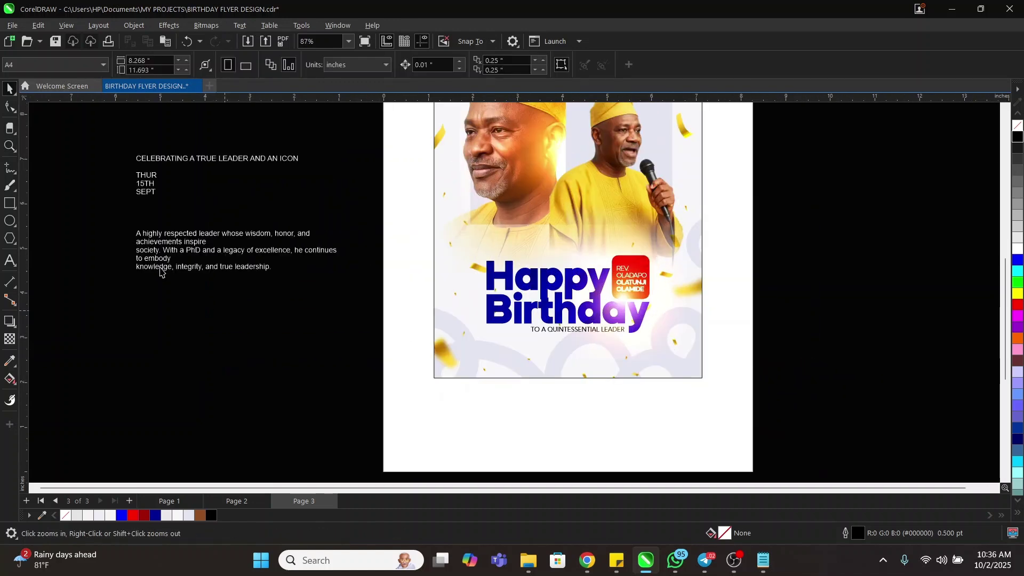
pyautogui.press('space')
pyautogui.scroll(1, 308, 258)
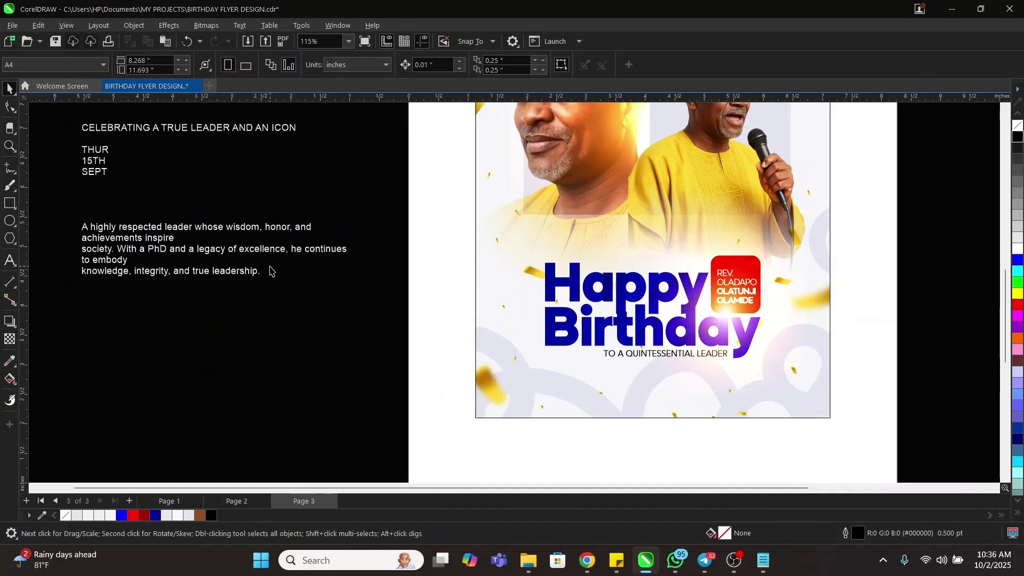
pyautogui.click(126, 248)
pyautogui.doubleClick(214, 265)
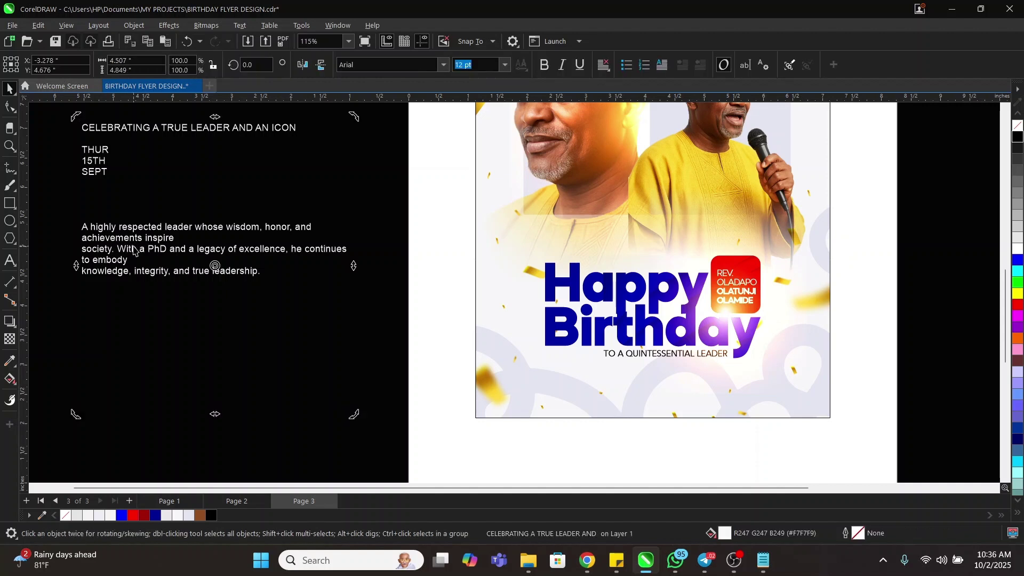
pyautogui.moveTo(296, 249); pyautogui.dragTo(122, 227)
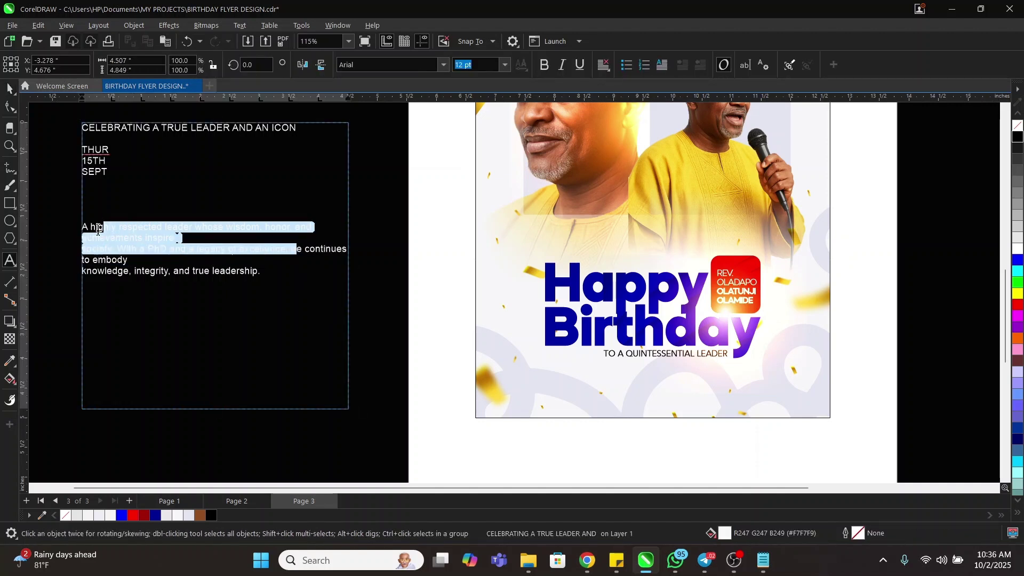
pyautogui.click(97, 229)
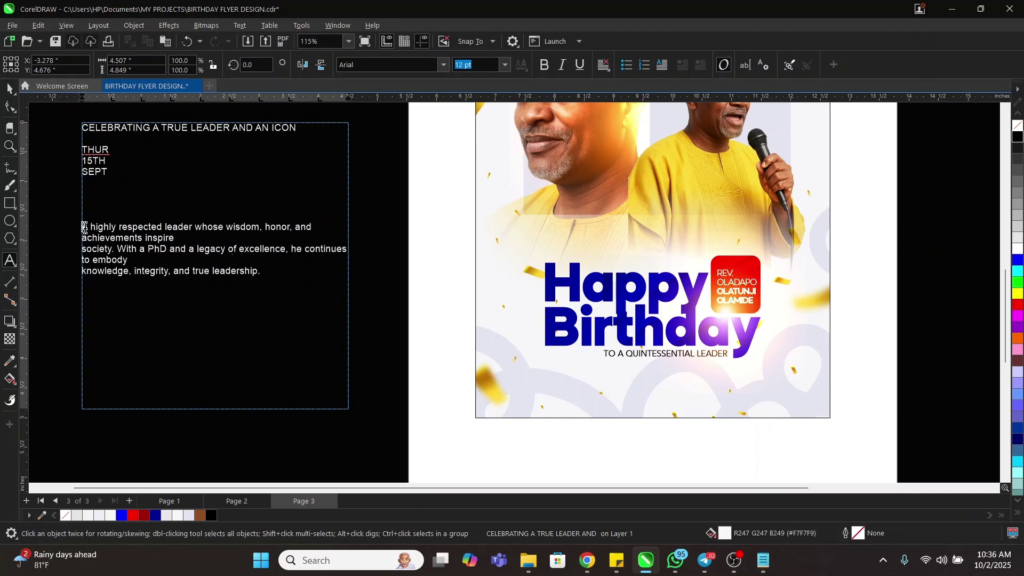
pyautogui.moveTo(85, 228); pyautogui.dragTo(269, 298)
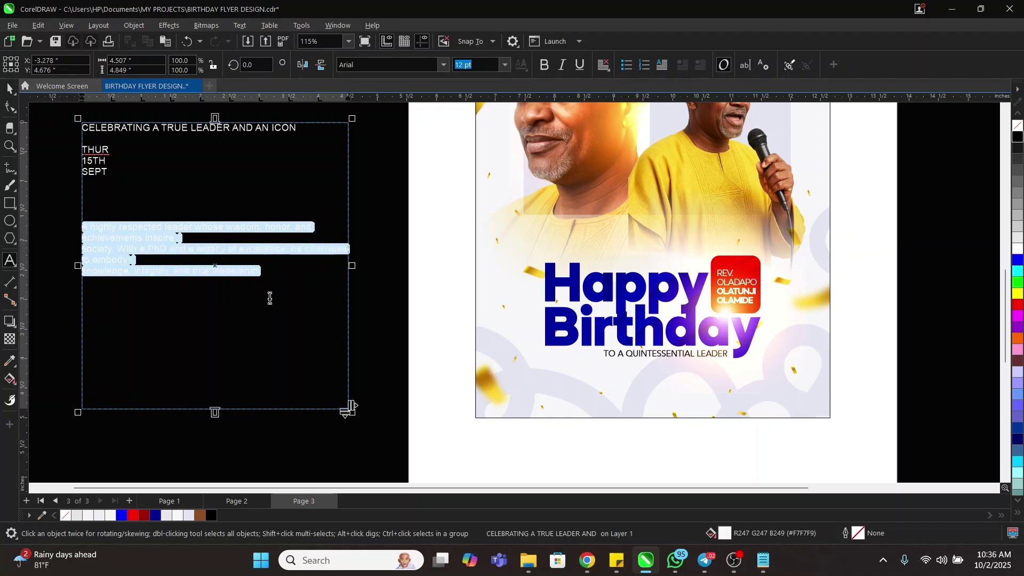
pyautogui.press('Delete')
pyautogui.press('Escape')
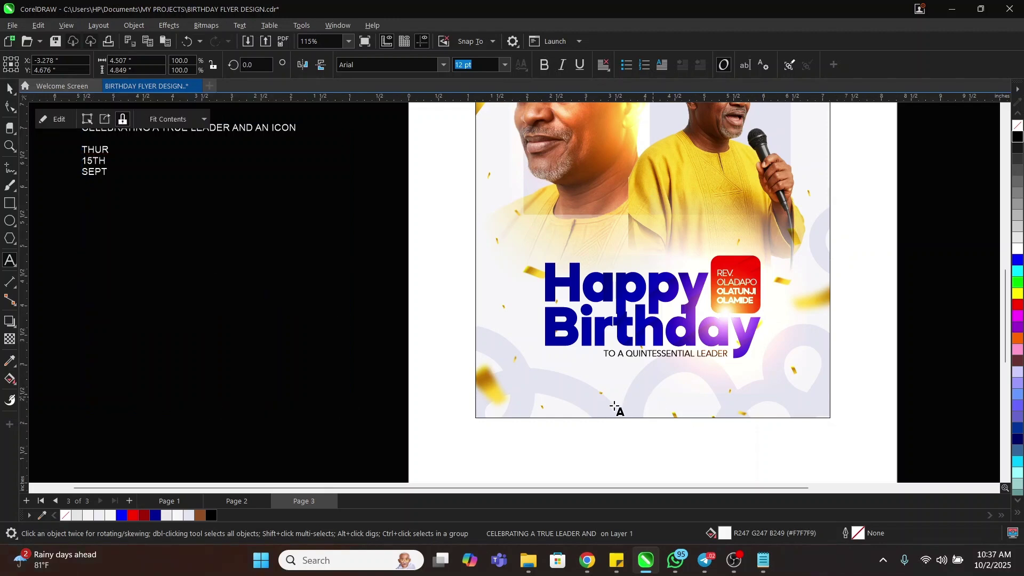
# Paste the paragraph onto the flyer in black, below the heading, shrunk to 8.359 pt
pyautogui.click(599, 400)
pyautogui.hotkey('ctrl', 'v')
pyautogui.hotkey('ctrl', 'space')
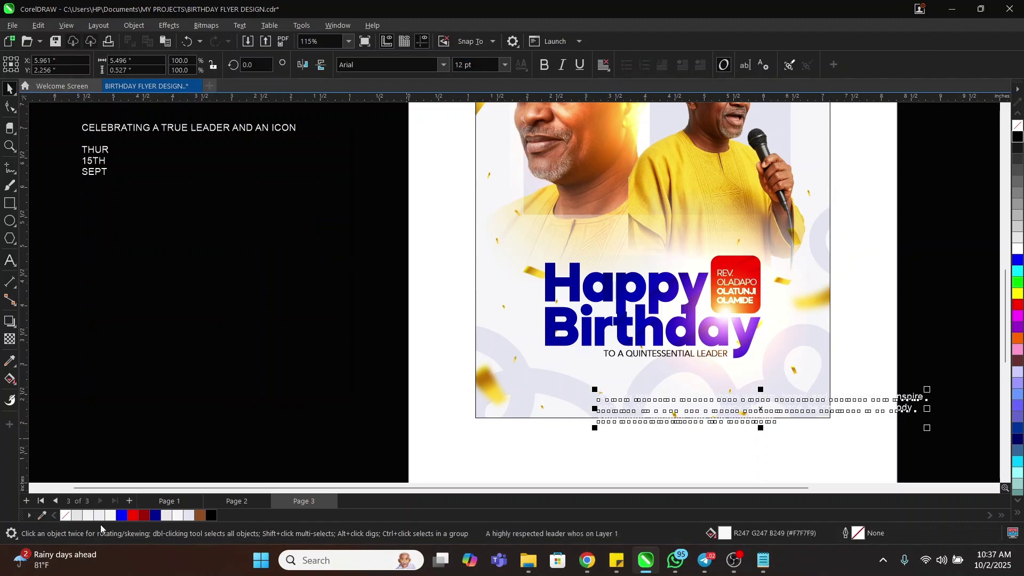
pyautogui.click(208, 516)
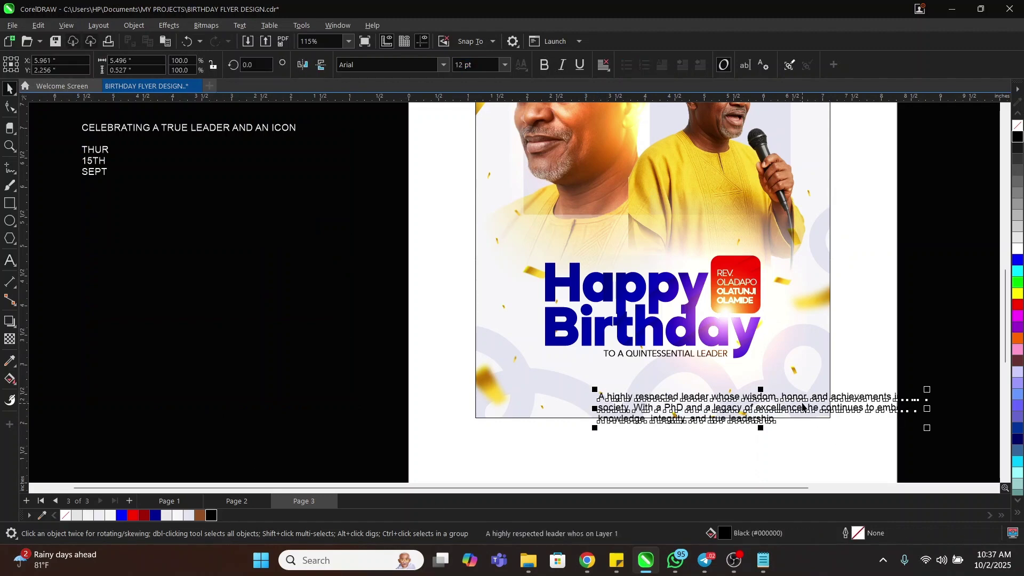
pyautogui.moveTo(802, 397); pyautogui.dragTo(702, 384)
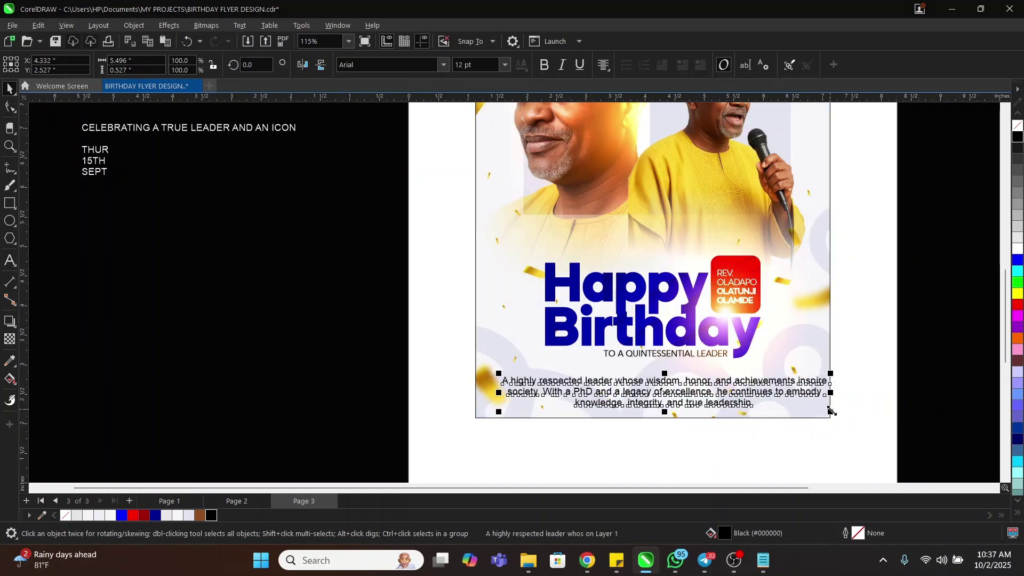
pyautogui.moveTo(813, 409); pyautogui.dragTo(782, 414)
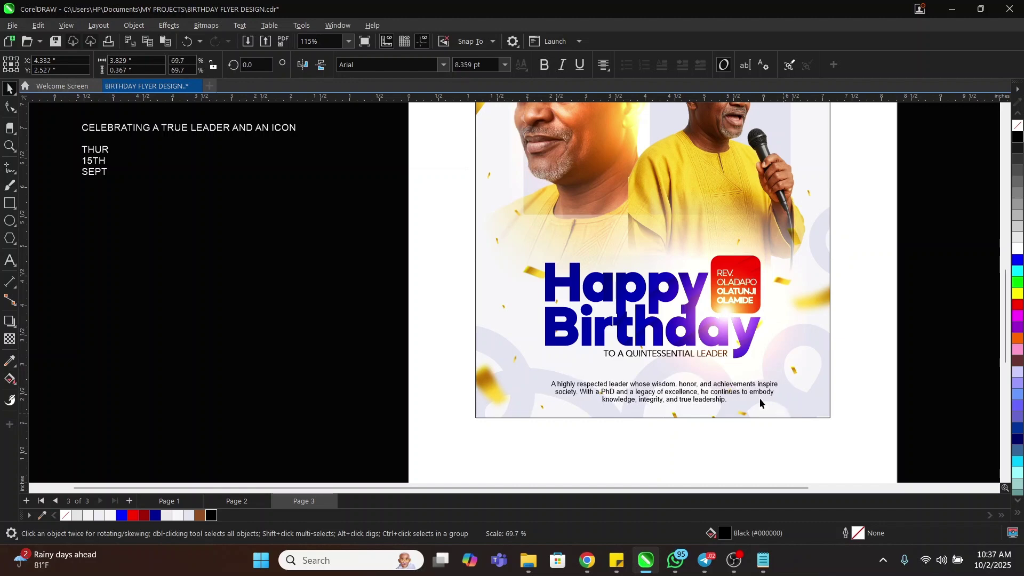
# Set the tribute paragraph in Avenir LT Std 55 Roman
pyautogui.click(446, 64)
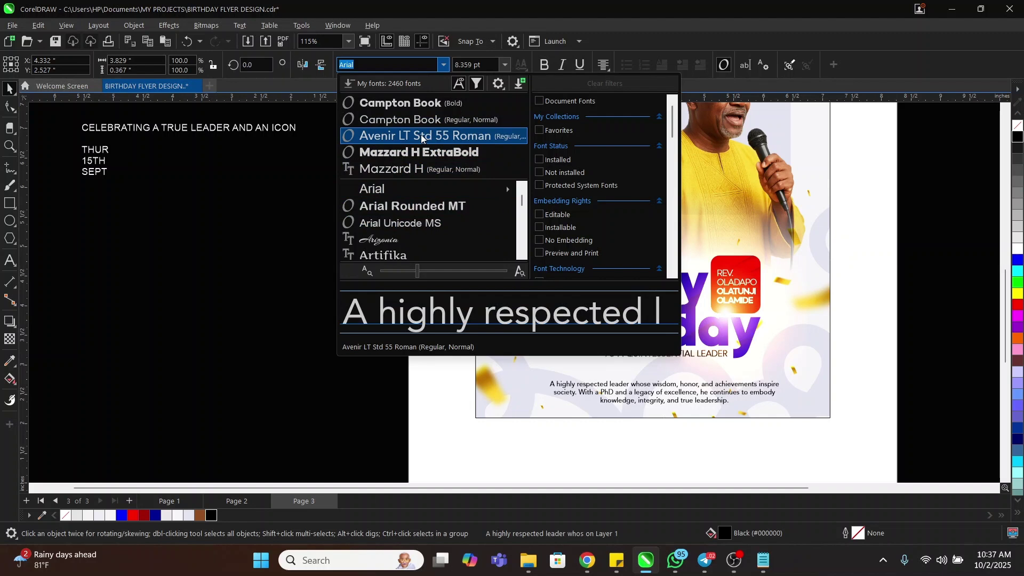
pyautogui.click(421, 136)
pyautogui.scroll(2, 843, 407)
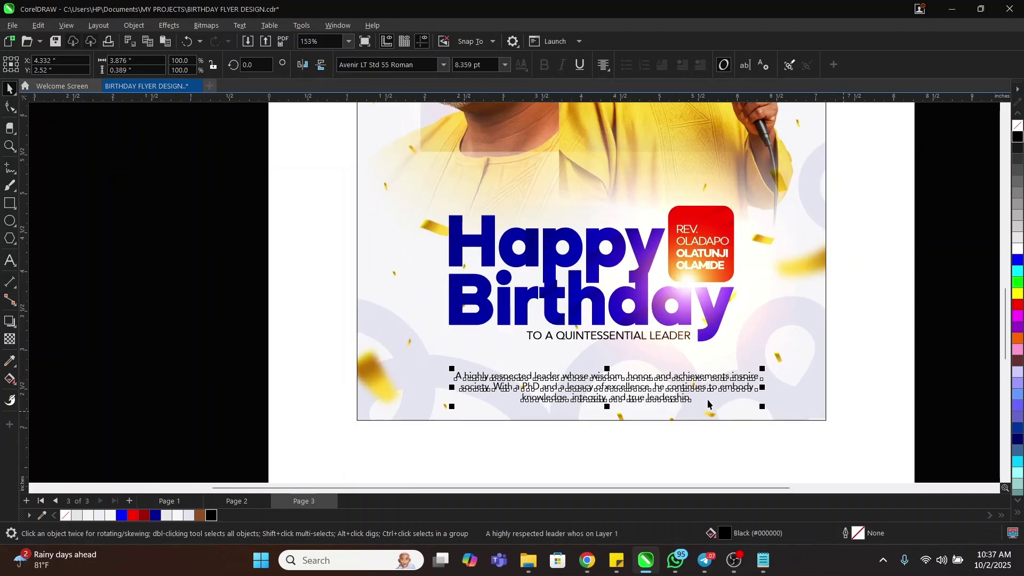
pyautogui.scroll(2, 674, 397)
# Nudge the paragraph up and left and tighten its line spacing with the Shape tool
pyautogui.moveTo(678, 388); pyautogui.dragTo(670, 374)
pyautogui.click(7, 109)
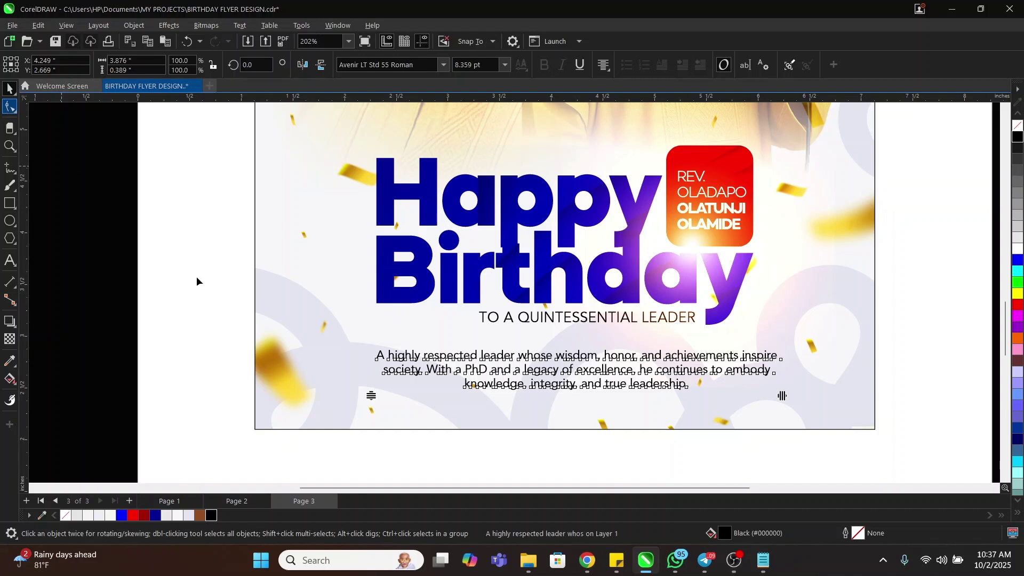
pyautogui.moveTo(371, 395); pyautogui.dragTo(371, 390)
pyautogui.press('space')
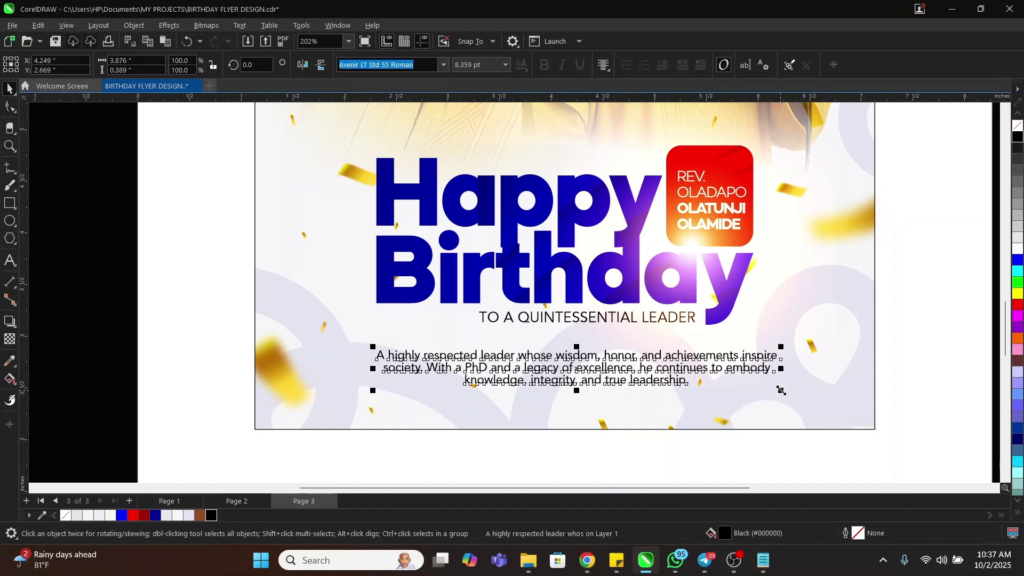
# Scale the paragraph block slightly narrower and reselect it
pyautogui.moveTo(781, 391); pyautogui.dragTo(770, 389)
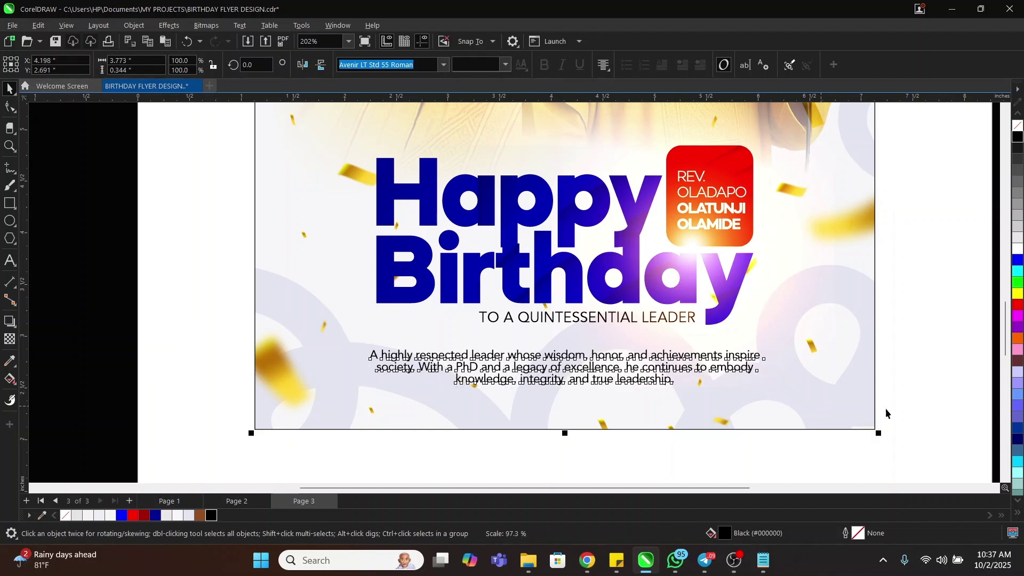
pyautogui.press('Escape')
pyautogui.click(546, 361)
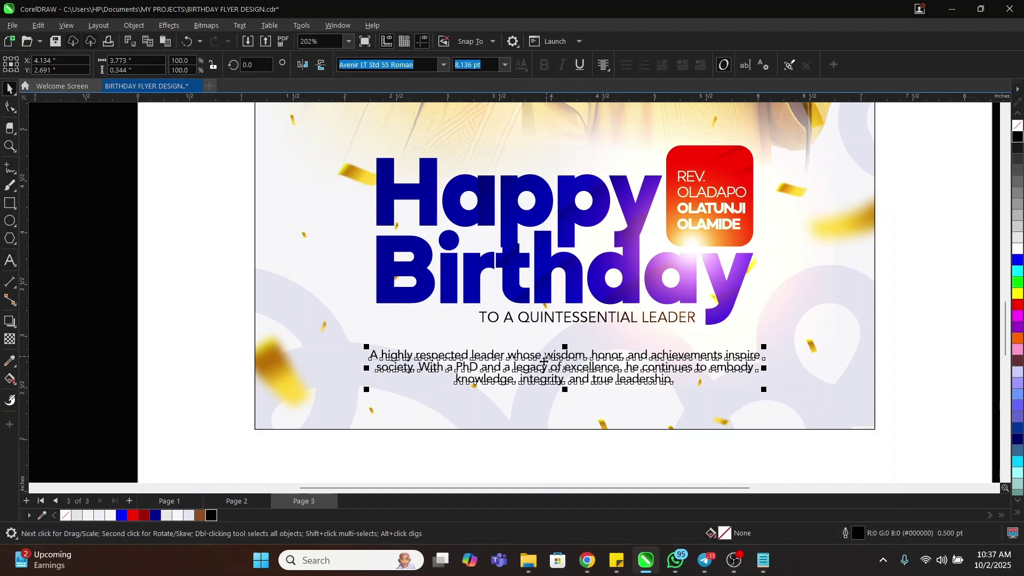
pyautogui.click(523, 414)
# Reframe the view on the flyer page and shift the side text block slightly right
pyautogui.press('z')
pyautogui.rightClick(467, 410)
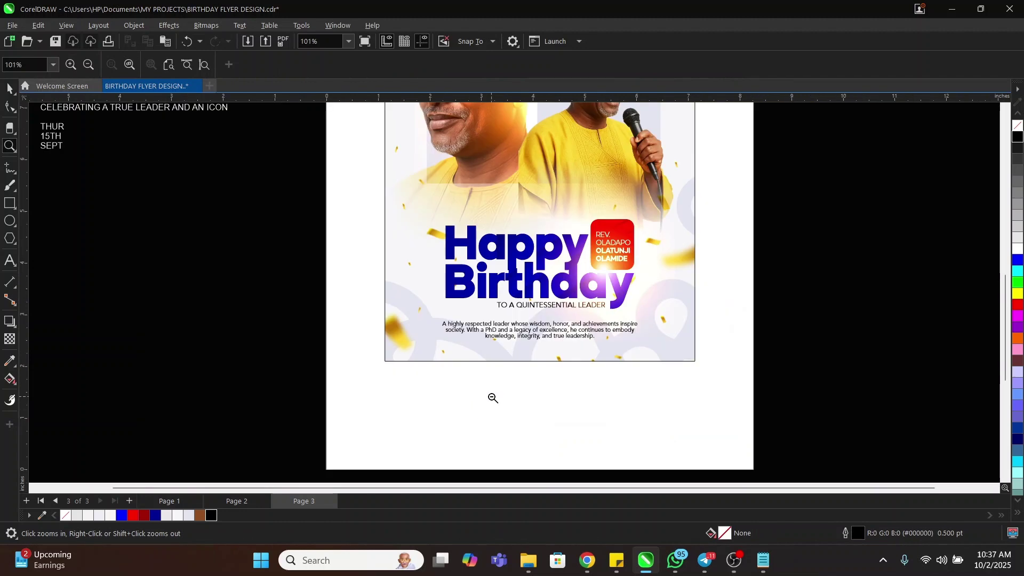
pyautogui.rightClick(491, 395)
pyautogui.moveTo(432, 111); pyautogui.dragTo(637, 338)
pyautogui.press('space')
pyautogui.scroll(-2, 523, 245)
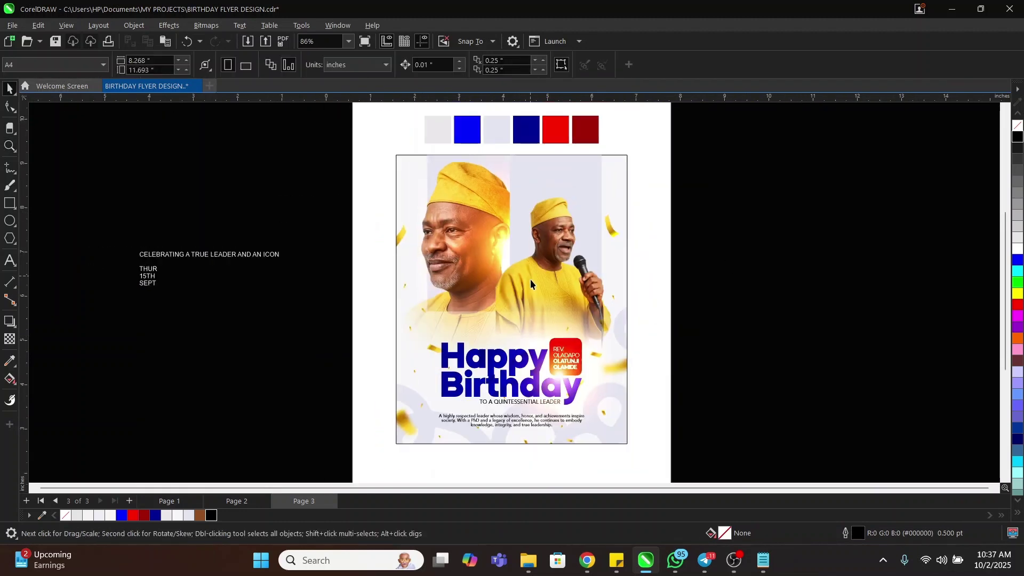
pyautogui.scroll(2, 473, 178)
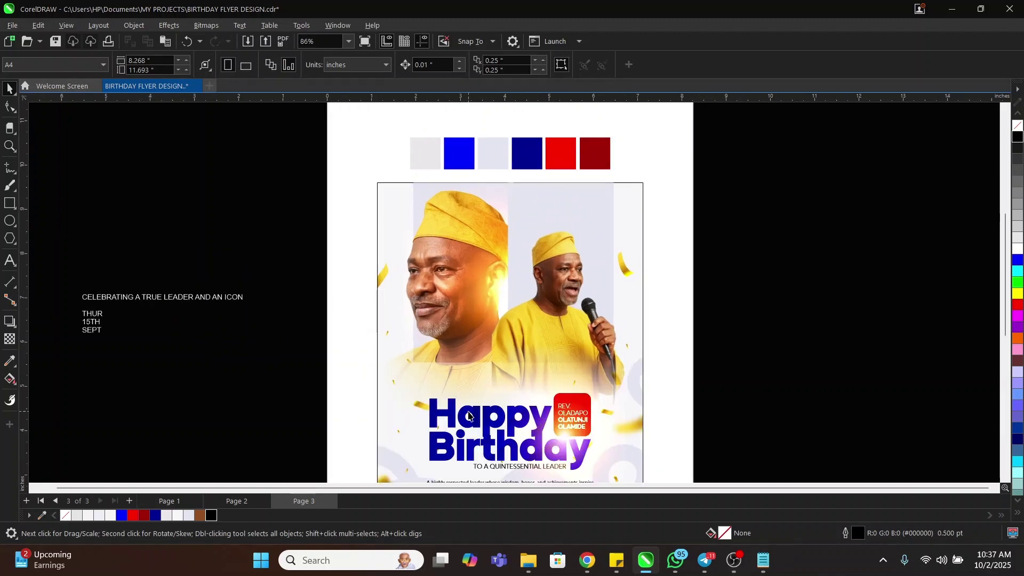
pyautogui.moveTo(132, 300); pyautogui.dragTo(153, 298)
pyautogui.click(167, 247)
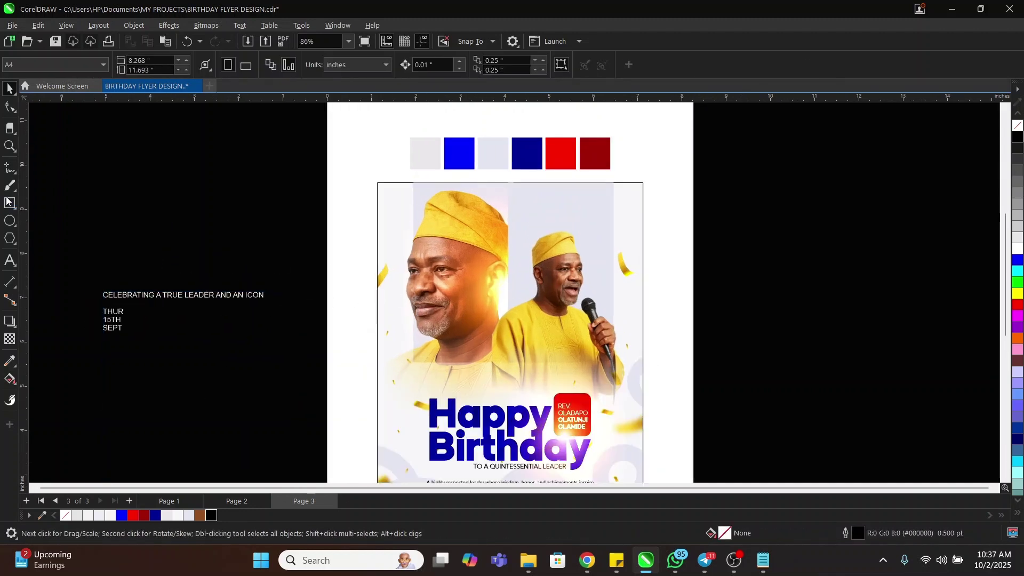
# Draw a small circle on the left man's neckline and nudge it up and left
pyautogui.click(10, 221)
pyautogui.scroll(3, 384, 320)
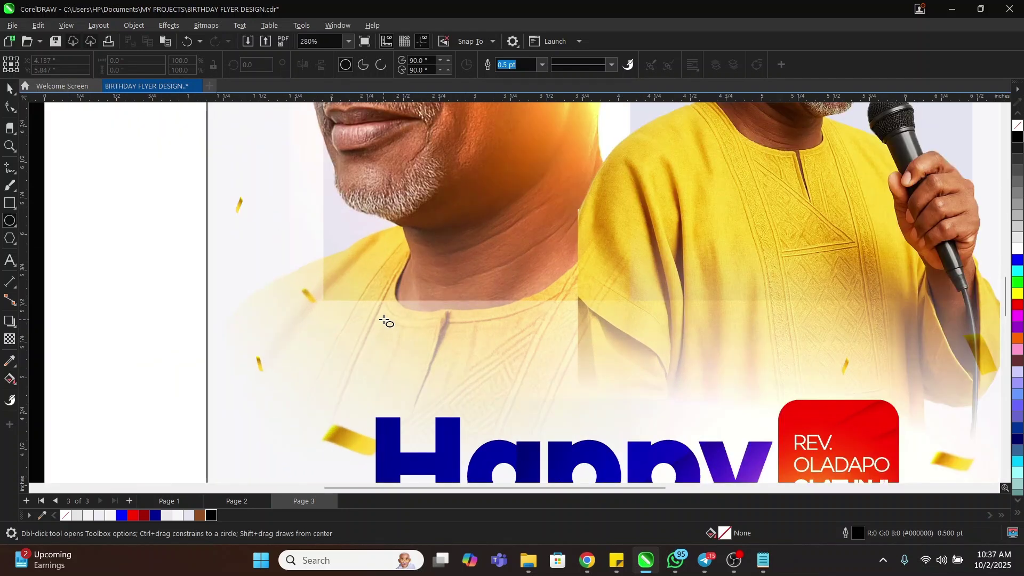
pyautogui.moveTo(383, 320); pyautogui.dragTo(472, 408)
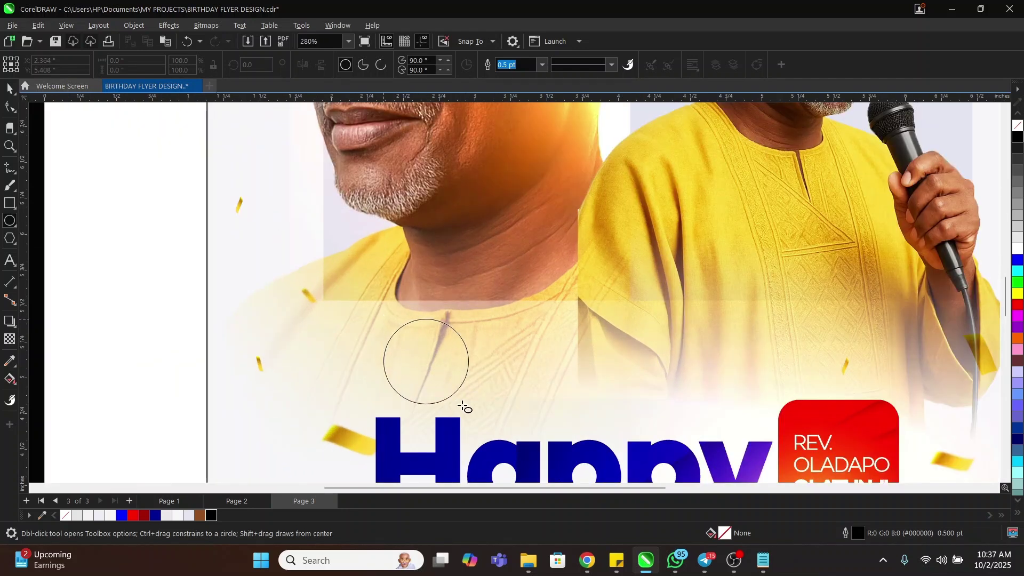
pyautogui.press('space')
pyautogui.moveTo(450, 367); pyautogui.dragTo(443, 360)
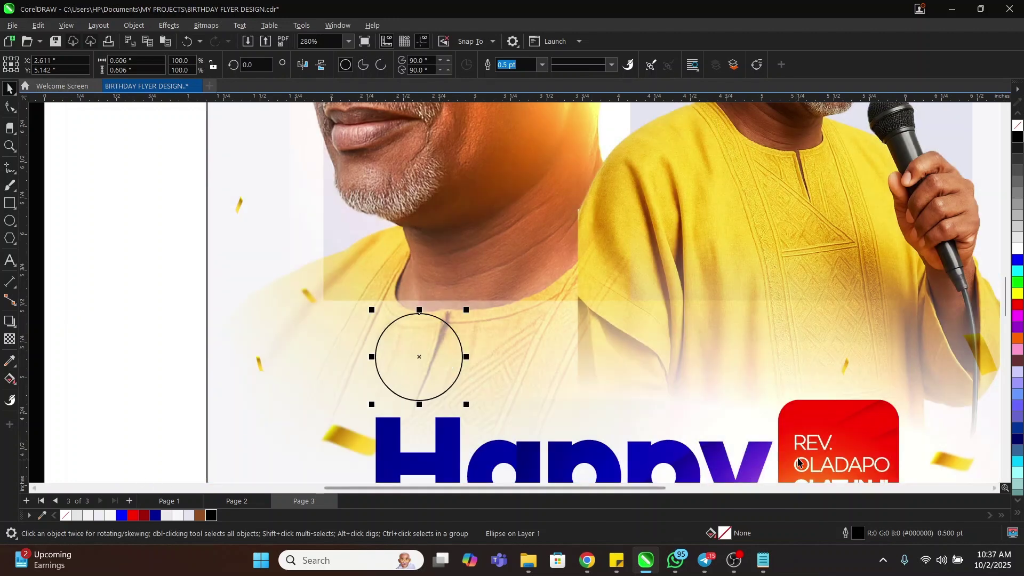
# Copy the red name box's gradient fill onto the circle
pyautogui.click(875, 411)
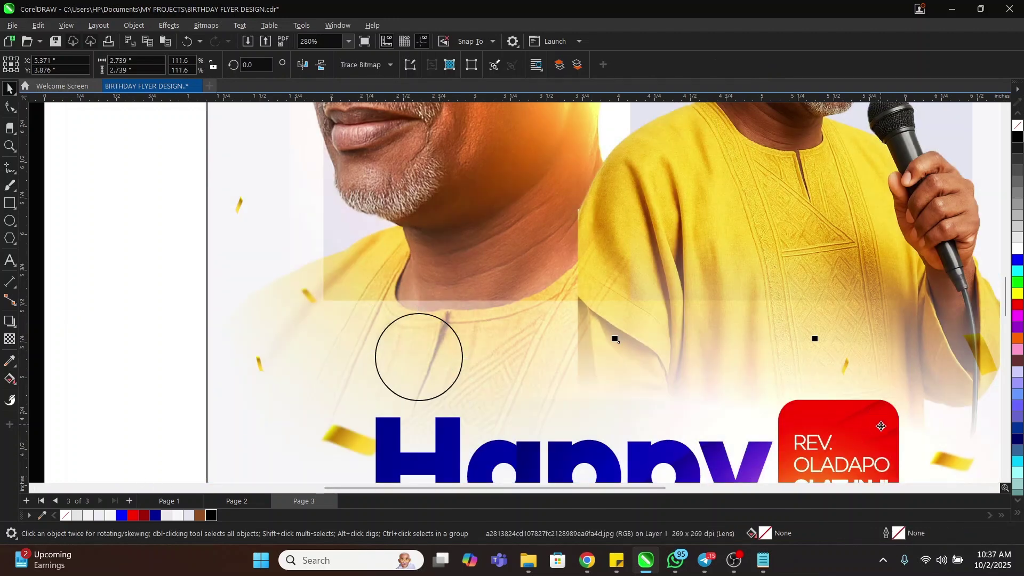
pyautogui.click(873, 425)
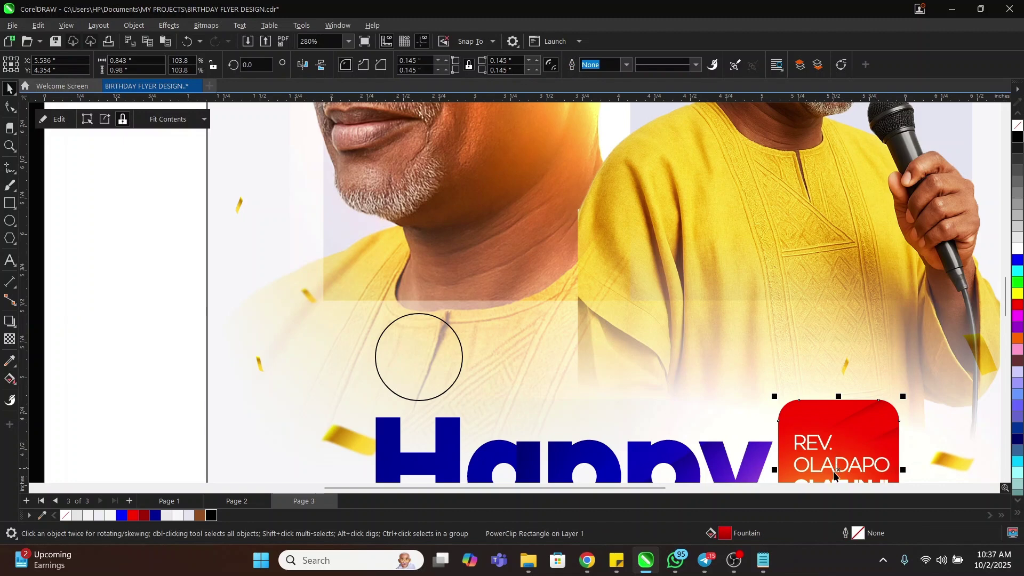
pyautogui.moveTo(835, 475); pyautogui.dragTo(397, 346)
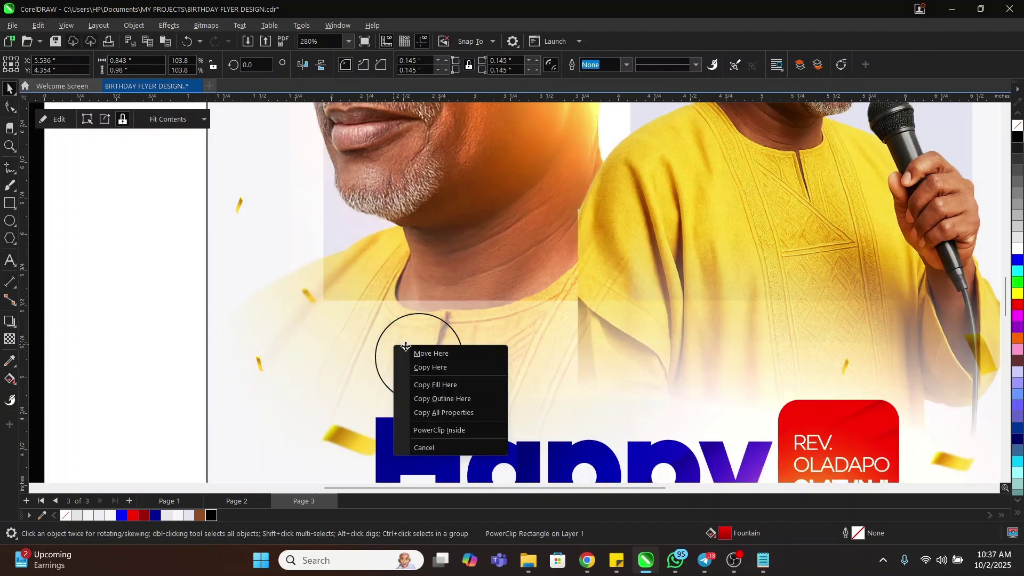
pyautogui.click(466, 392)
pyautogui.click(428, 353)
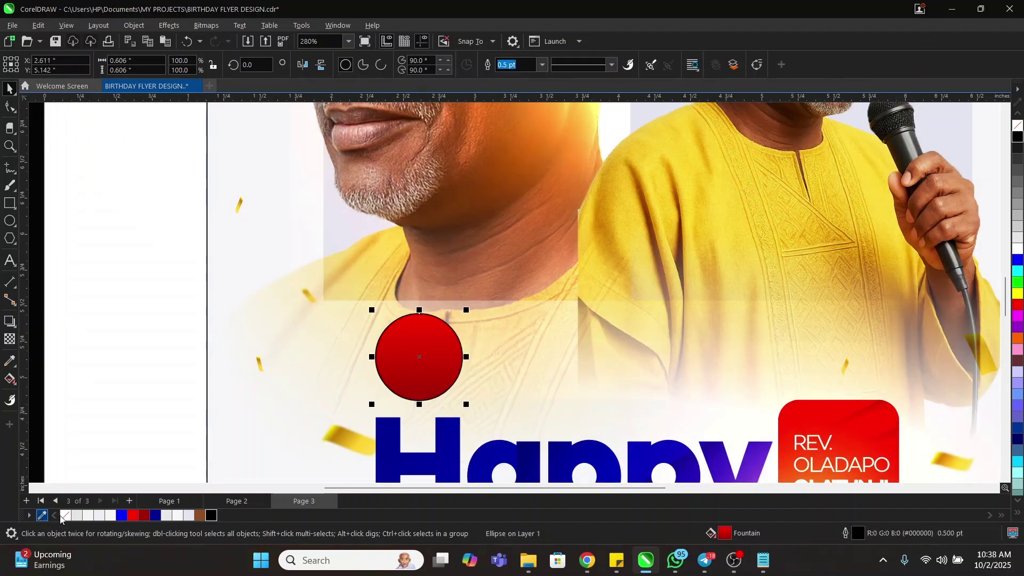
pyautogui.click(108, 387)
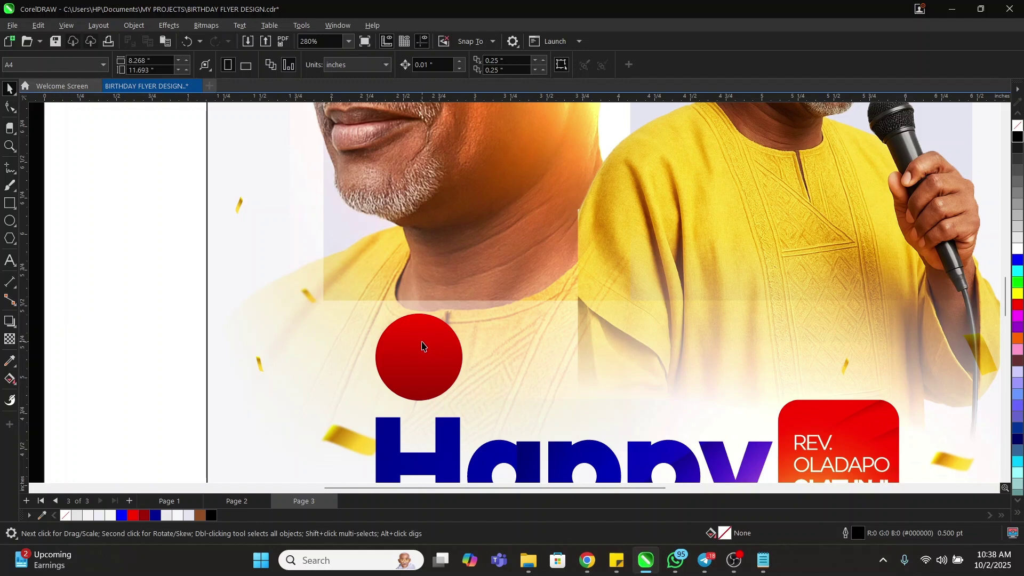
# Inspect the circle's red fountain fill with the Interactive Fill tool
pyautogui.click(396, 346)
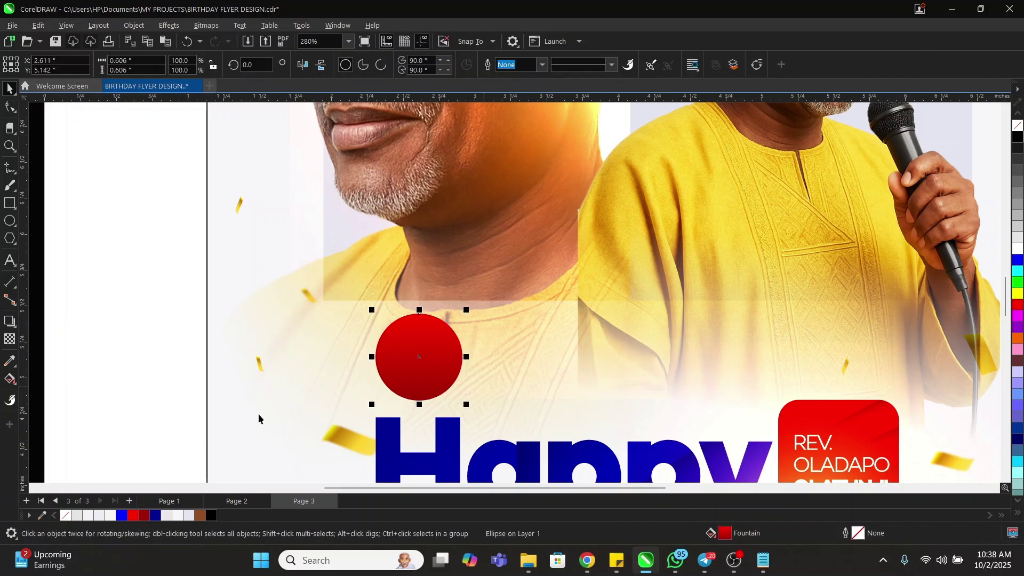
pyautogui.click(10, 381)
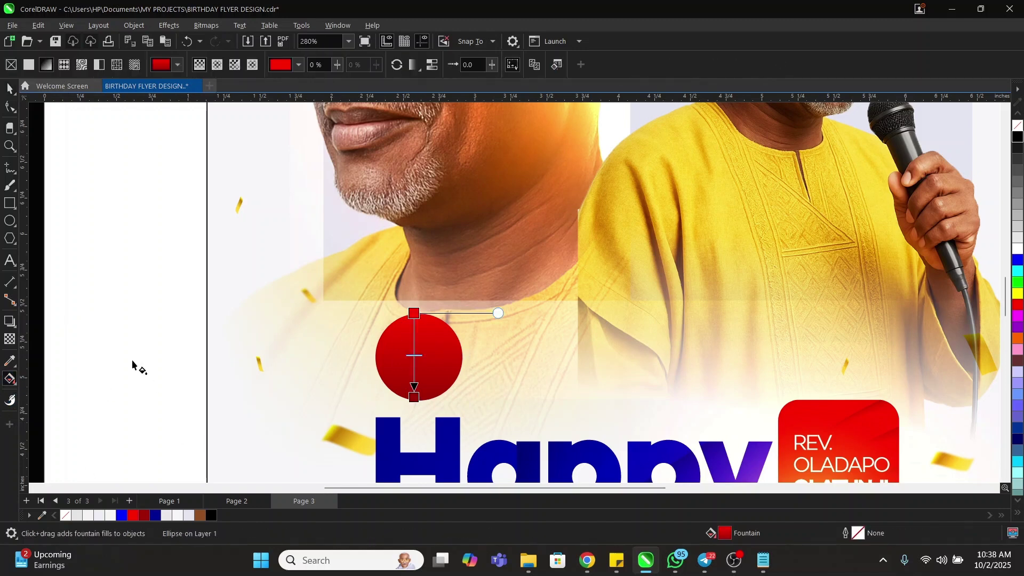
pyautogui.press('space')
pyautogui.click(146, 329)
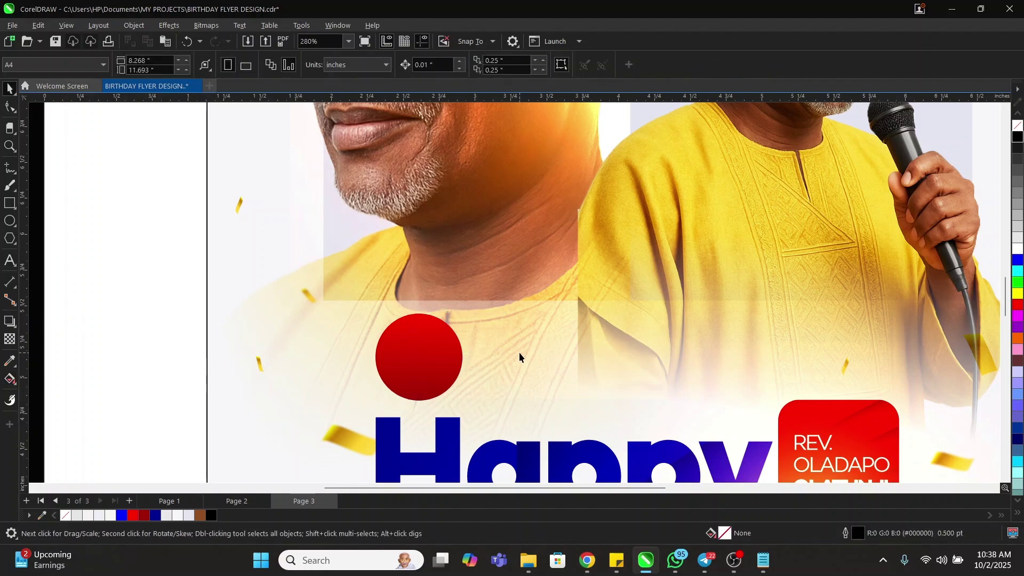
# Cut the 'CELEBRATING A TRUE LEADER AND AN ICON' line out of the off-page text block
pyautogui.click(438, 337)
pyautogui.scroll(2, 436, 335)
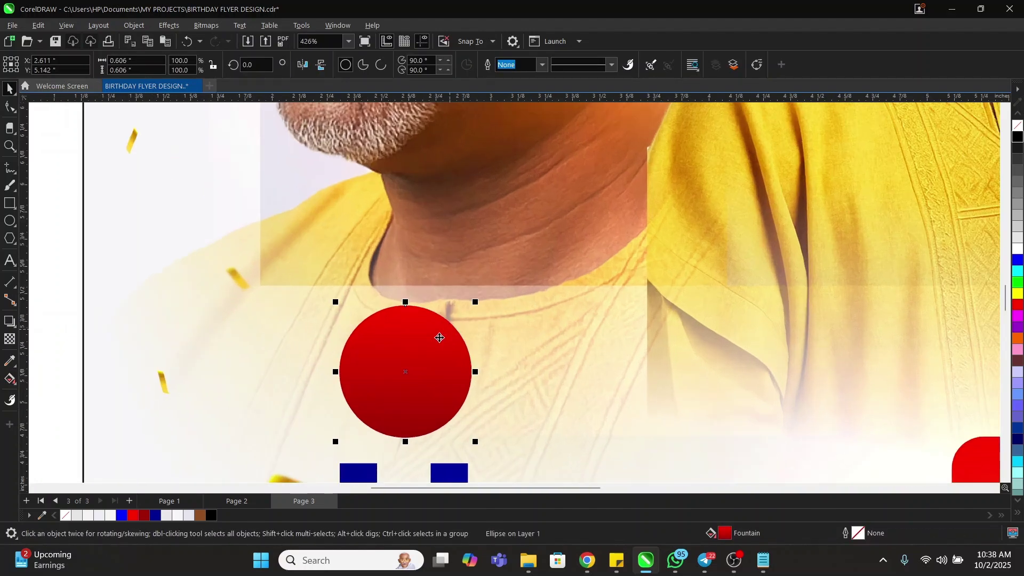
pyautogui.scroll(-2, 443, 345)
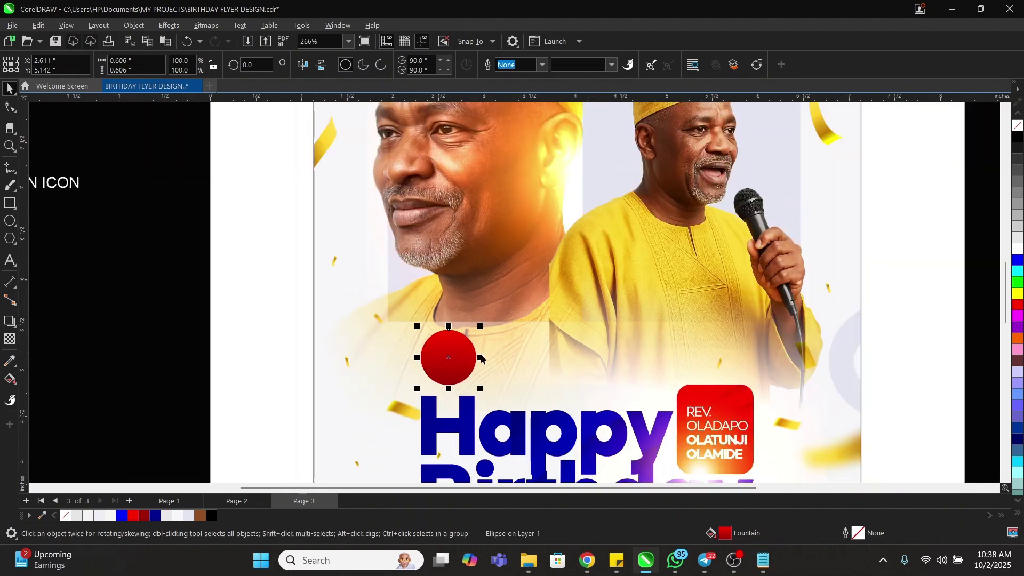
pyautogui.scroll(-3, 163, 266)
pyautogui.scroll(2, 131, 253)
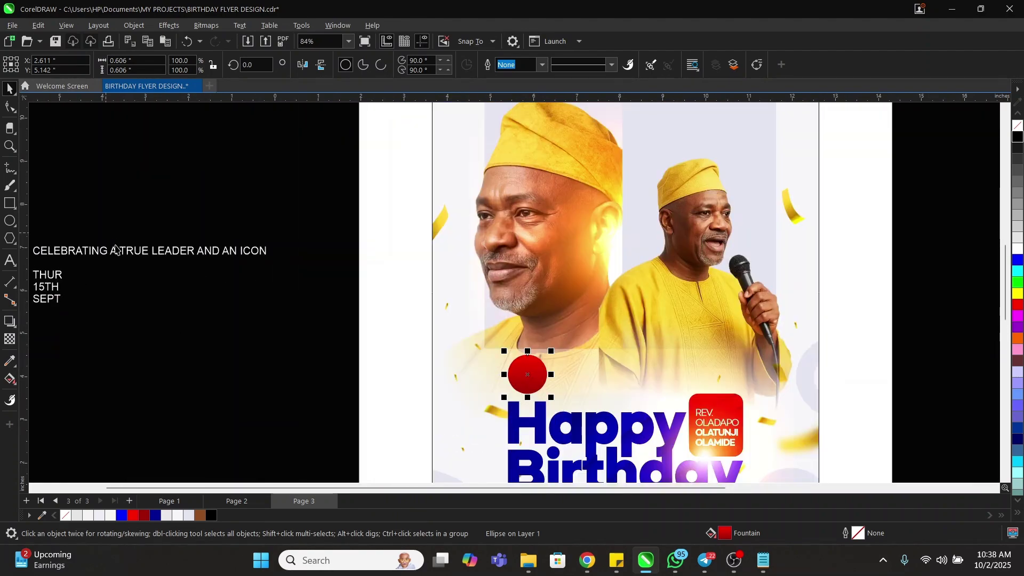
pyautogui.doubleClick(125, 258)
pyautogui.moveTo(317, 253); pyautogui.dragTo(80, 247)
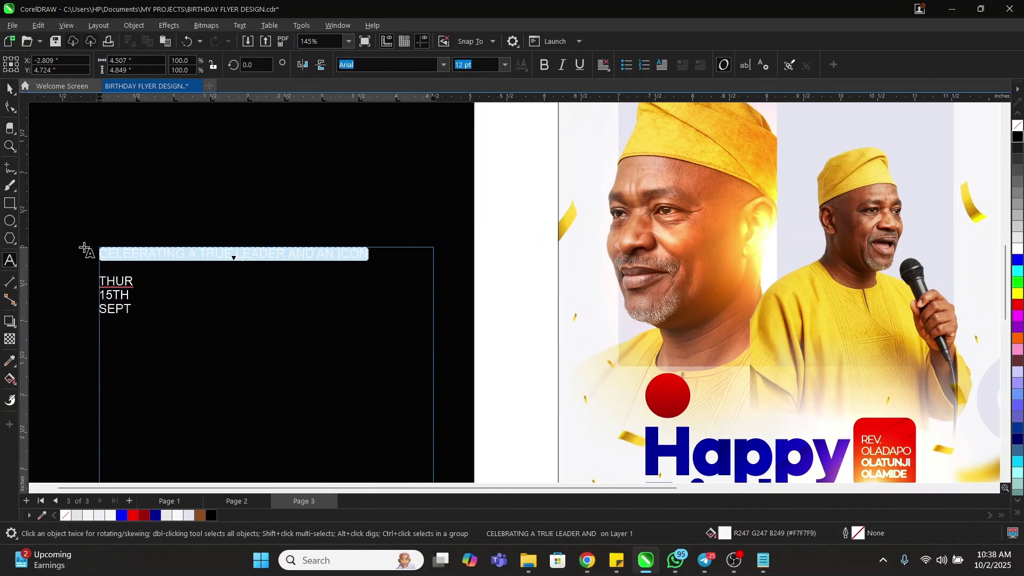
pyautogui.press('Delete')
pyautogui.press('Escape')
pyautogui.scroll(-3, 293, 213)
pyautogui.scroll(3, 355, 248)
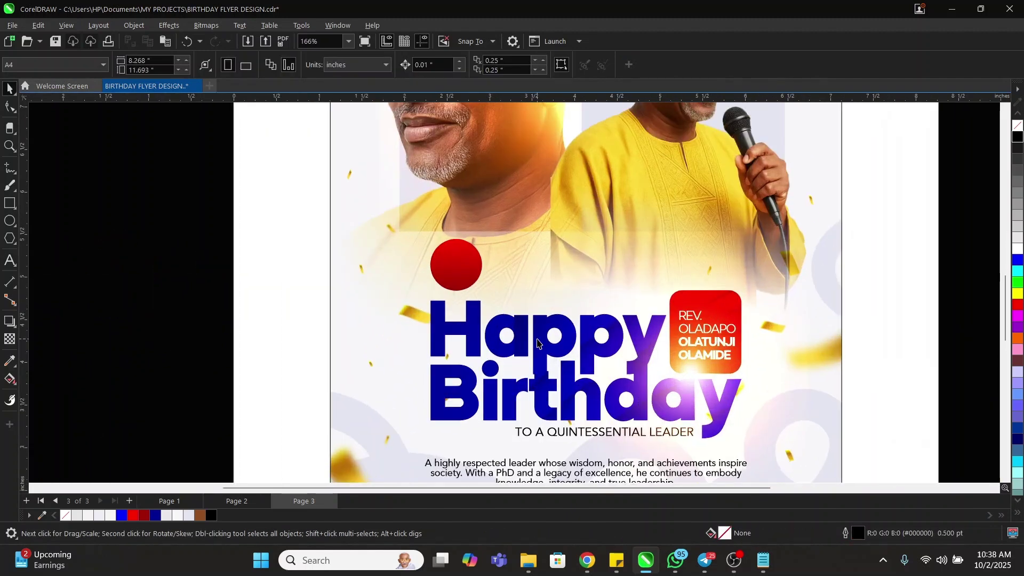
# Make the CELEBRATING line black and set it in Avenir LT Std 55 Roman
pyautogui.click(355, 248)
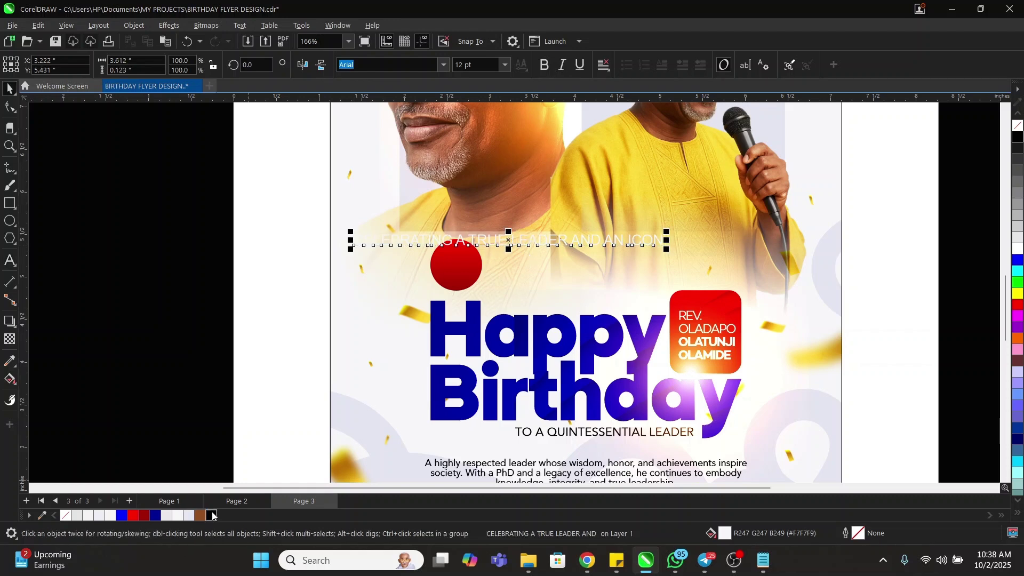
pyautogui.click(212, 514)
pyautogui.scroll(2, 550, 279)
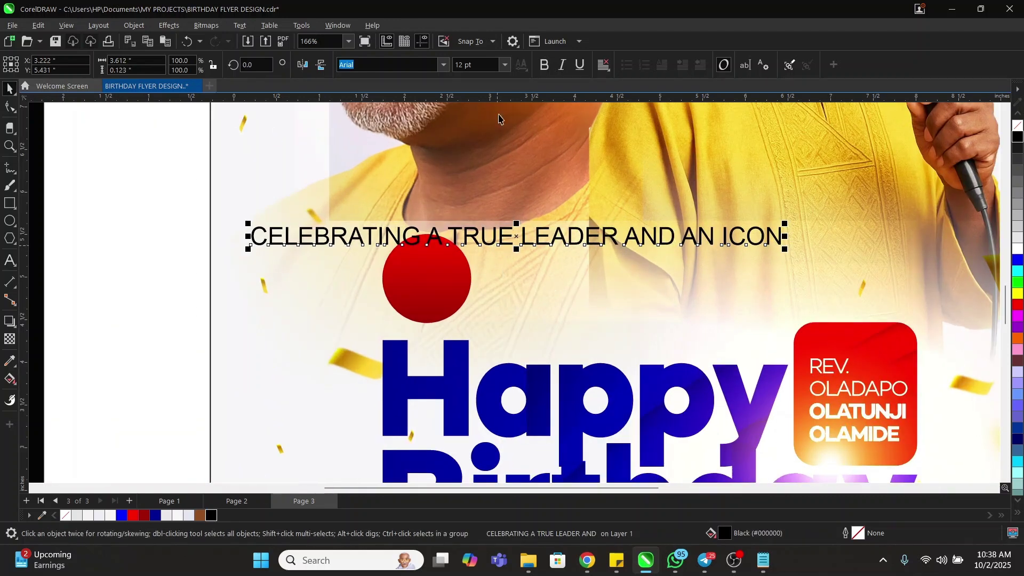
pyautogui.click(442, 64)
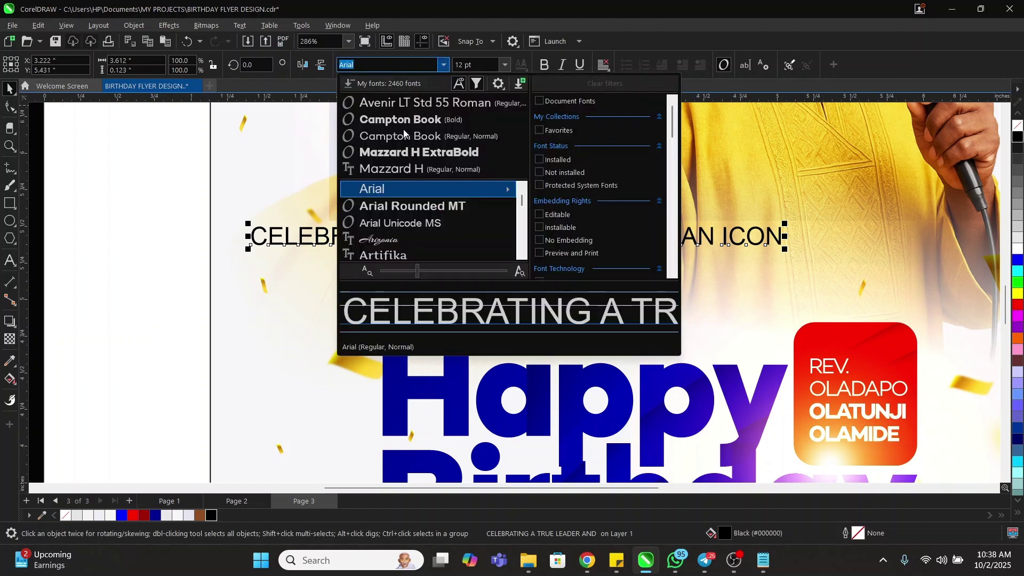
pyautogui.click(423, 103)
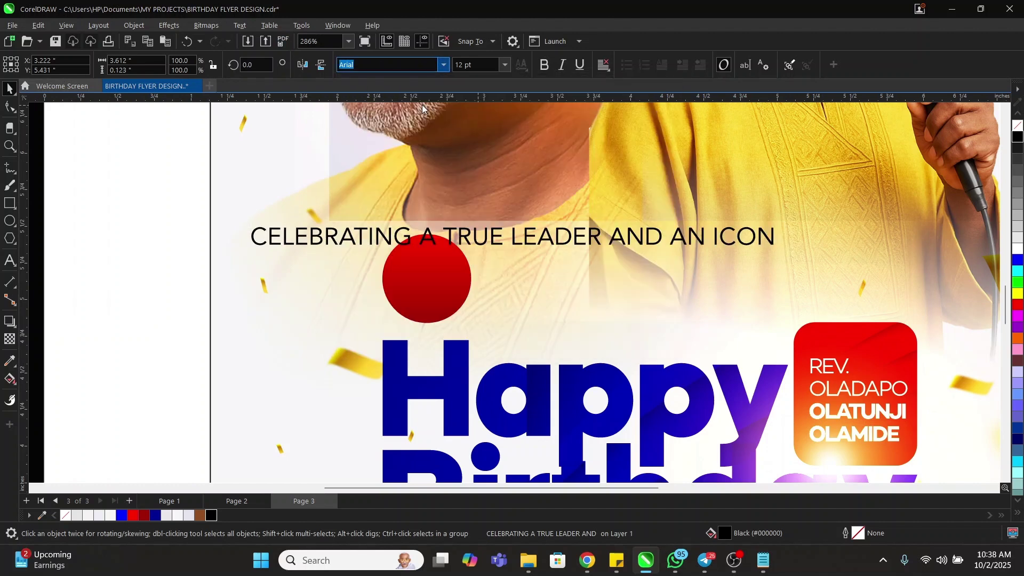
pyautogui.click(234, 29)
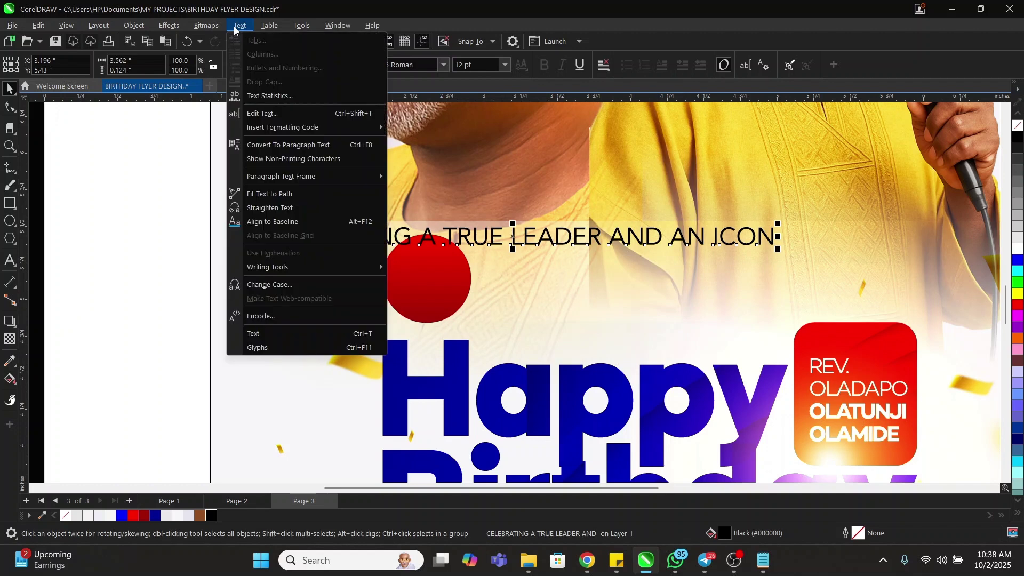
# Fit the CELEBRATING text to the red circle's path at 6 pt
pyautogui.click(283, 195)
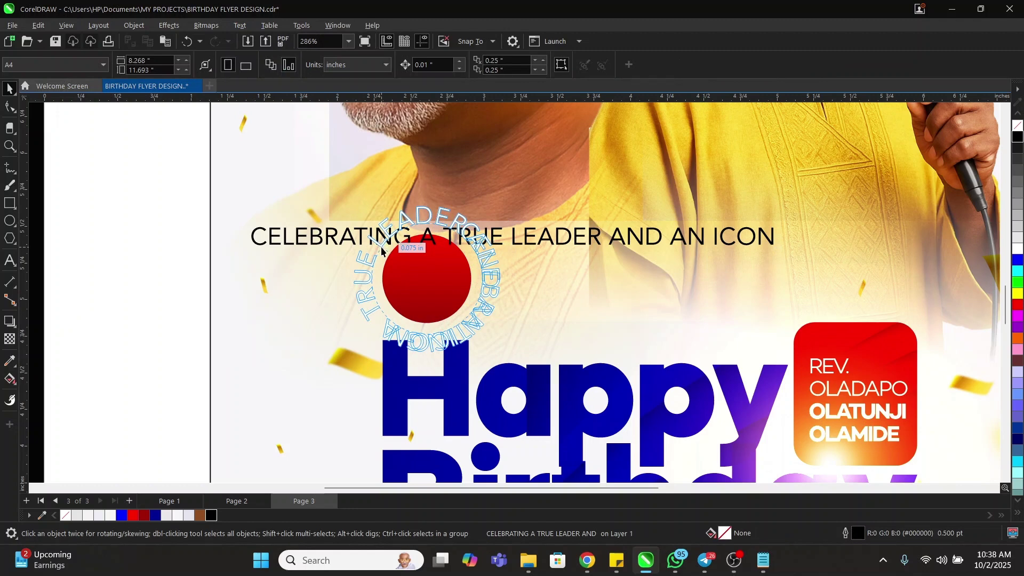
pyautogui.click(382, 251)
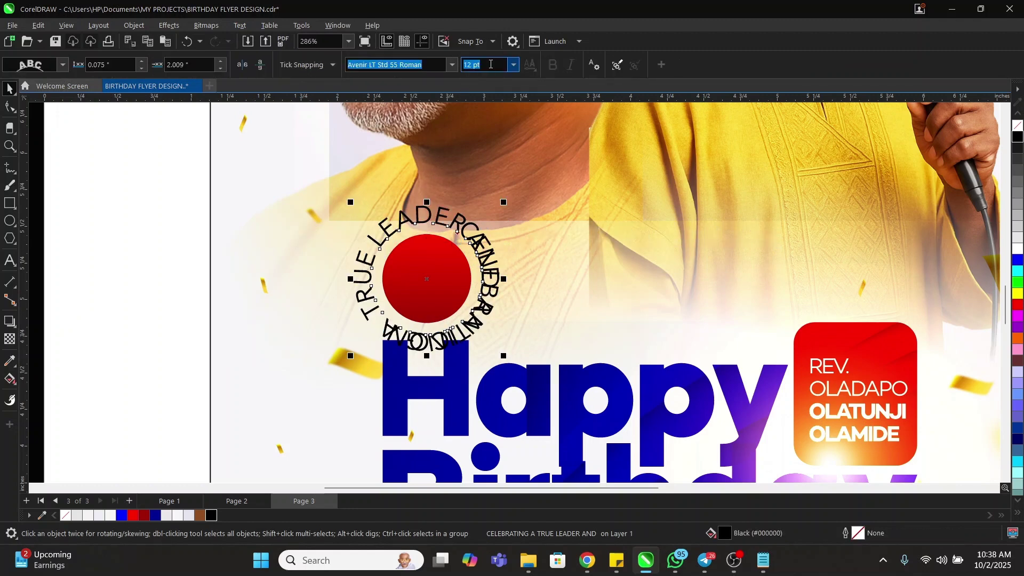
pyautogui.write('6')
pyautogui.press('Return')
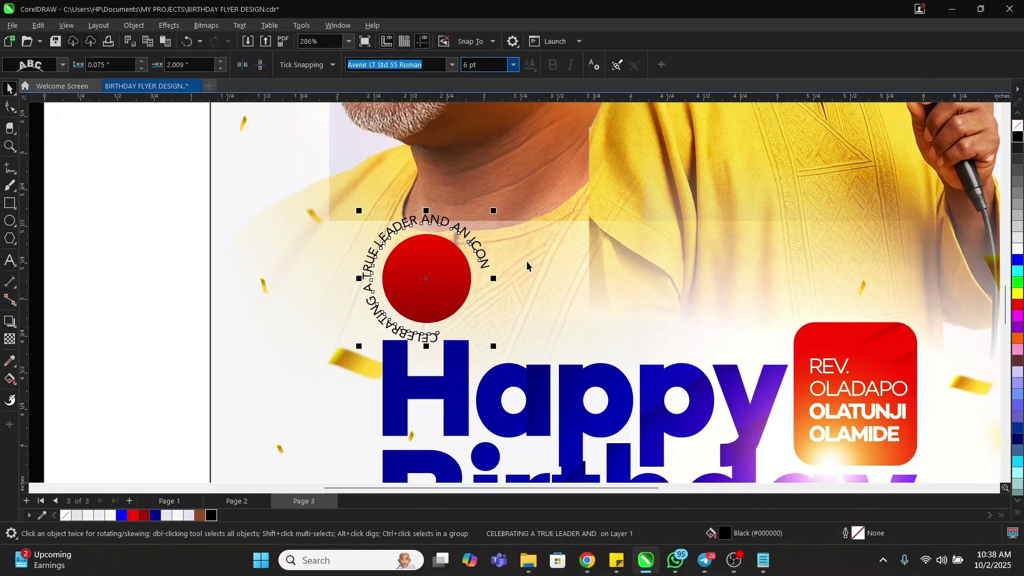
# Enlarge the curved text ring to about 102% and pull it closer to the circle
pyautogui.scroll(1, 497, 290)
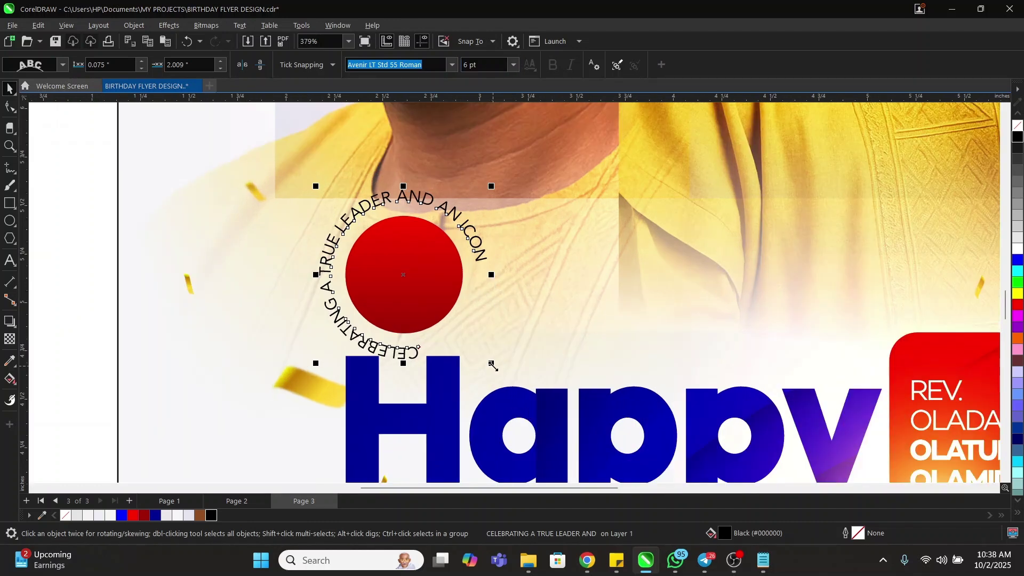
pyautogui.moveTo(491, 365); pyautogui.dragTo(497, 379)
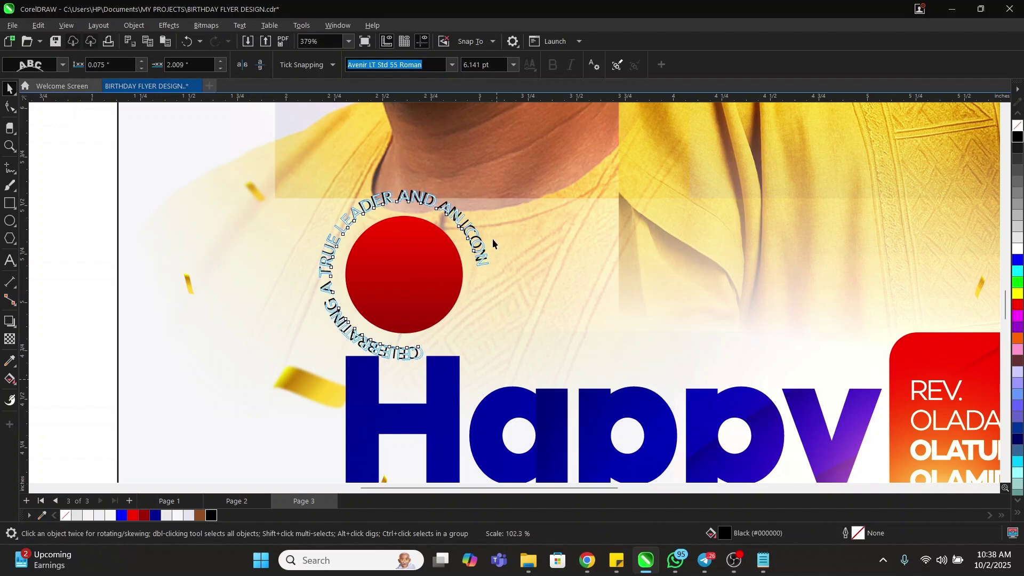
pyautogui.moveTo(493, 244); pyautogui.dragTo(492, 244)
pyautogui.scroll(2, 450, 213)
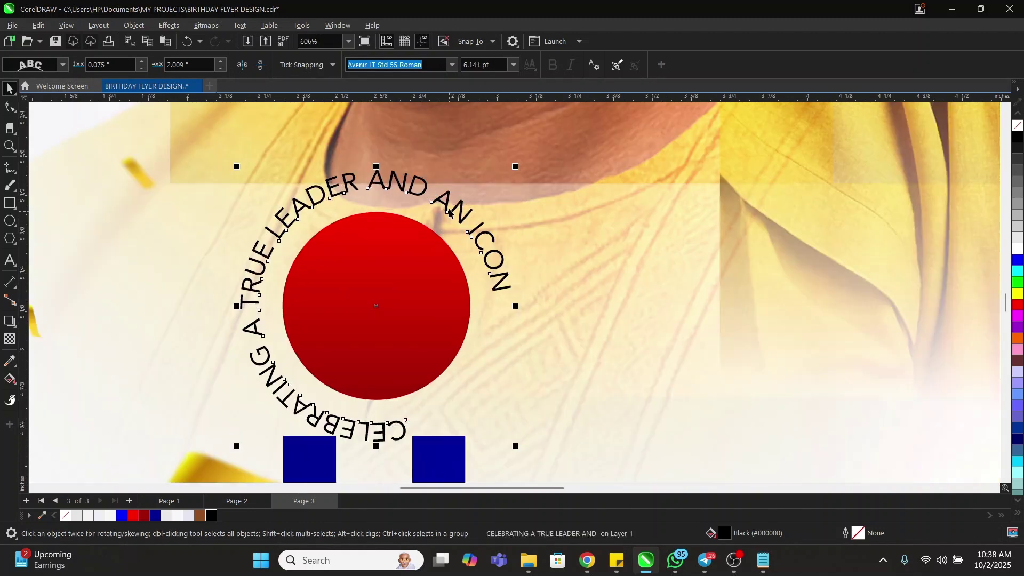
pyautogui.moveTo(443, 203); pyautogui.dragTo(434, 215)
# Reapply the 6 pt size and widen the spacing between the curved letters
pyautogui.click(492, 65)
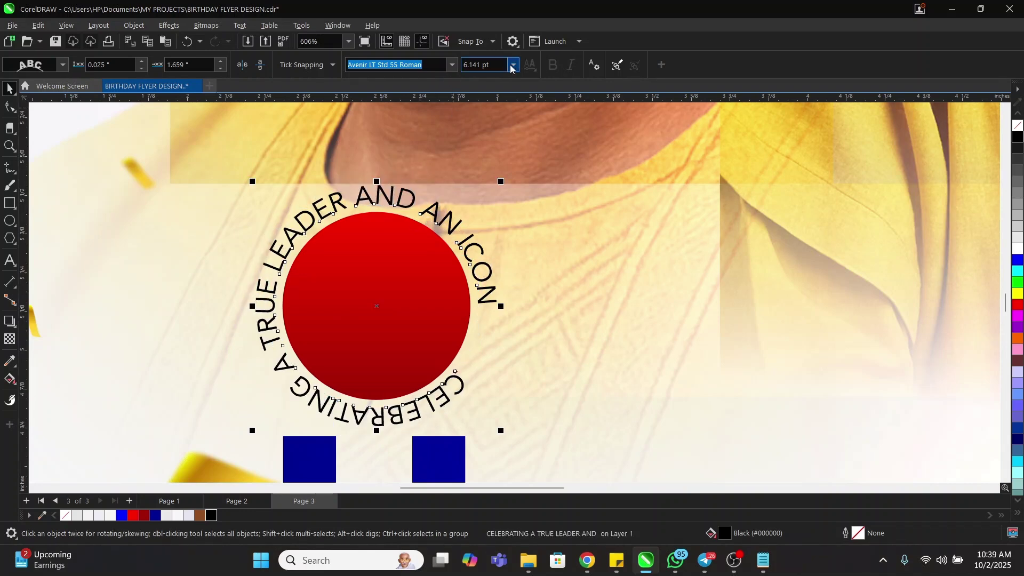
pyautogui.write('6')
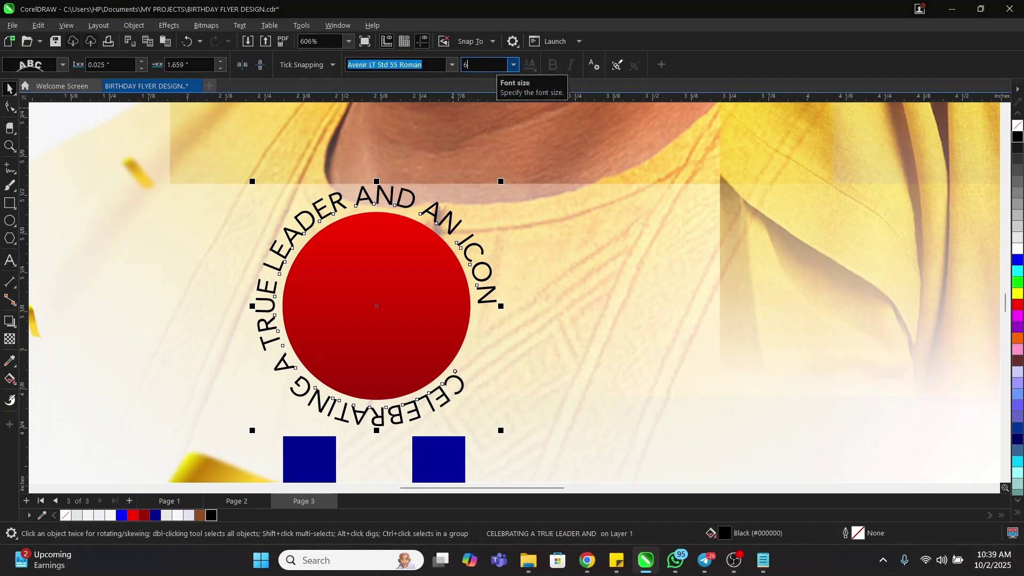
pyautogui.press('Return')
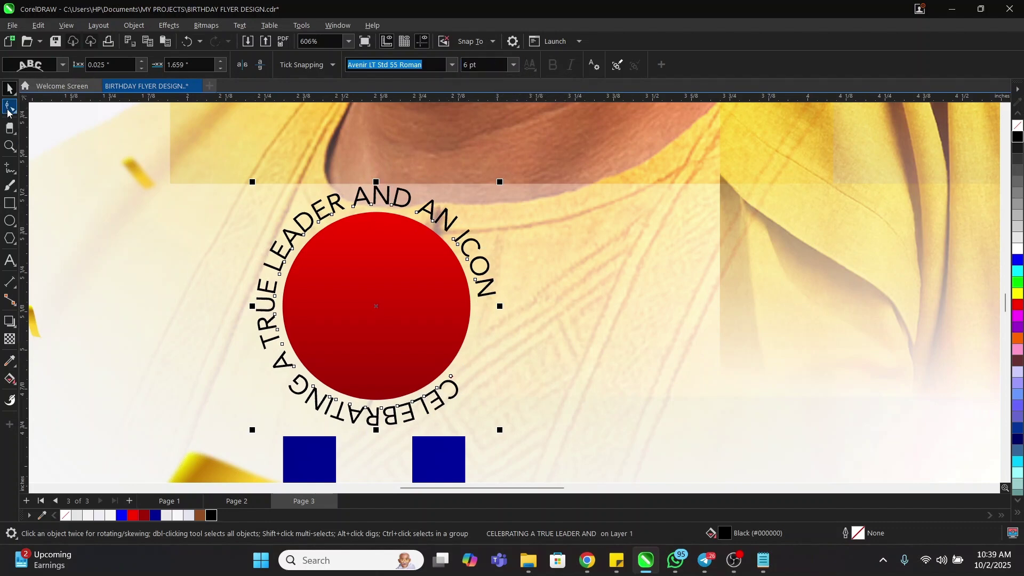
pyautogui.click(8, 108)
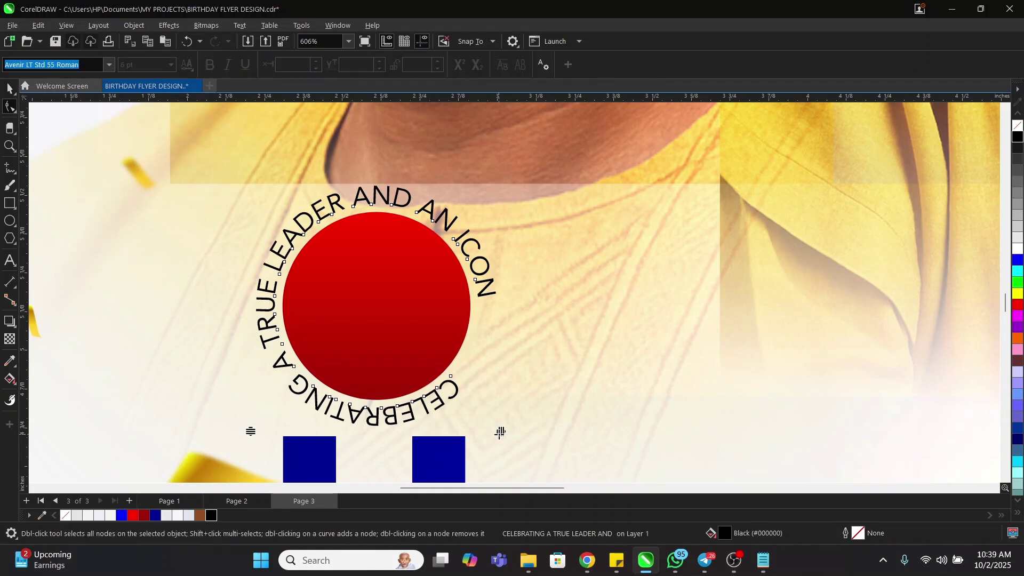
pyautogui.moveTo(528, 432); pyautogui.dragTo(487, 437)
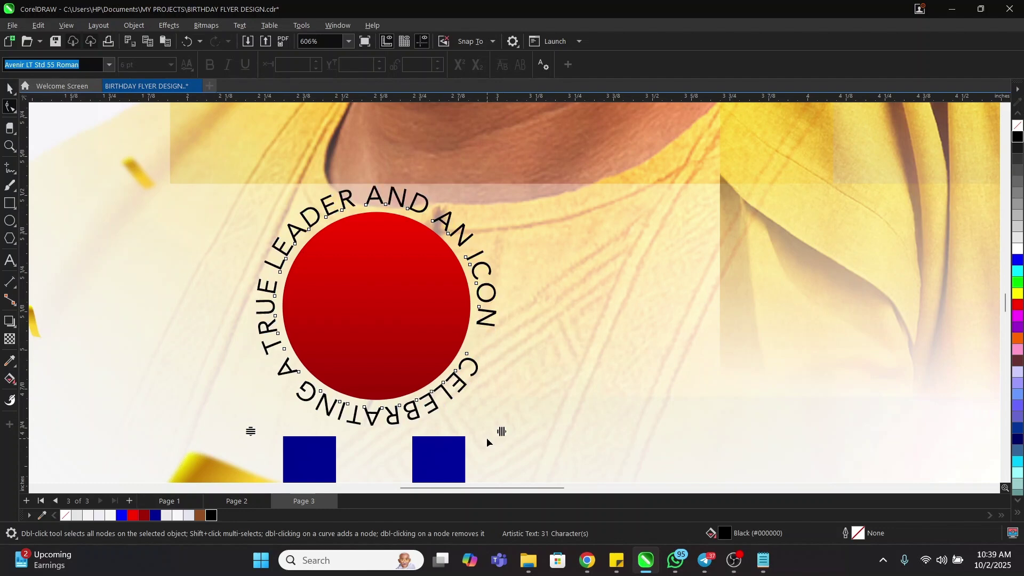
pyautogui.press('space')
pyautogui.click(385, 304)
pyautogui.scroll(-2, 247, 345)
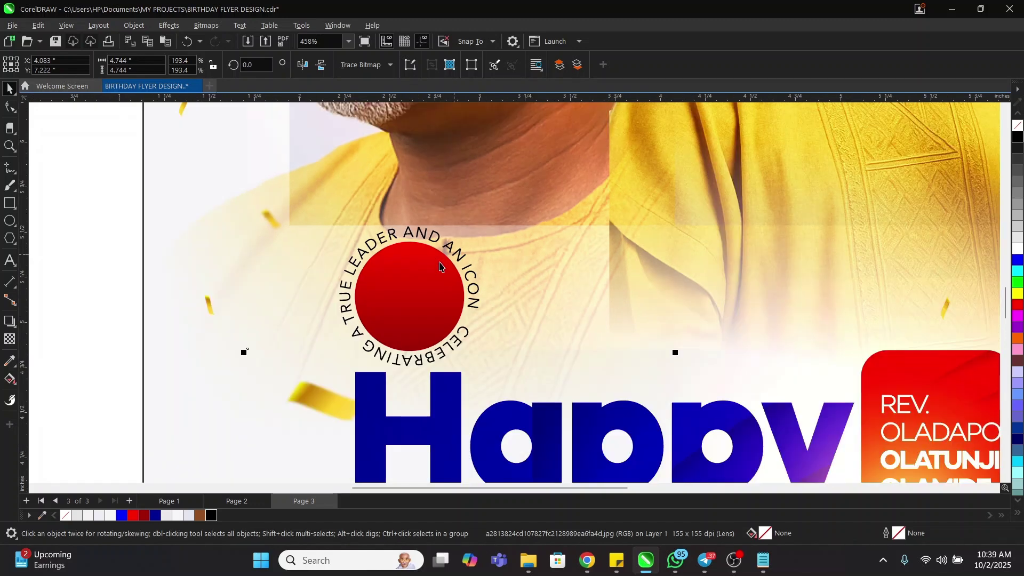
# Cut the THUR 15TH SEPT text from its off-page frame and delete the empty frame
pyautogui.scroll(-1, 522, 296)
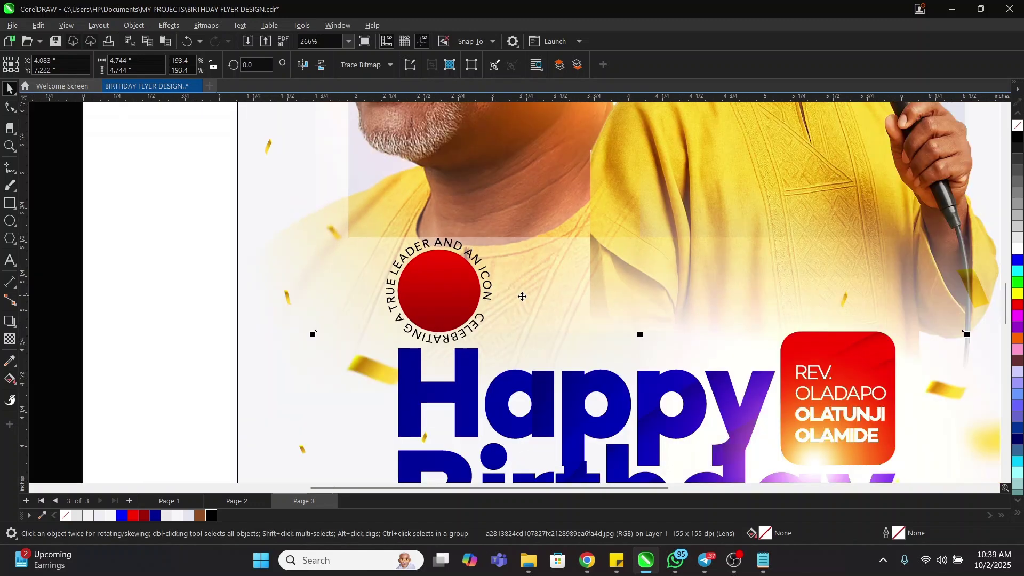
pyautogui.press('z')
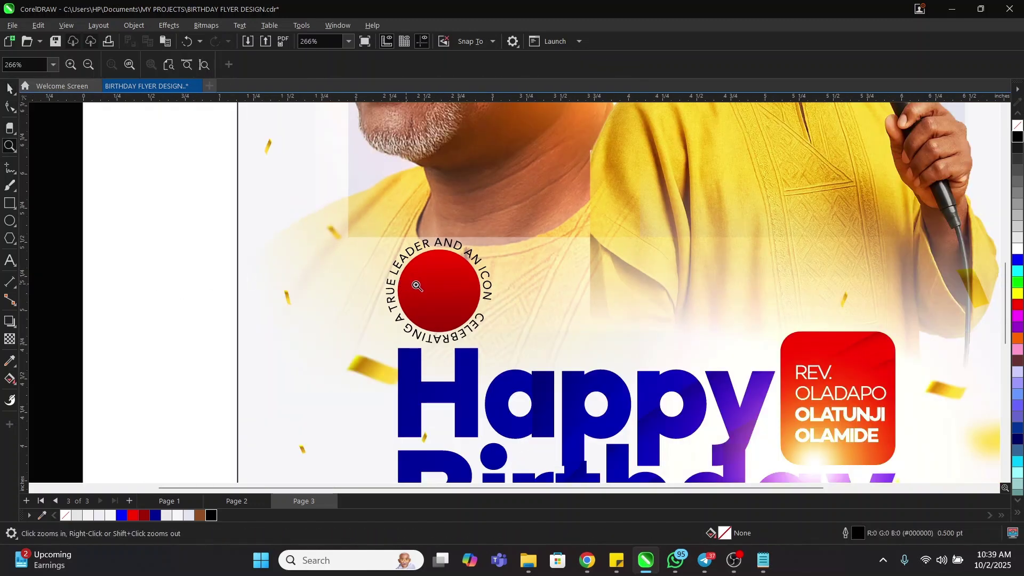
pyautogui.rightClick(419, 285)
pyautogui.press('space')
pyautogui.press('space')
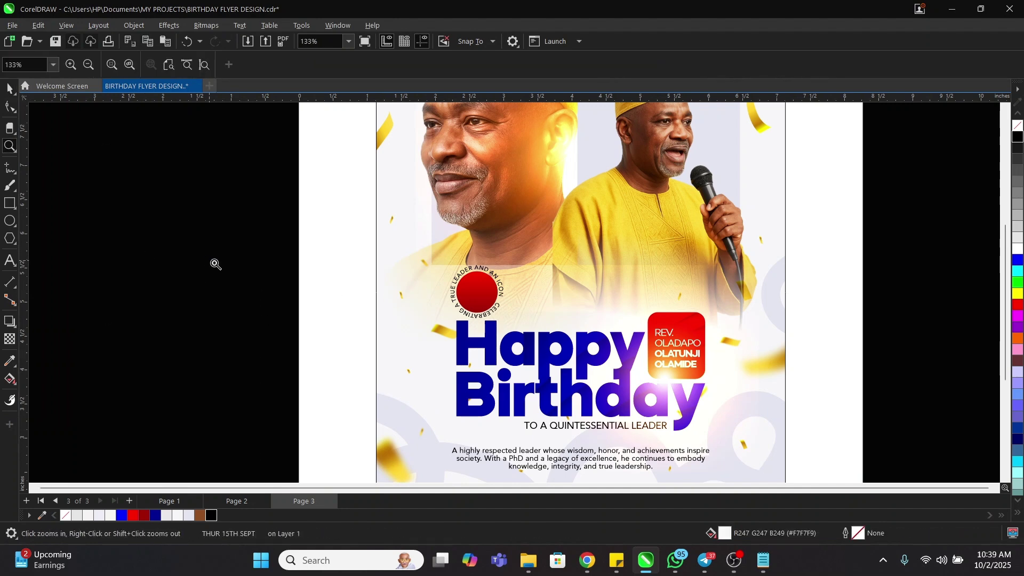
pyautogui.press('F3')
pyautogui.press('space')
pyautogui.click(240, 244)
pyautogui.doubleClick(239, 244)
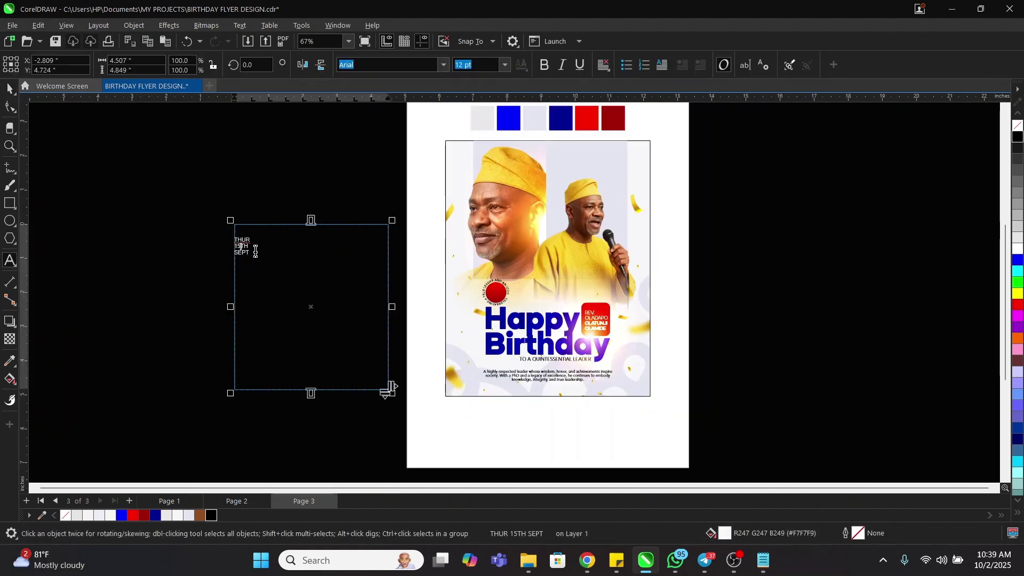
pyautogui.hotkey('ctrl', 'a')
pyautogui.hotkey('ctrl', 'c')
pyautogui.press('Delete')
pyautogui.press('Escape')
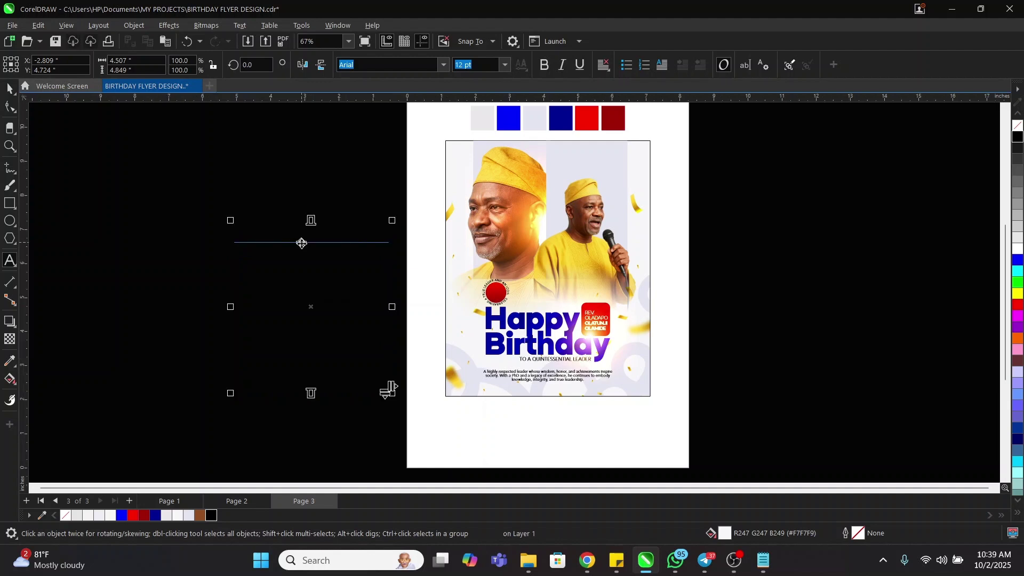
pyautogui.press('Delete')
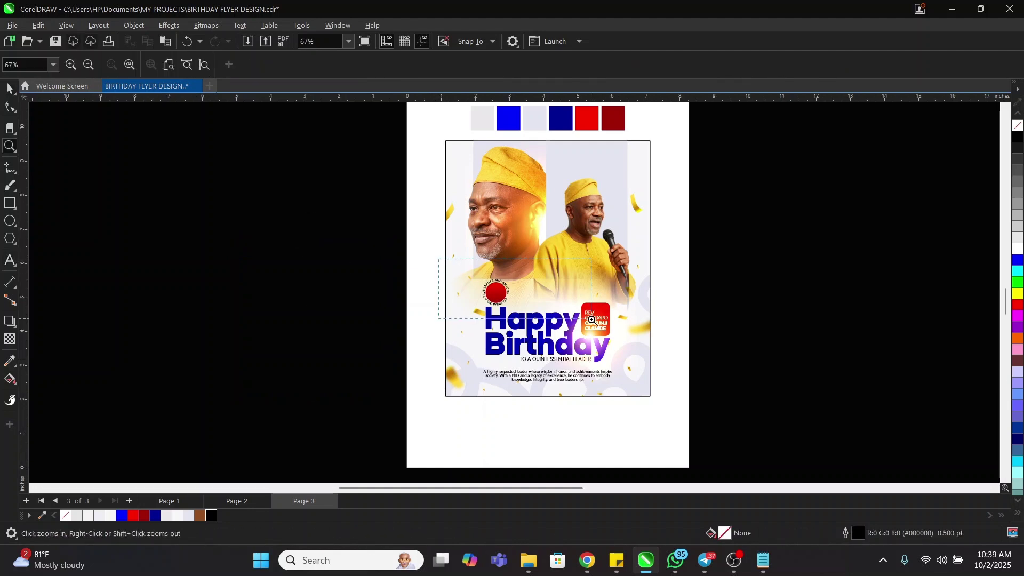
# Paste the THUR 15TH SEPT date text inside the red circle
pyautogui.scroll(8, 514, 288)
pyautogui.click(366, 286)
pyautogui.press('Escape')
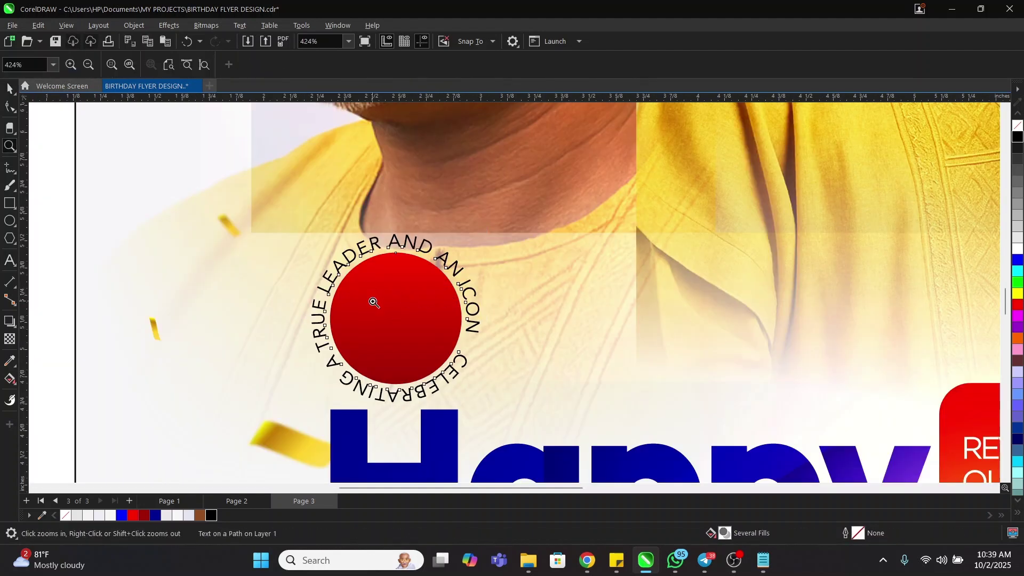
pyautogui.click(372, 299)
pyautogui.click(10, 261)
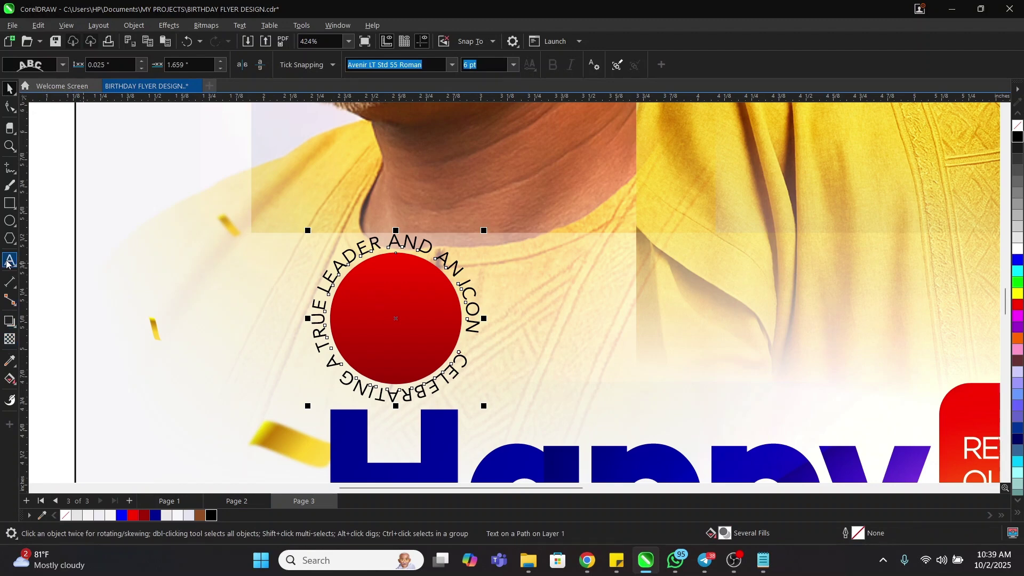
pyautogui.click(355, 322)
pyautogui.hotkey('ctrl', 'v')
pyautogui.press('Escape')
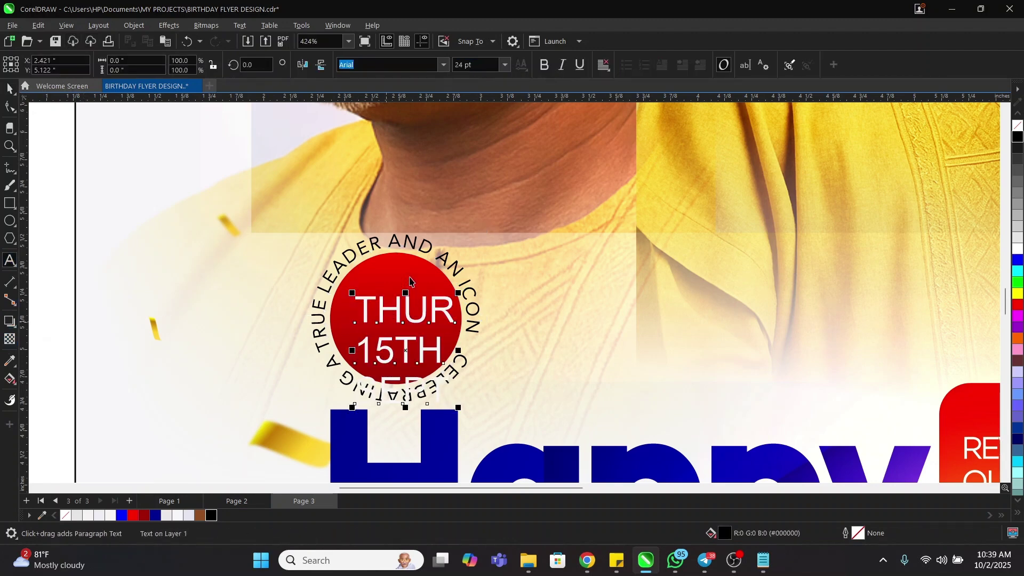
# Shrink the date text, set it in Avenir LT Std 55 Roman, and tighten its line spacing
pyautogui.press('space')
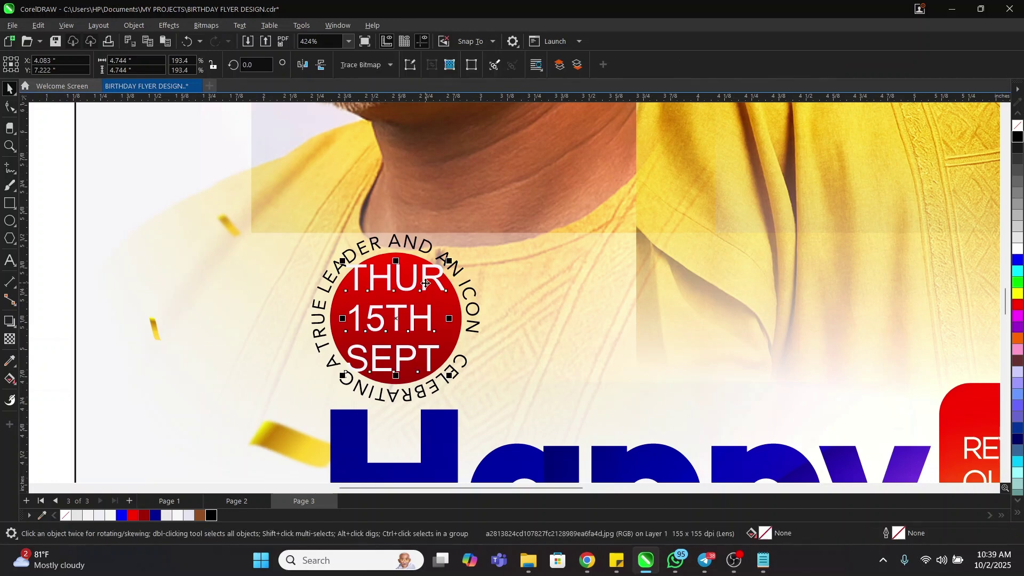
pyautogui.moveTo(448, 375); pyautogui.dragTo(434, 359)
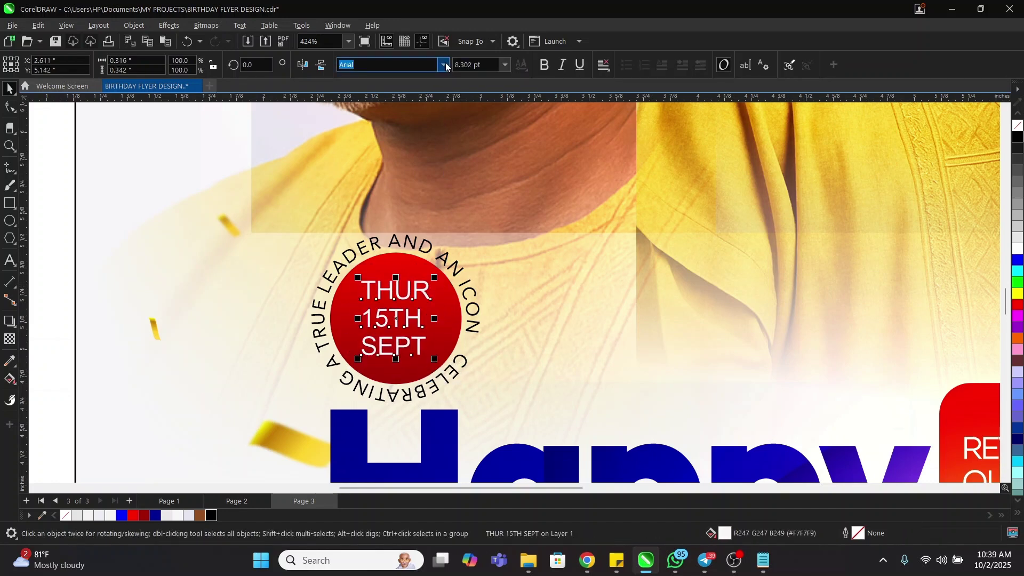
pyautogui.click(446, 65)
pyautogui.click(412, 261)
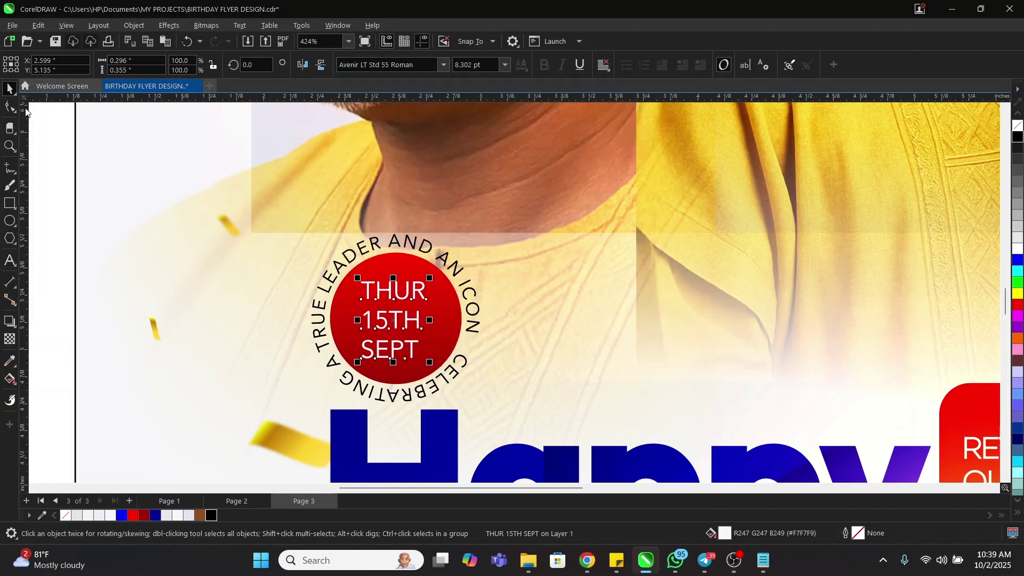
pyautogui.click(9, 106)
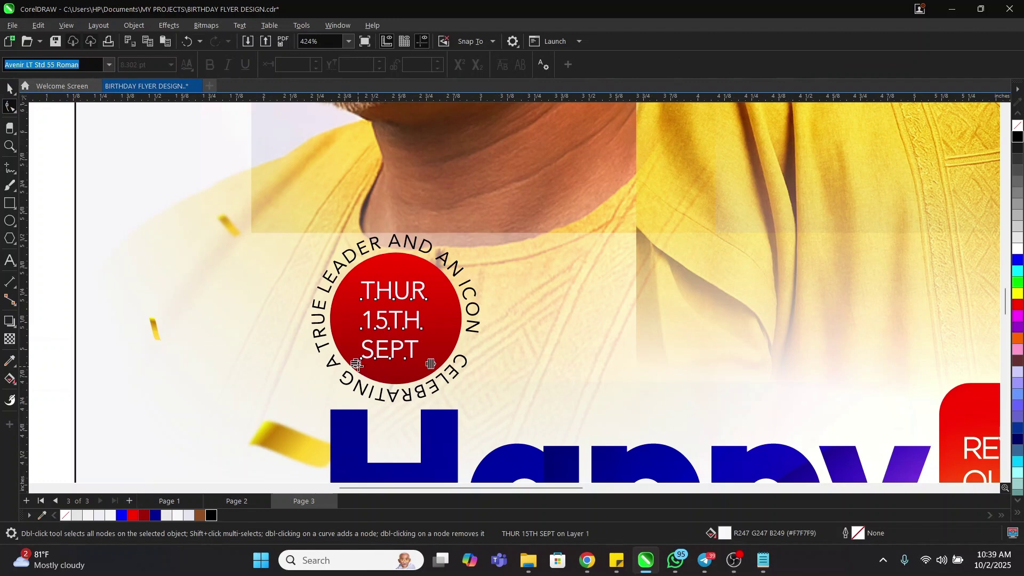
pyautogui.moveTo(431, 364)
pyautogui.mouseDown()
pyautogui.moveTo(431, 354)
pyautogui.moveTo(416, 357)
pyautogui.mouseUp()
# Centre the date within the red circle and enlarge it slightly to 9.724 pt
pyautogui.press('space')
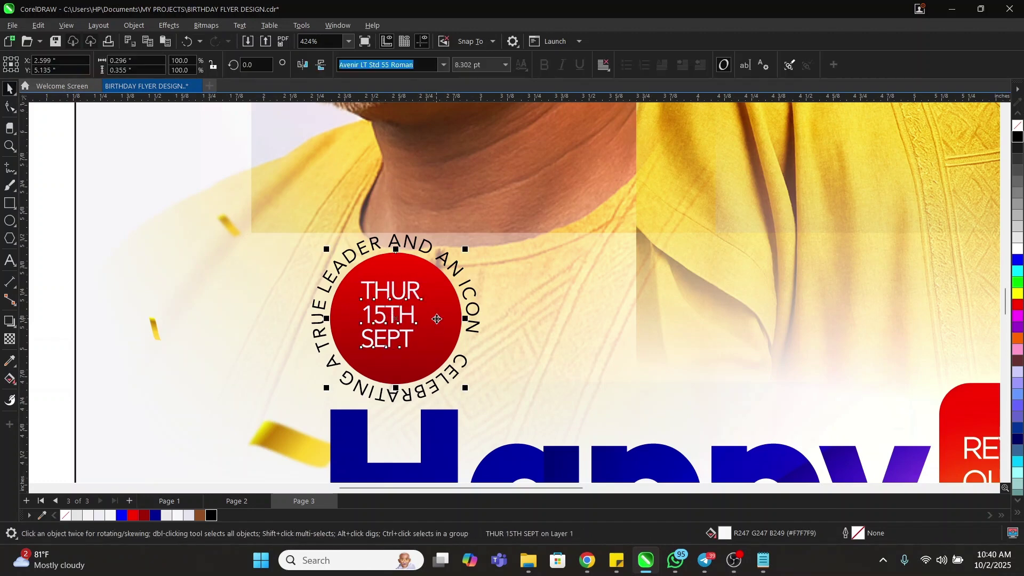
pyautogui.keyDown('shift'); pyautogui.click(420, 303); pyautogui.keyUp('shift')
pyautogui.press('c')
pyautogui.press('e')
pyautogui.click(420, 302)
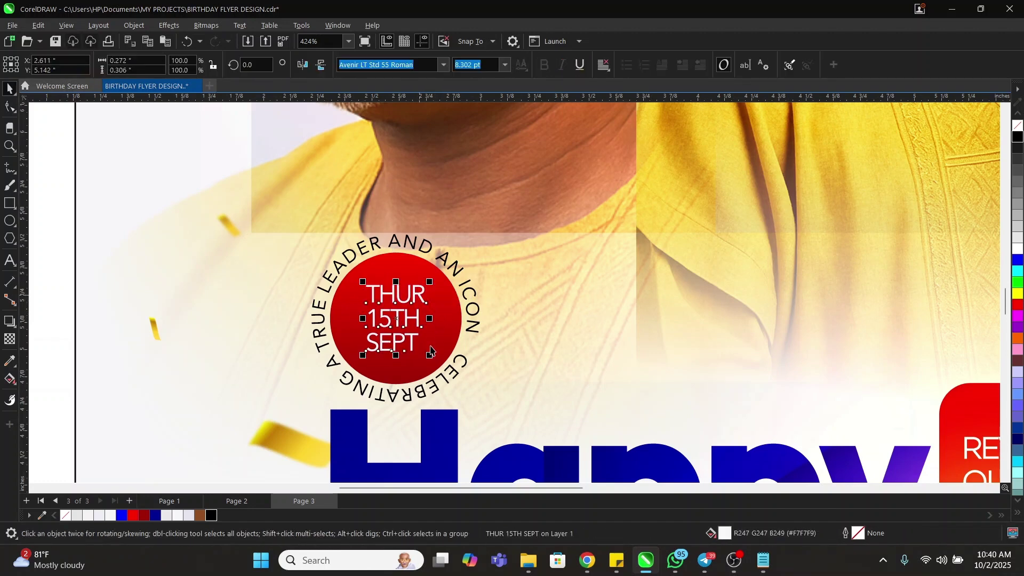
pyautogui.moveTo(431, 357); pyautogui.dragTo(440, 367)
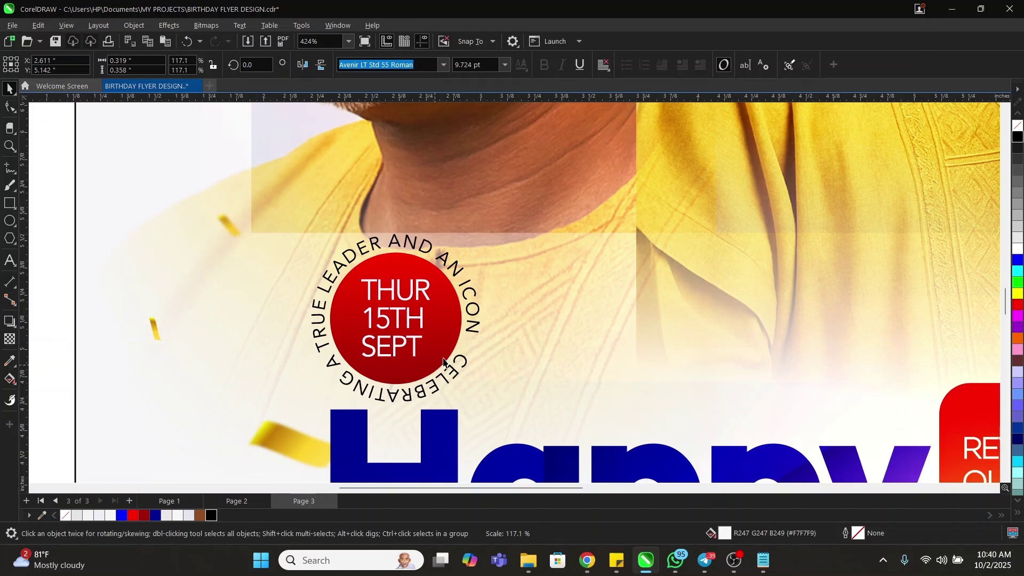
pyautogui.scroll(-10, 496, 309)
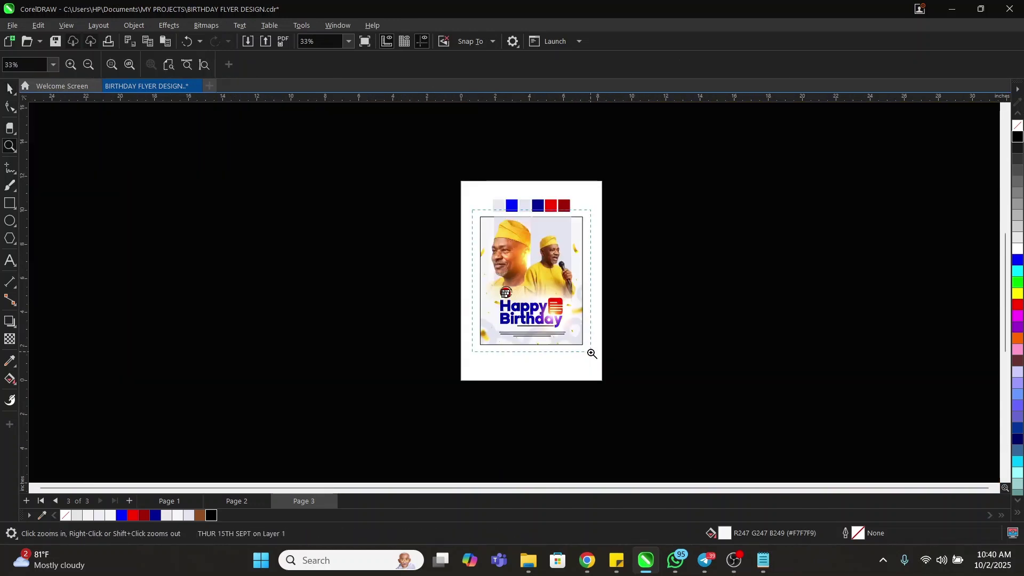
# Delete the row of colour swatches above the flyer
pyautogui.press('space')
pyautogui.scroll(4, 485, 228)
pyautogui.scroll(-4, 541, 273)
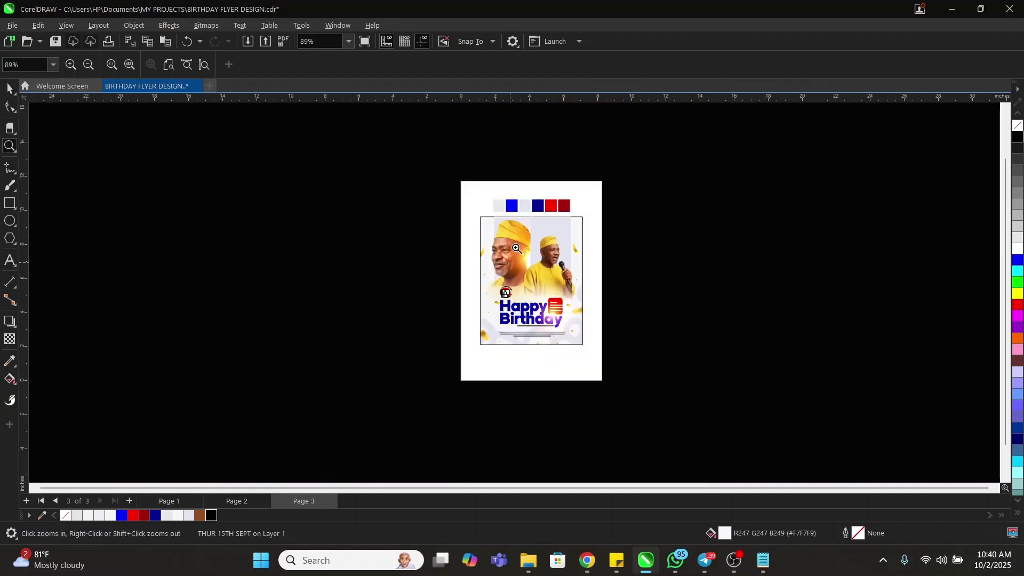
pyautogui.moveTo(422, 167); pyautogui.dragTo(617, 232)
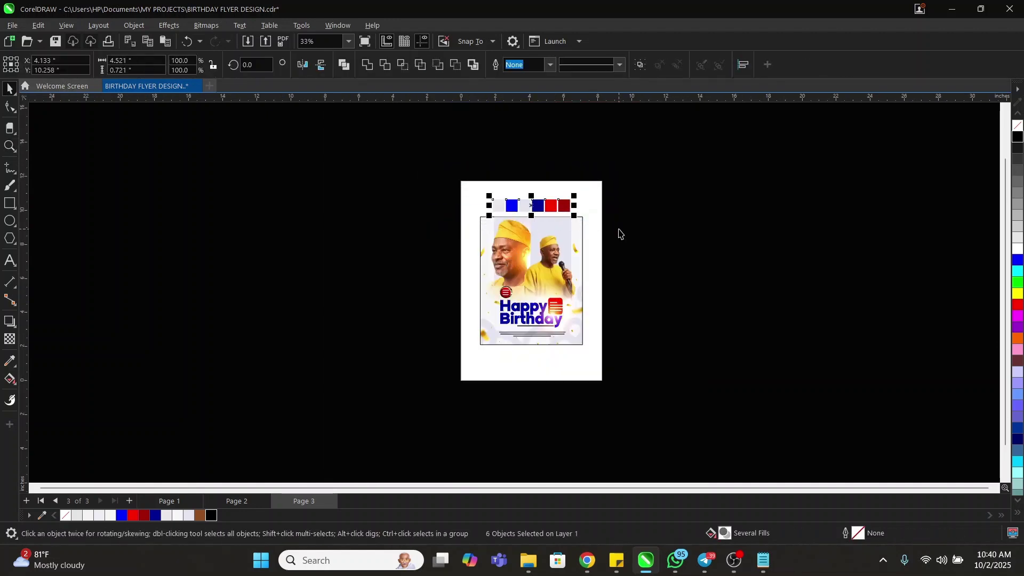
pyautogui.press('Delete')
# Zoom to frame the whole flyer and check the light rectangle behind the second man
pyautogui.press('space')
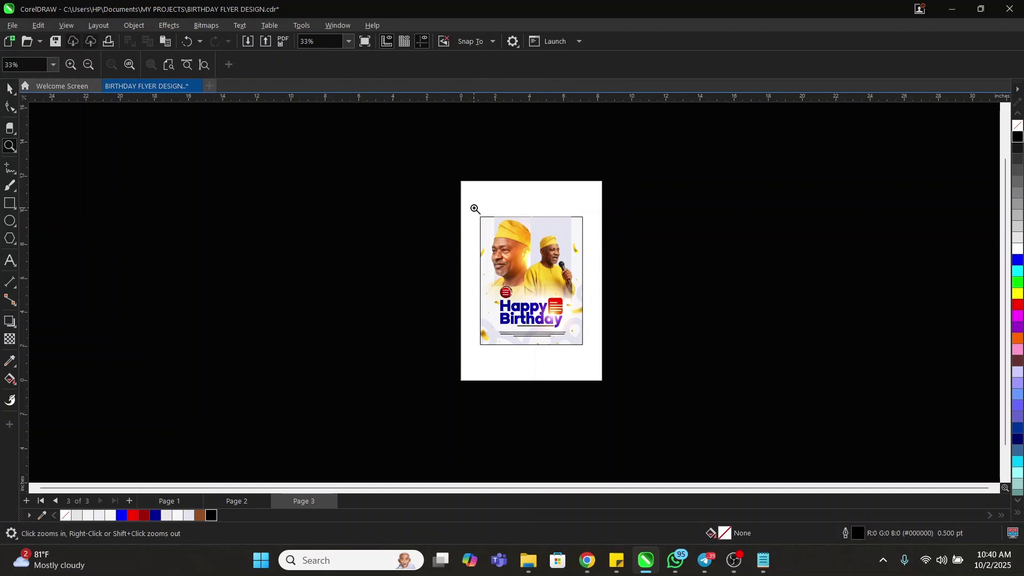
pyautogui.moveTo(474, 209); pyautogui.dragTo(593, 353)
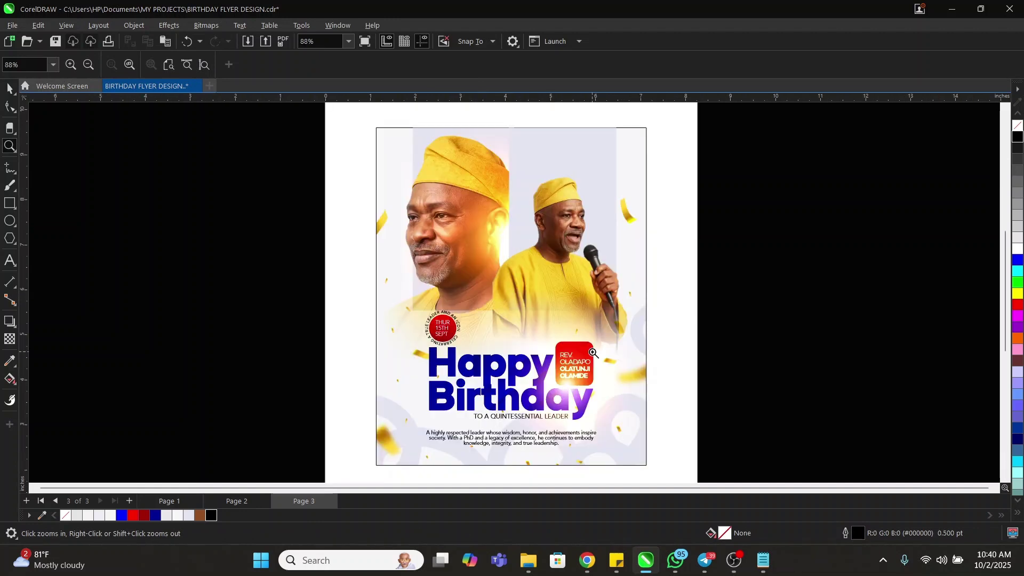
pyautogui.moveTo(370, 122); pyautogui.dragTo(652, 470)
pyautogui.press('space')
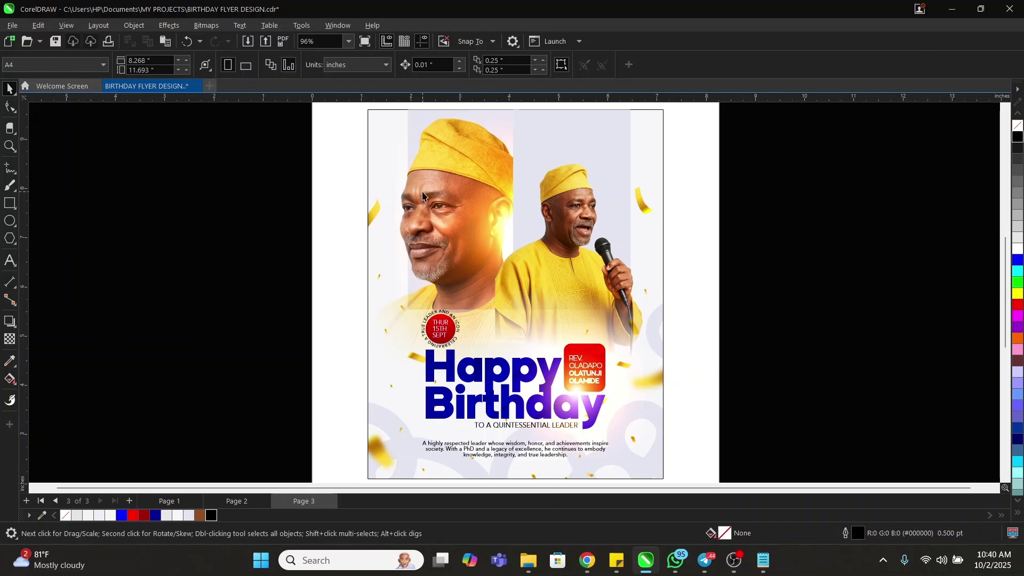
pyautogui.click(571, 124)
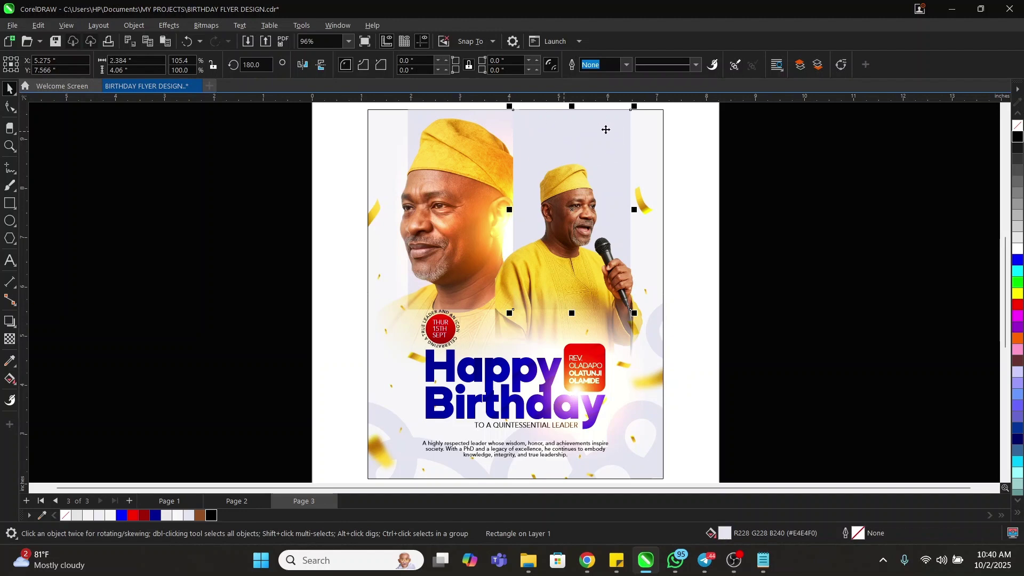
pyautogui.click(798, 191)
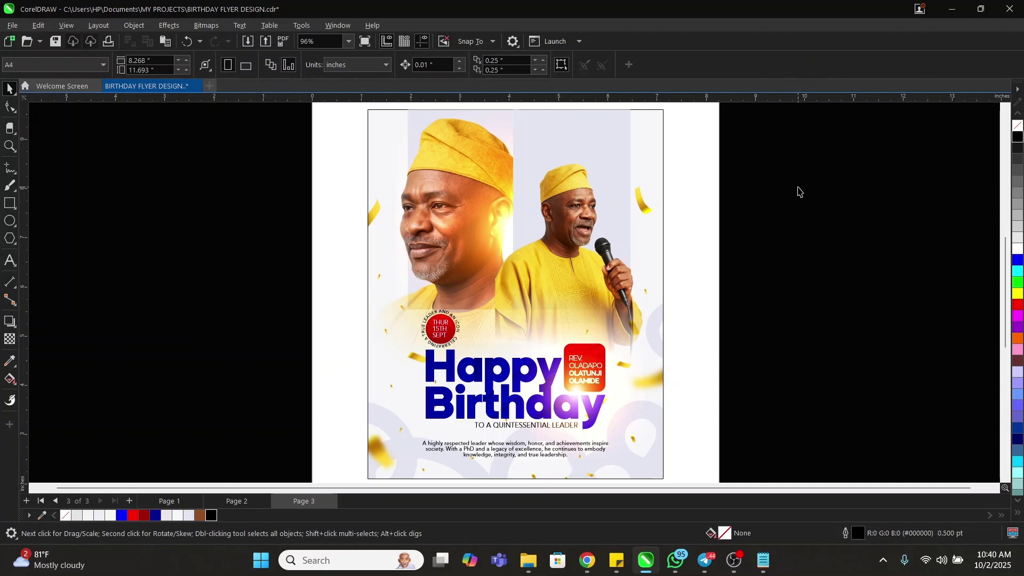